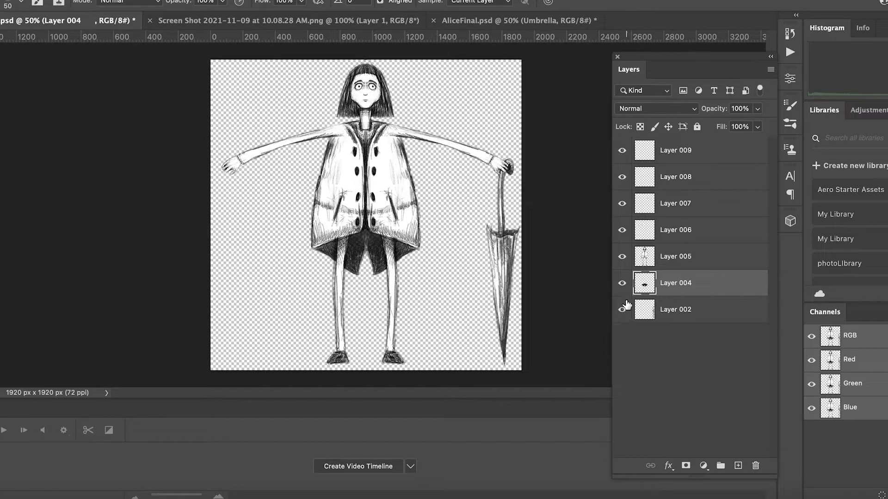
- Toggle the visibility of Layer 002 and Layer 005 to examine which parts of the character each holds
left_click(621, 310)
left_click(622, 255)
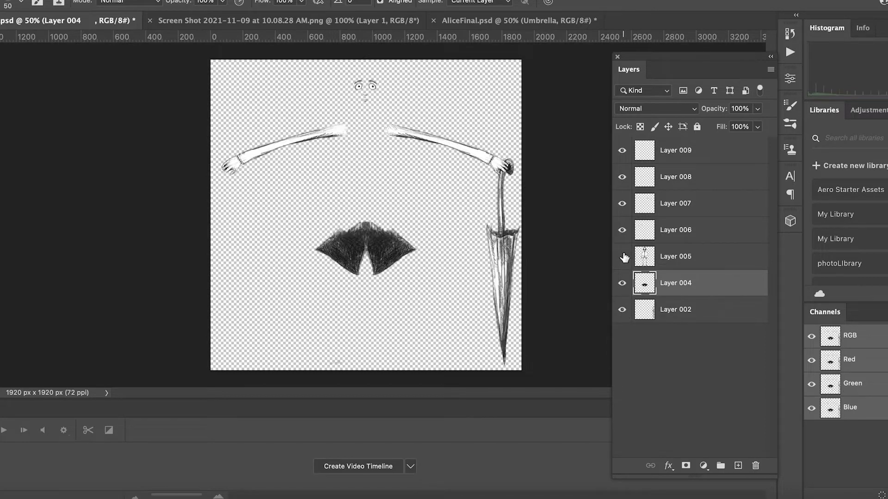
left_click(622, 256)
left_click(623, 256)
left_click(622, 256)
left_click(623, 257)
left_click(623, 257)
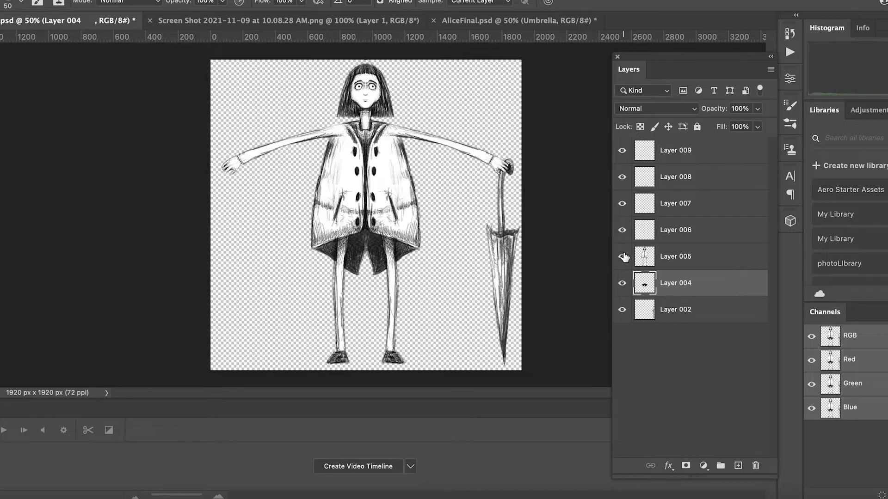
- Toggle Layer 006 and Layer 007 off and on to examine how the arms are separated from the body
left_click(622, 230)
left_click(623, 203)
left_click_drag(362, 136, 420, 149)
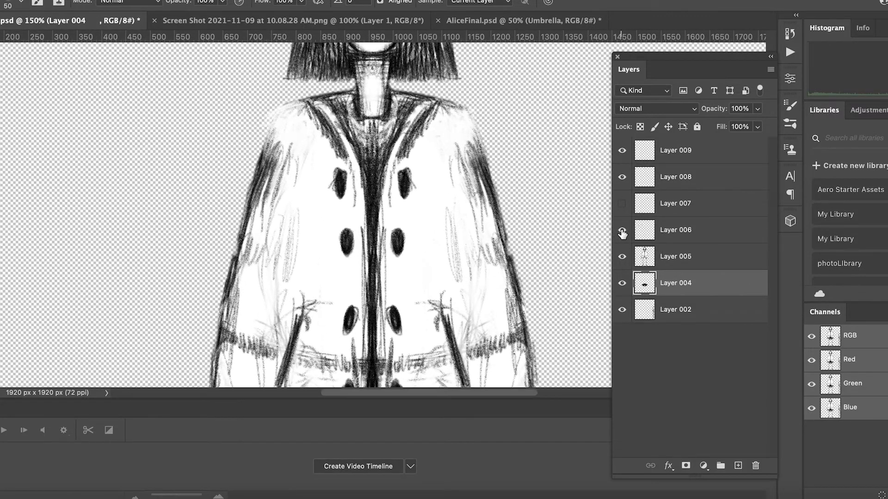
left_click(622, 231)
left_click(623, 204)
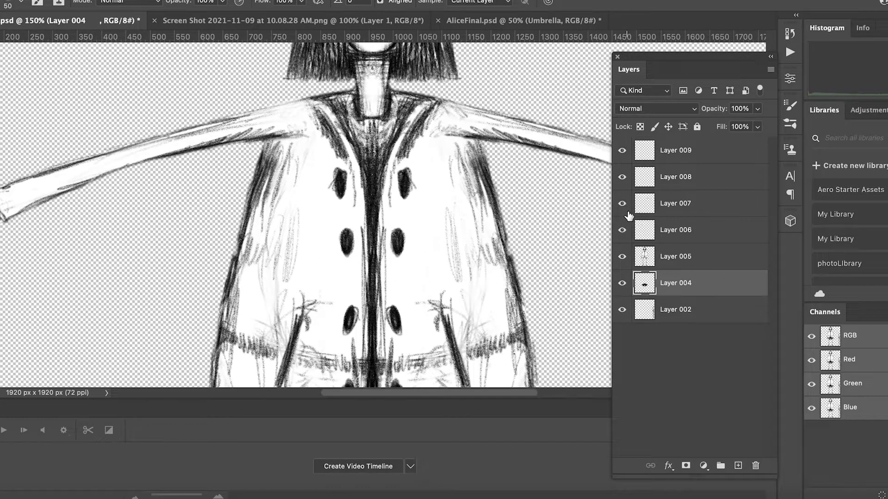
left_click_drag(622, 203, 622, 231)
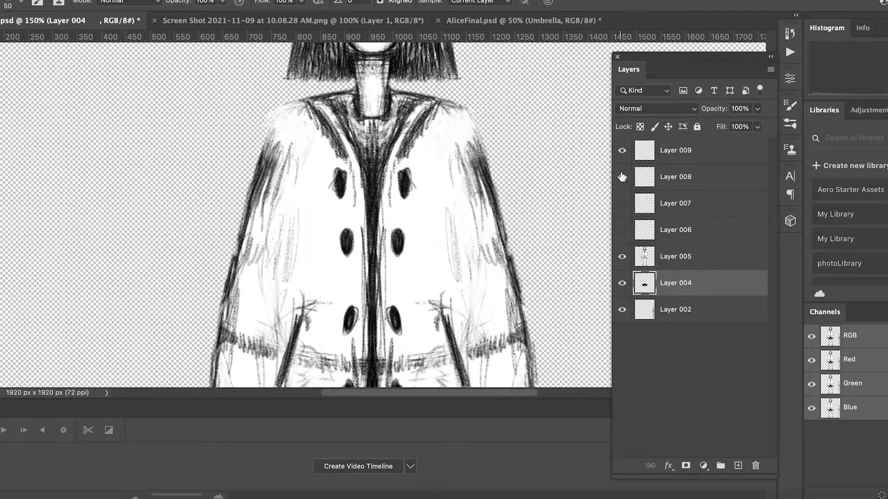
left_click_drag(442, 139, 439, 303)
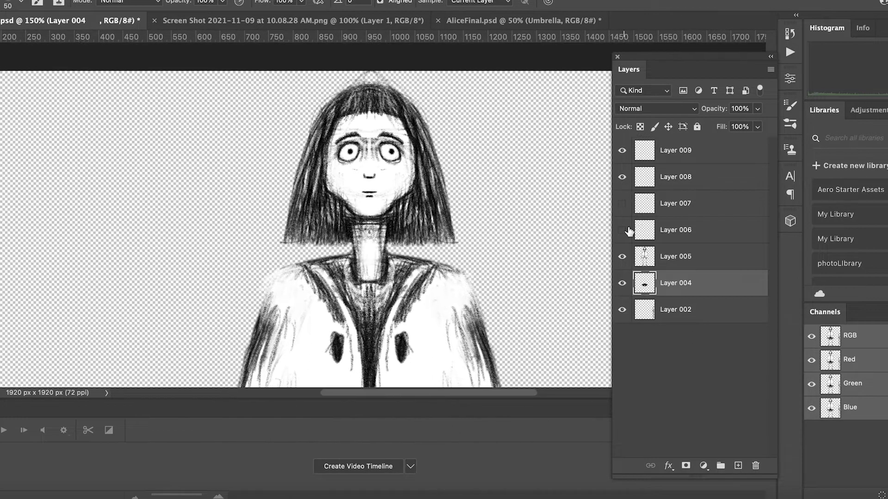
- Hide the body layer and toggle Layer 008 and Layer 009 to examine the facial features, and show the whole character again
left_click(622, 257)
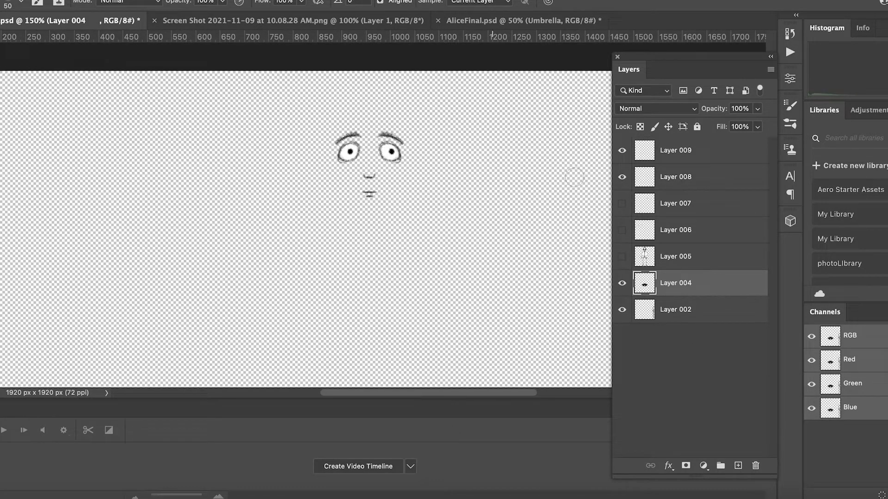
left_click(622, 178)
left_click(623, 179)
left_click(622, 151)
left_click_drag(622, 204, 622, 256)
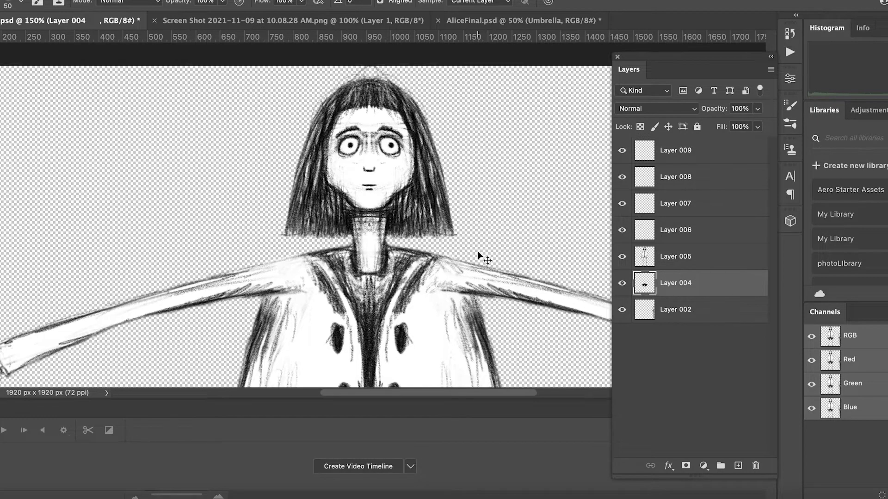
key("super+0")
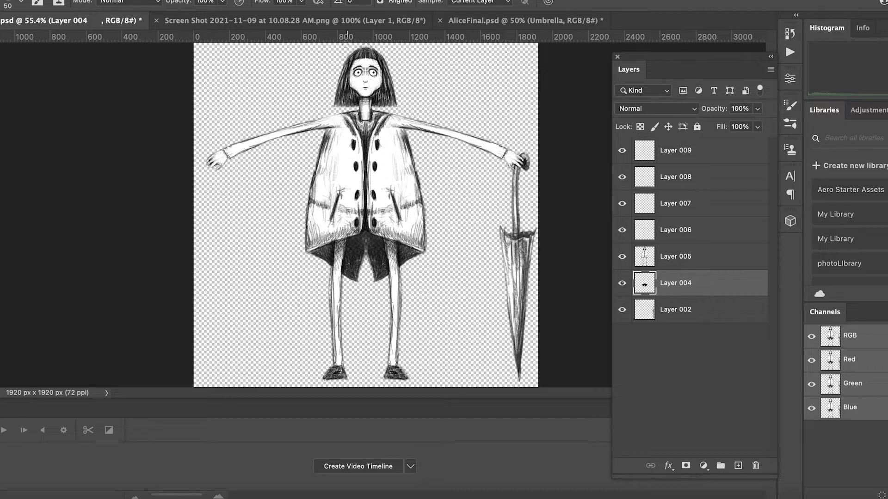
- Review the +Character layer structure in the reference screenshot document and return to the character drawing
left_click(296, 20)
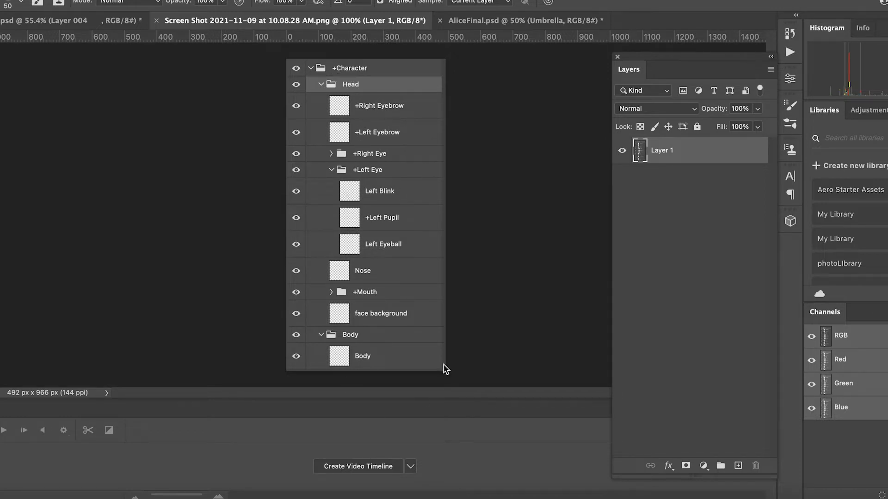
key("ctrl+Tab")
key("ctrl+Tab")
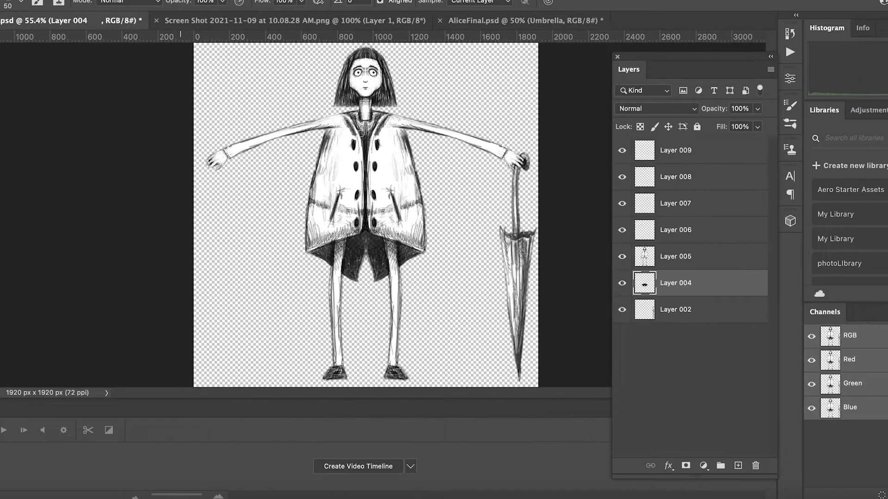
- Hide every layer except Layer 008 with the facial features and select that layer
left_click(623, 150)
left_click(684, 154)
left_click_drag(622, 176, 622, 309)
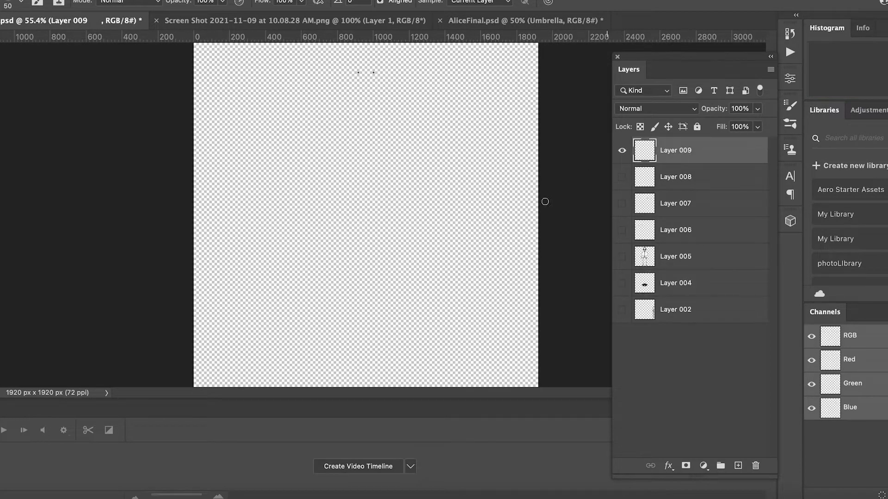
left_click(622, 150)
left_click(622, 177)
mouse_move(388, 71)
left_mouse_down()
mouse_move(424, 102)
mouse_move(423, 178)
left_mouse_up()
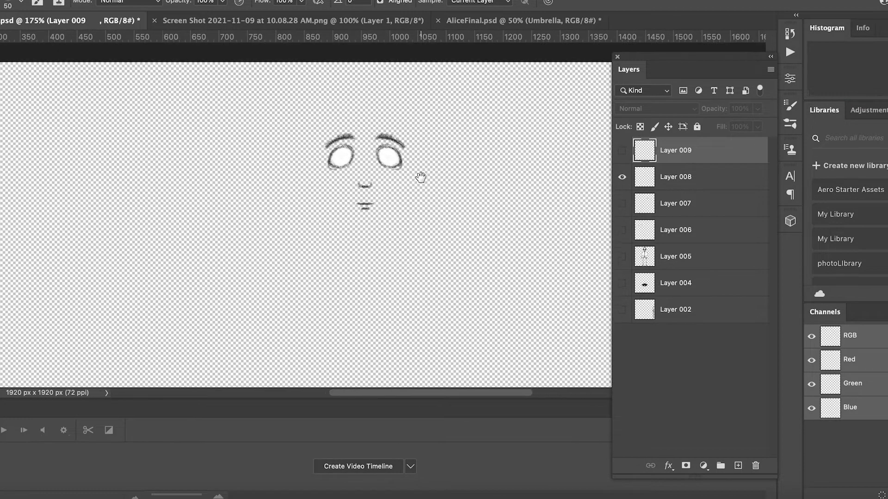
left_click(679, 180)
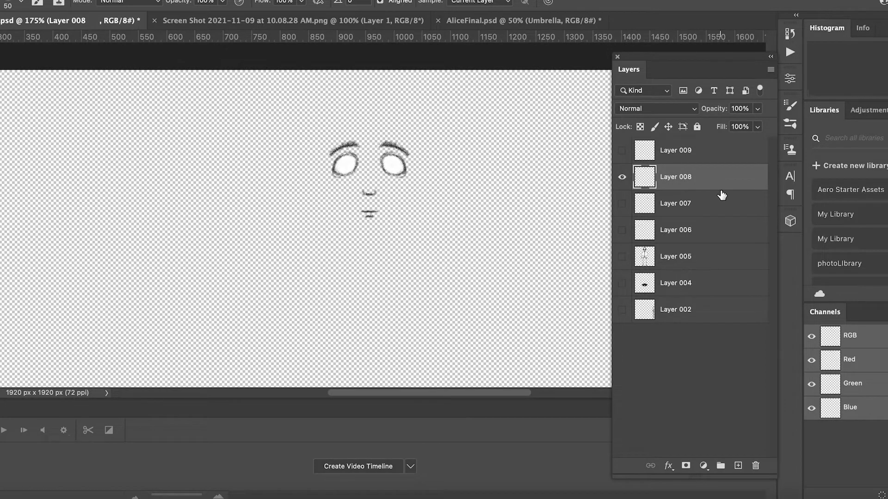
- Check the eyebrow layer names in the reference screenshot document and return to the character drawing
left_click(244, 21)
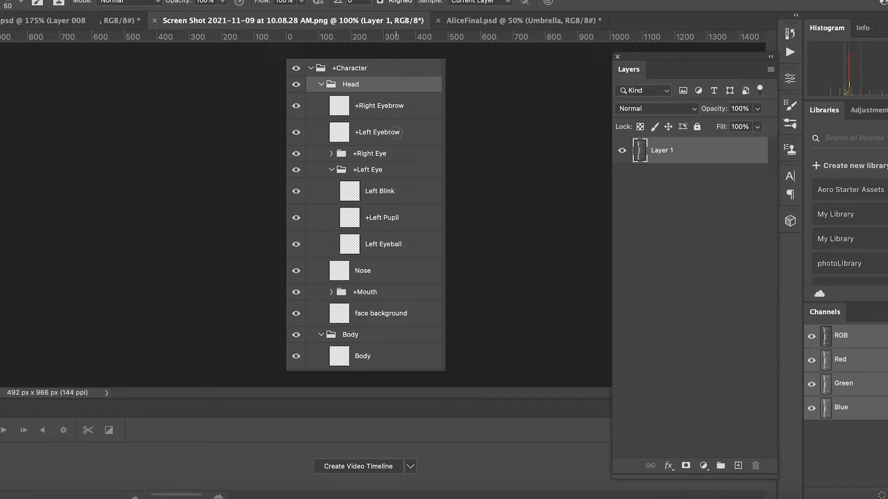
left_click(100, 20)
double_click(675, 177)
left_click(702, 207)
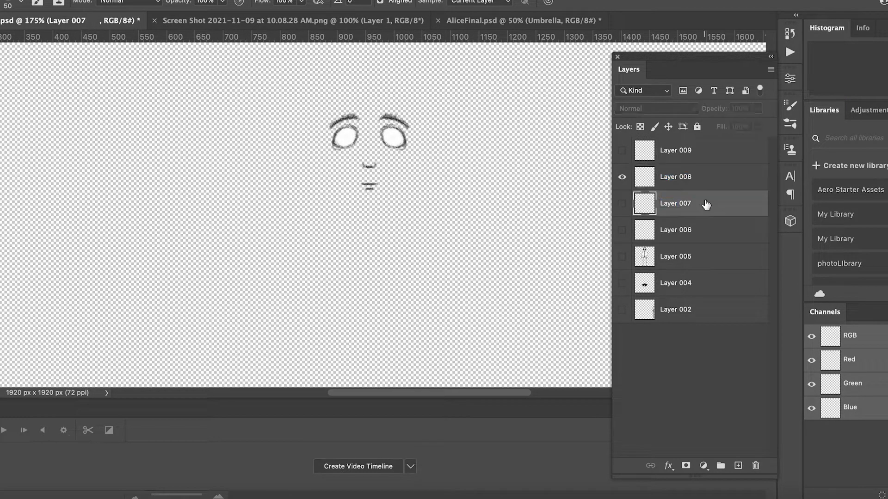
- Duplicate Layer 008 and rename the copy +Left Eyebrow
left_click(665, 182)
key("super+j")
double_click(683, 177)
type("Left Eyeb")
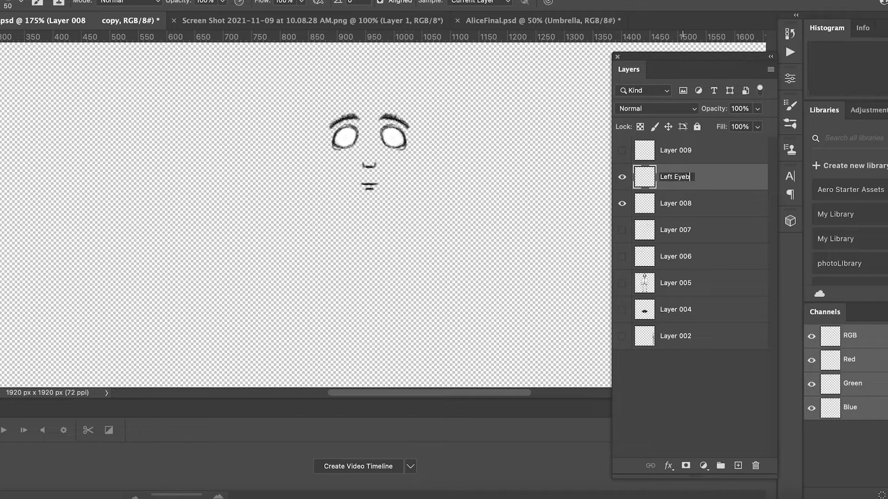
key("super+a")
key("Left")
type("+")
key("super+a")
- Hide Layer 008 and erase everything on the +Left Eyebrow layer except the character's left eyebrow
left_click(699, 207)
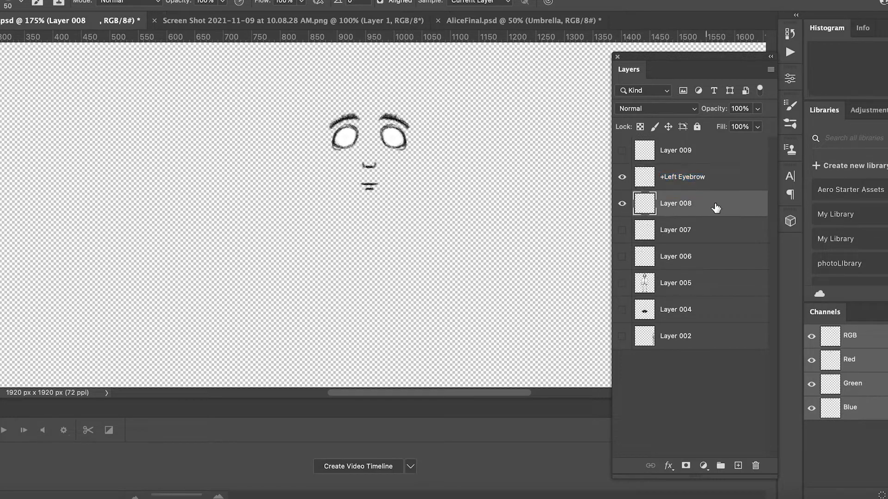
left_click(621, 203)
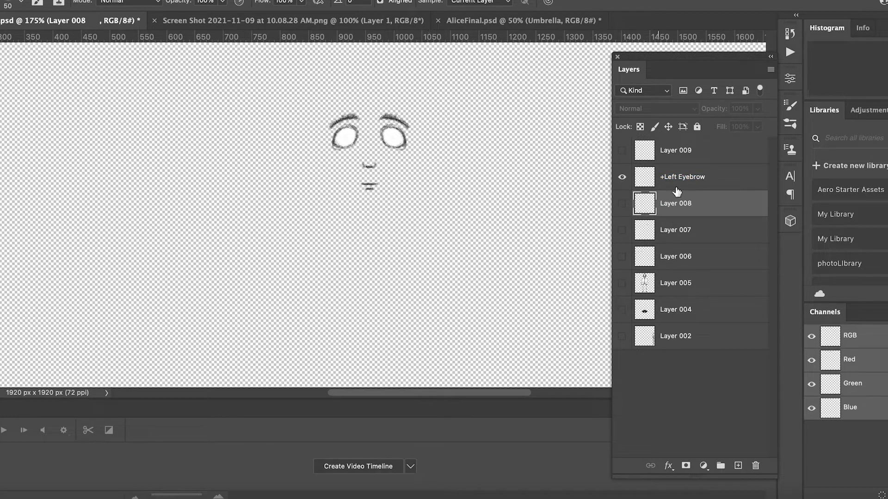
left_click(700, 183)
key("e")
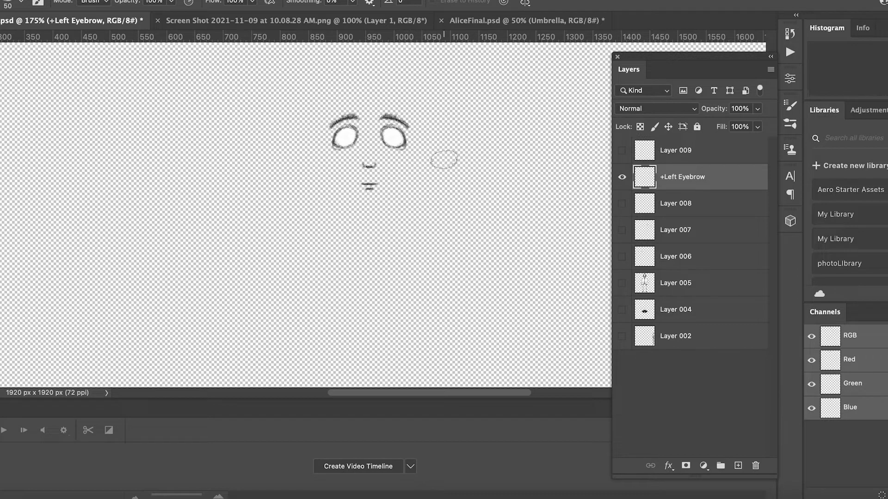
mouse_move(364, 119)
left_mouse_down()
mouse_move(353, 137)
mouse_move(346, 124)
mouse_move(335, 137)
mouse_move(372, 180)
mouse_move(368, 194)
mouse_move(389, 187)
mouse_move(386, 145)
left_mouse_up()
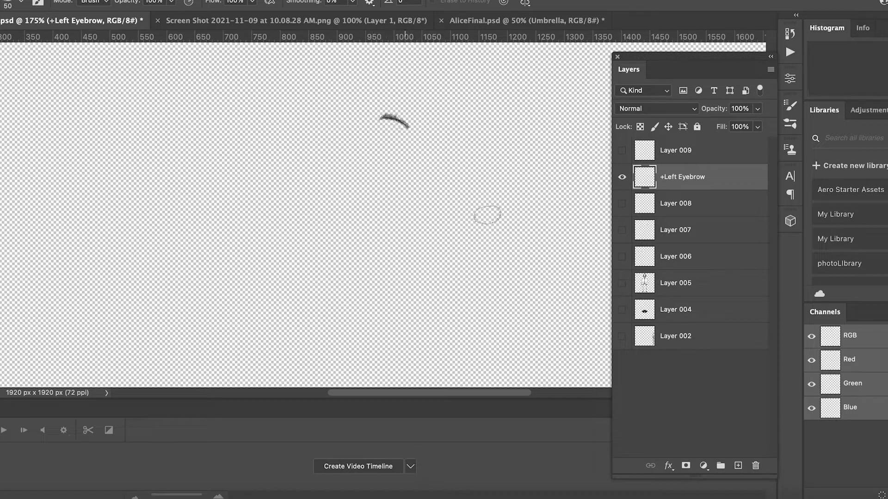
- Hide +Left Eyebrow, show Layer 008 and duplicate it as a layer named +Right Eyebrow
left_click(622, 177)
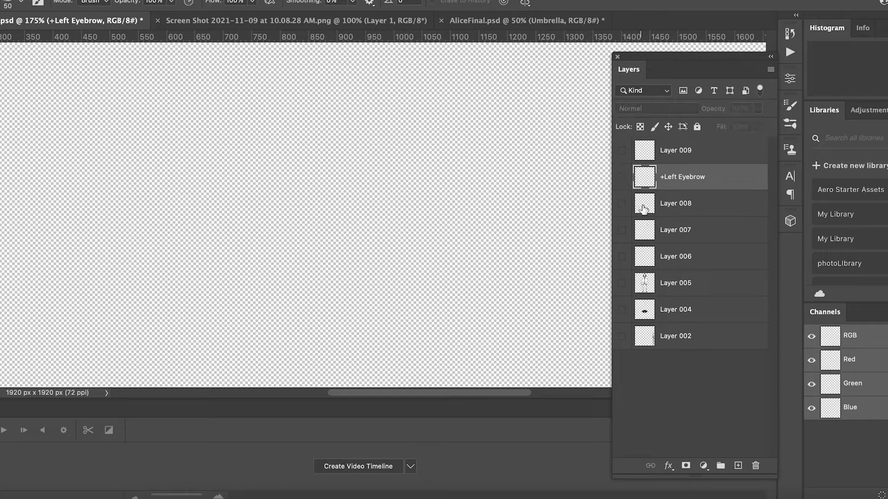
left_click(671, 206)
left_click(622, 203)
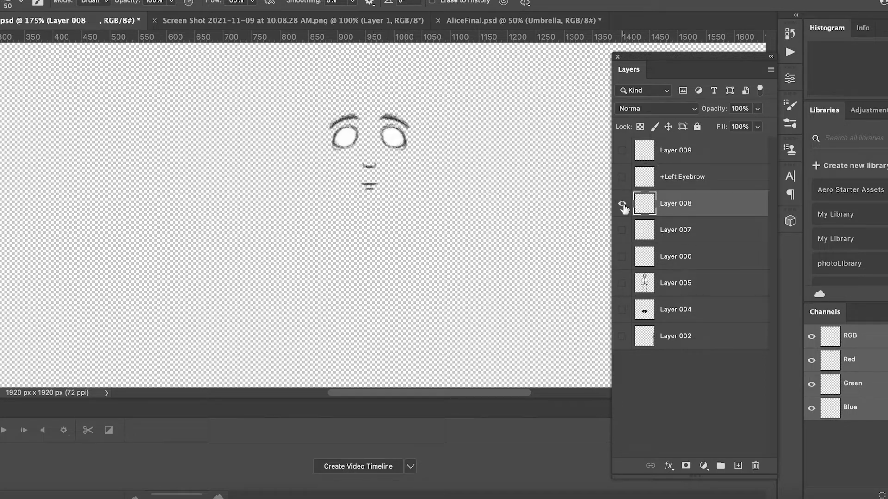
key("super+j")
double_click(683, 204)
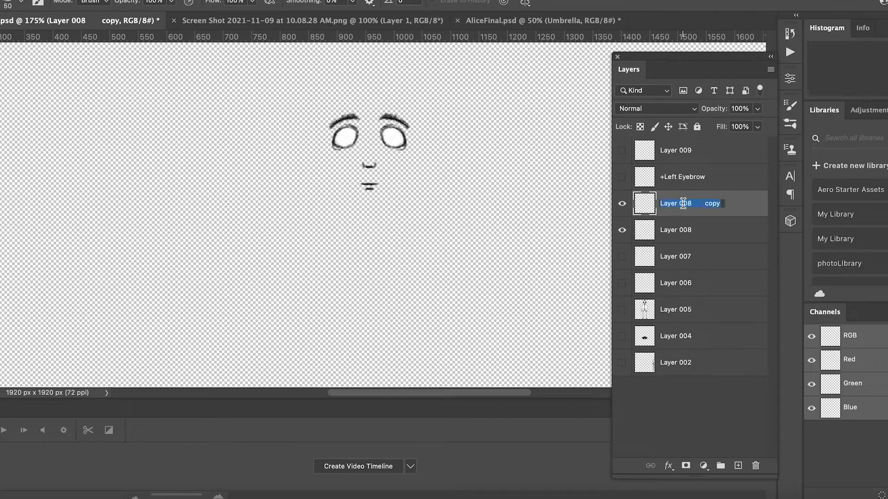
type("+")
key("Return")
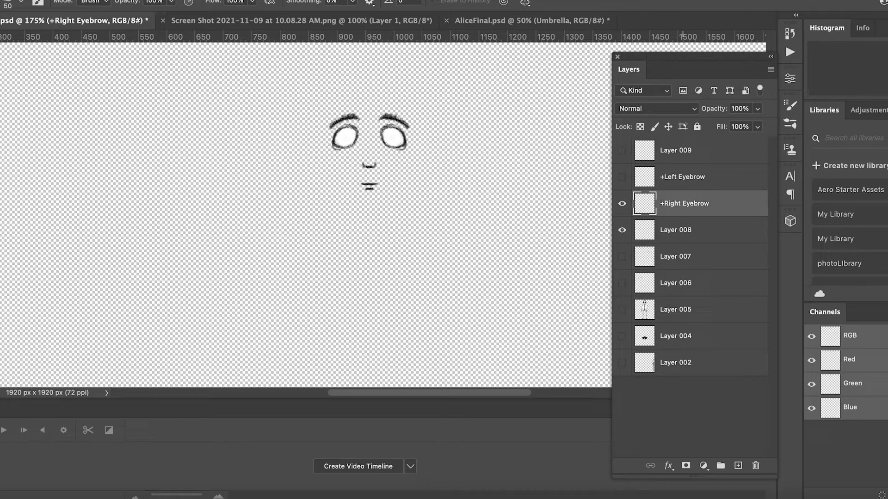
- Hide Layer 008, erase everything on +Right Eyebrow except the character's right eyebrow, and show +Left Eyebrow
left_click(622, 230)
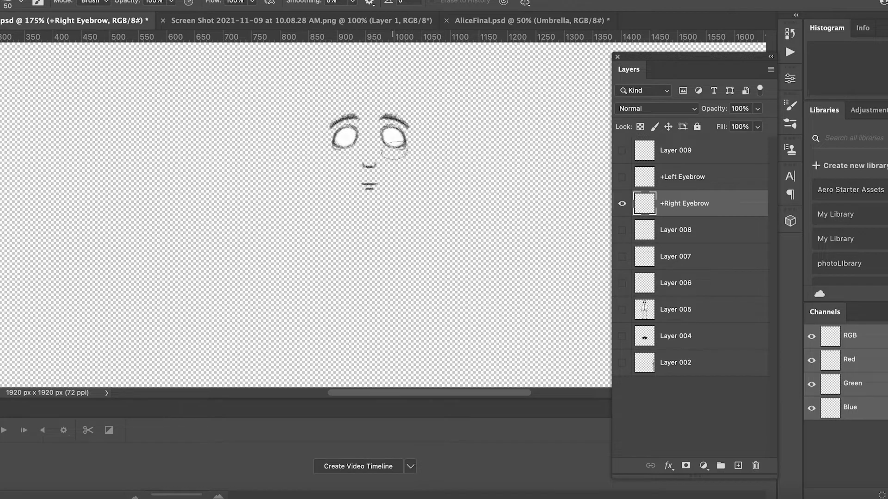
mouse_move(392, 136)
left_mouse_down()
mouse_move(385, 114)
mouse_move(391, 126)
mouse_move(406, 120)
mouse_move(369, 182)
left_mouse_up()
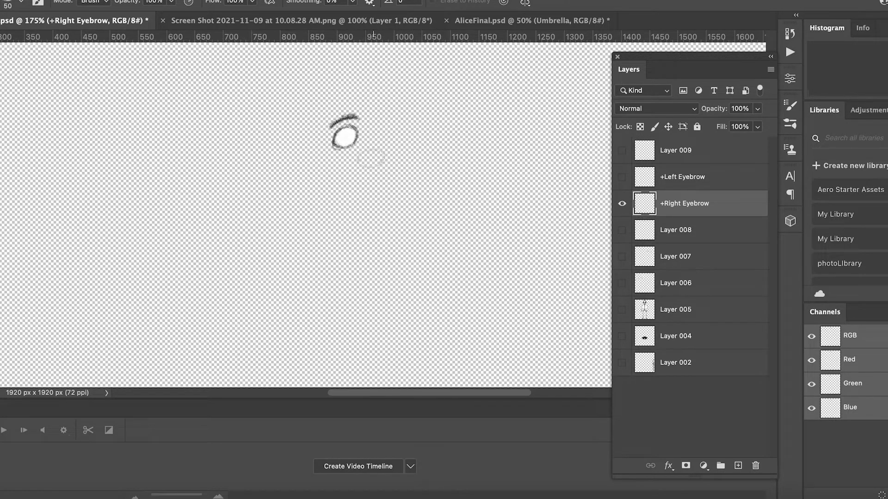
mouse_move(354, 136)
left_mouse_down()
mouse_move(341, 134)
mouse_move(346, 129)
mouse_move(347, 149)
left_mouse_up()
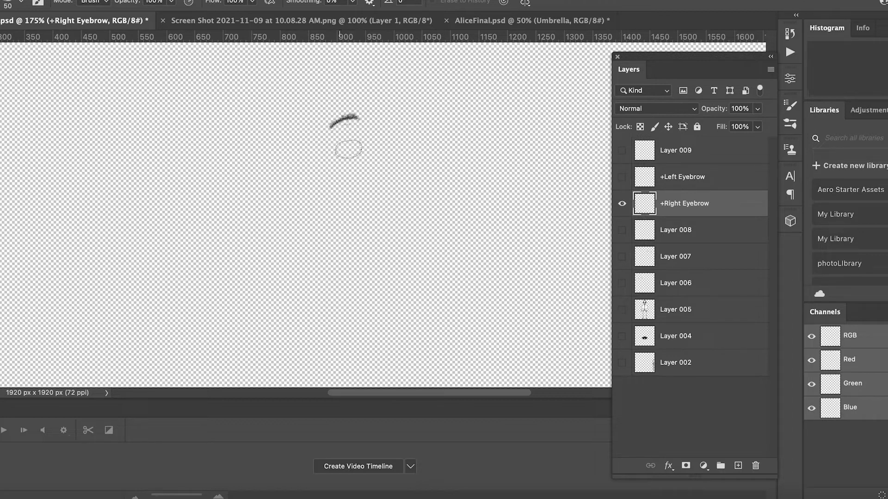
left_click(623, 177)
- Check the reference layer structure, switch to AliceFinal.psd and isolate the +Left Eyebrow layer in the Head group
left_click(211, 23)
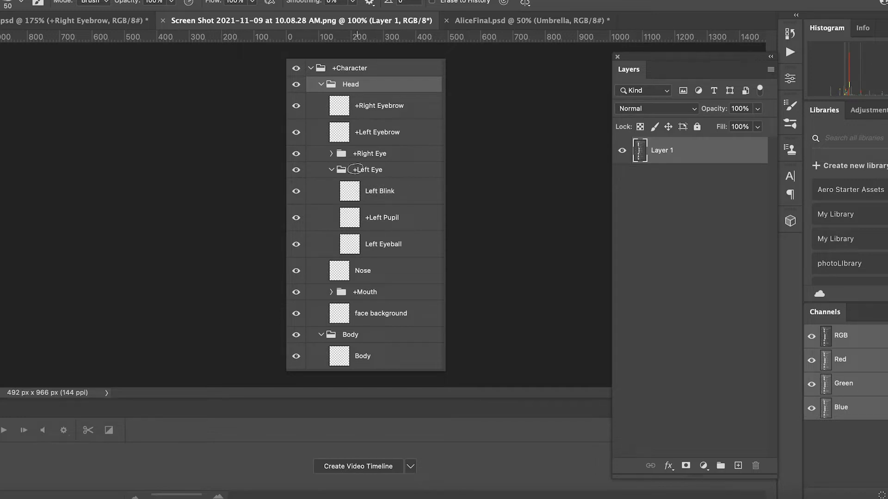
left_click(490, 21)
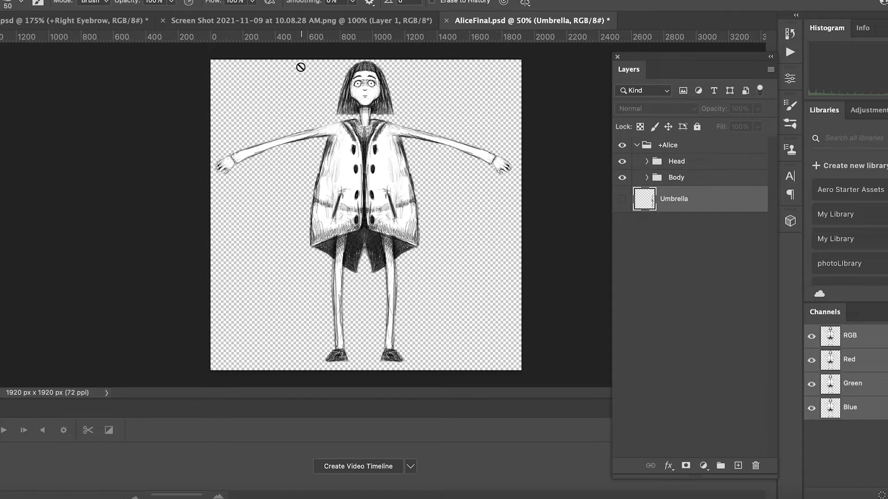
left_click(648, 162)
left_click(623, 222)
left_click_drag(624, 229, 622, 332)
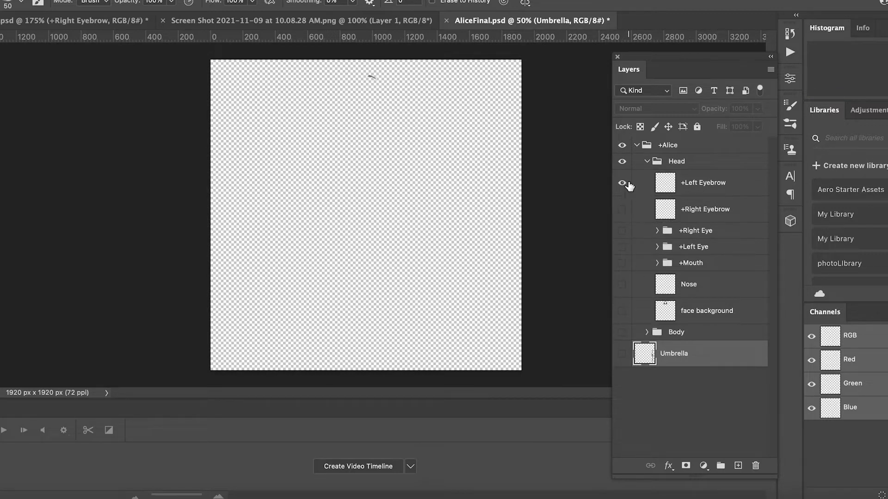
left_click_drag(360, 79, 433, 111)
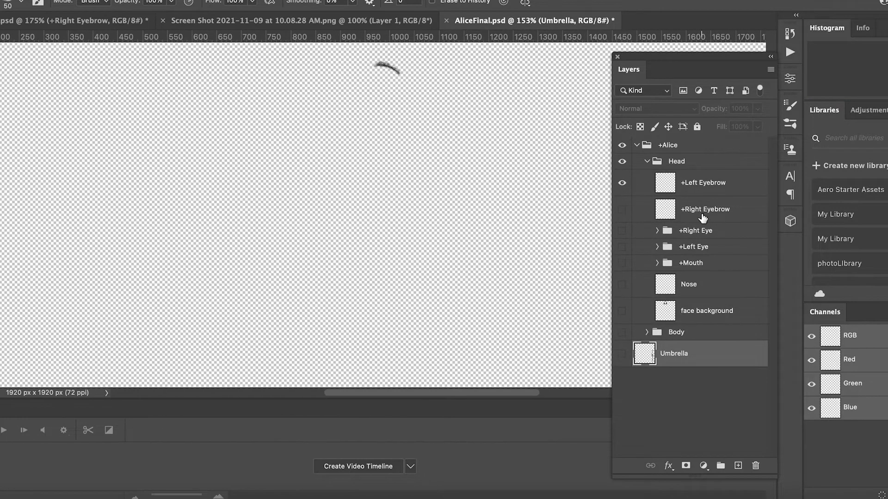
- Show the +Right Eyebrow layer and +Right Eye group, and expand the group to view its layers
left_click(622, 210)
left_click(622, 230)
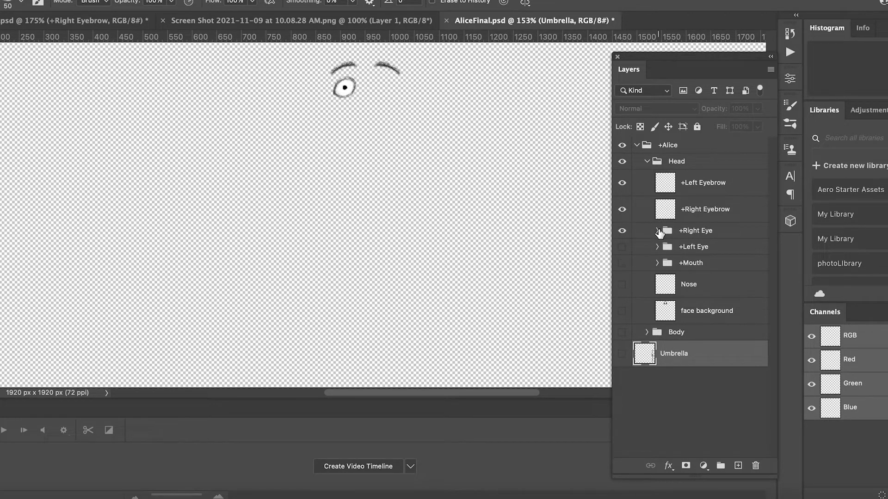
left_click(658, 231)
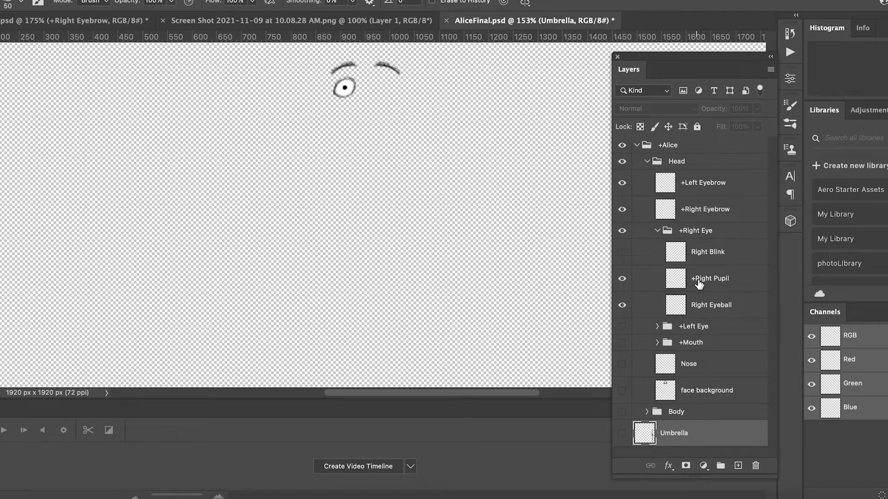
- Toggle the Right Eyeball and Right Blink layers and examine the finished right eye up close
left_click(622, 306)
left_click(623, 306)
left_click(623, 253)
left_click(623, 253)
left_click(622, 253)
left_click(622, 253)
left_click_drag(349, 92, 409, 102)
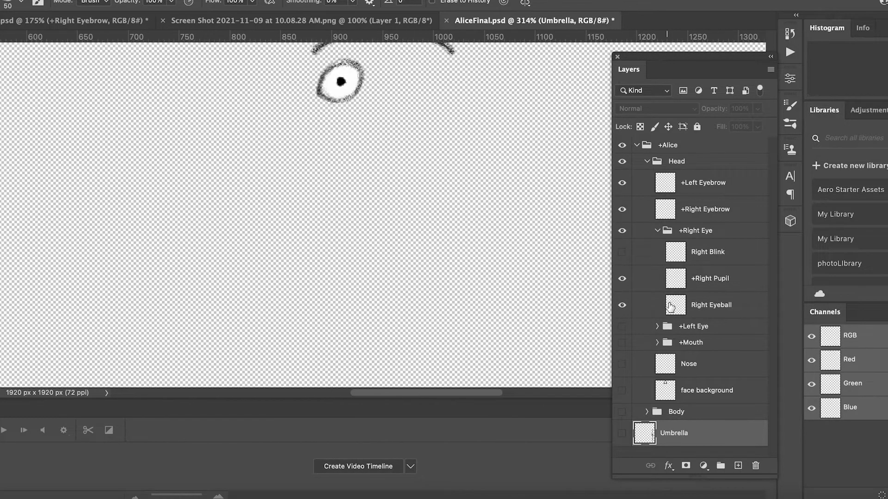
- Preview the Right Blink layer, show the +Left Eye group, and collapse the +Right Eye group with its blink hidden
left_click(622, 252)
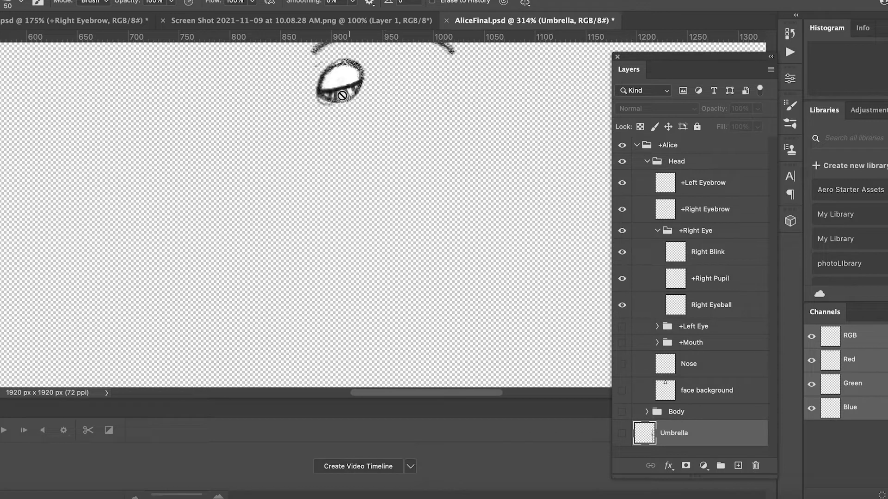
left_click(657, 230)
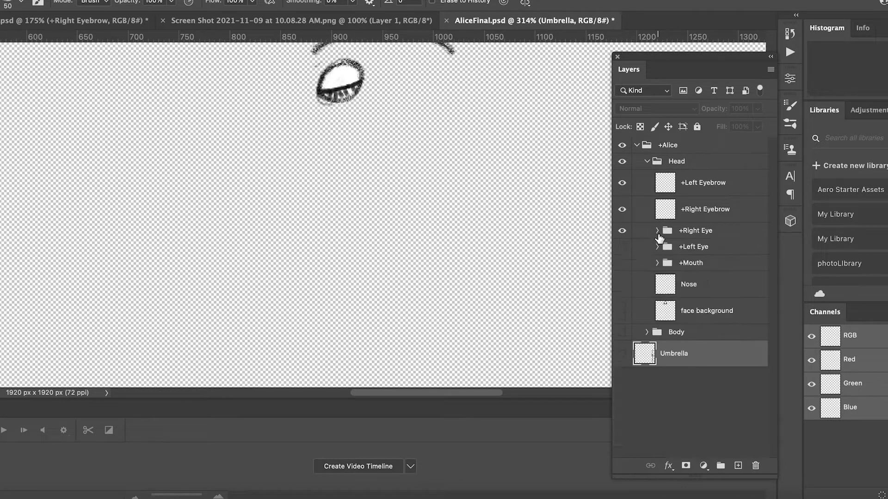
left_click(623, 247)
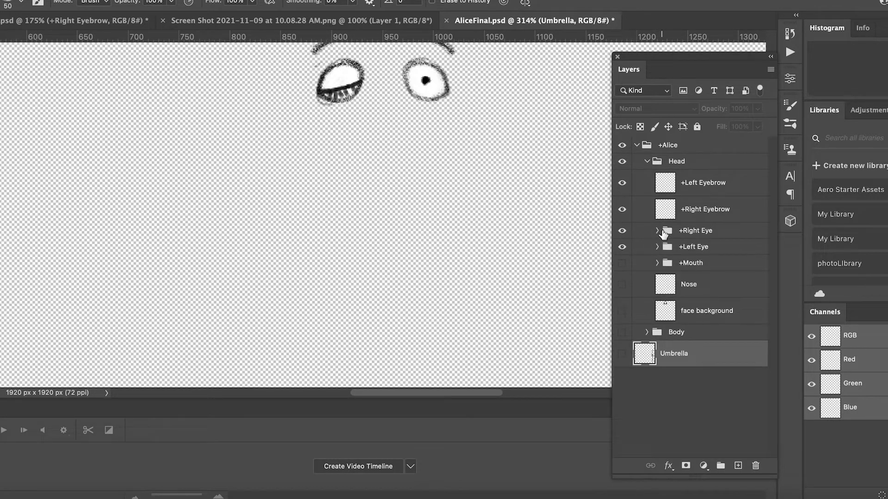
left_click(657, 230)
left_click(623, 252)
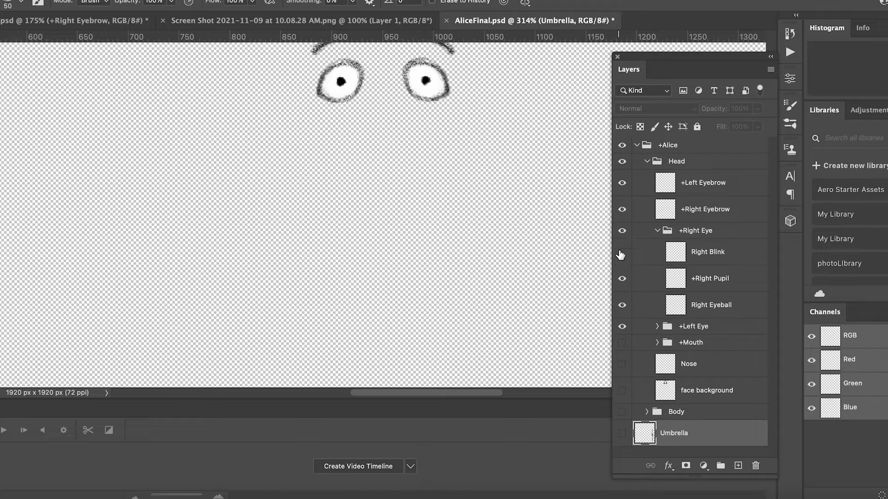
left_click(657, 230)
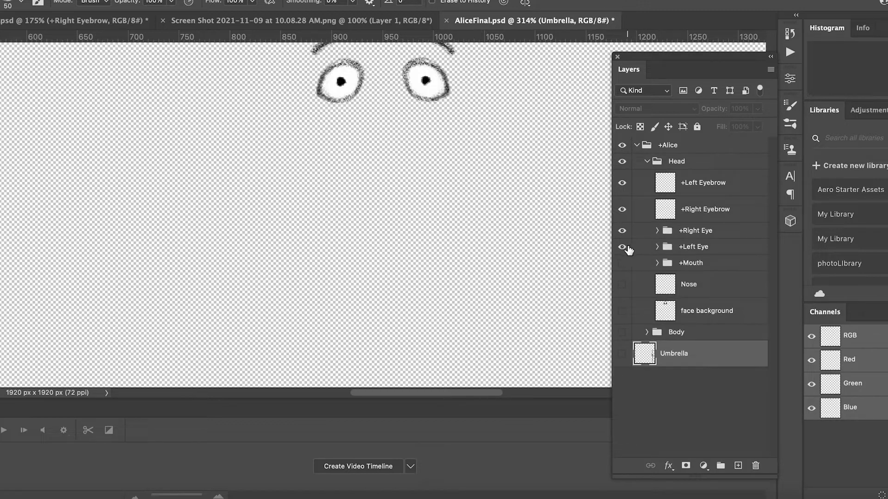
- Examine the layers inside the +Left Eye group, toggling Left Blink on and off, and collapse the group
left_click(658, 247)
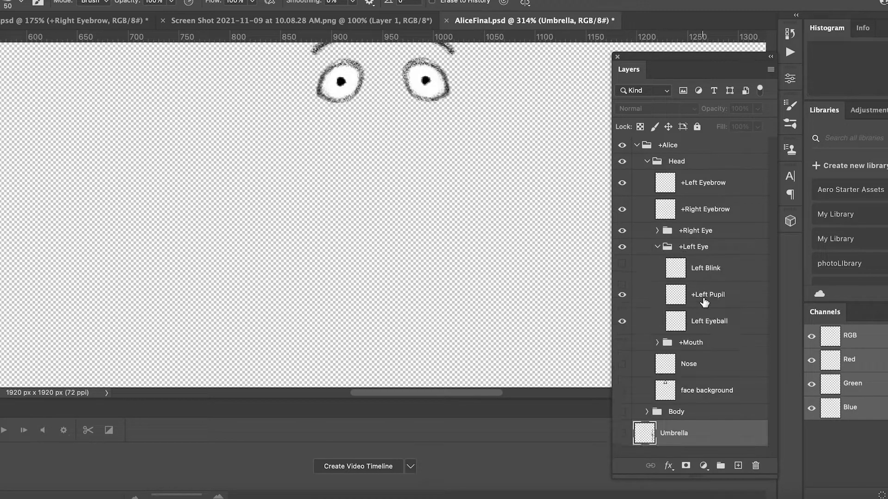
left_click(624, 270)
left_click(624, 270)
left_click(659, 247)
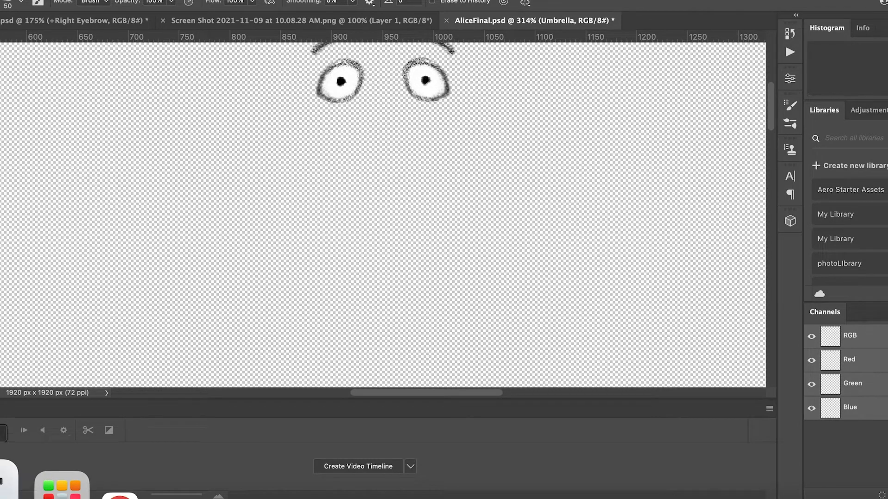
- Switch to Finder, preview the mouth shape chart ch-animator-mouths-1.jpg on the Desktop, and return to AliceFinal.psd
left_click(2, 493)
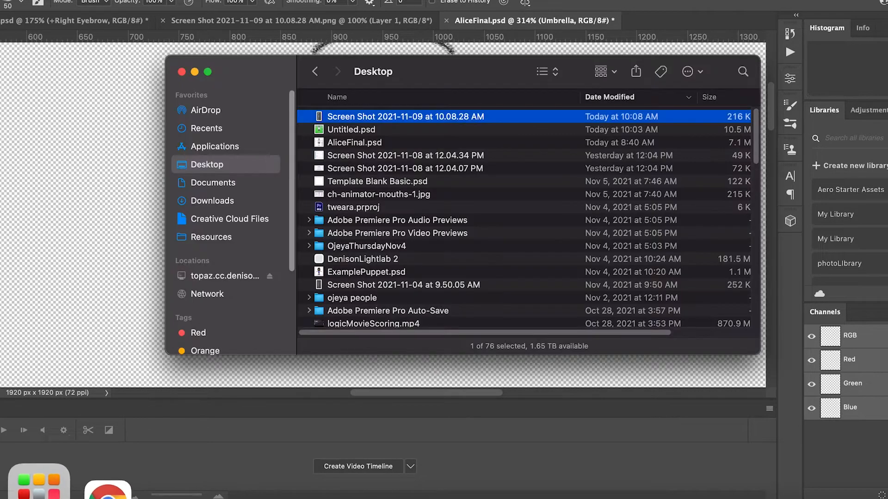
left_click(372, 183)
left_click(390, 199)
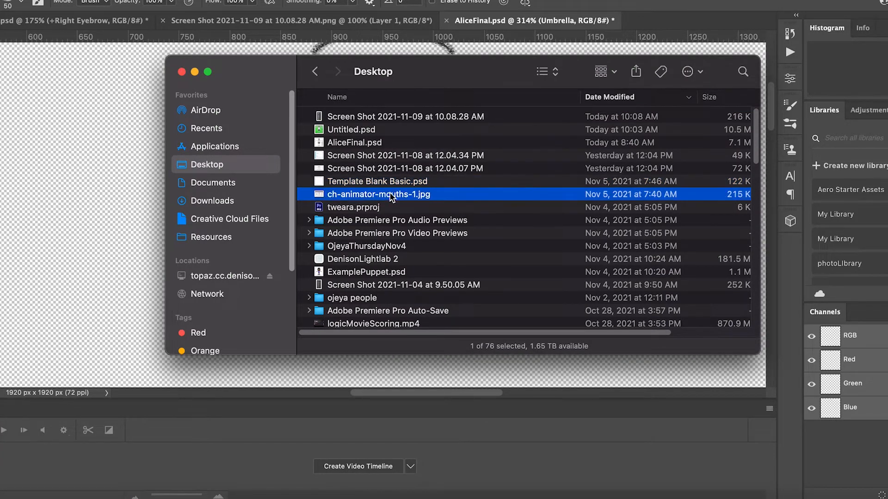
key("space")
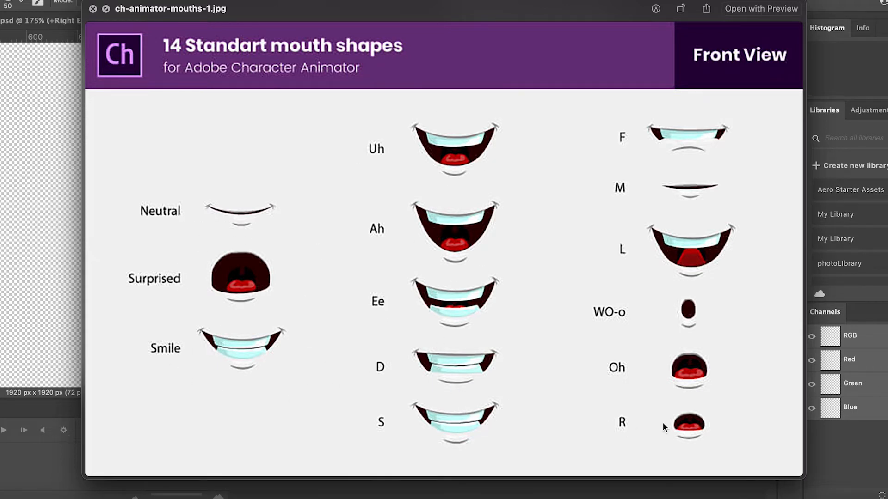
key("space")
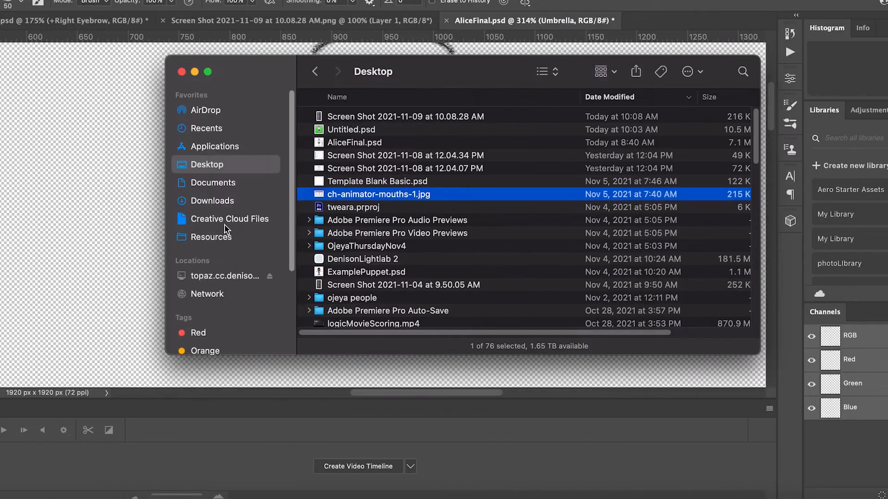
left_click(152, 192)
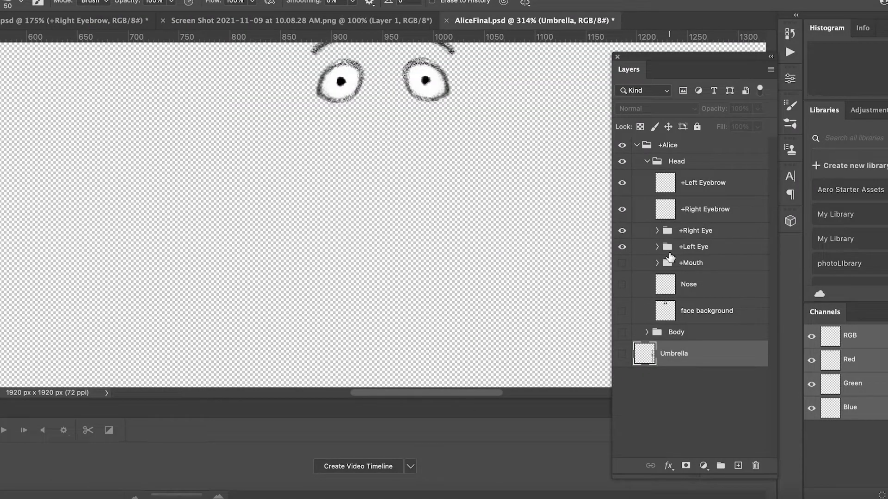
- Expand the +Mouth group in the Head group and make it visible
left_click(659, 263)
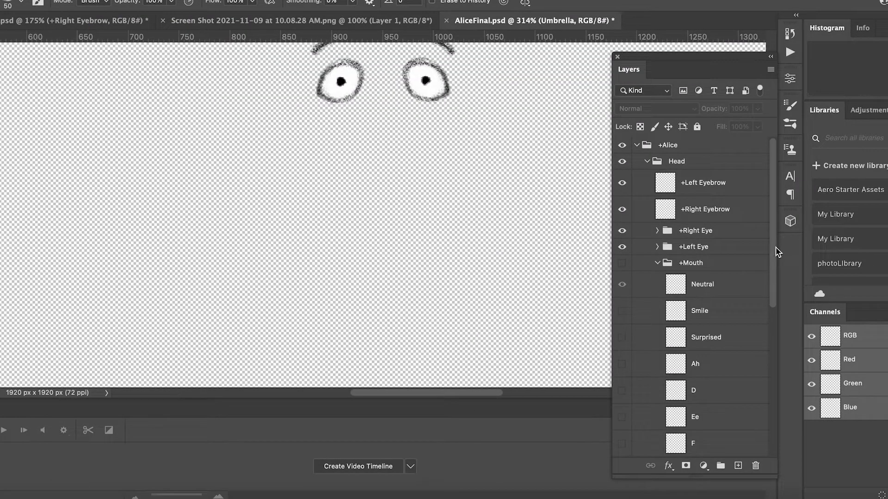
scroll(774, 273, "down", 3)
left_click(621, 217)
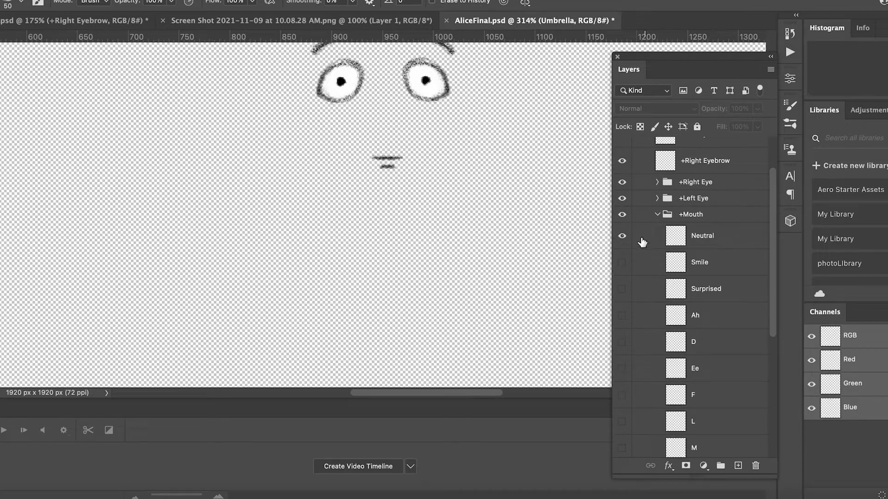
- Hide the Neutral mouth and preview the Smile and Surprised mouth layers one at a time
left_click(621, 236)
left_click(622, 262)
left_click(622, 263)
left_click(622, 289)
left_click(622, 289)
- Select the face background layer in the Head group and make it visible
scroll(712, 351, "down", 14)
left_click(631, 407)
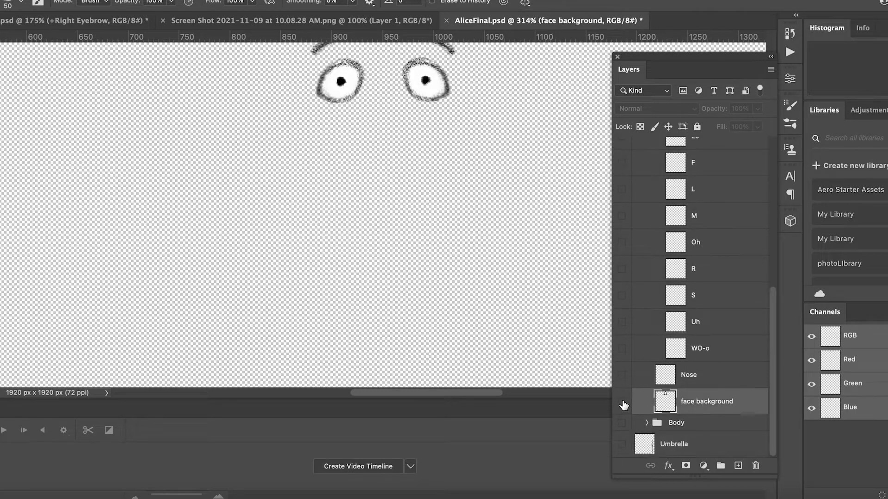
left_click(622, 401)
- Preview the Uh, WO-o, S and R mouth layers one at a time over the face background
left_click(622, 322)
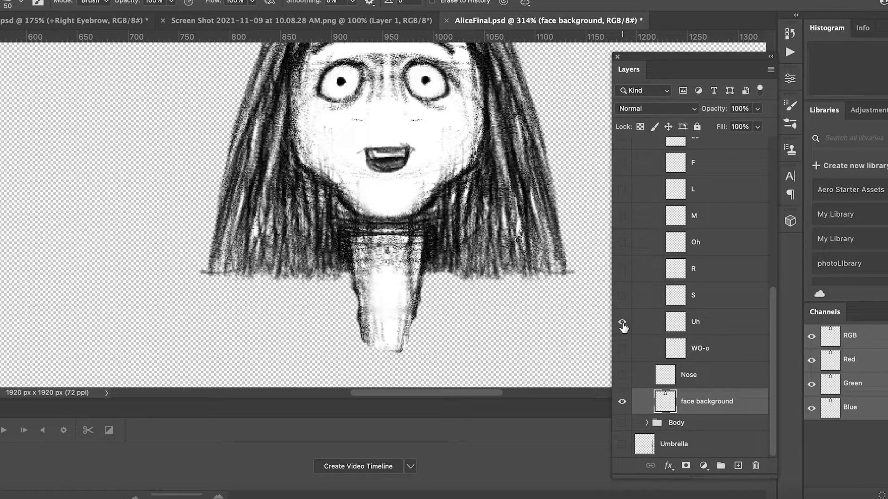
left_click(622, 323)
left_click(622, 348)
left_click(622, 348)
left_click(623, 296)
left_click(622, 295)
left_click(623, 268)
left_click(623, 269)
- Review the list of mouth layers in the +Mouth group and toggle the D mouth on and off
left_click_drag(771, 301, 786, 220)
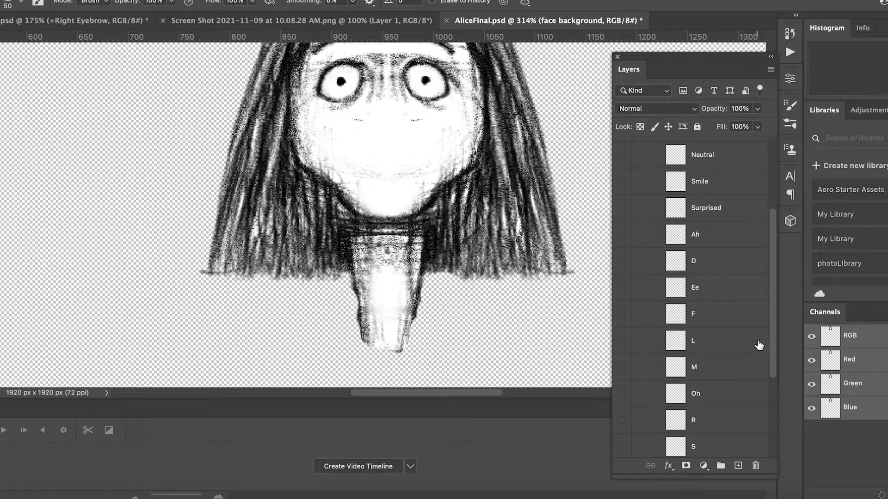
left_click_drag(775, 308, 776, 234)
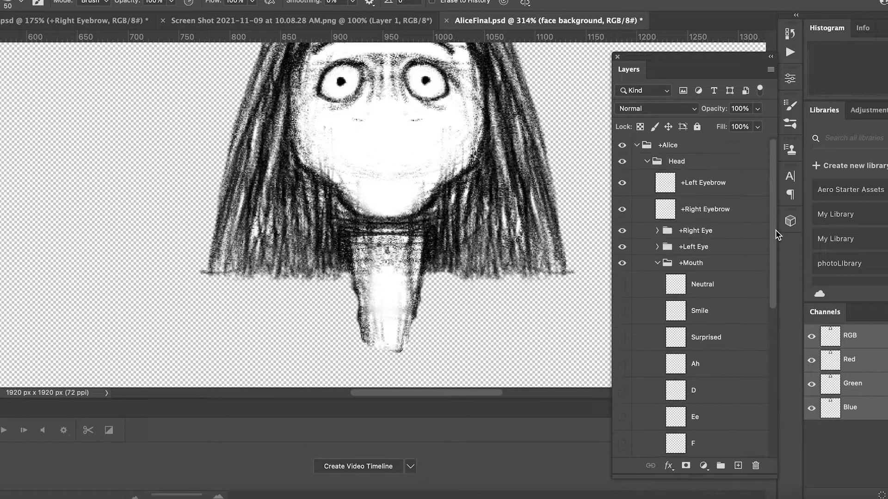
left_click(657, 264)
left_click(657, 263)
scroll(776, 291, "down", 1)
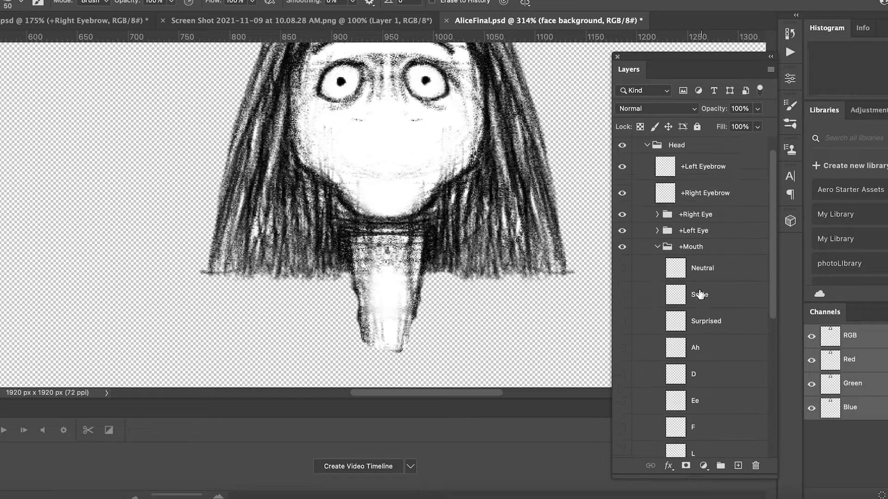
left_click(623, 376)
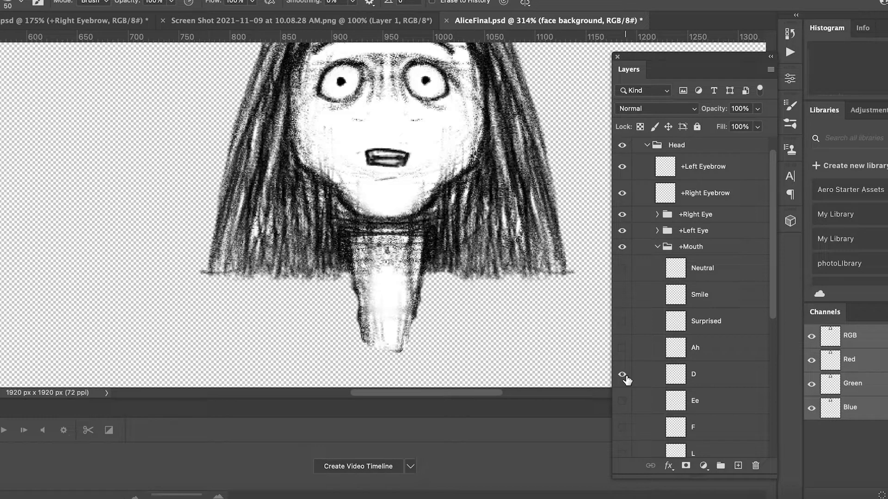
left_click(625, 377)
- Make the Neutral mouth and the Nose layer visible, collapsing the +Mouth group and selecting Nose
left_click(628, 270)
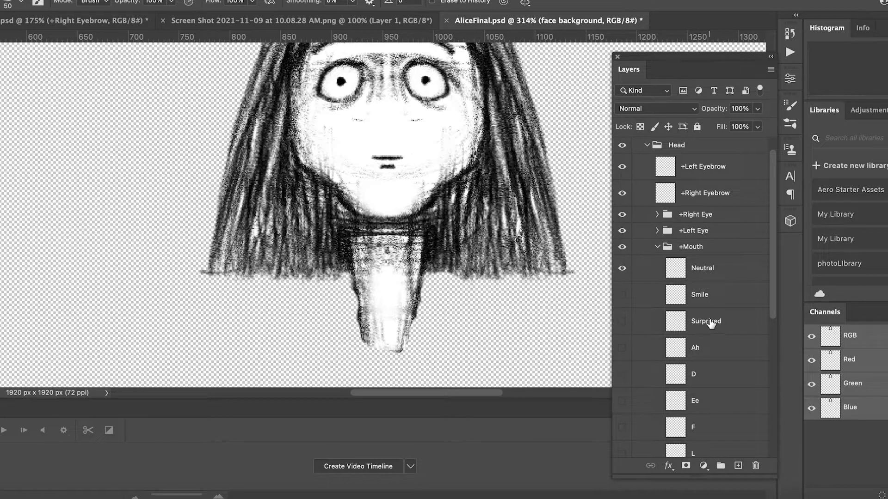
left_click(658, 247)
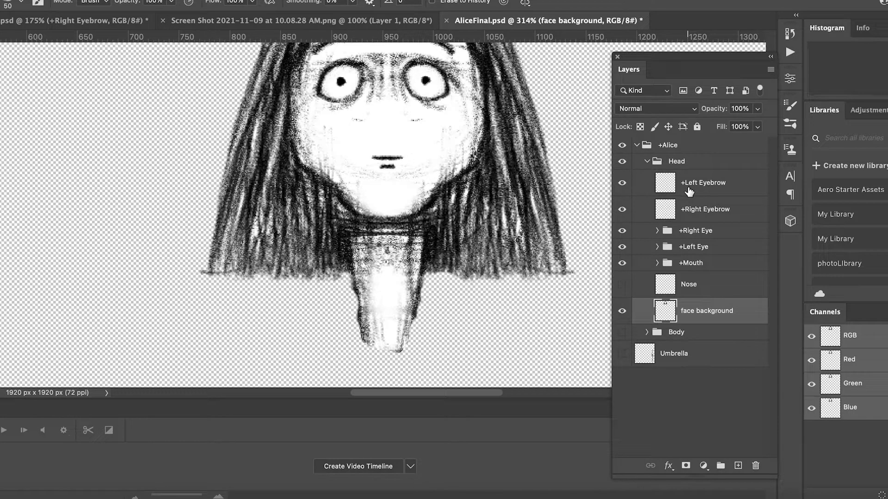
left_click(622, 285)
left_click(676, 289)
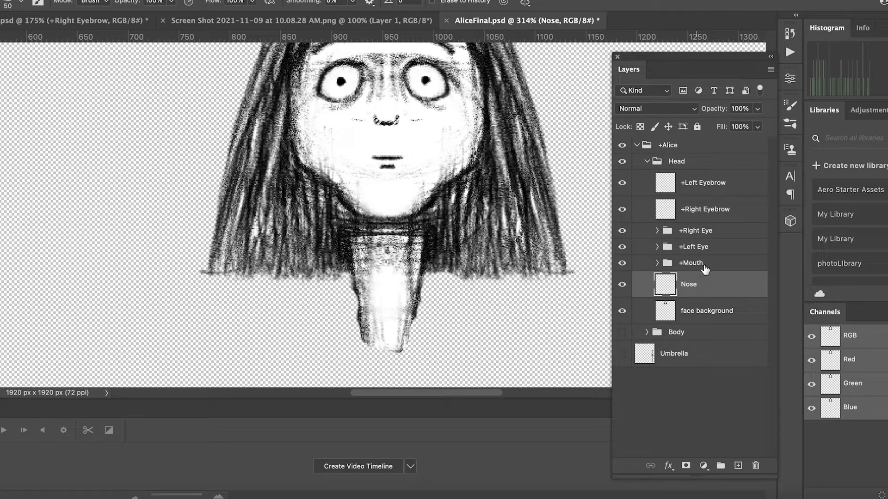
- Expand the +Mouth group to look through its mouth layers again, and collapse it
left_click(657, 264)
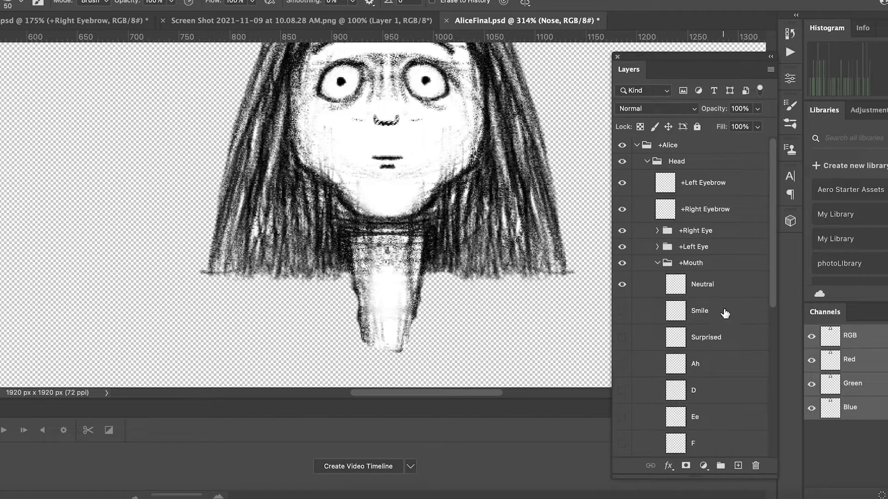
scroll(724, 313, "down", 5)
scroll(773, 296, "up", 10)
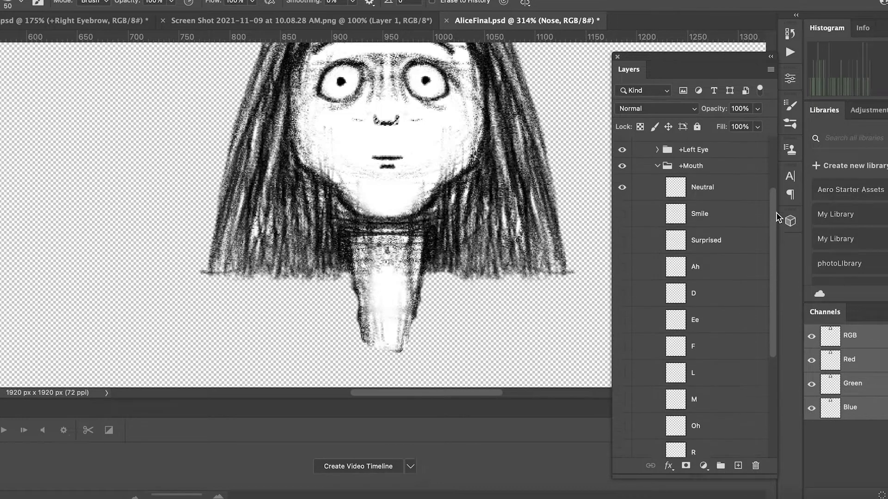
left_click(657, 199)
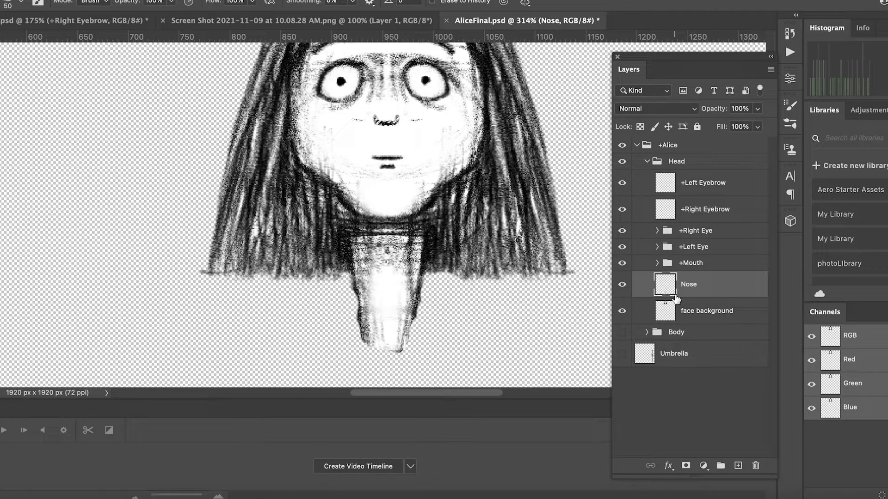
- Select the face background layer, and show and expand the Body group
left_click(712, 312)
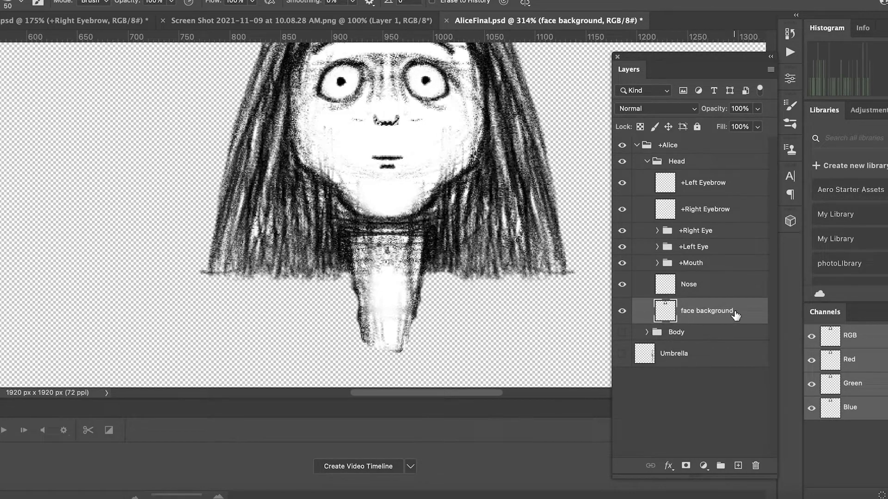
left_click(621, 311)
left_click(622, 332)
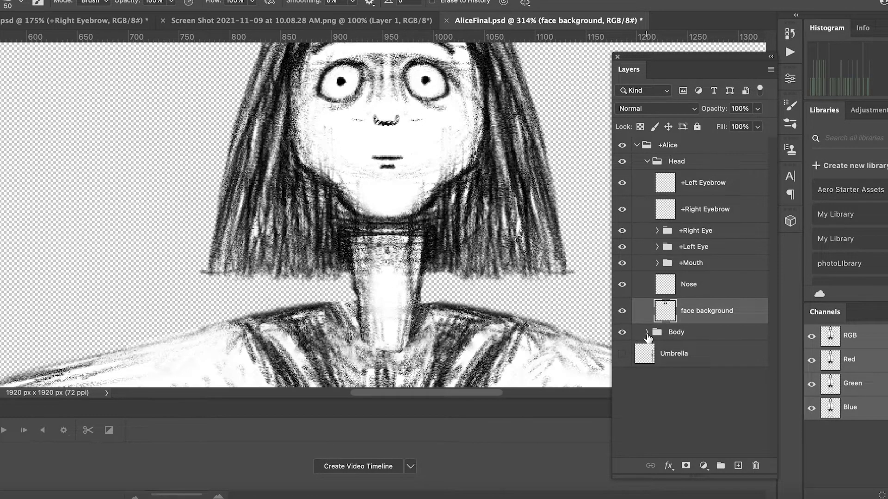
left_click(646, 332)
scroll(771, 317, "down", 1)
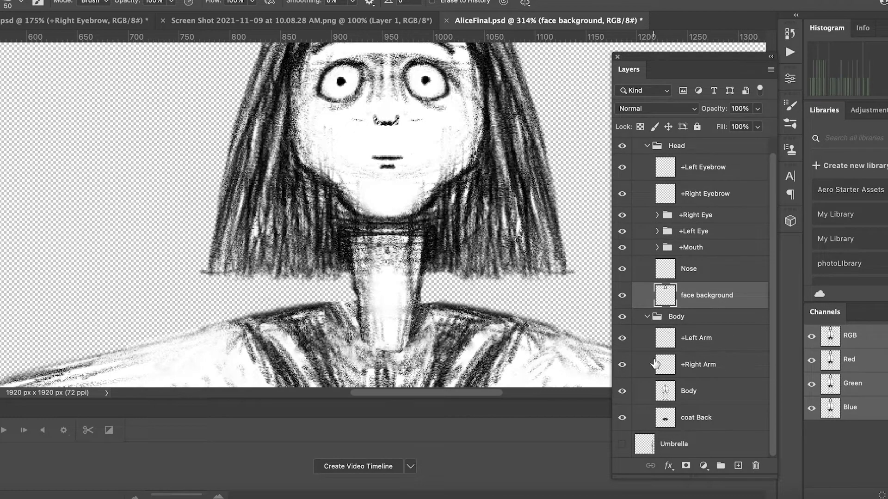
- Select the Body layer, view the figure from further out, and toggle the +Left Arm and +Right Arm layers on and off
left_click(665, 394)
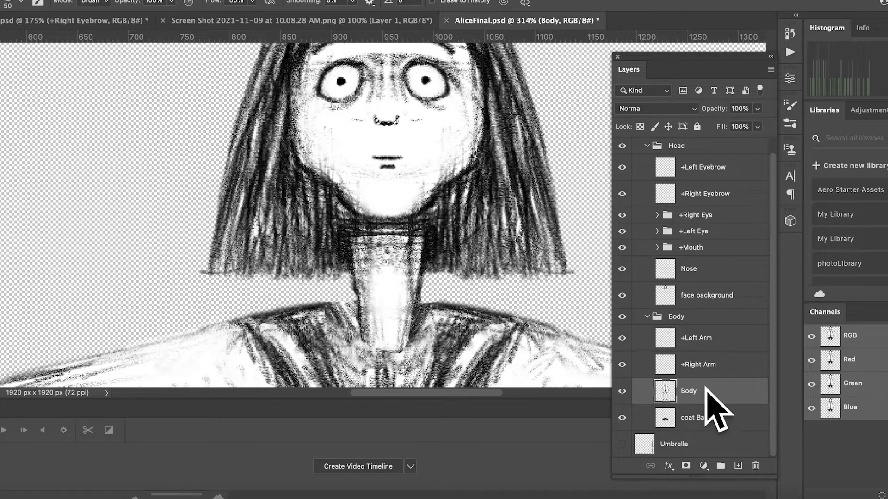
key("super+minus")
key("super+minus")
key("super+minus")
key("super+minus")
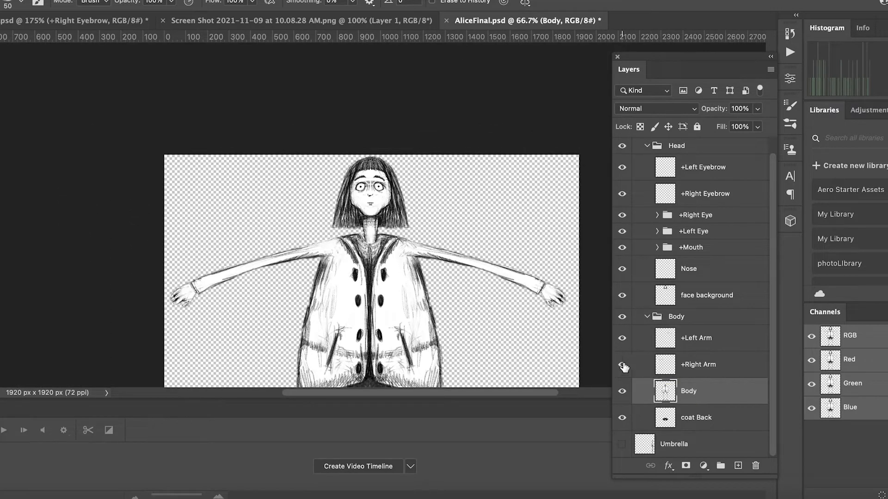
left_click(622, 340)
left_click(623, 340)
left_click(622, 368)
left_click(622, 366)
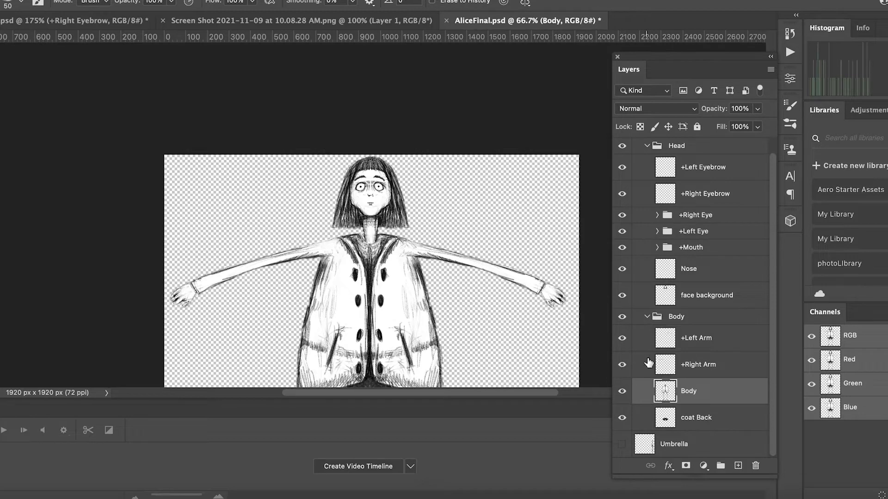
- Move the +Left Arm layer away from the shoulder to expose its joint, and move it back into place
left_click(703, 342)
key("v")
mouse_move(248, 278)
left_mouse_down()
mouse_move(259, 270)
mouse_move(253, 279)
left_mouse_up()
left_click_drag(407, 264, 546, 303)
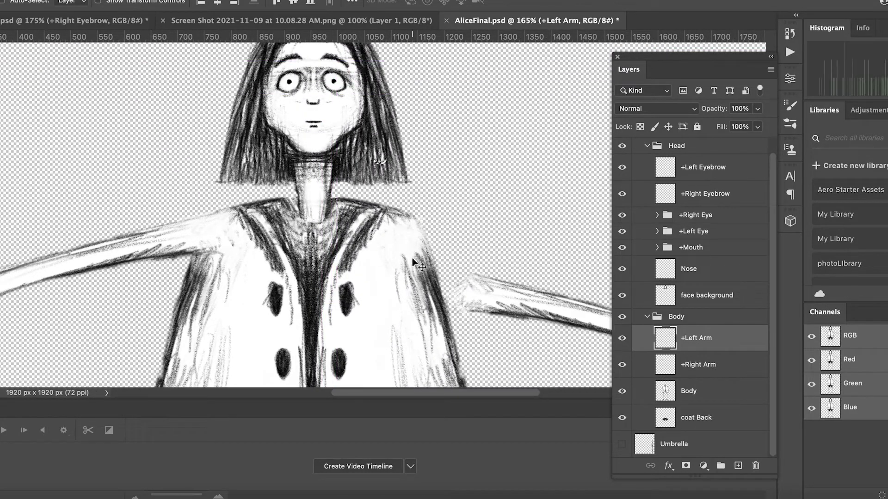
left_click_drag(494, 308, 459, 261)
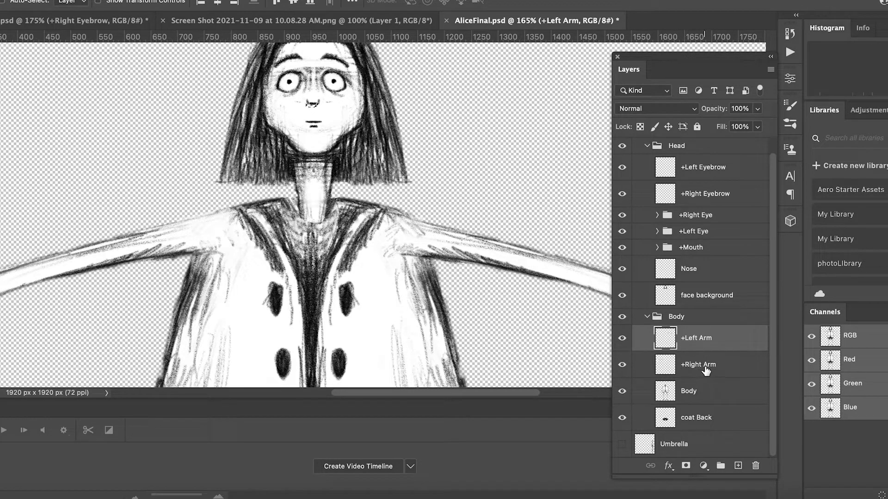
- Toggle the Body layer off and on and view the complete figure on the canvas
left_click(622, 391)
left_click(622, 392)
key("super+minus")
key("super+minus")
key("super+minus")
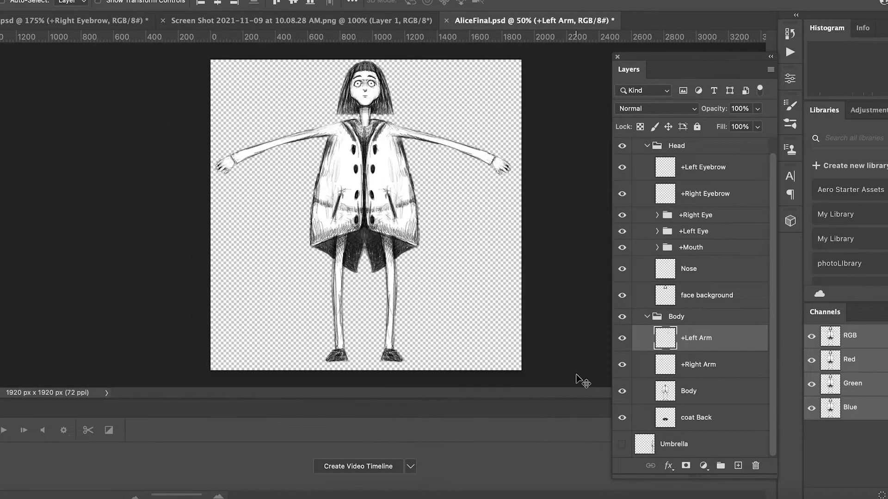
- Toggle the coat Back layer off and on to inspect the coat lining, with the Body layer selected
left_click(622, 419)
left_click(621, 418)
left_click(697, 393)
left_click(622, 419)
left_click(622, 418)
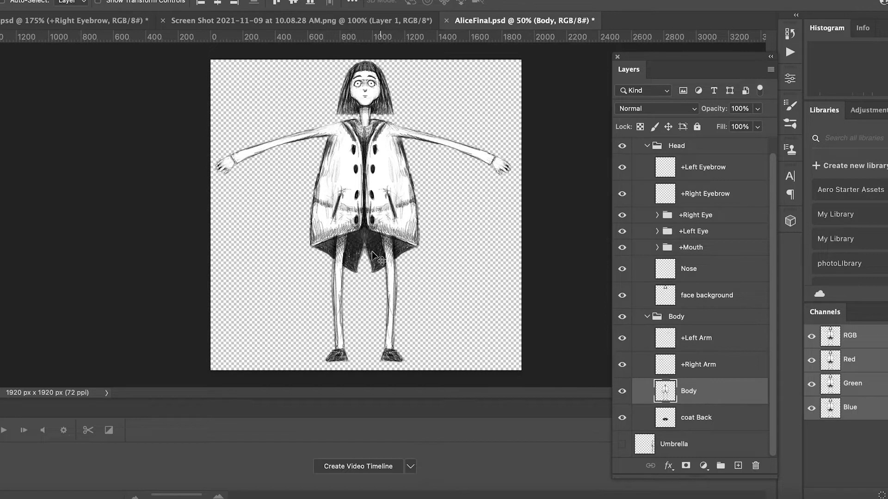
- Show and select the Umbrella layer, and collapse the Body and Head groups
left_click(622, 445)
left_click(698, 446)
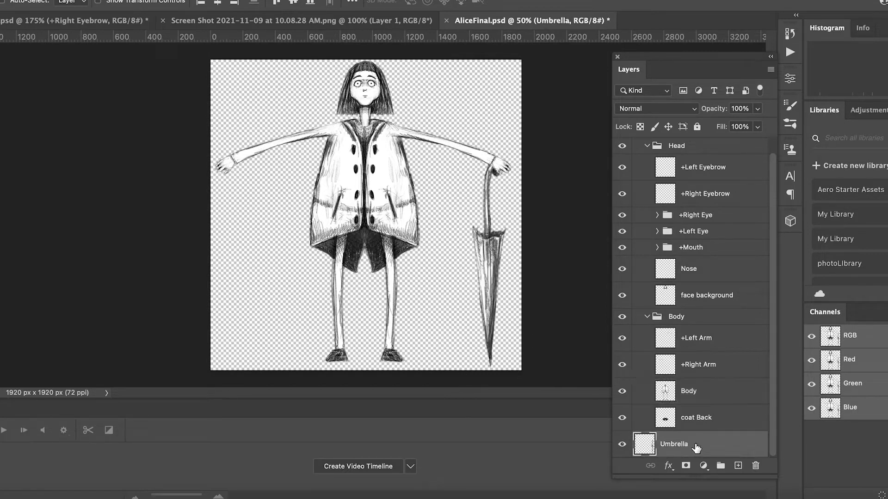
left_click(647, 317)
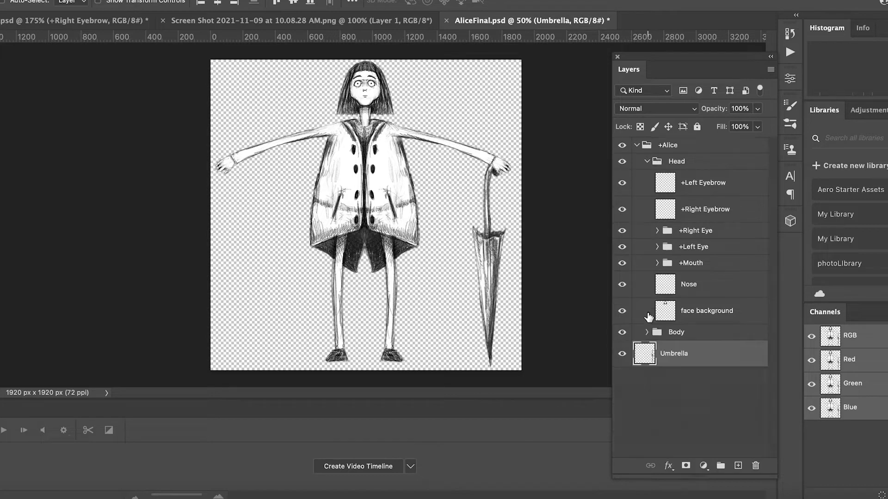
left_click(643, 165)
left_click(646, 162)
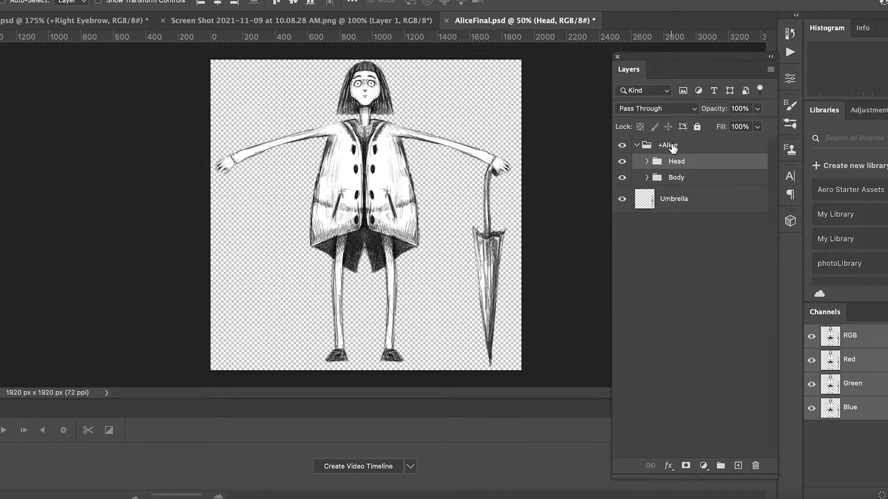
- Move the Umbrella layer inside the +Alice group, above the Head group
left_click(672, 146)
left_click(636, 146)
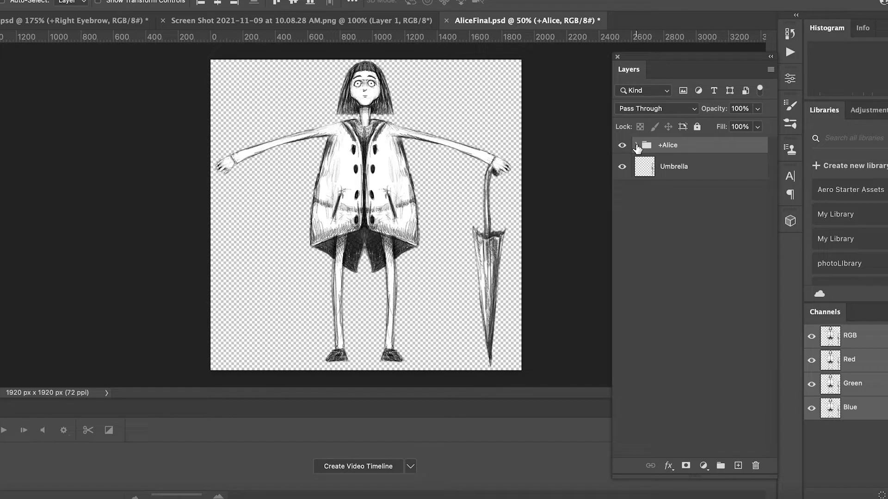
left_click(637, 146)
left_click_drag(644, 202, 670, 149)
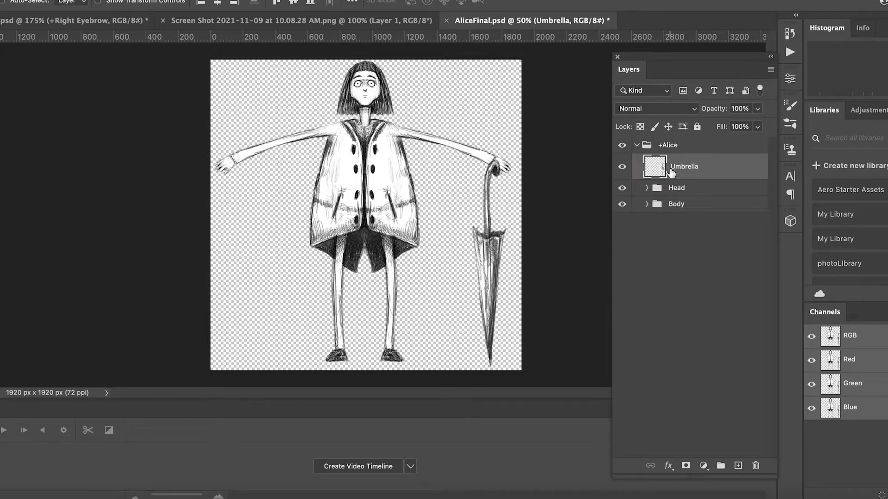
- Reorder the +Alice group with Umbrella at the bottom, trying Head below Body at the neck before placing it above Body
mouse_move(658, 190)
left_mouse_down()
mouse_move(661, 153)
mouse_move(659, 187)
left_mouse_up()
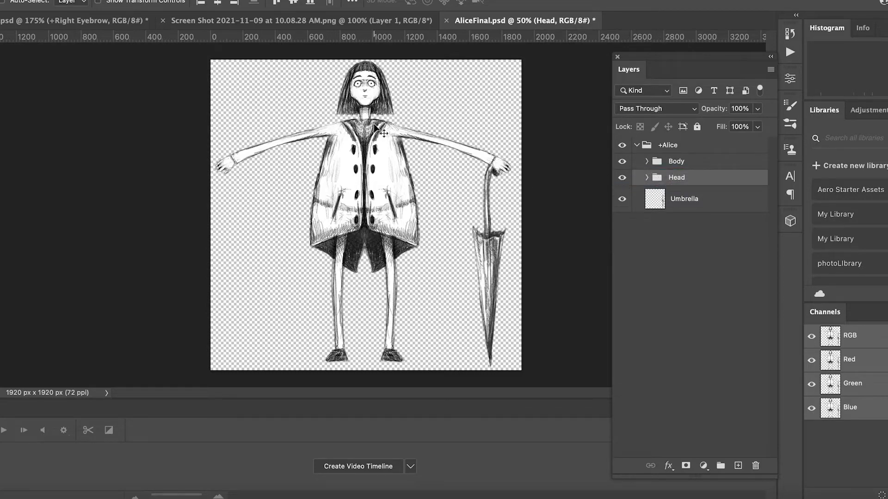
left_click_drag(373, 126, 444, 125)
left_click_drag(658, 178, 658, 157)
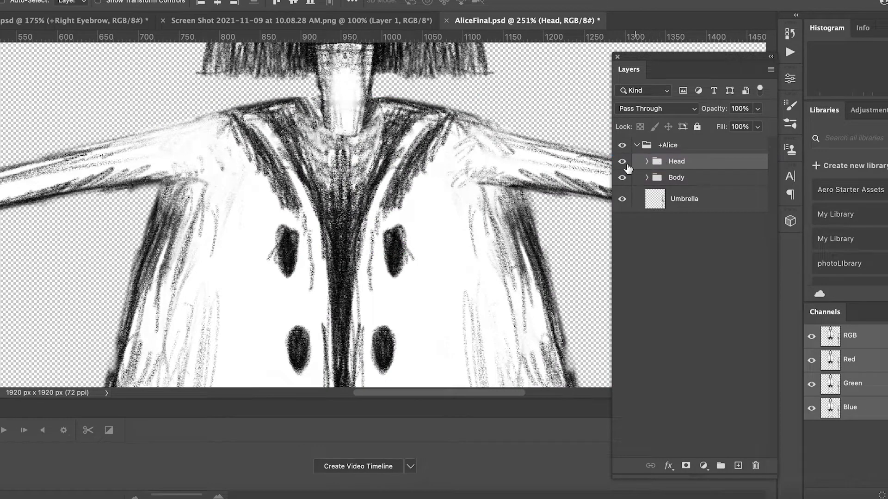
- Check the layer order inside the Body group and save the AliceFinal.psd document
left_click(647, 178)
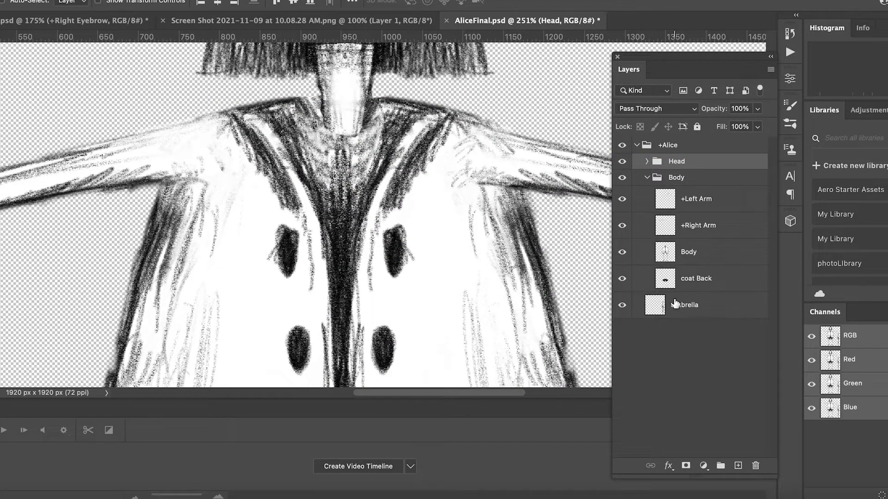
left_click_drag(664, 253, 668, 275)
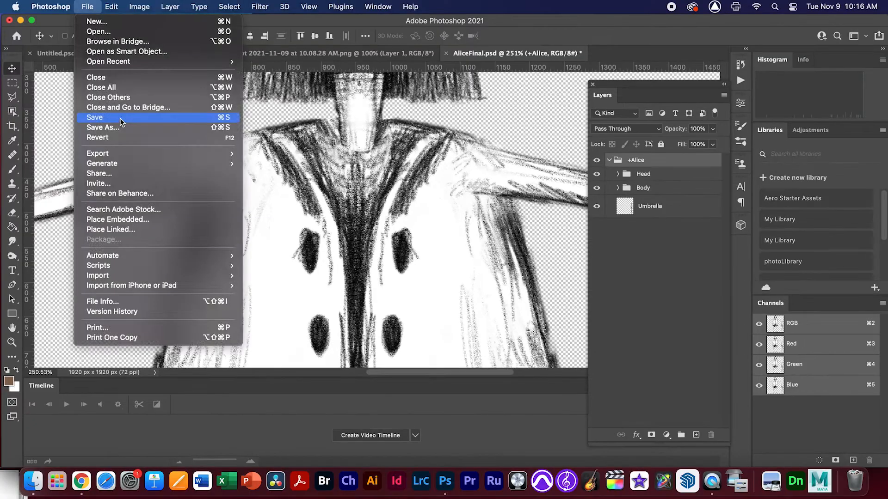
left_click(120, 118)
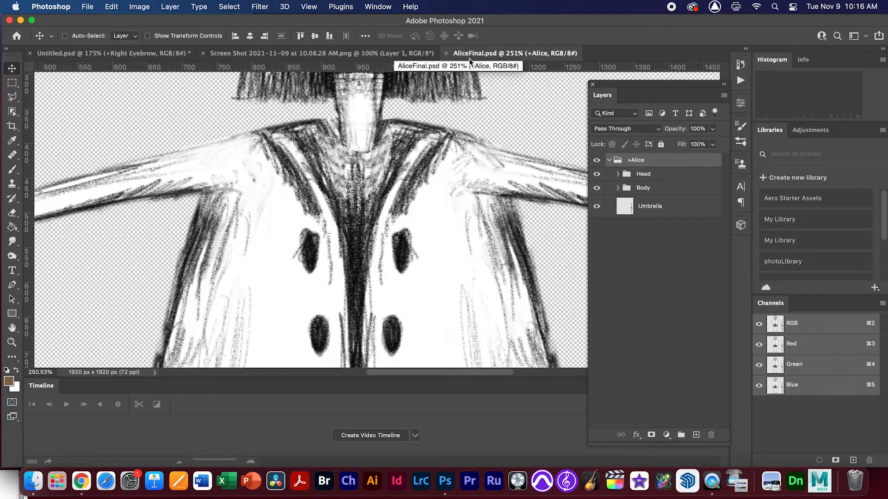
- Switch to Character Animator and create a new project named Alice on the Desktop
left_click(348, 481)
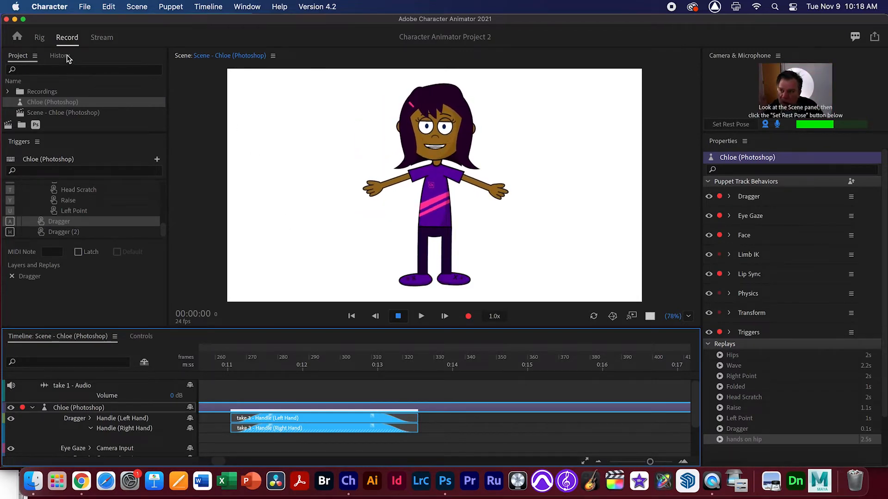
left_click(17, 36)
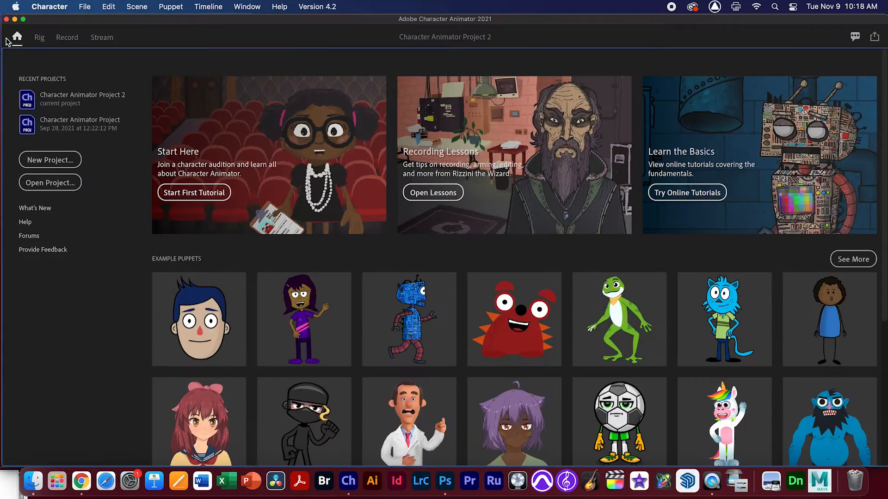
left_click(51, 160)
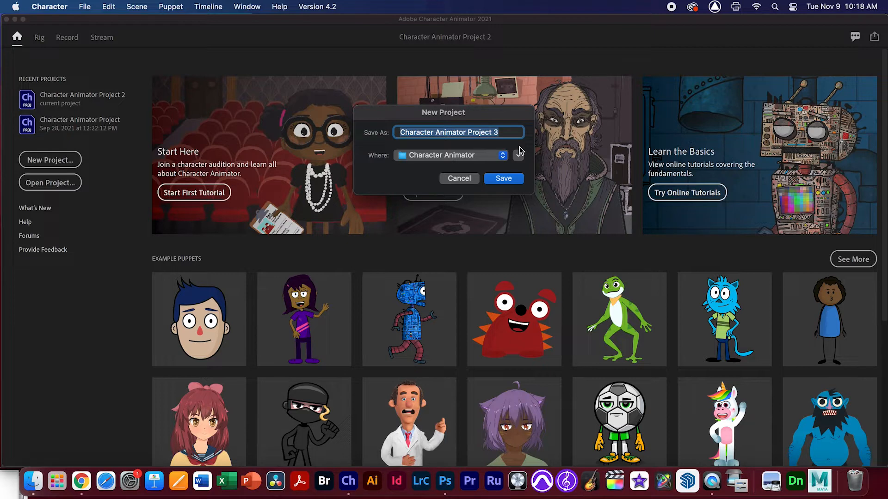
type("Alice")
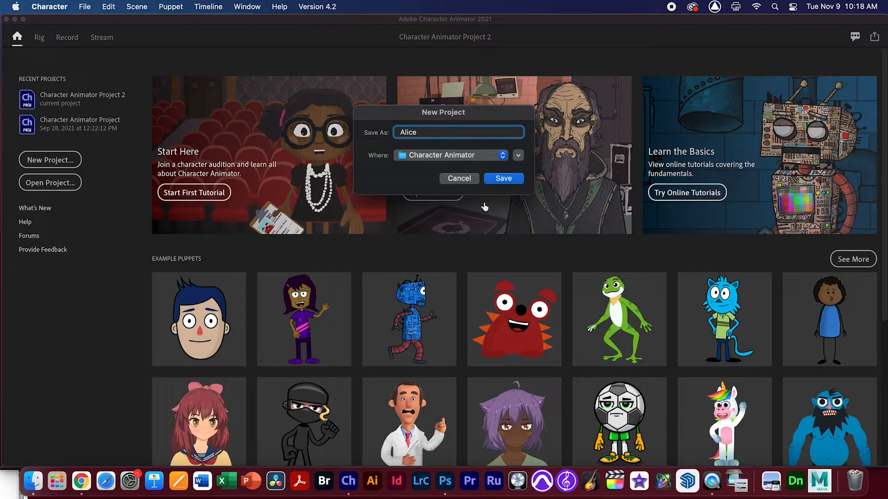
key("super+d")
left_click(503, 179)
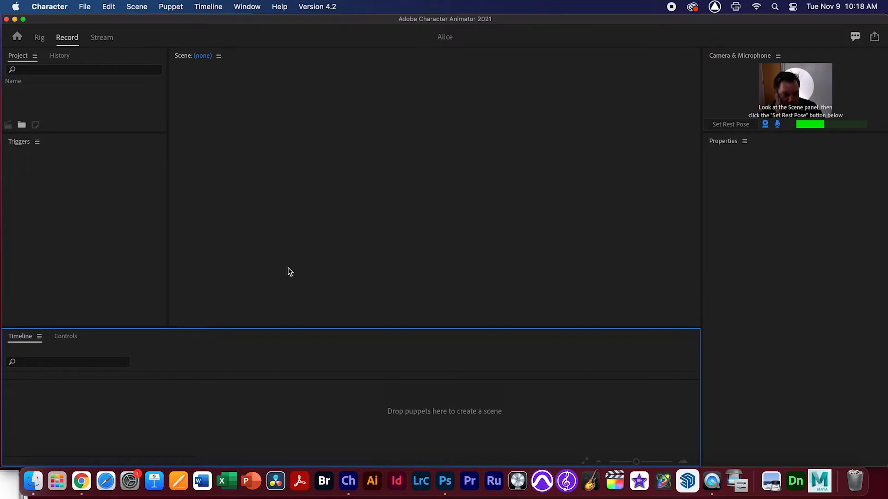
- Turn off the microphone and camera inputs for the Alice project
left_click(778, 127)
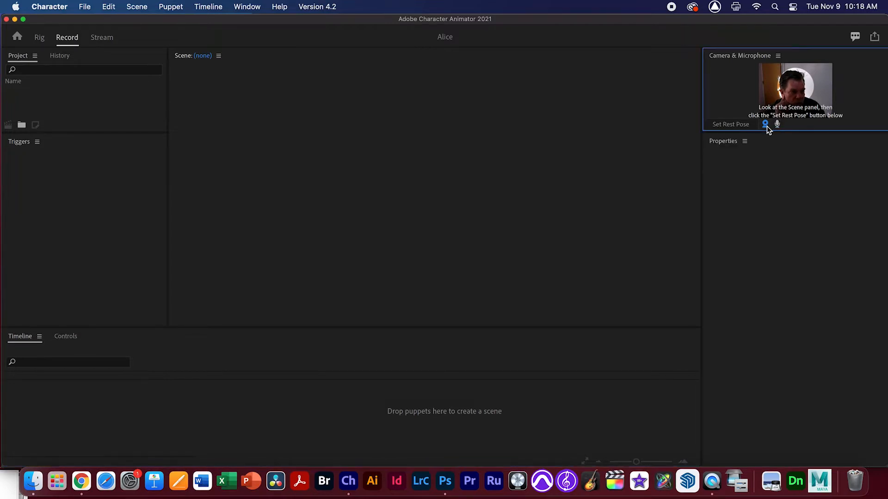
left_click(766, 125)
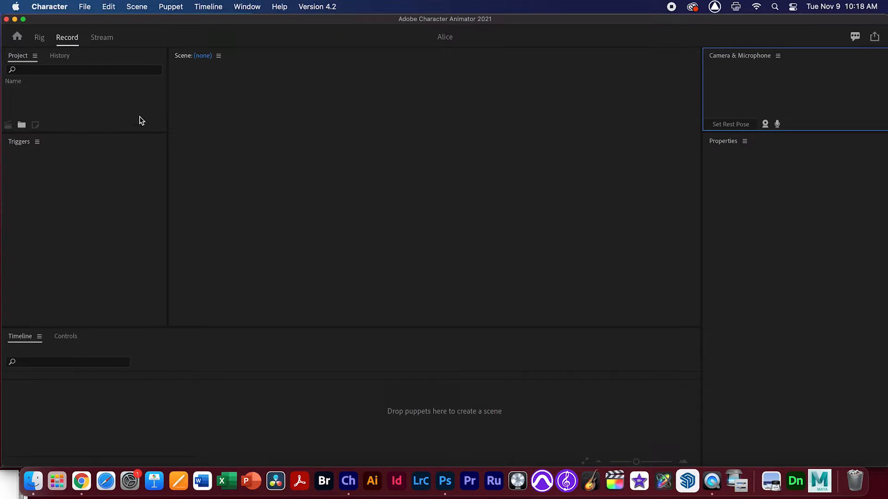
- Import AliceFinal.psd from the Desktop into the project
left_click(50, 93)
double_click(25, 116)
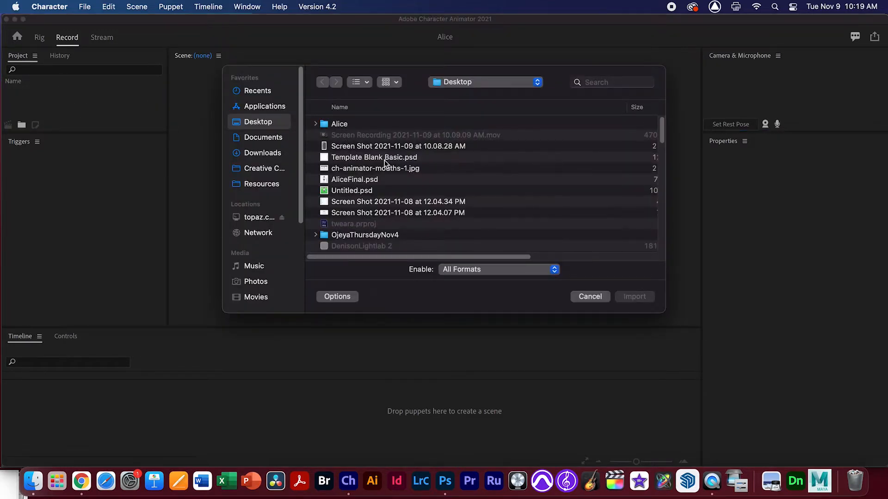
left_click(362, 182)
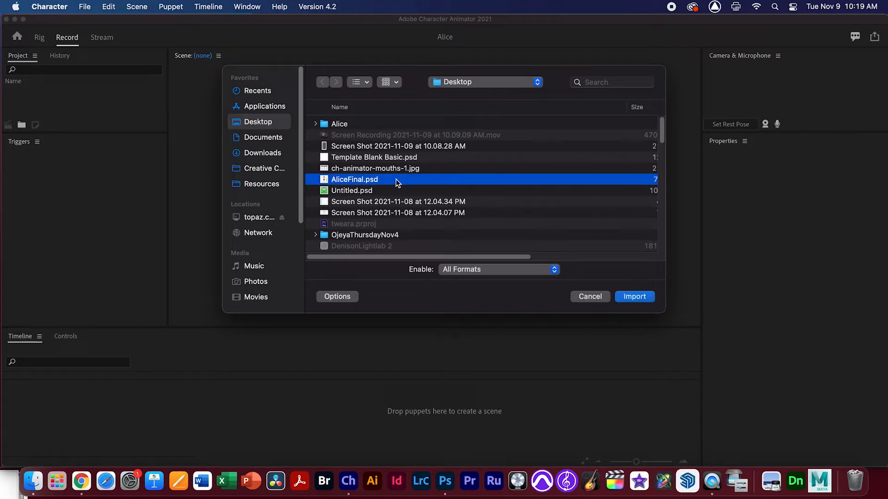
left_click(643, 301)
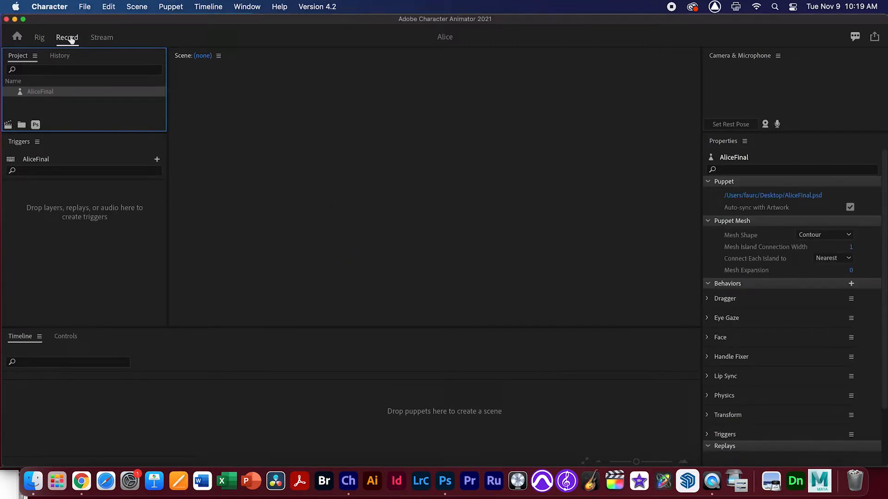
- Open the AliceFinal puppet for rigging, select the Alice layer, and make the Umbrella layer independent
double_click(29, 92)
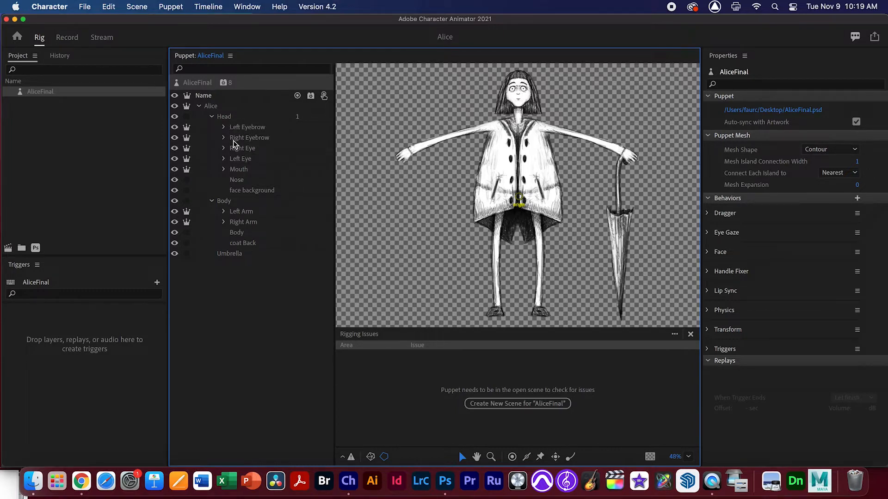
left_click(240, 108)
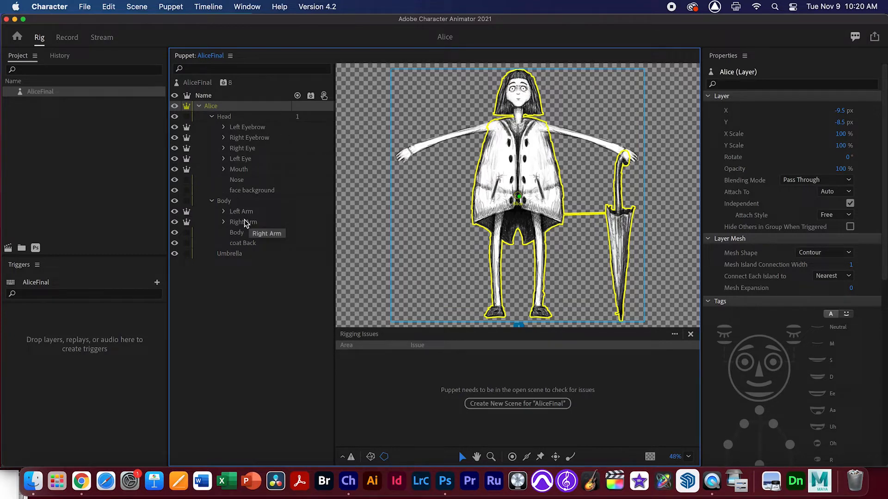
left_click(187, 254)
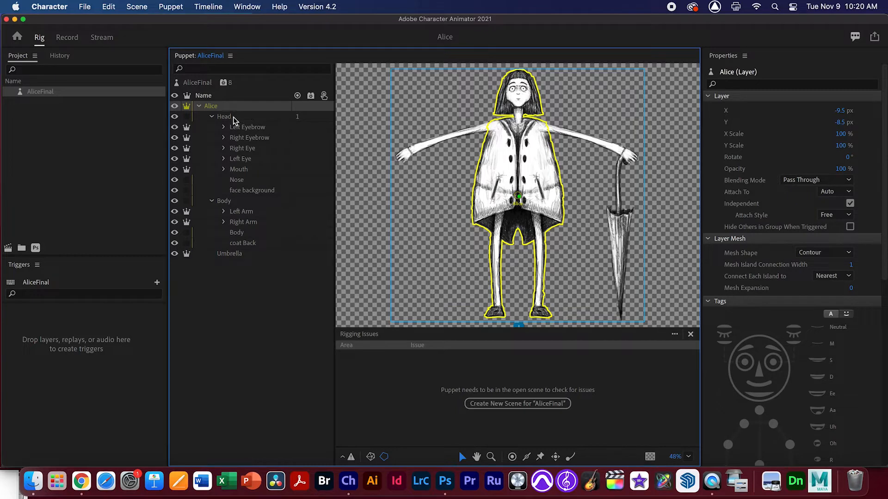
- Select the Head layer, collapse its Layer and Layer Mesh properties, and widen the puppet workspace
left_click(224, 116)
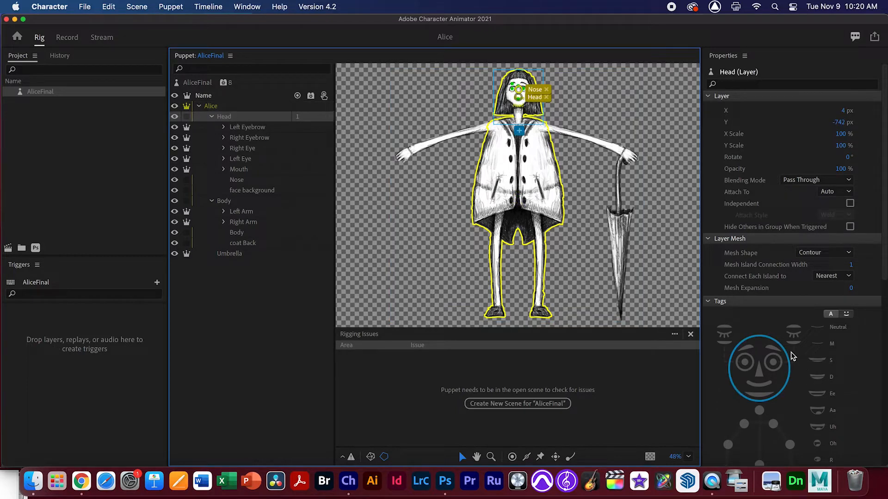
left_click(708, 239)
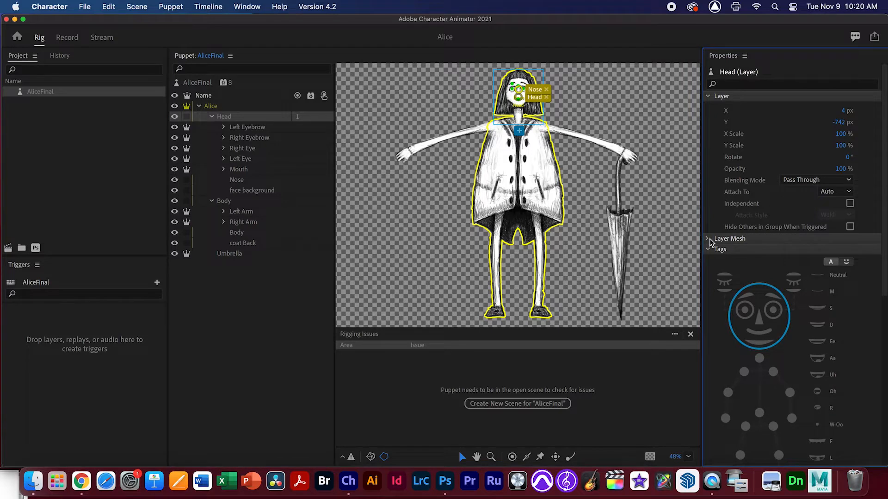
left_click(713, 97)
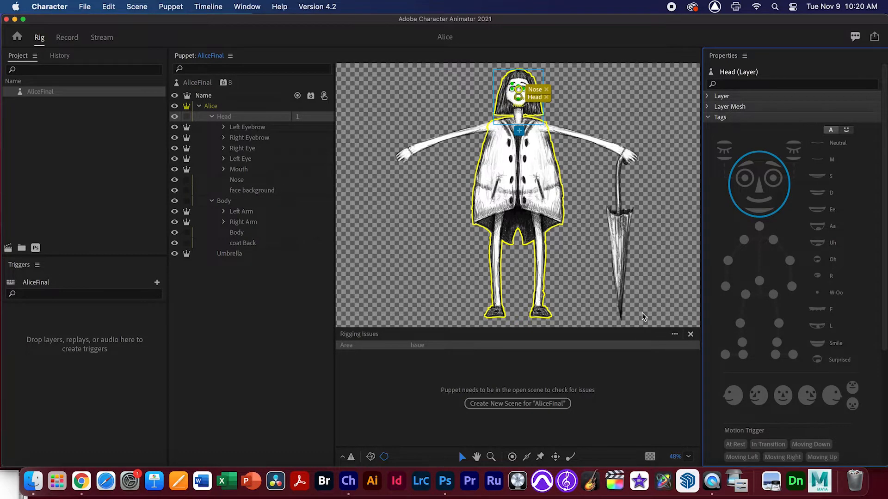
left_click_drag(702, 313, 724, 312)
left_click_drag(167, 349, 87, 349)
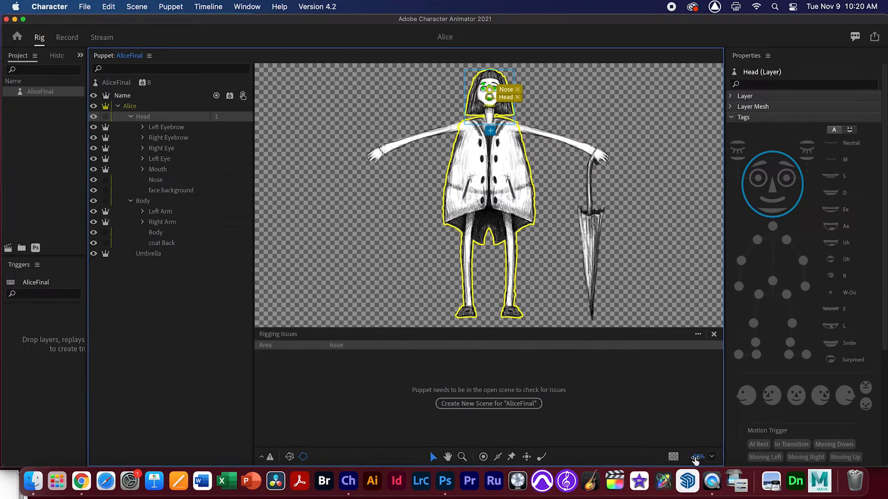
- Set the puppet view to 100% and move the Head handle down to the base of the neck
left_click(706, 458)
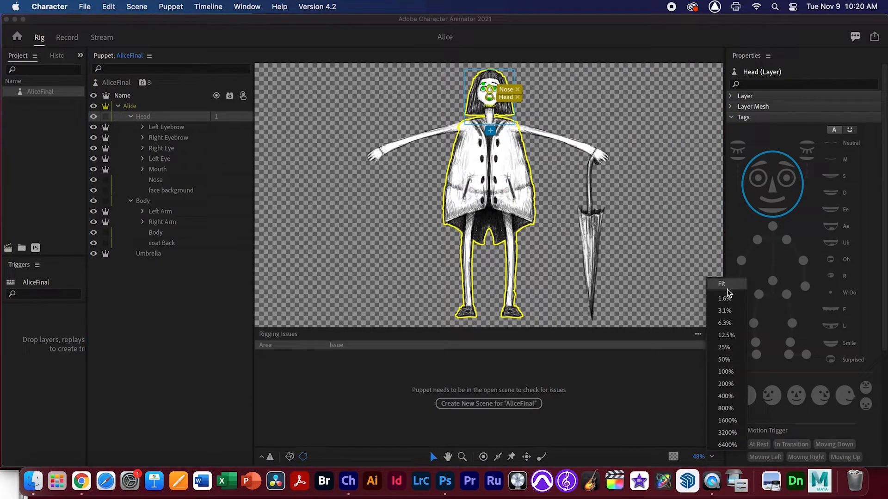
left_click(725, 372)
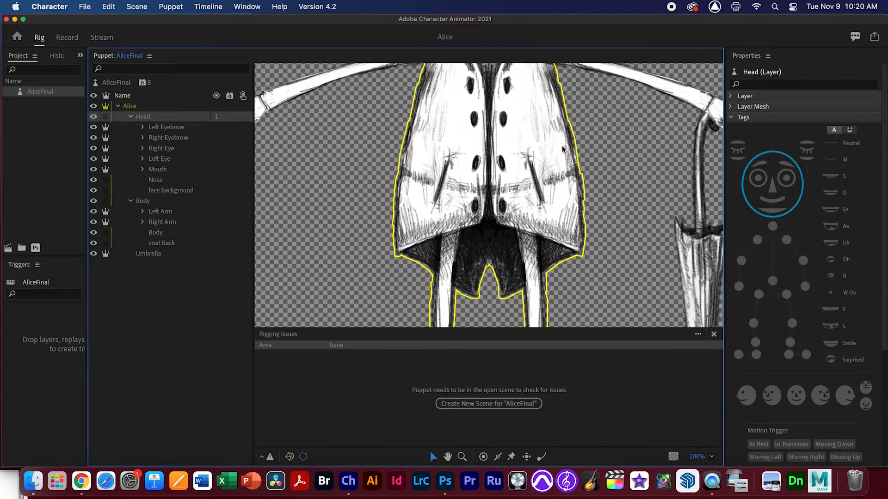
scroll(575, 153, "up", 8)
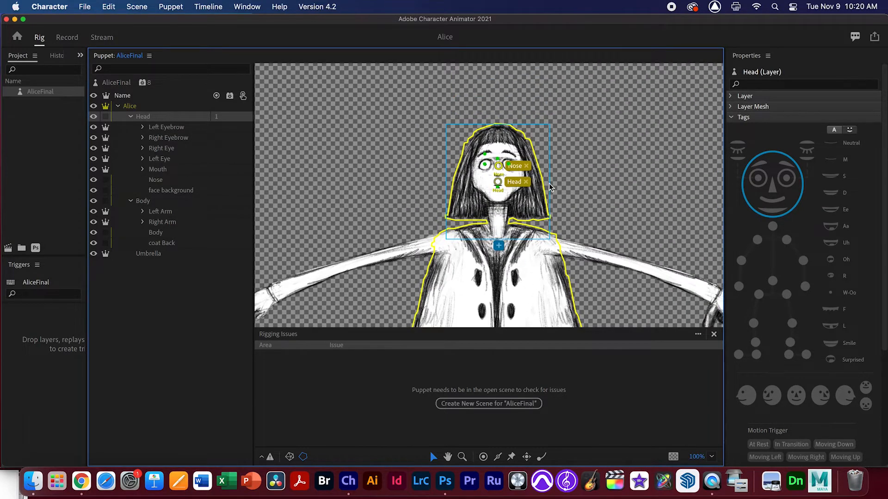
left_click(499, 183)
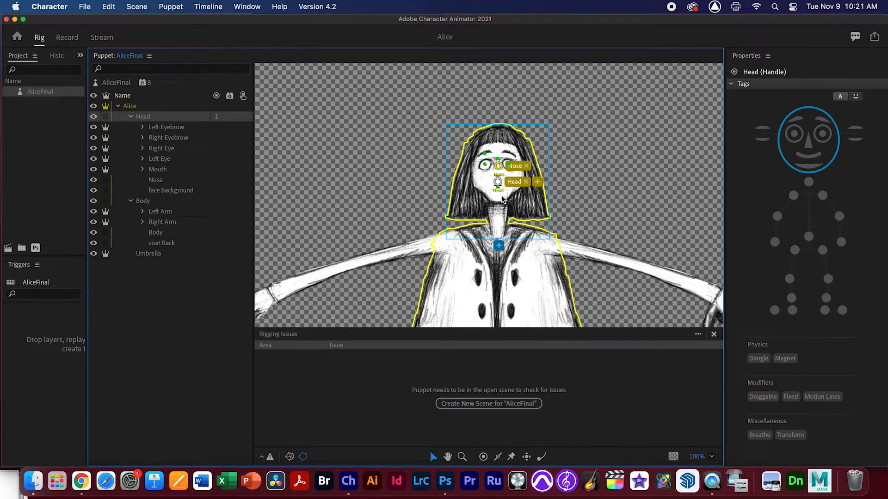
left_click_drag(498, 185, 499, 235)
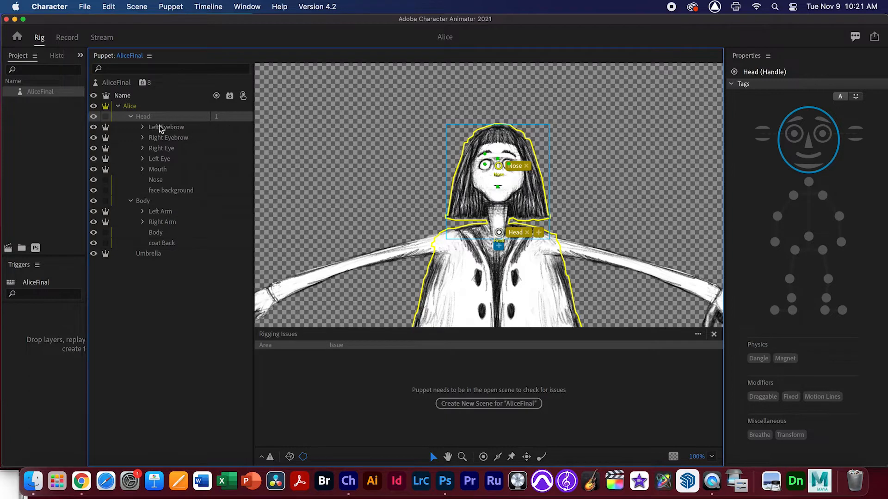
- Select the Nose handle on the face and remove its Nose tag
left_click(500, 168)
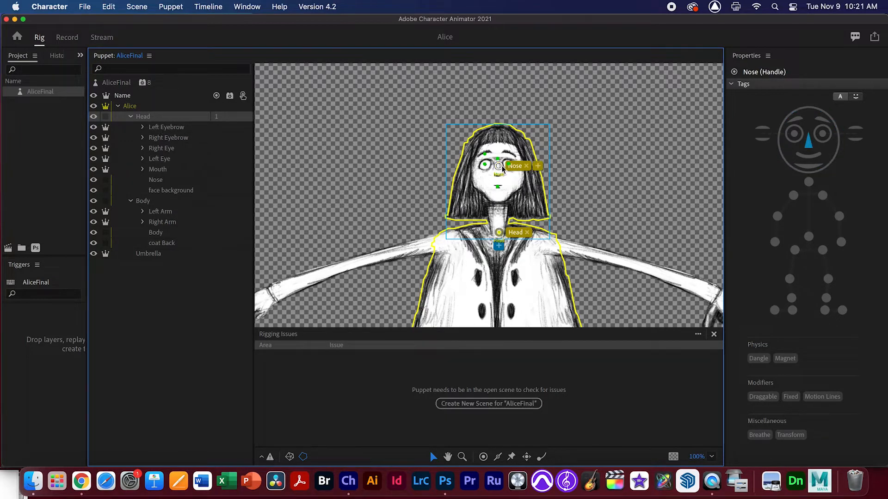
left_click(527, 167)
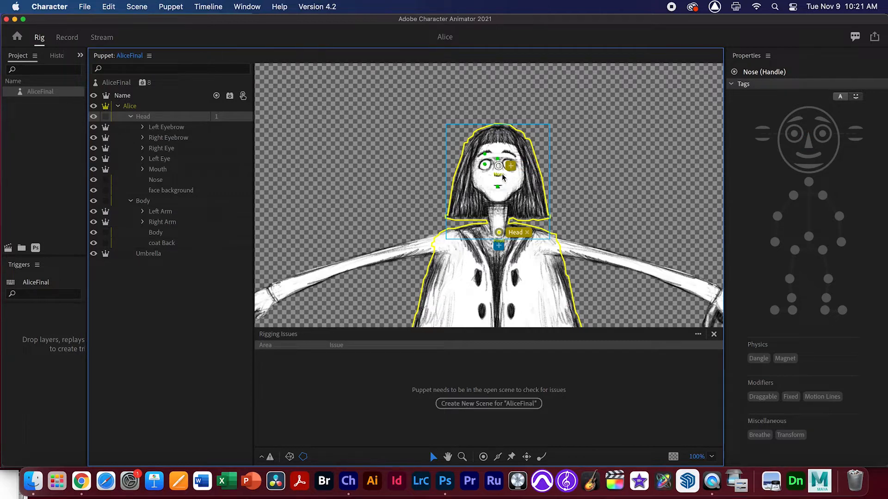
- Add a handle at the tip of the nose on the Nose layer and tag it as Nose
left_click(163, 119)
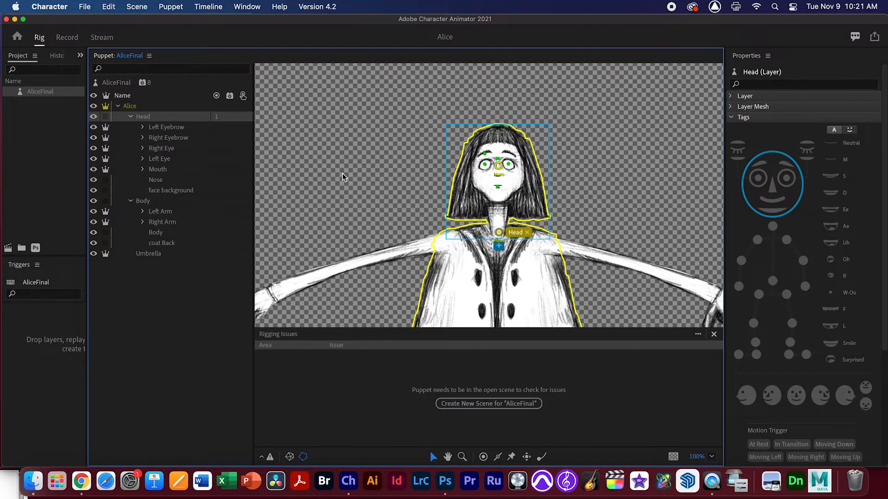
left_click(166, 180)
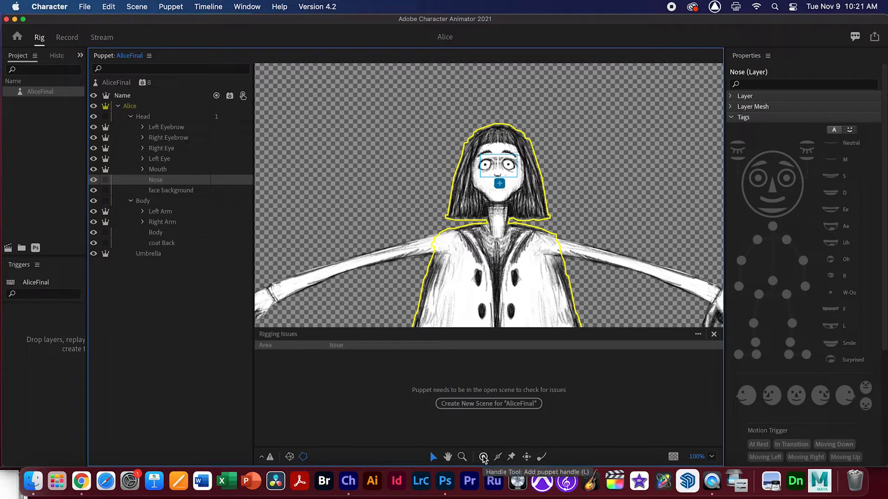
left_click(484, 458)
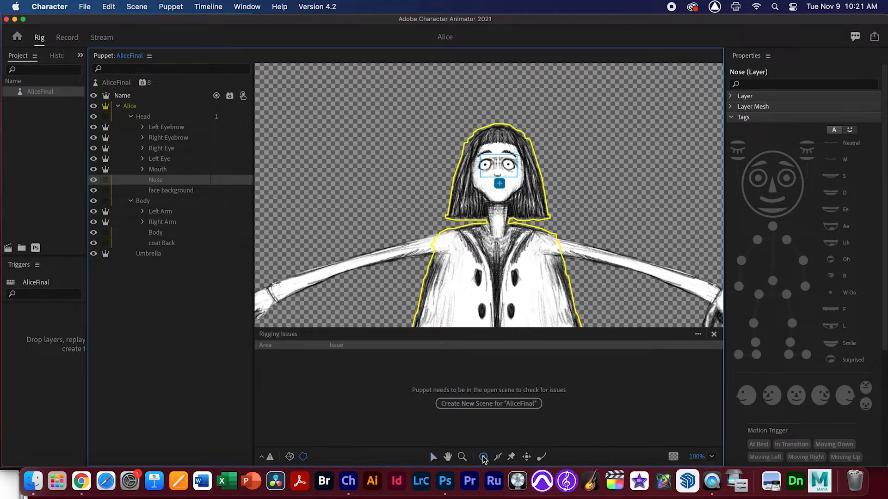
left_click(498, 175)
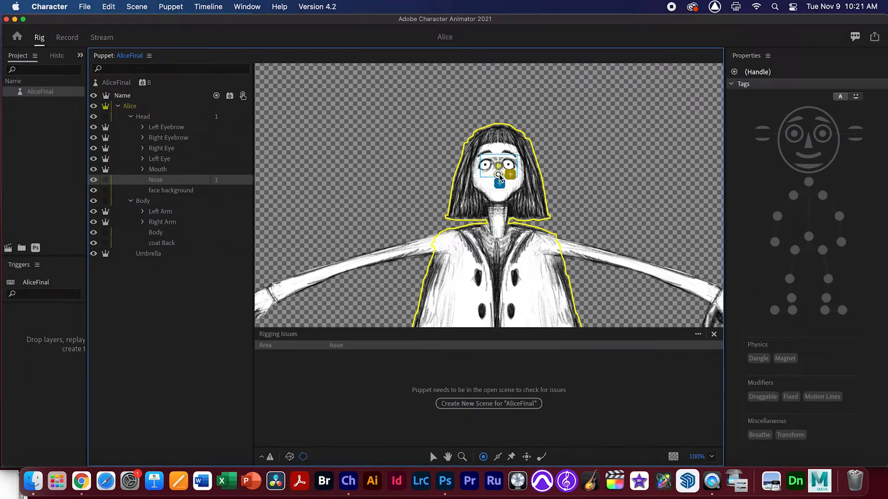
left_click(809, 147)
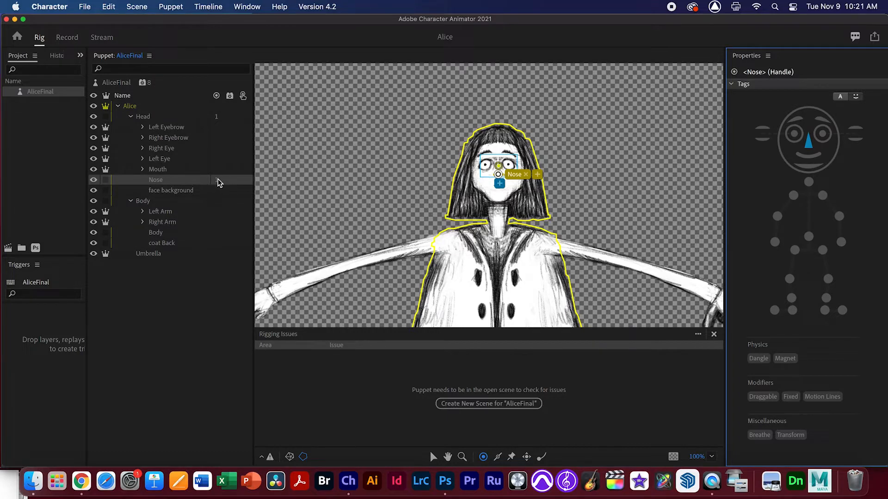
left_click(170, 116)
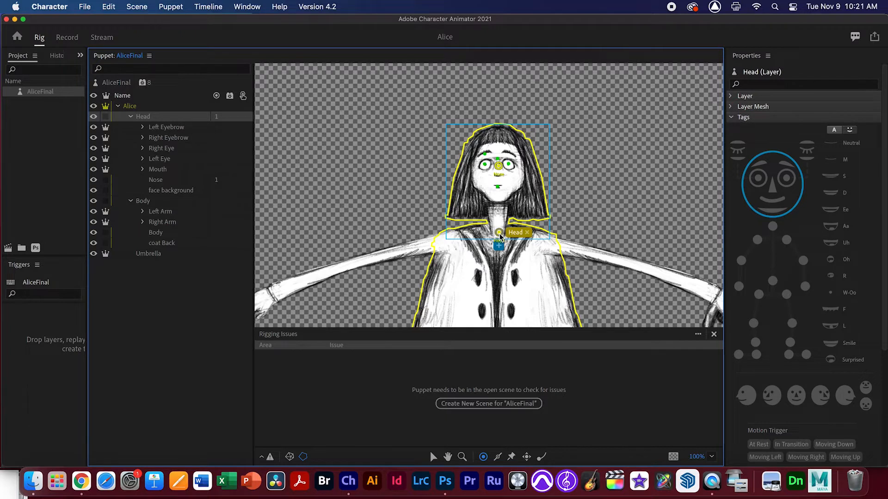
- At 200% view, move the Left Eyebrow handle onto the left eyebrow and centre the Right Eyebrow handle on the right eyebrow
left_click(166, 127)
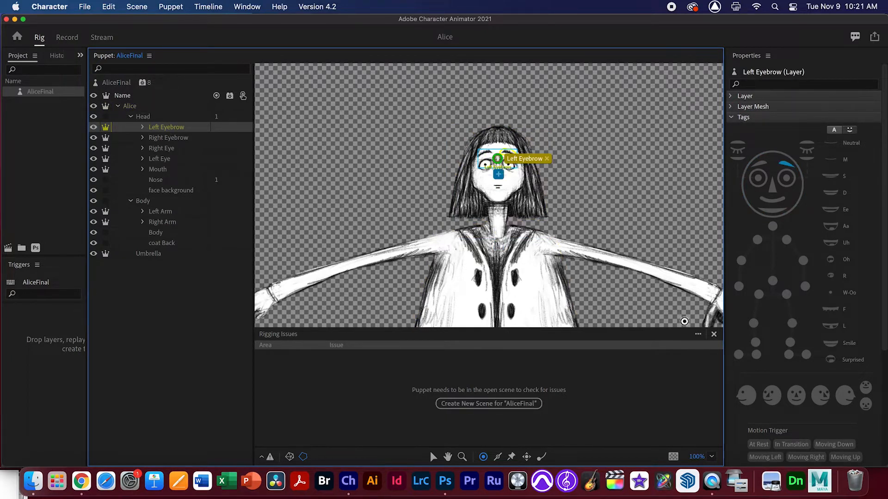
left_click(711, 456)
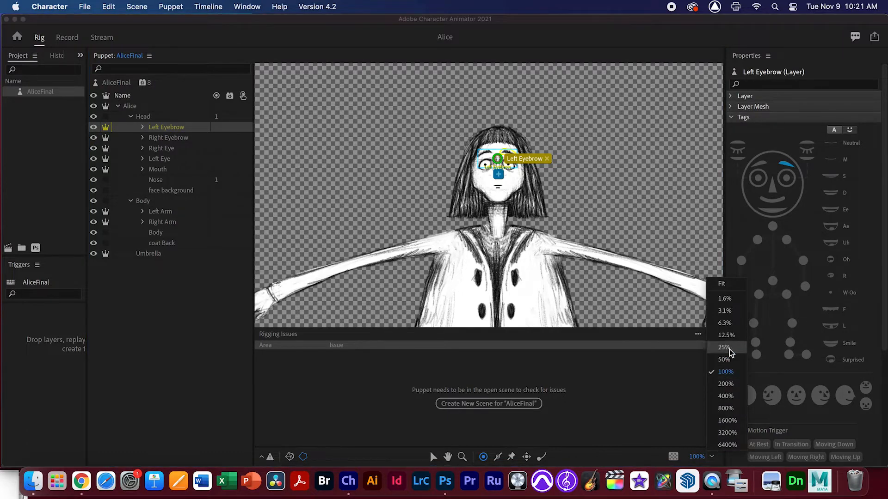
left_click(725, 383)
left_click_drag(564, 185, 555, 229)
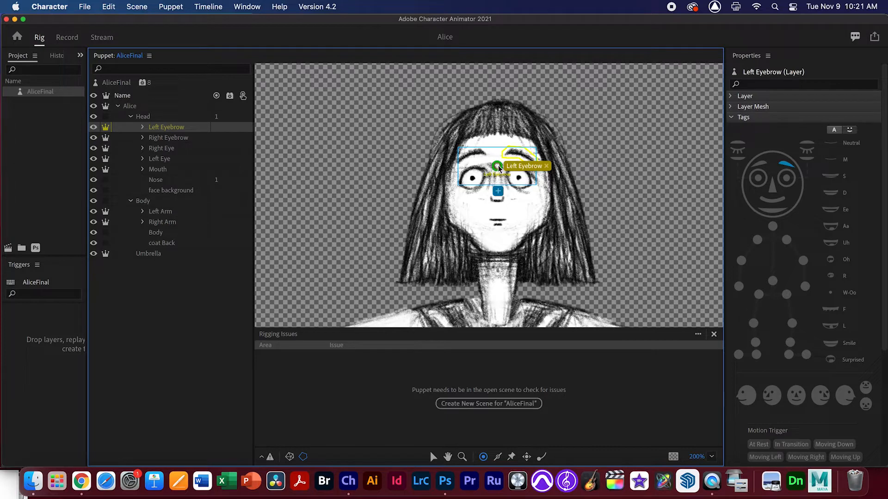
left_click_drag(498, 168, 523, 154)
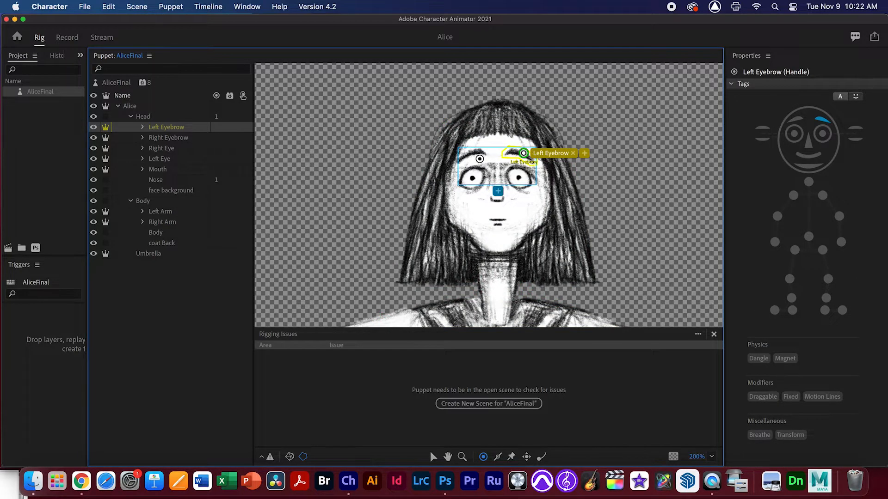
left_click(180, 138)
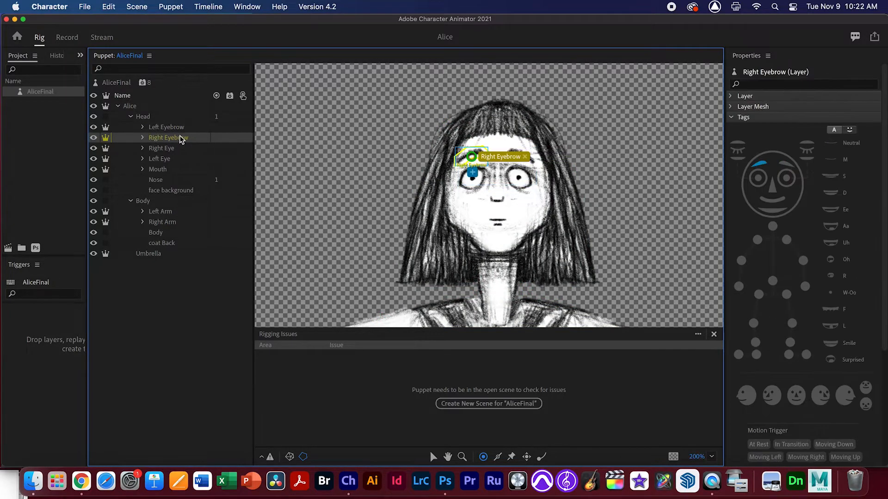
left_click(470, 154)
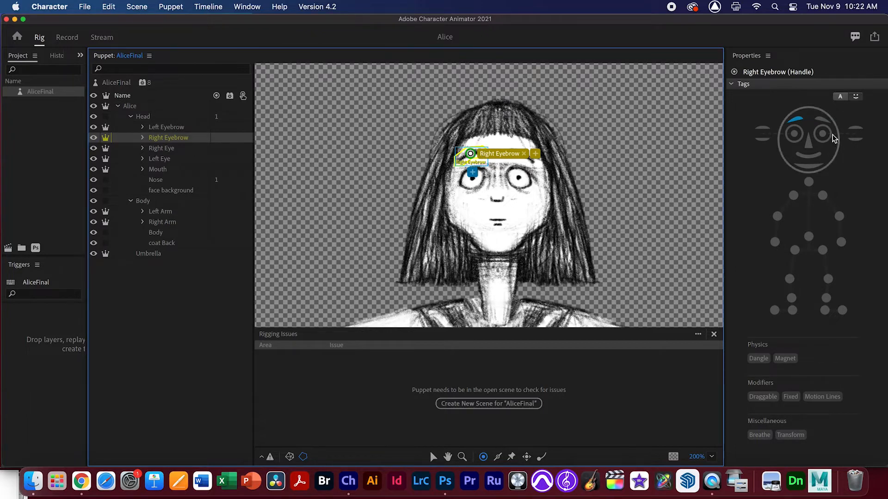
- Expand the Right Eye group, preview the Right Blink layer, and inspect the Right Pupil and Right Eyeball layers
left_click(175, 151)
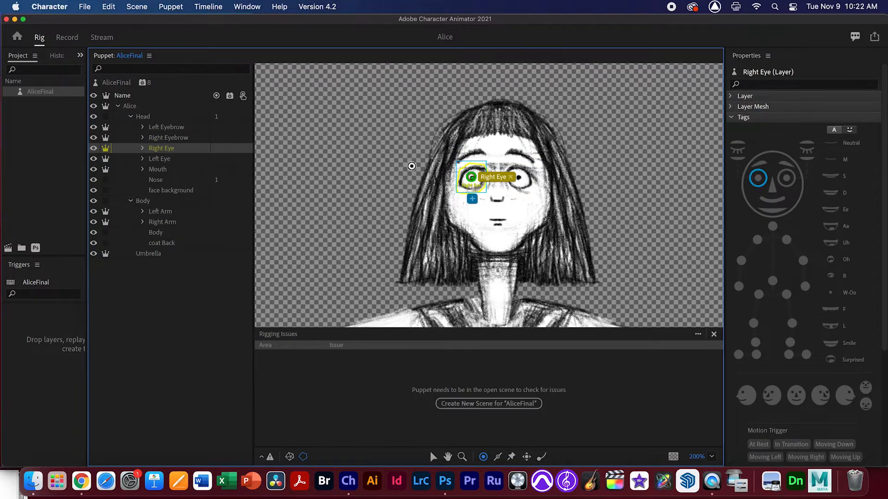
left_click(143, 149)
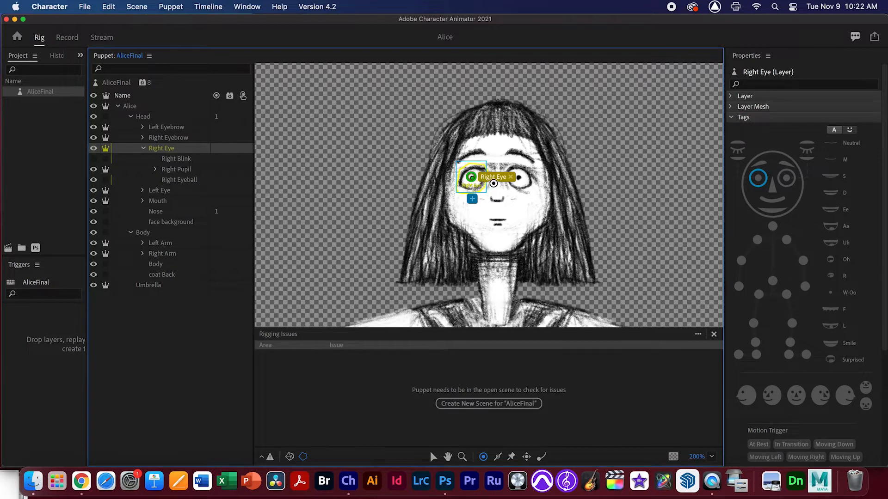
left_click(185, 159)
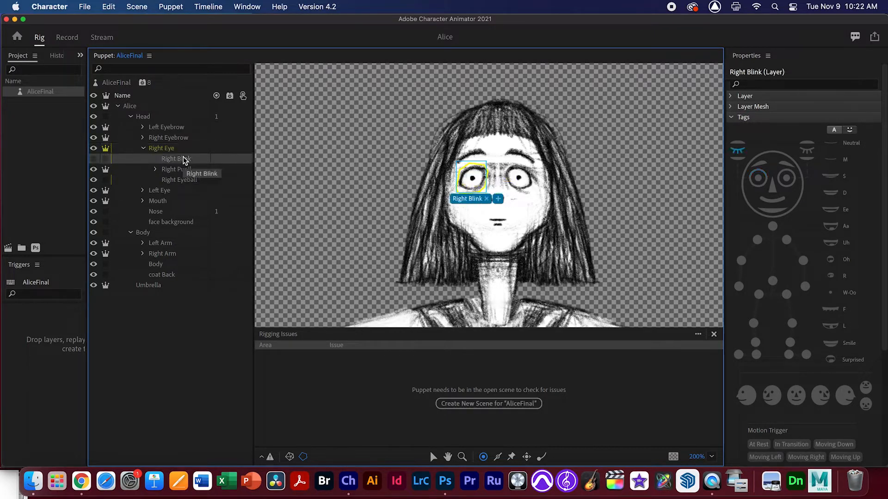
left_click(94, 159)
left_click(94, 159)
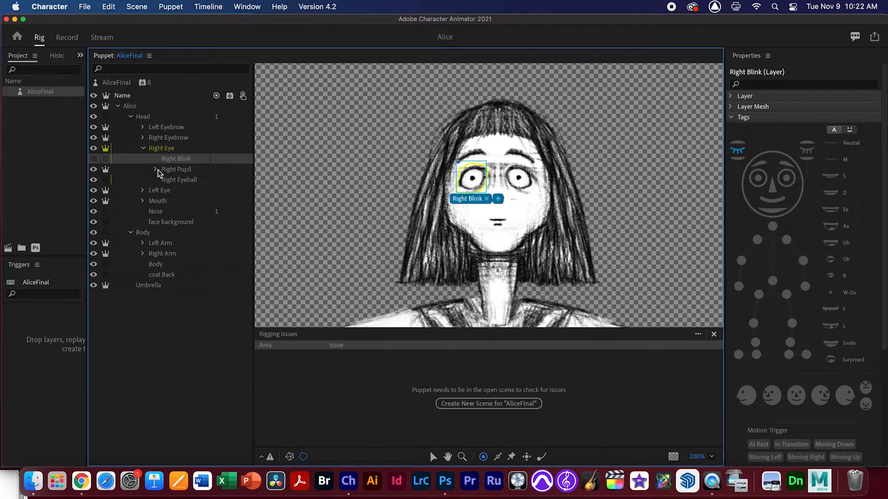
left_click(183, 171)
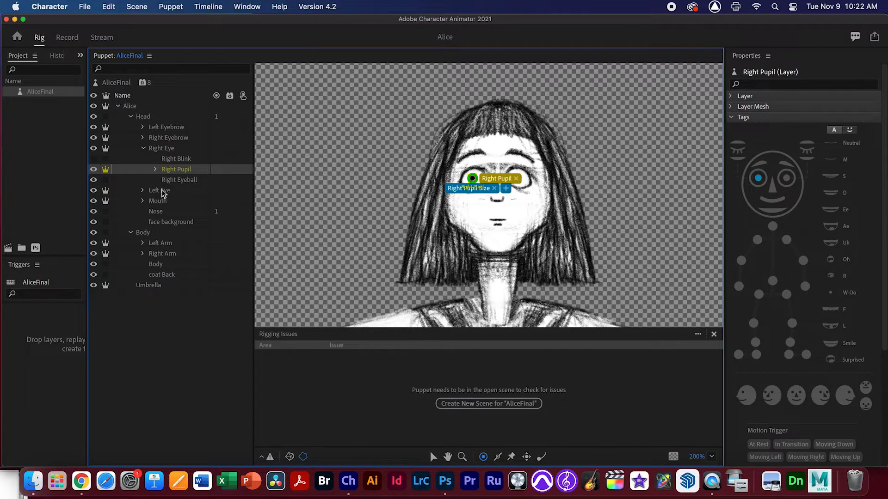
left_click(169, 180)
- Centre the Left Eye handle on the left eye, check its Left Pupil and Left Eyeball layers, and collapse both eye groups
left_click(176, 191)
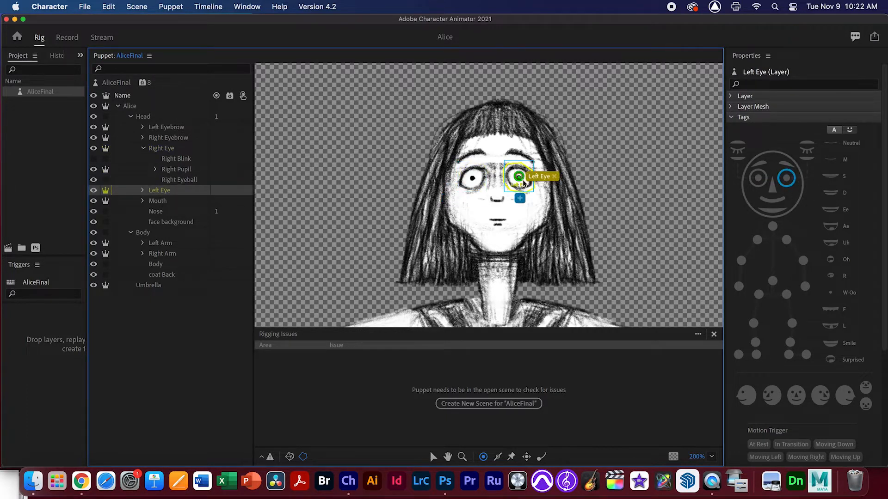
left_click(520, 181)
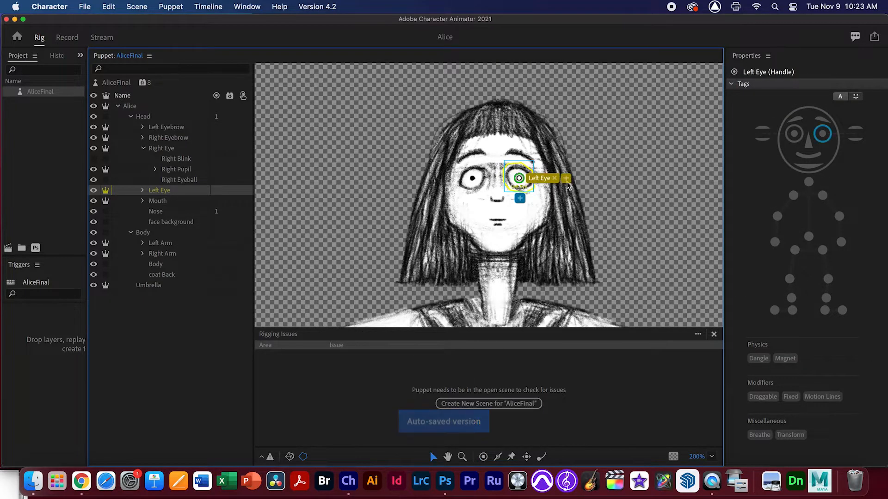
left_click(142, 190)
left_click(182, 212)
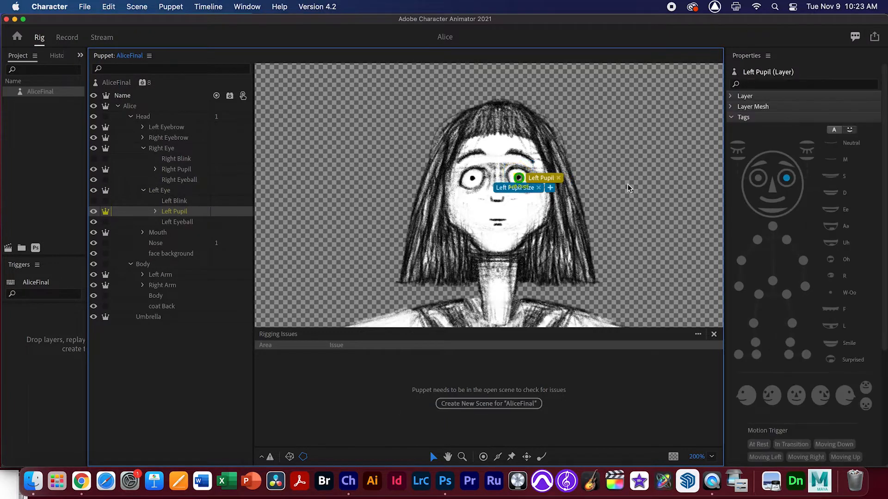
left_click(177, 223)
left_click(156, 191)
left_click(143, 191)
left_click(143, 148)
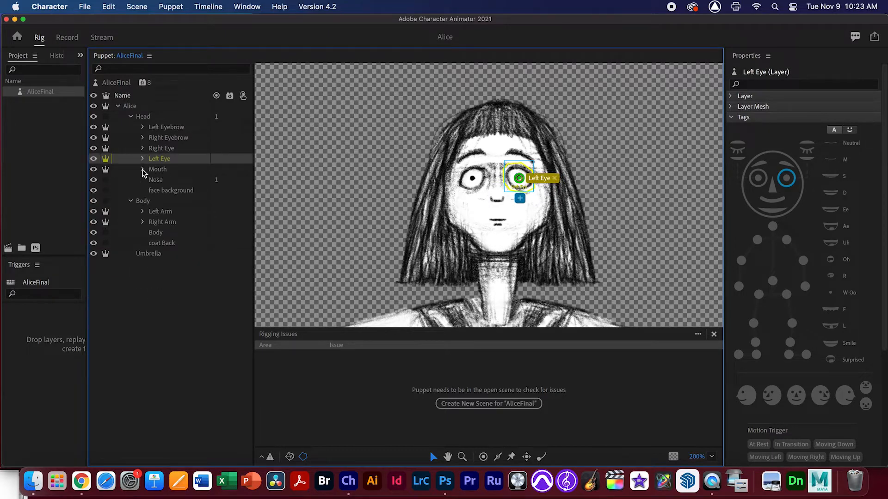
- Check the Mouth group's shapes and the Nose and face background layers, and collapse the Head group
left_click(165, 170)
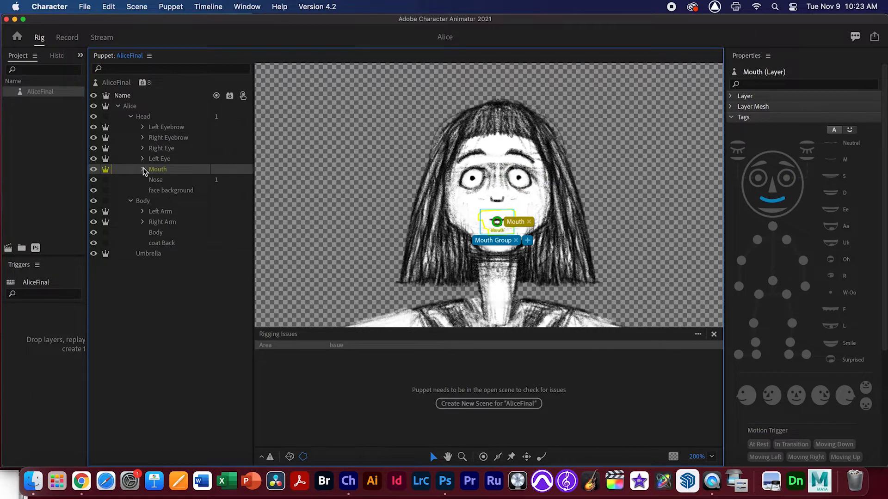
left_click(143, 169)
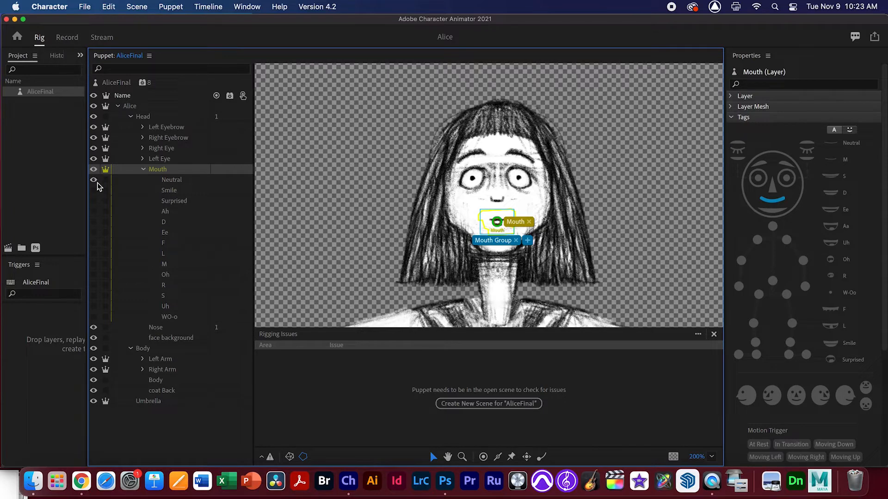
left_click(144, 169)
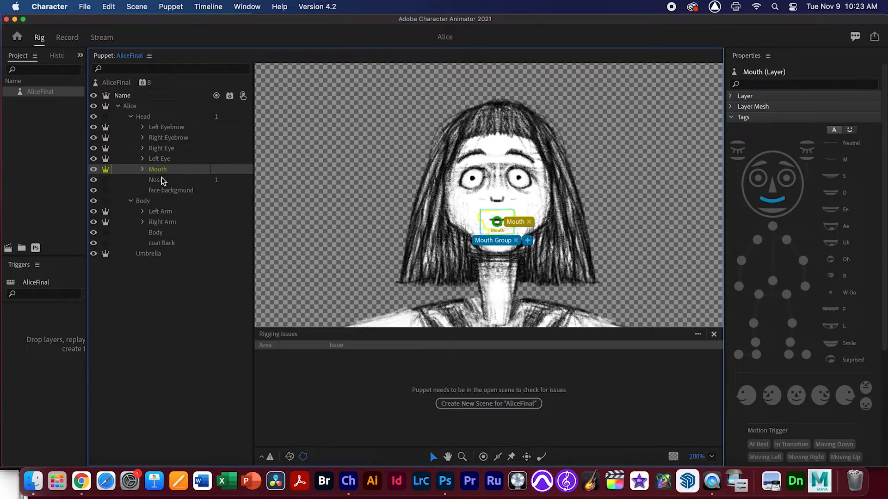
left_click(170, 181)
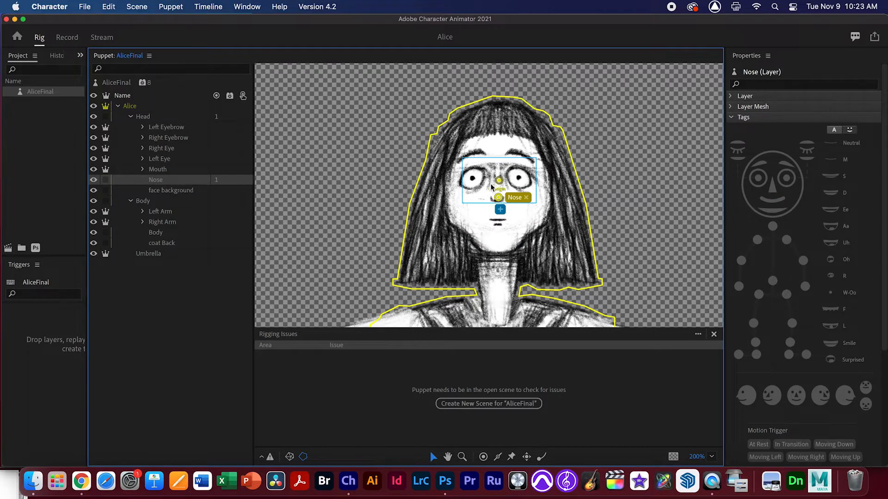
left_click(192, 191)
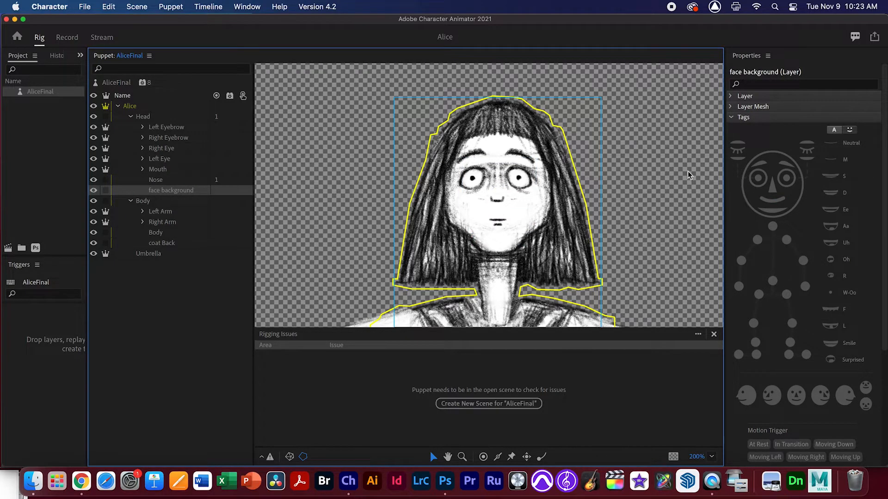
left_click(131, 118)
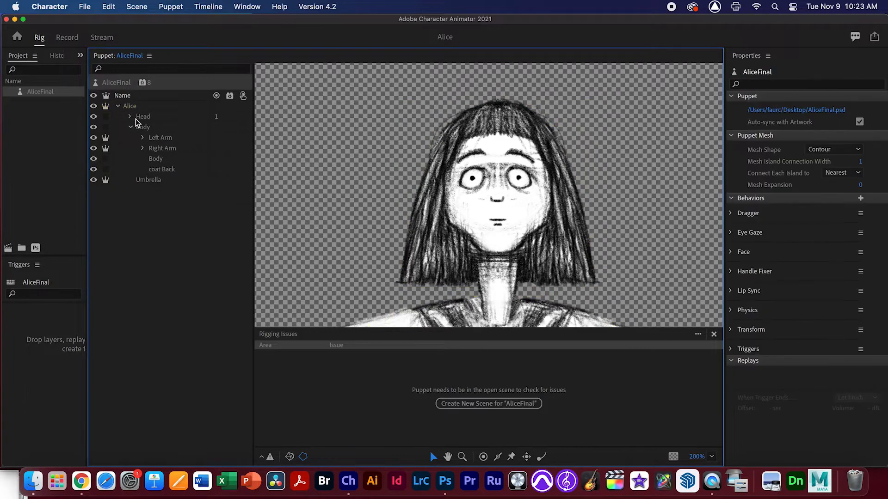
- With the whole puppet fitted in view, move the Left Arm's origin handle to the left shoulder to attach it to the body
left_click(143, 127)
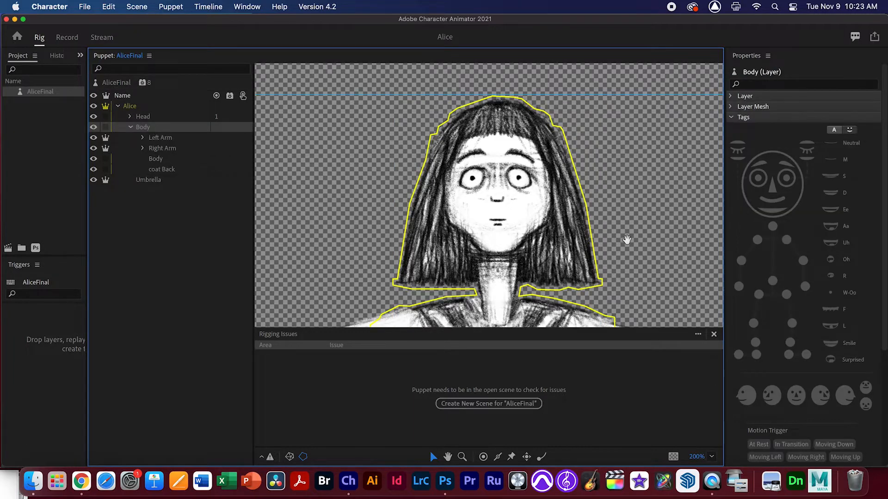
left_click_drag(626, 239, 622, 194)
left_click(711, 456)
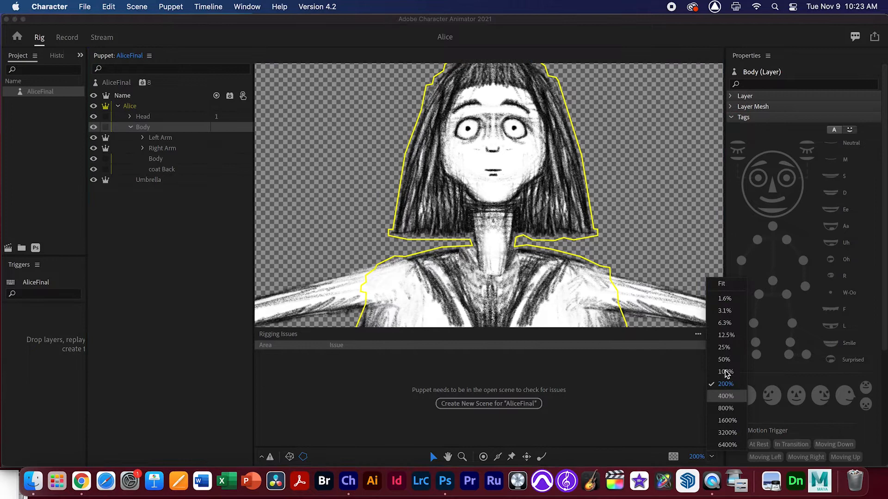
left_click(726, 284)
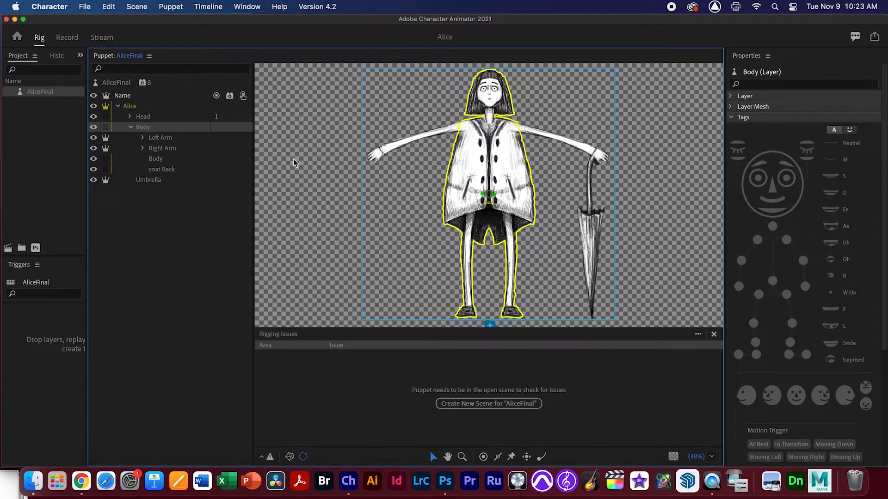
left_click(163, 140)
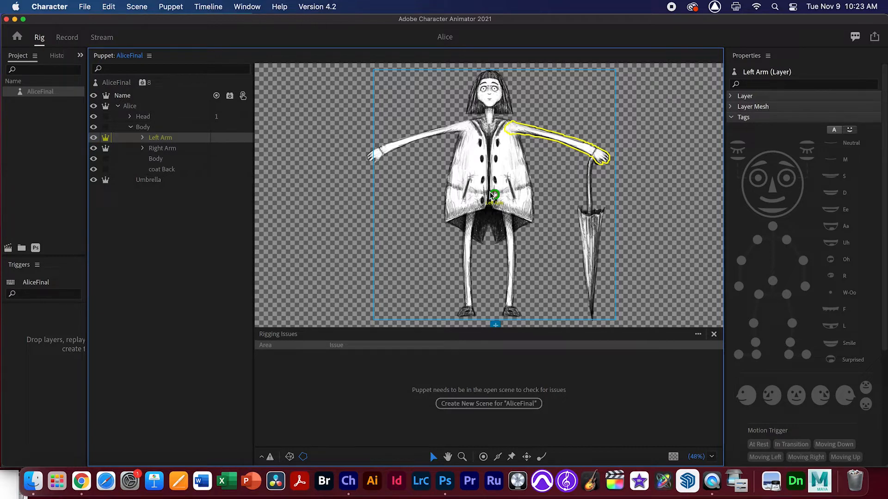
left_click_drag(495, 196, 512, 126)
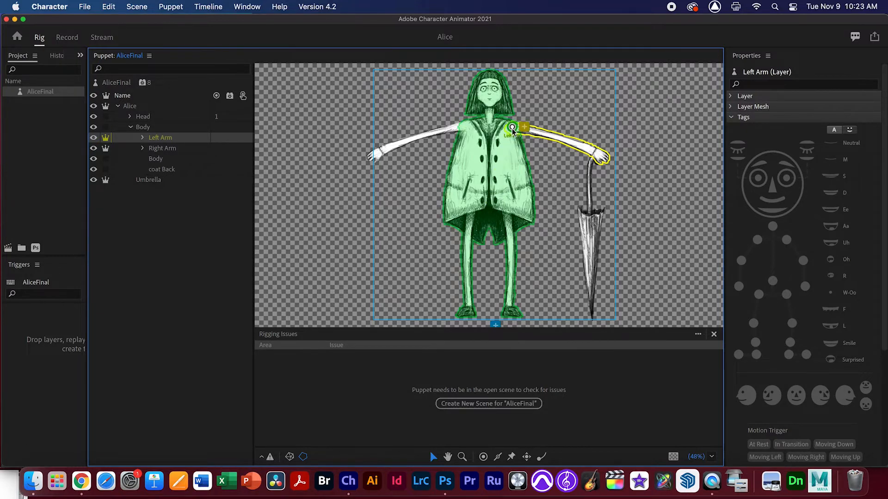
left_click_drag(512, 128, 523, 115)
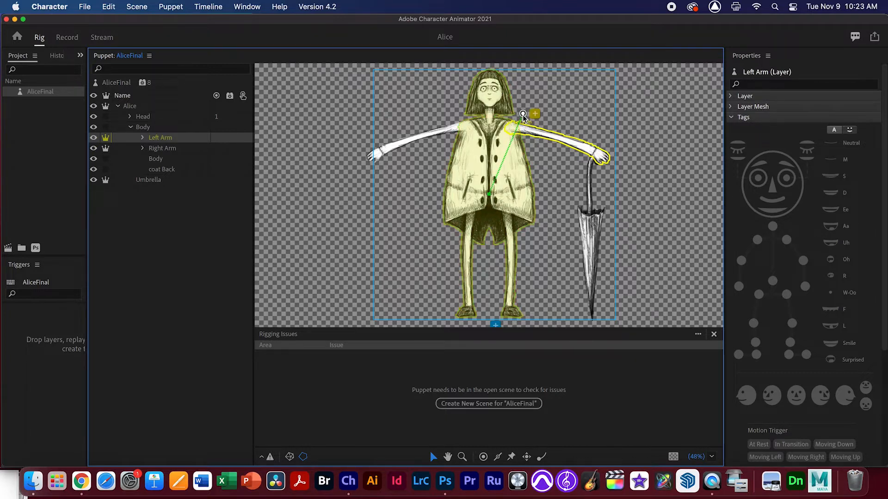
left_click_drag(522, 115, 513, 125)
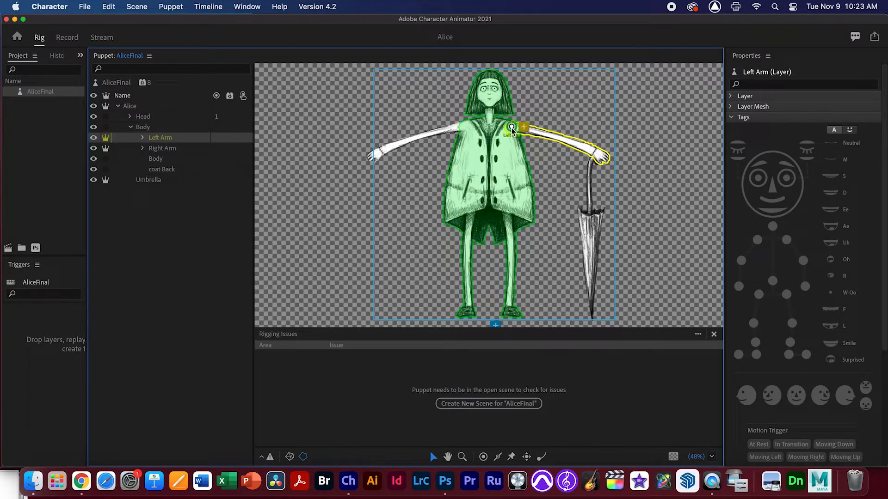
left_click(512, 129)
left_click(166, 161)
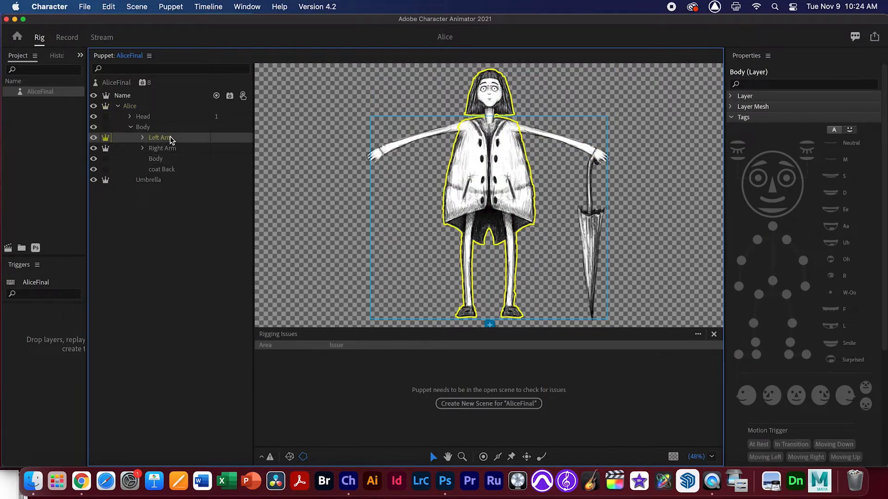
- Move the Right Arm's origin handle to the right shoulder to attach it to the body
left_click(169, 138)
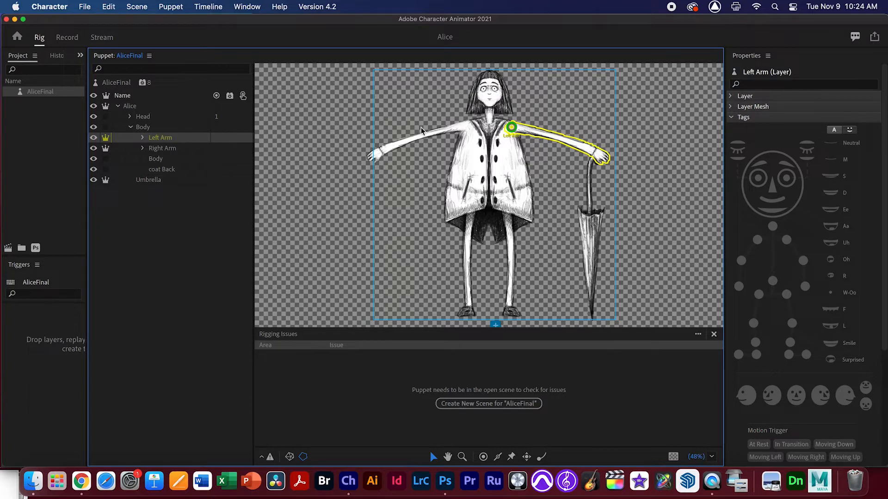
left_click(175, 148)
left_click_drag(482, 194, 464, 156)
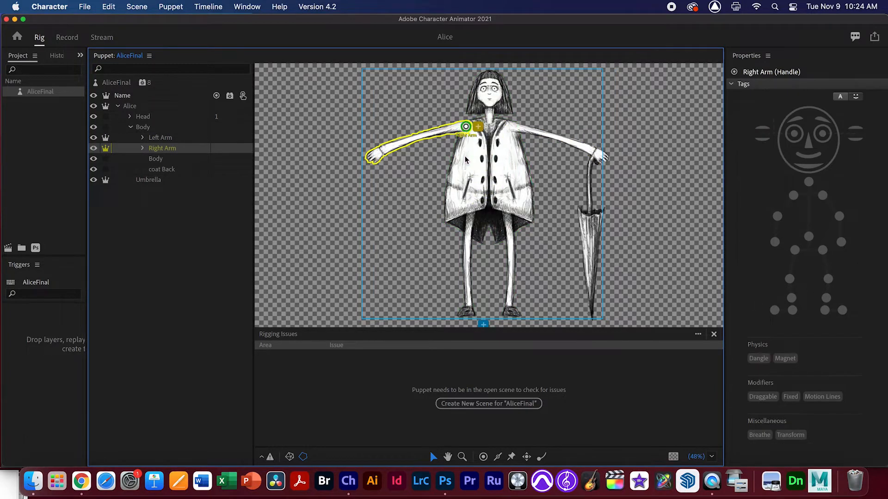
- Inspect the Body and coat Back layers, hiding and reshowing coat Back to check what it covers
left_click(174, 160)
left_click(167, 171)
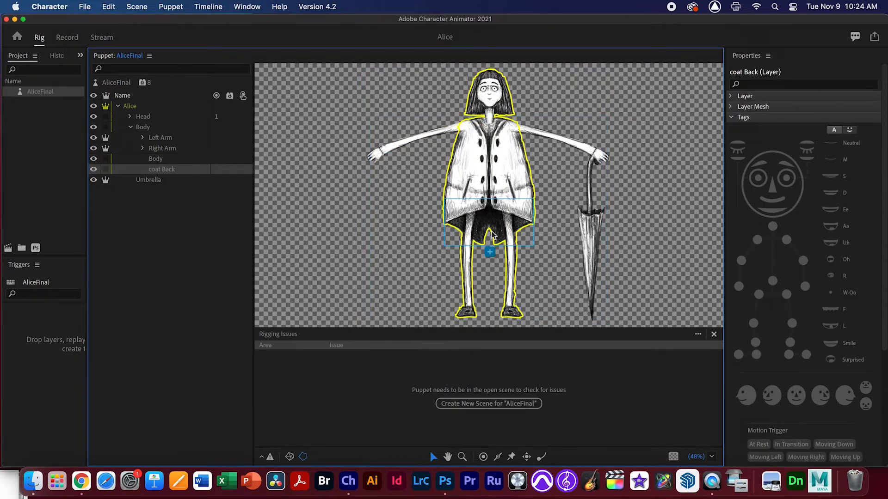
left_click(94, 170)
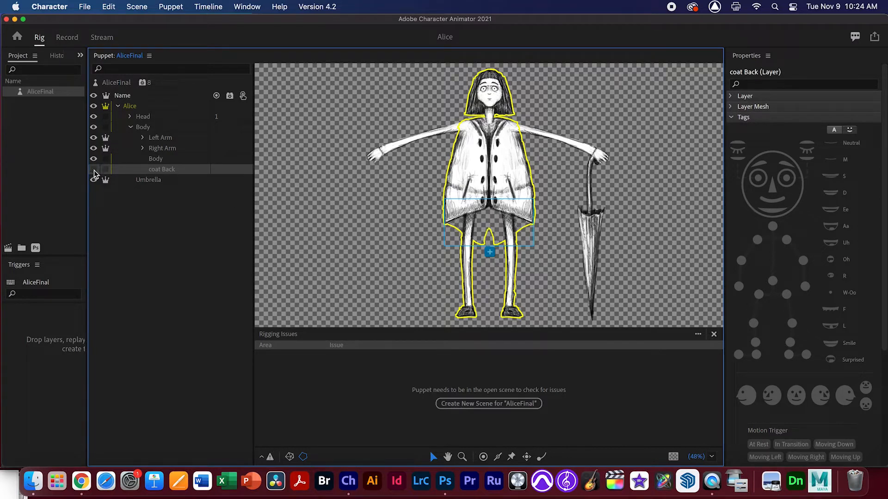
left_click(94, 169)
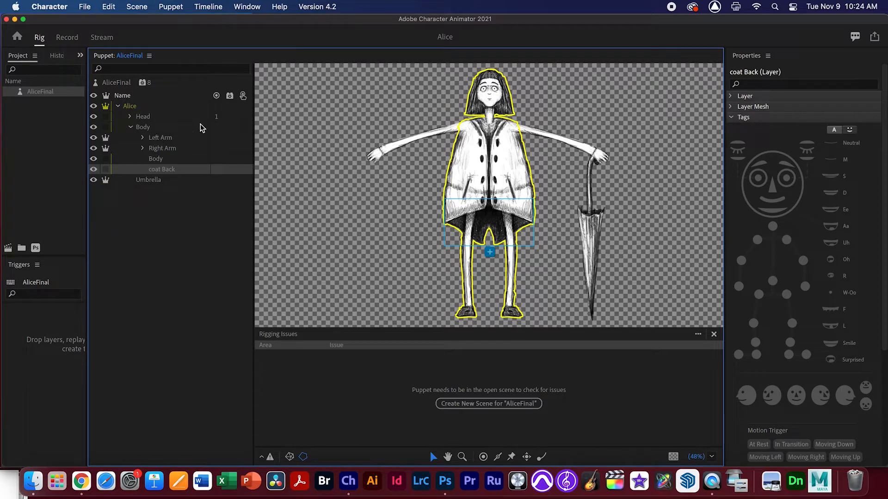
- With the puppet viewed at 100%, tag the Left Arm's origin handle as Left Shoulder
left_click(148, 140)
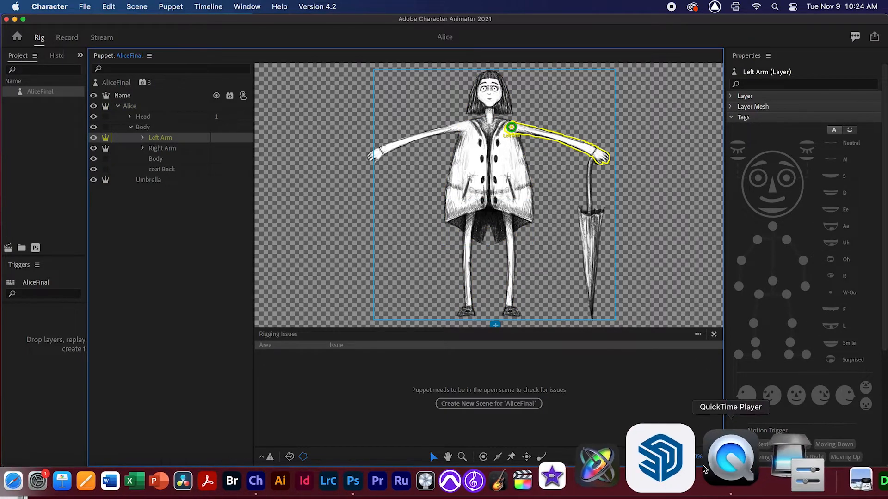
left_click(710, 456)
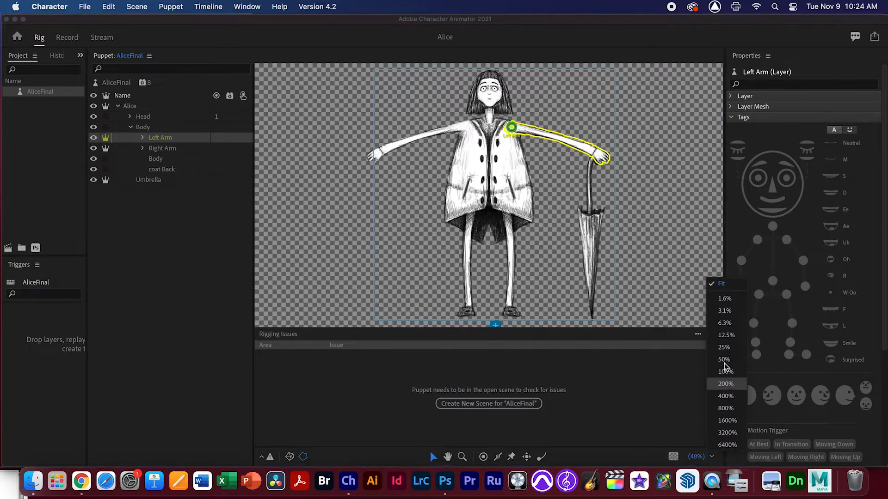
left_click(731, 375)
left_click_drag(644, 181, 544, 282)
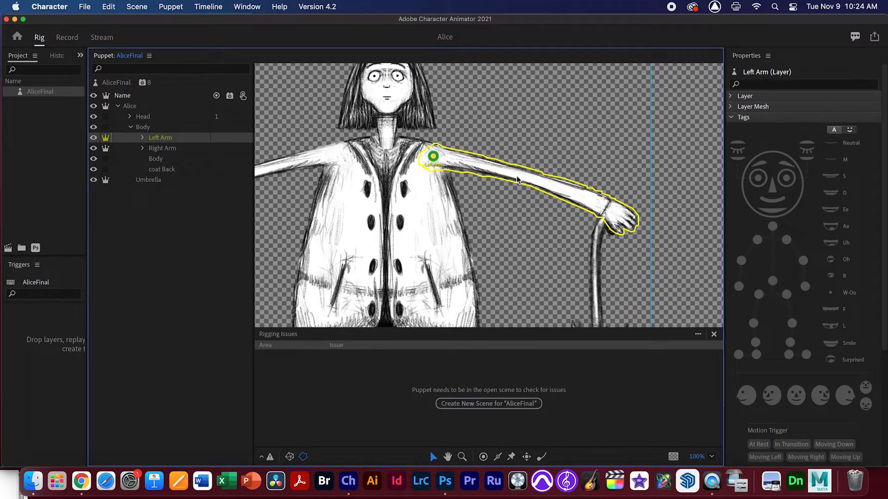
left_click(433, 158)
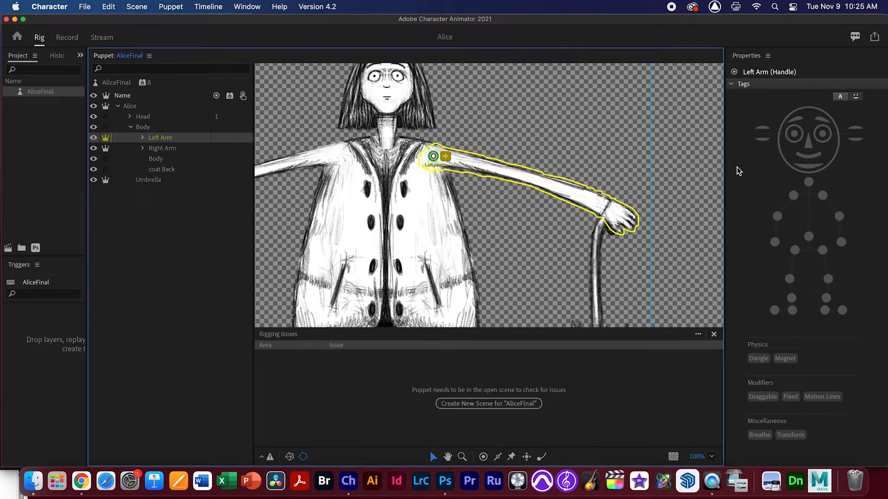
left_click(824, 196)
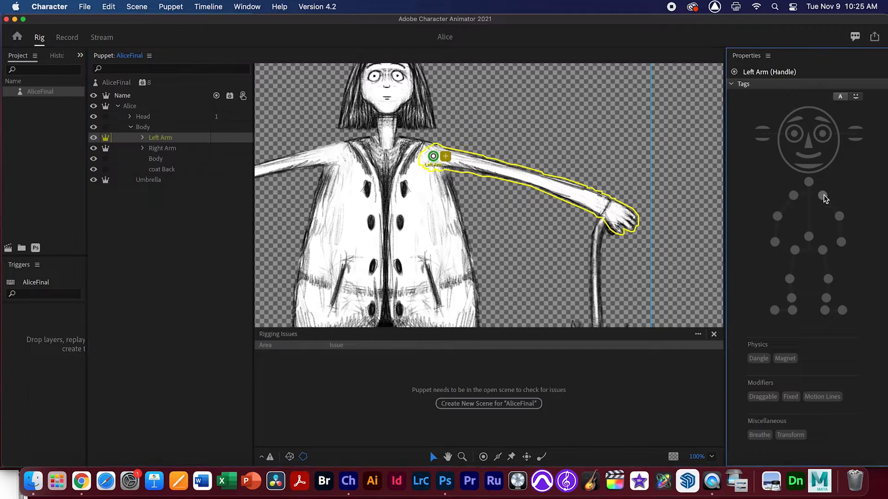
left_click(824, 196)
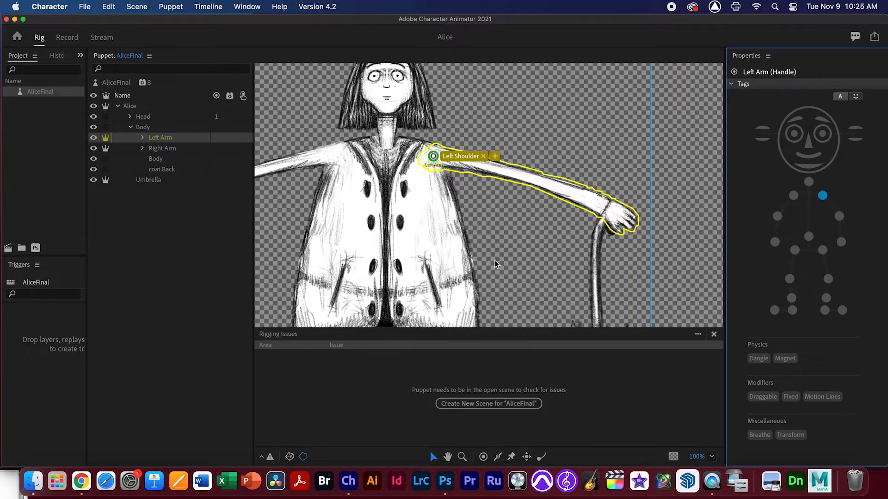
- Add untagged handles to the Left Arm at the elbow and the wrist
left_click(484, 457)
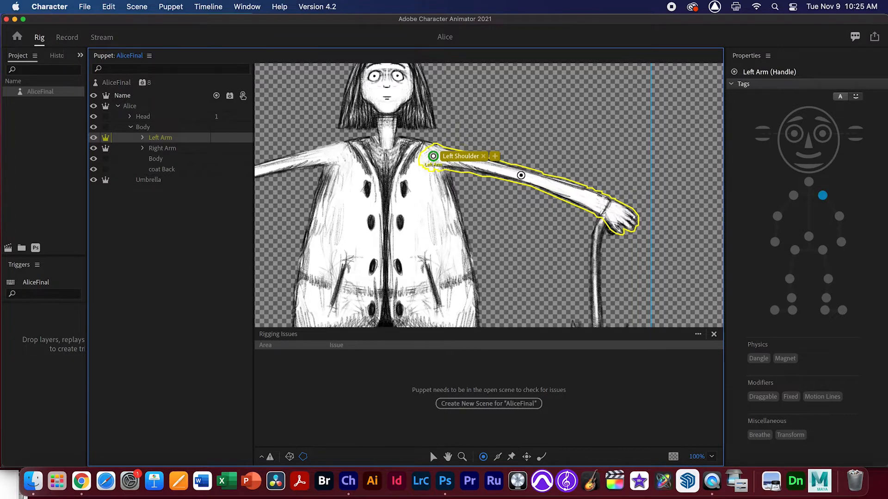
left_click(525, 176)
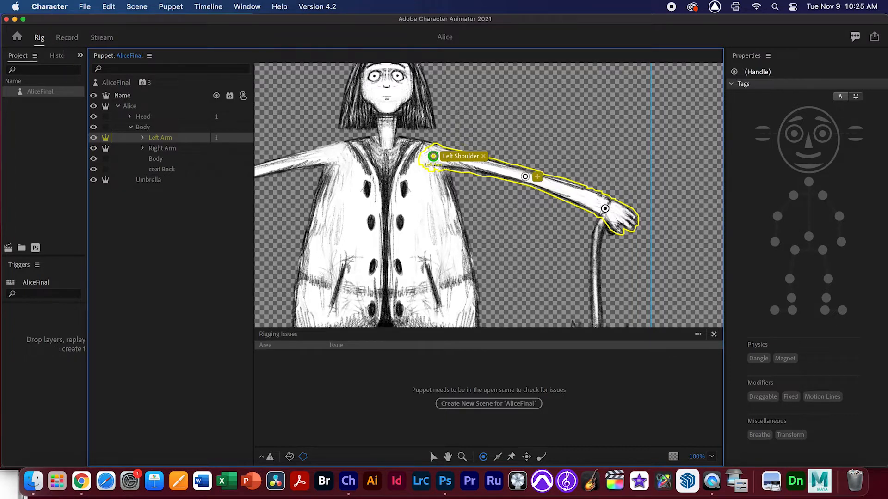
left_click(607, 207)
- Add untagged handles to the Right Arm at the elbow and the wrist
left_click_drag(494, 197, 660, 192)
left_click(180, 148)
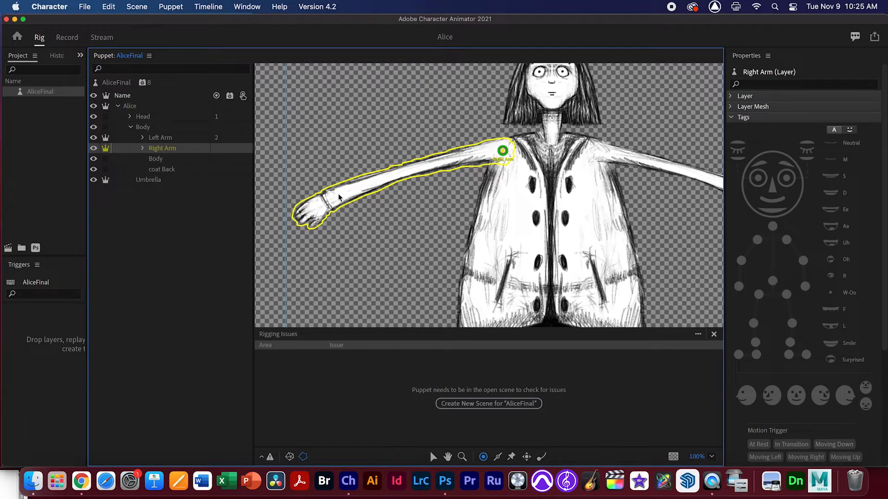
left_click(405, 171)
left_click(323, 205)
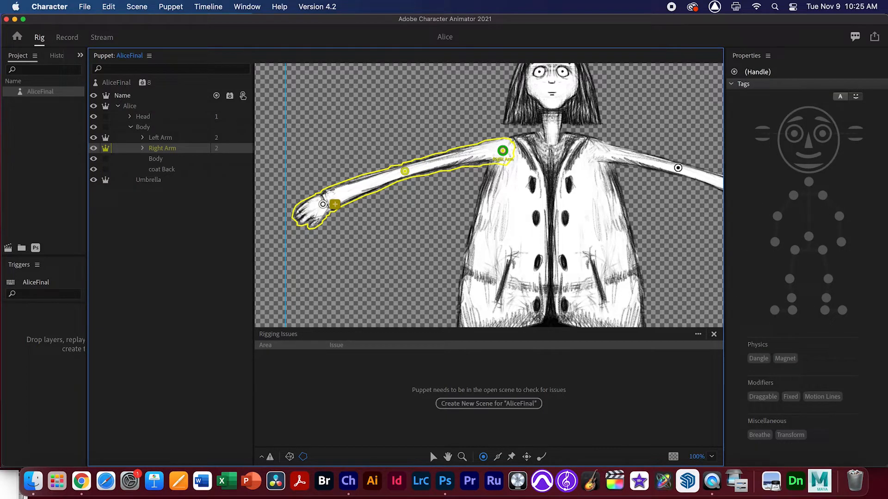
- Tag the Right Arm's three handles as Right Shoulder, Right Elbow and Right Wrist
left_click(432, 457)
left_click(502, 150)
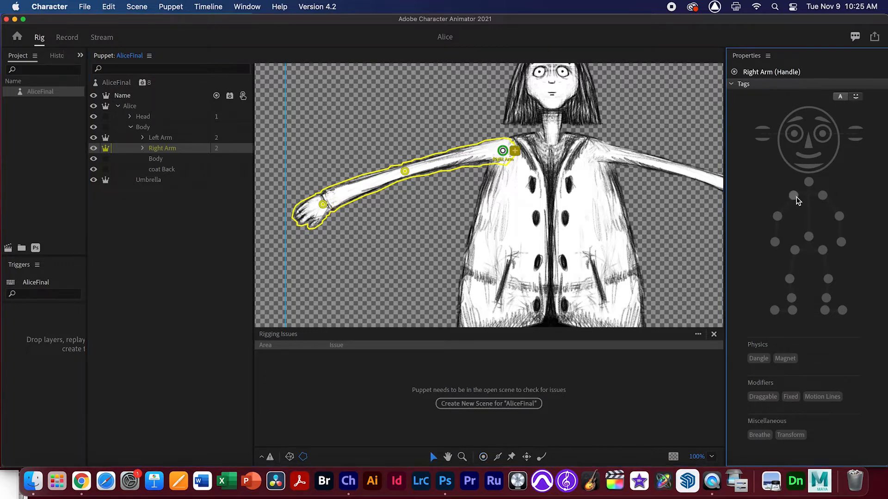
left_click(794, 196)
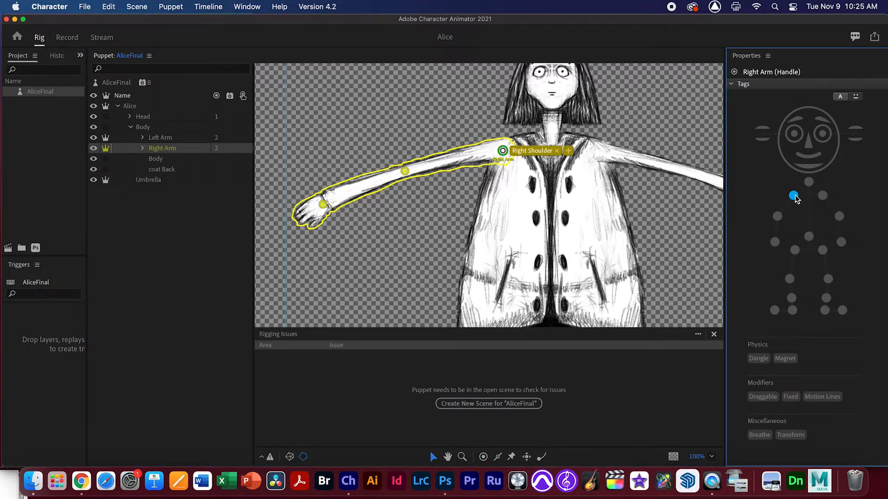
left_click(404, 171)
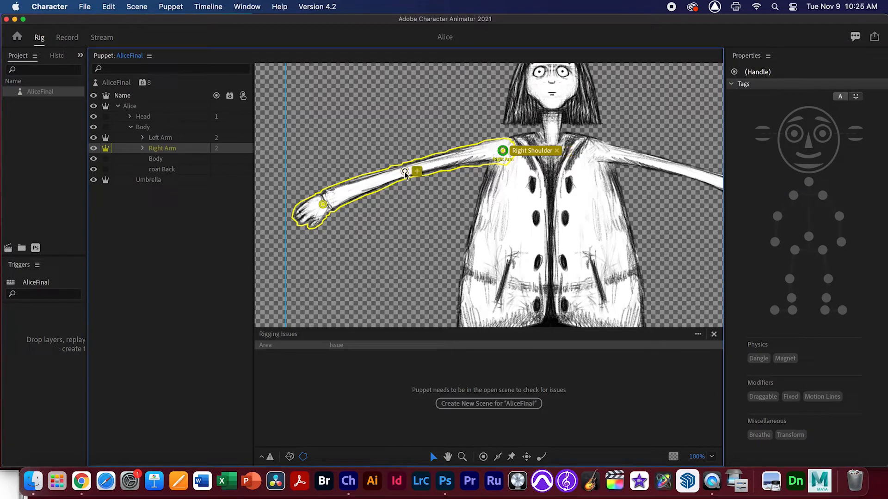
left_click(779, 216)
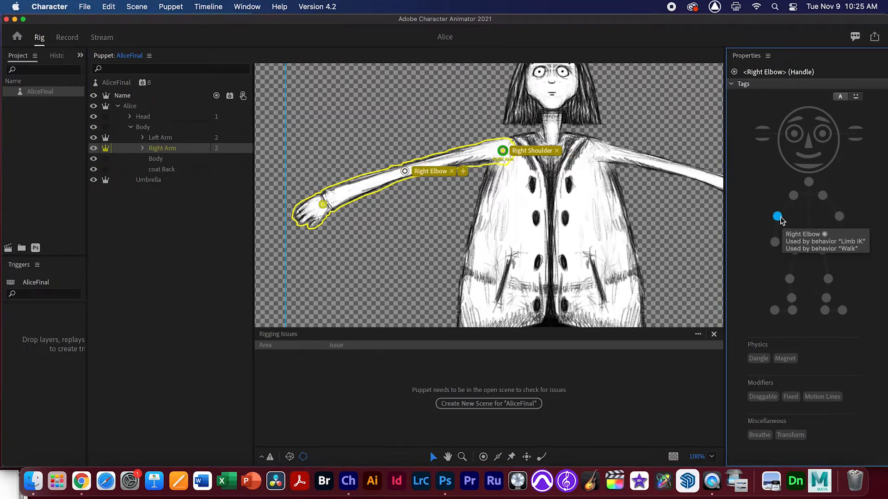
left_click(322, 204)
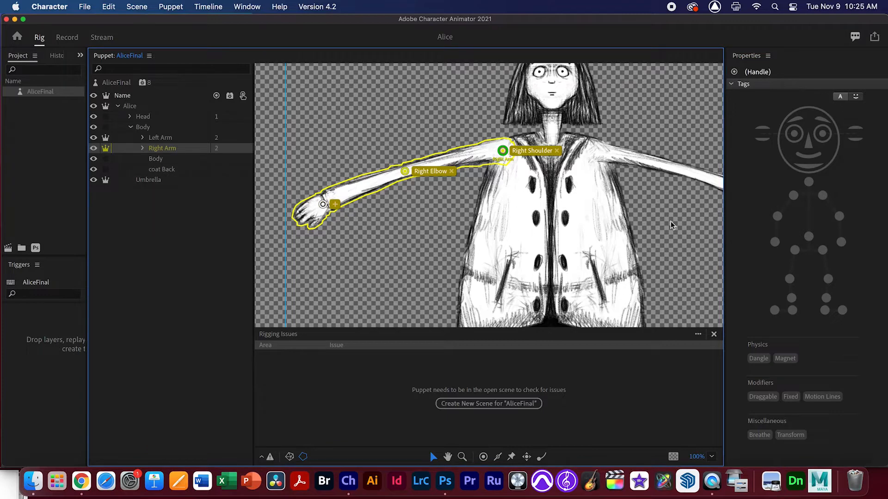
left_click(775, 241)
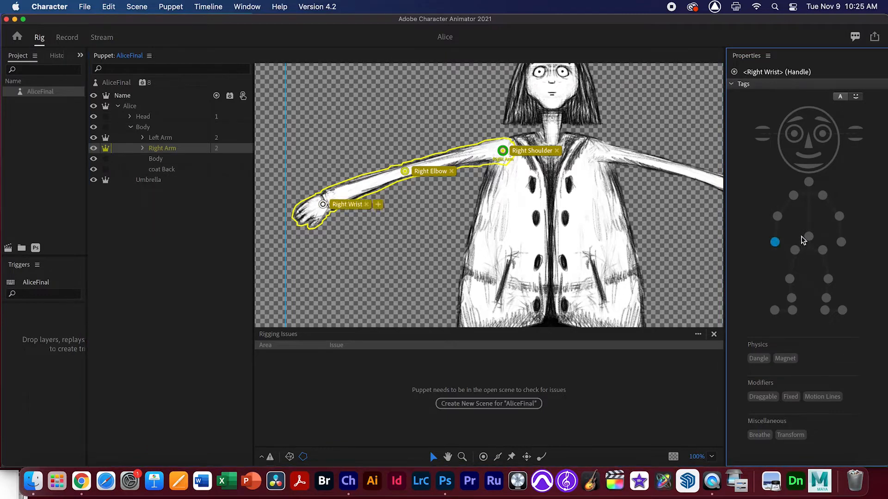
- Tag the Left Arm's middle handle as Left Elbow and its hand-end handle as Left Wrist
left_click_drag(633, 206, 460, 195)
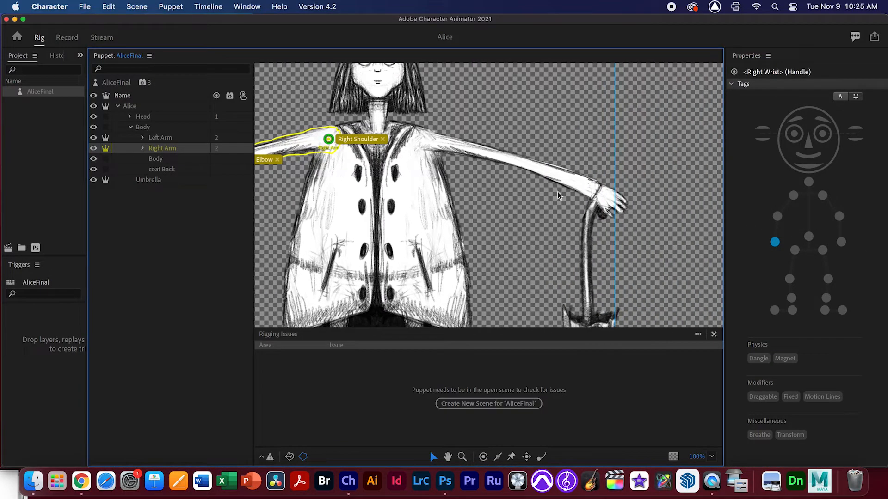
left_click(176, 136)
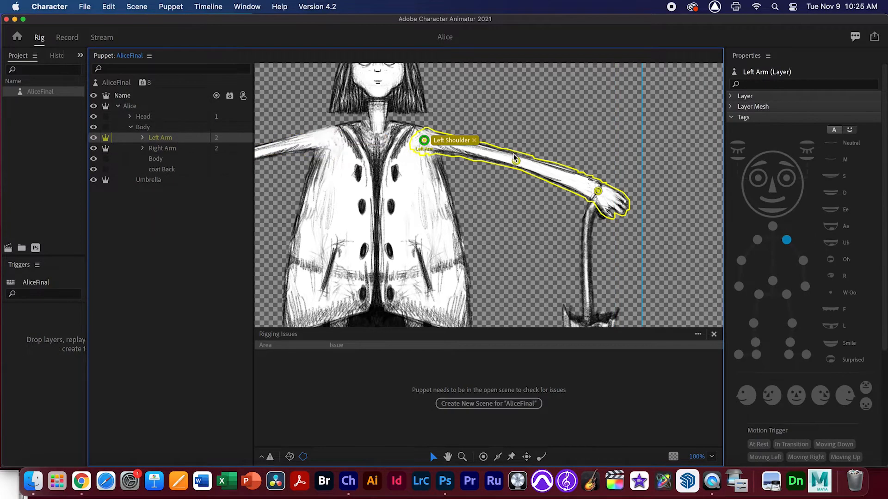
left_click(516, 160)
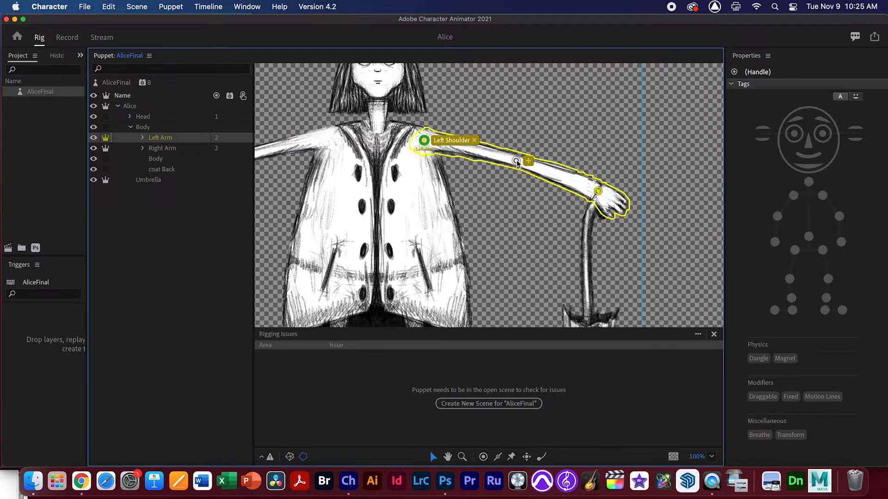
left_click(514, 174)
left_click(517, 161)
left_click(839, 216)
left_click(840, 216)
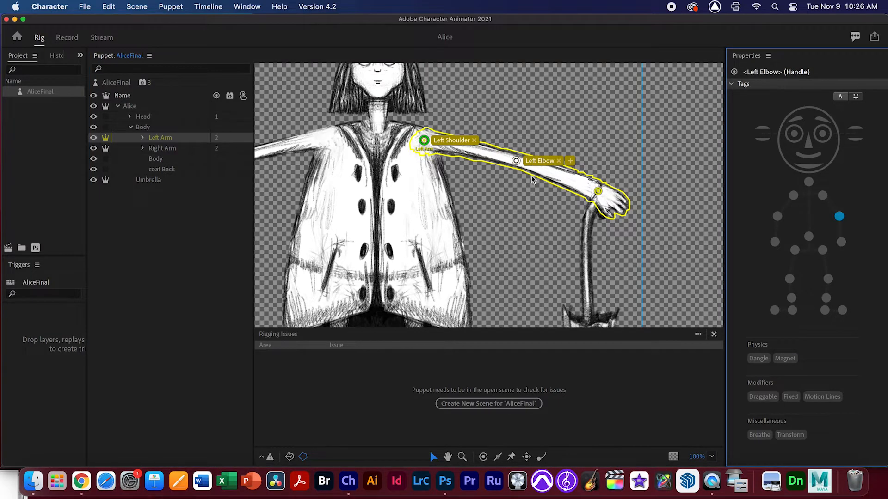
left_click(598, 191)
left_click(840, 242)
left_click(841, 242)
- Add handles to the Body layer inside the Body group at the waist and at both hips
left_click_drag(475, 212, 579, 165)
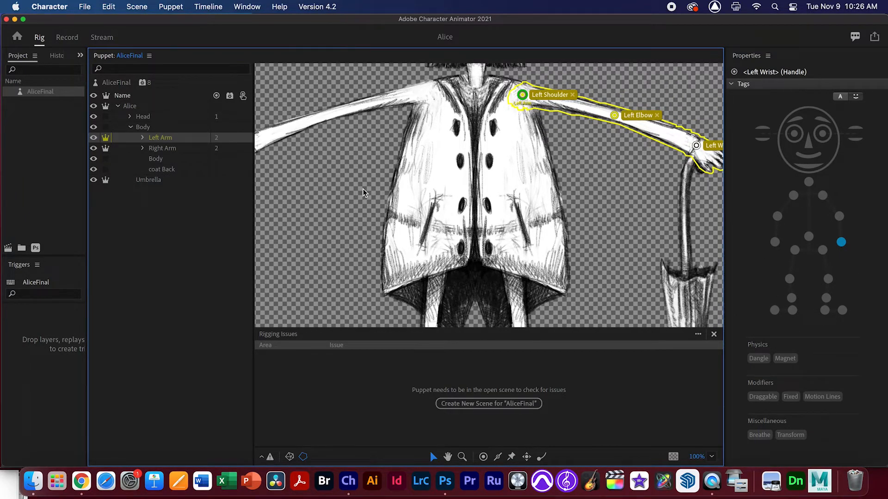
left_click(153, 159)
left_click_drag(504, 230, 506, 155)
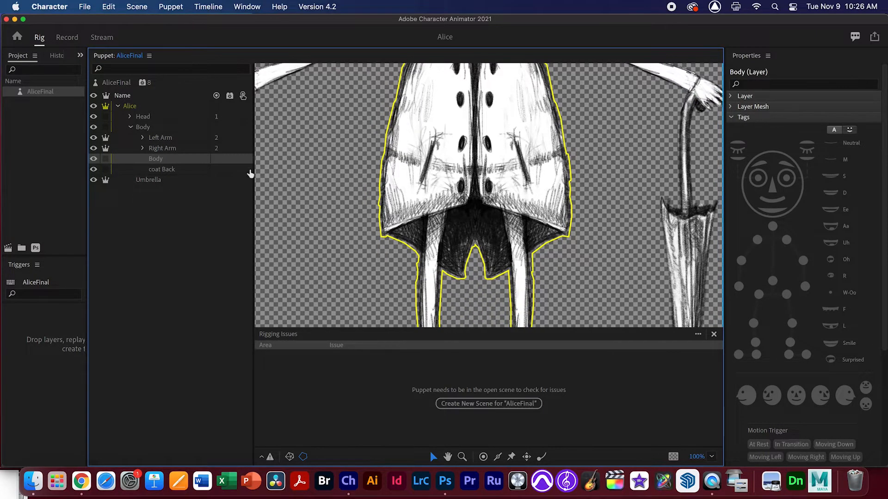
left_click_drag(510, 180, 510, 231)
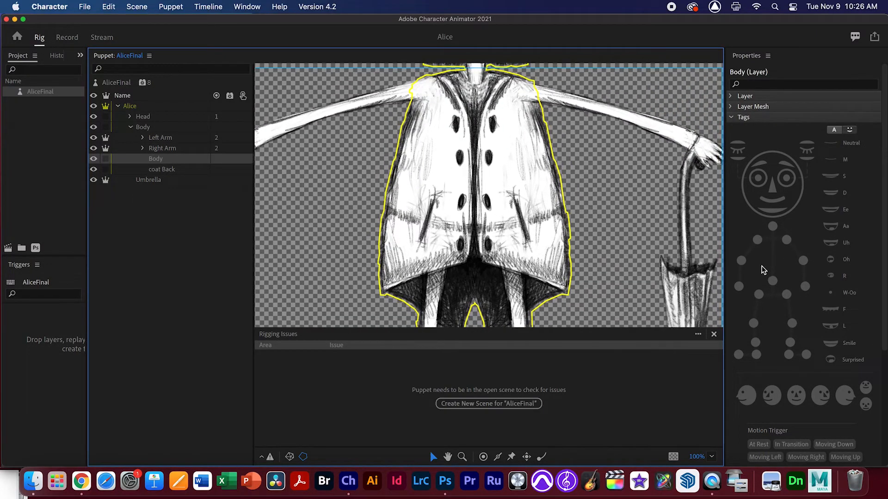
left_click(484, 456)
left_click(475, 211)
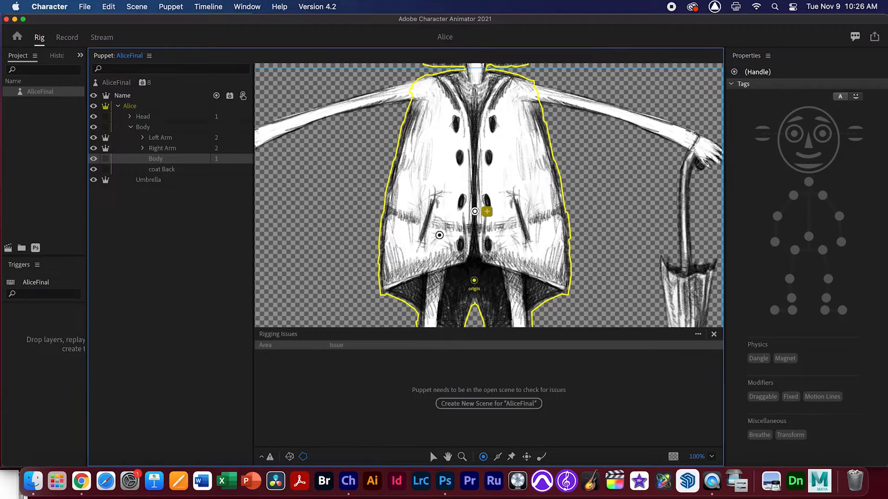
left_click(512, 237)
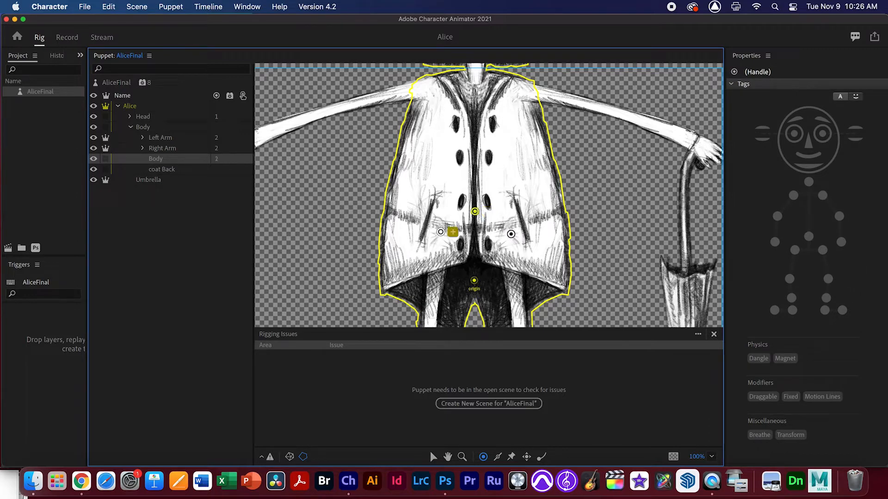
- Add handles to the Body layer at the knee and ankle of both legs
scroll(513, 264, "down", 4)
left_click(438, 276)
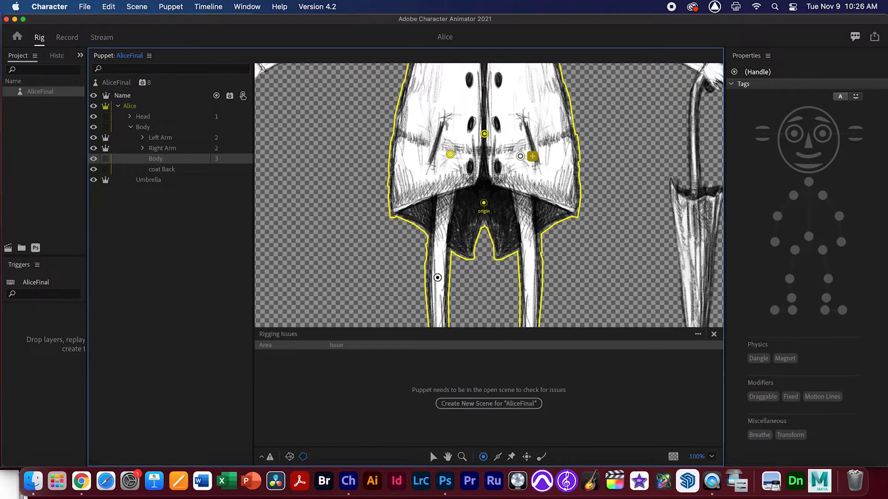
scroll(489, 196, "down", 4)
left_click(442, 207)
left_click(540, 210)
scroll(514, 238, "down", 3)
left_click(451, 245)
- Add handles to the Body layer at the toe and heel of both shoes
left_click(441, 266)
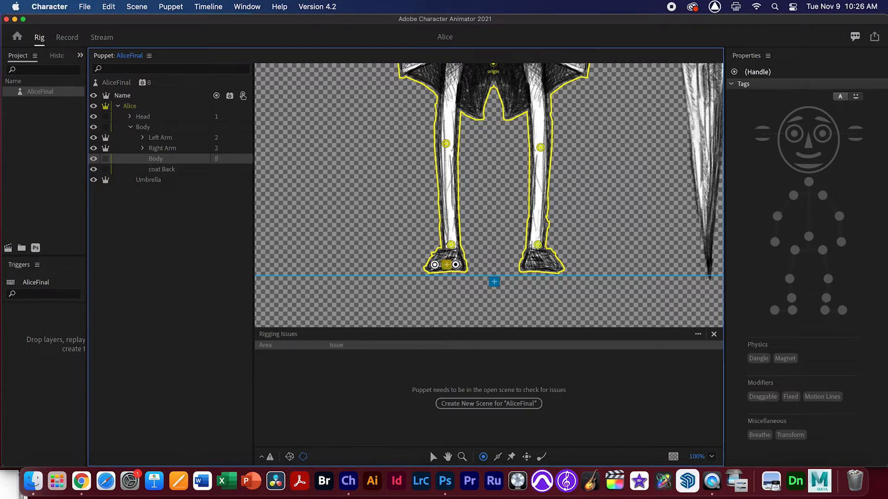
left_click(456, 264)
left_click(553, 265)
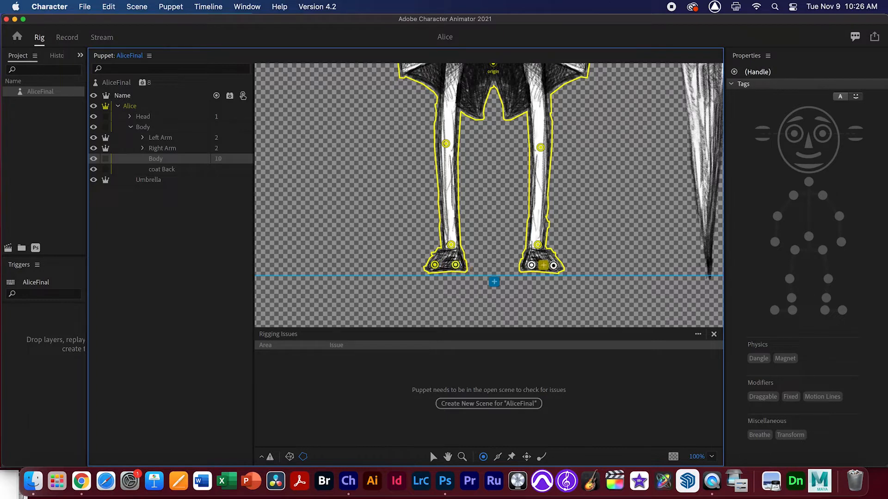
left_click(554, 265)
- Tag the handle at the centre of the coat, above the two hip handles, as Waist
scroll(599, 291, "up", 5)
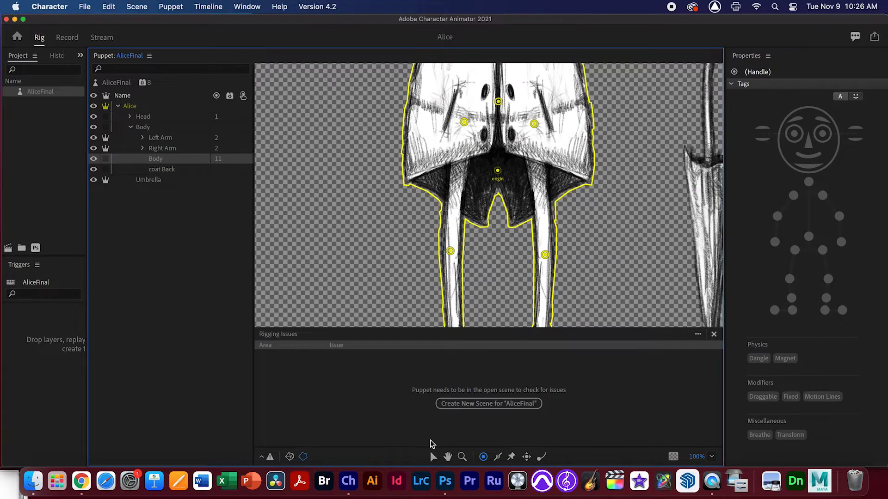
left_click(433, 457)
left_click(498, 102)
left_click(808, 237)
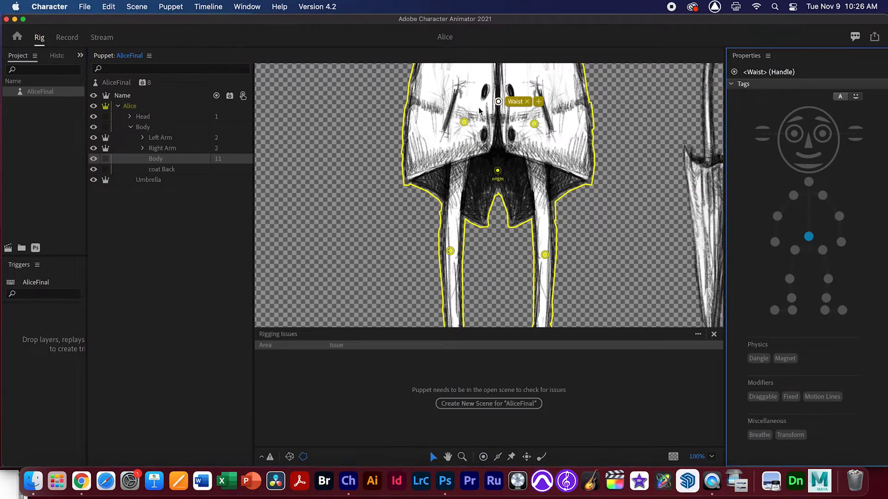
- Tag the two hip handles as Right Hip and Left Hip, and the two knee handles as Right Knee and Left Knee
left_click(464, 122)
left_click(794, 250)
left_click(534, 124)
left_click(823, 250)
left_click(451, 251)
left_click(790, 280)
left_click(545, 255)
left_click(828, 279)
- Tag the handles just above the shoes as Right Ankle and Left Ankle
scroll(620, 254, "down", 5)
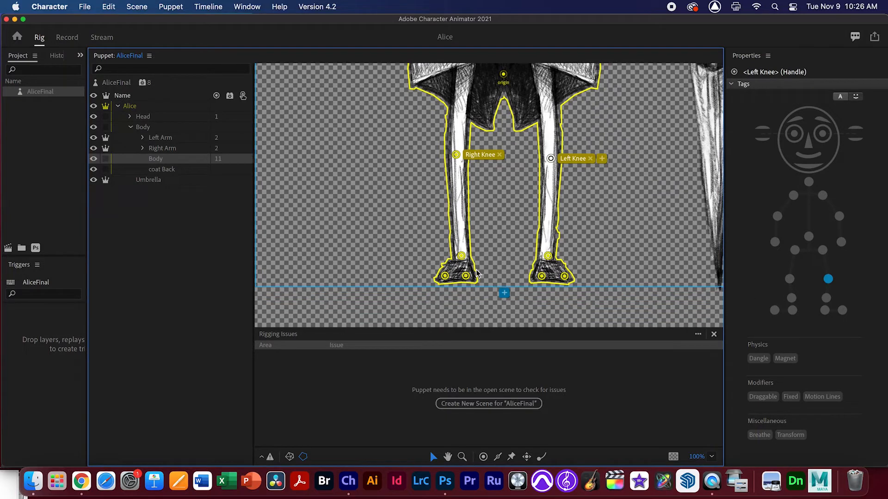
left_click(460, 257)
left_click(792, 297)
left_click(547, 256)
left_click(826, 298)
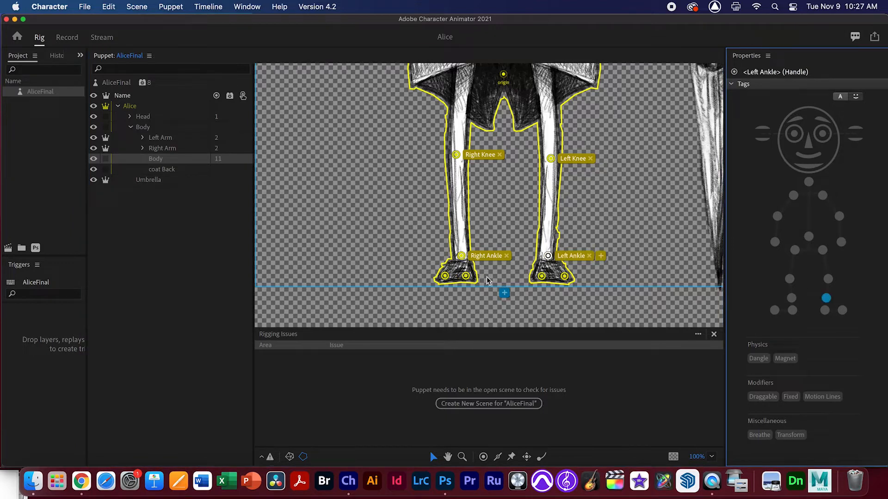
- Tag the inner handle of each shoe as Right Heel and Left Heel, removing the misplaced Left Heel tag from the right shoe
left_click(466, 276)
left_click(792, 310)
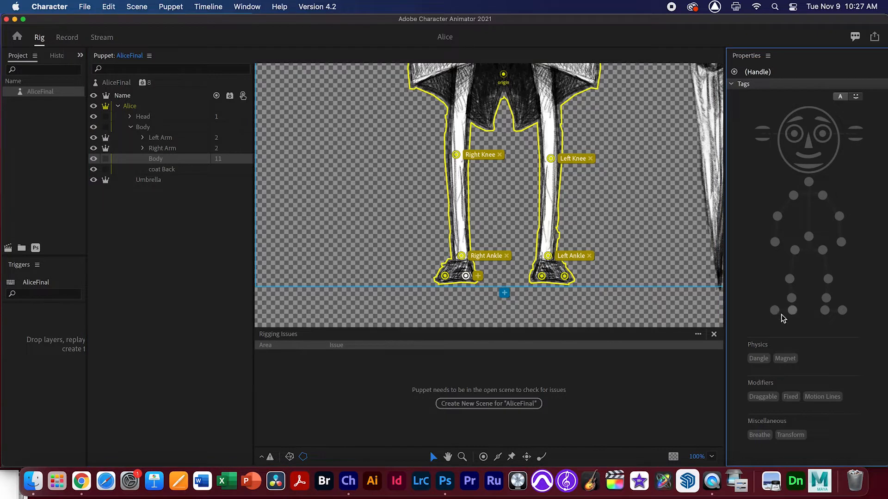
left_click(825, 311)
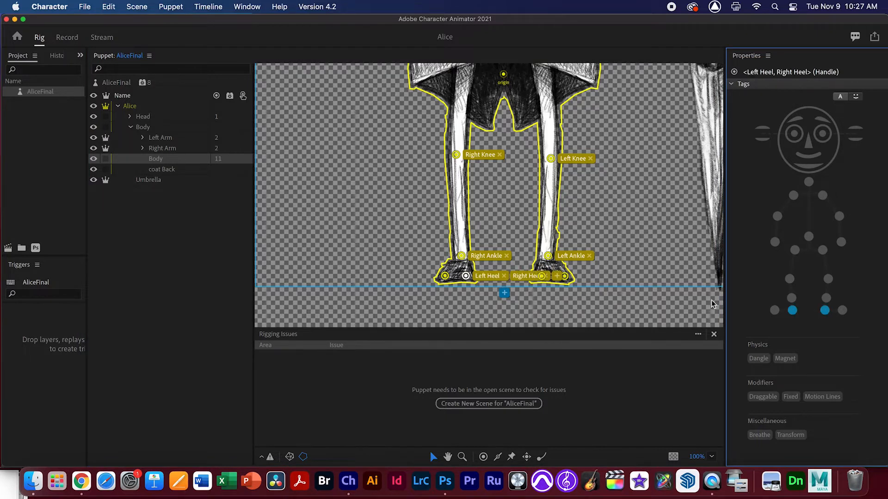
left_click(826, 311)
left_click(542, 276)
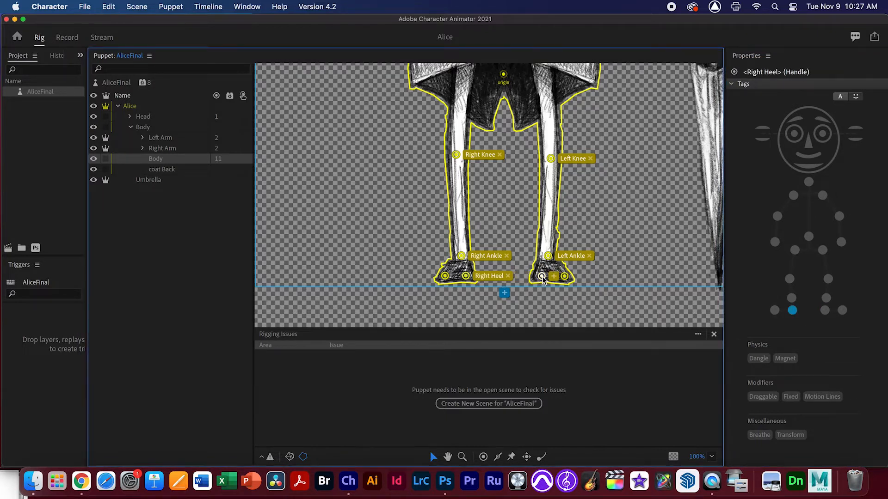
left_click(824, 310)
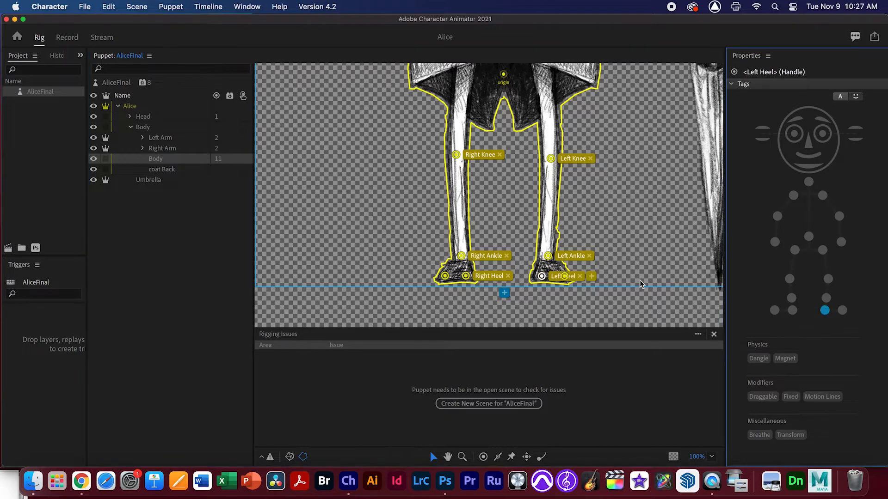
- Tag the outer handle of each shoe as Right Toe and Left Toe
left_click(445, 276)
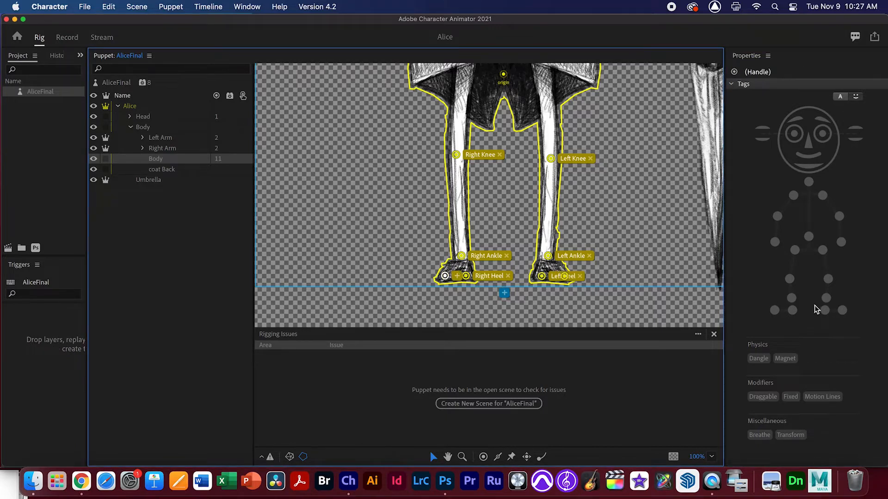
left_click(775, 310)
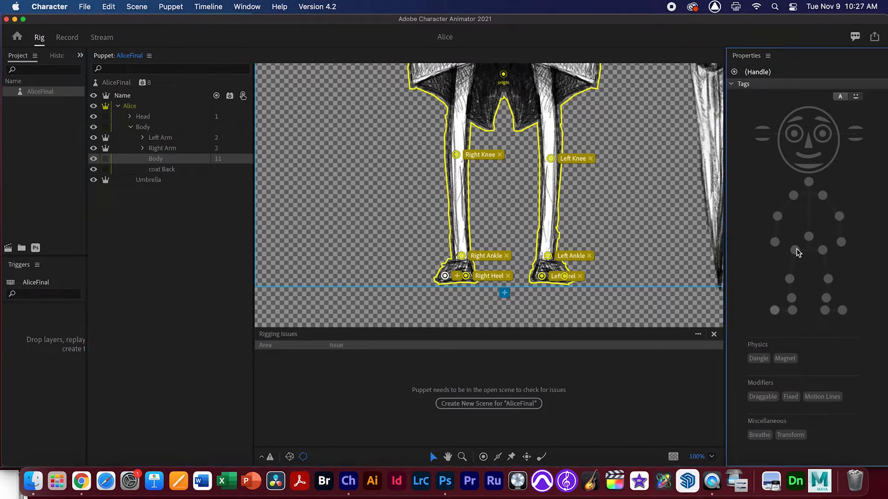
left_click(565, 276)
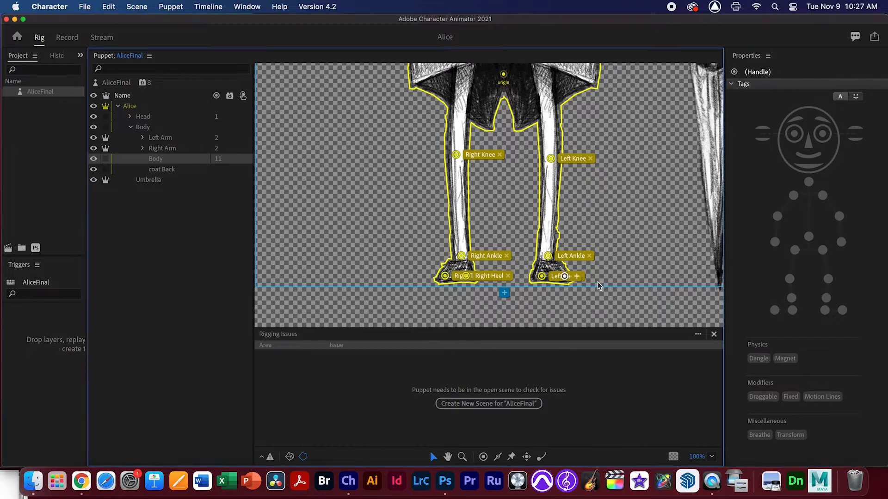
left_click(842, 310)
- Undo the accidental moves of the Body layer together with the toe handle tags
scroll(631, 231, "up", 10)
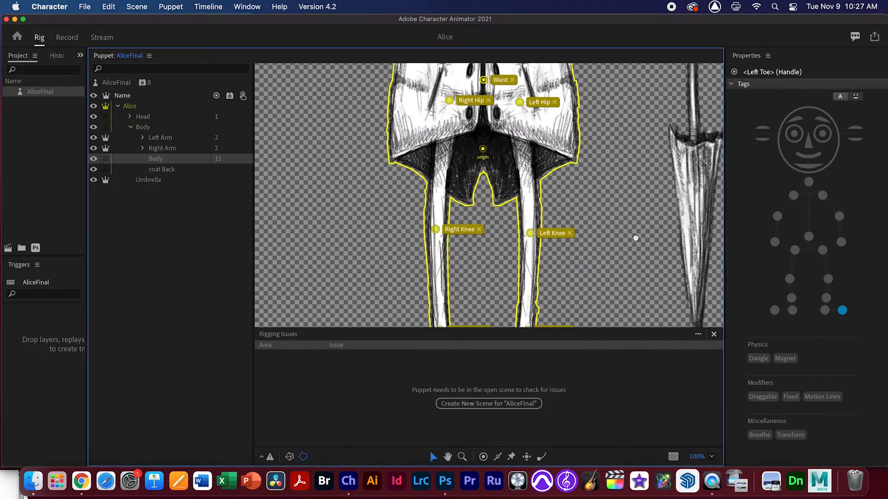
left_click_drag(632, 148, 633, 214)
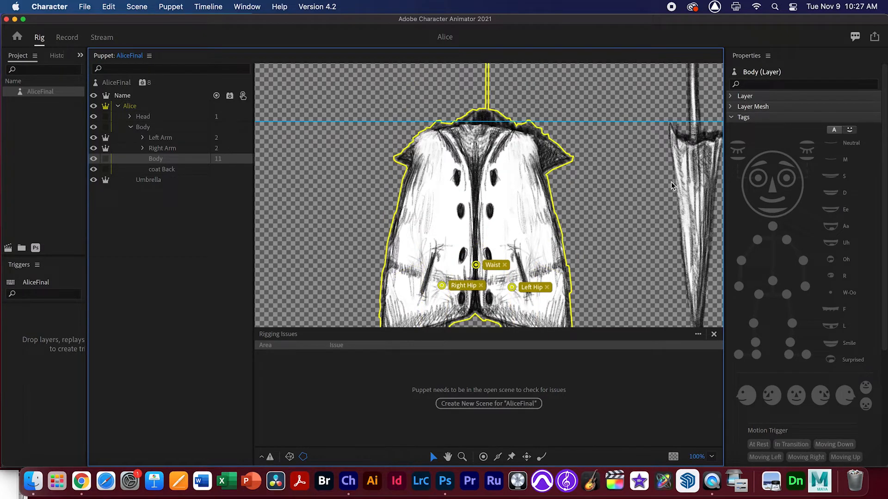
key("super+z")
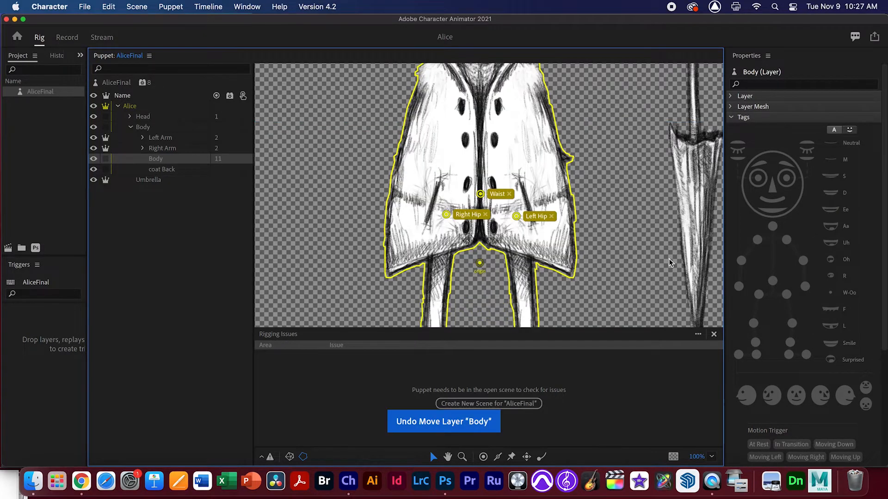
left_click(712, 457)
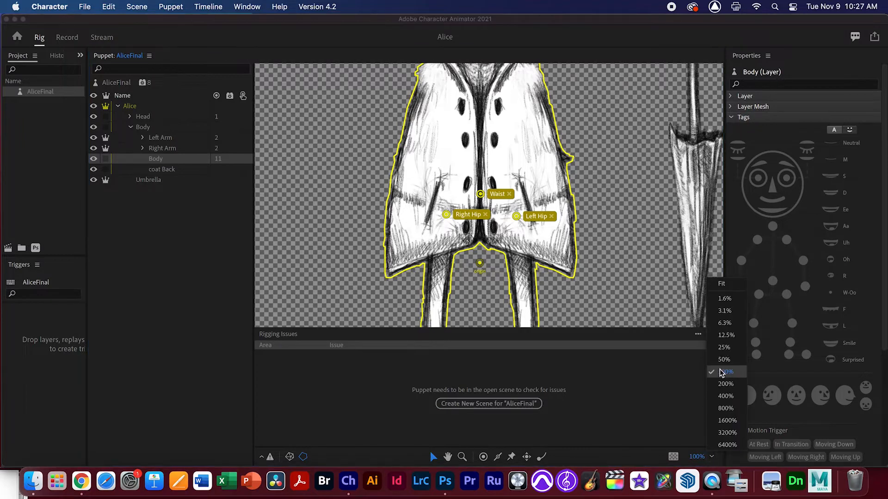
left_click(723, 284)
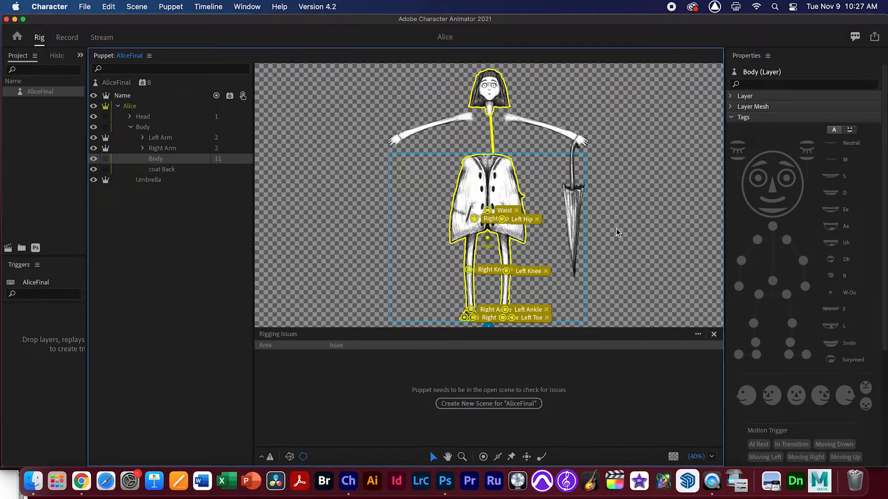
key("super+z")
key("super+z")
key("super+z")
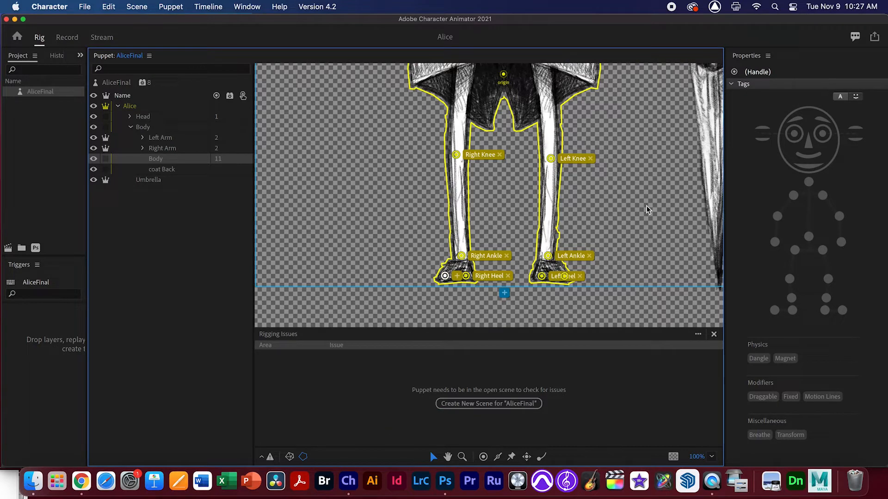
- Add the neck tag to the Head group's handle at the base of the neck
left_click(718, 461)
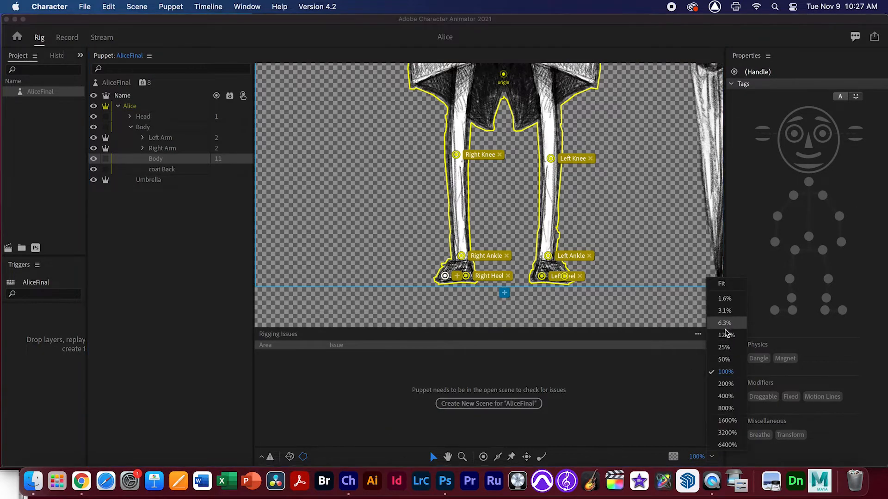
left_click(725, 279)
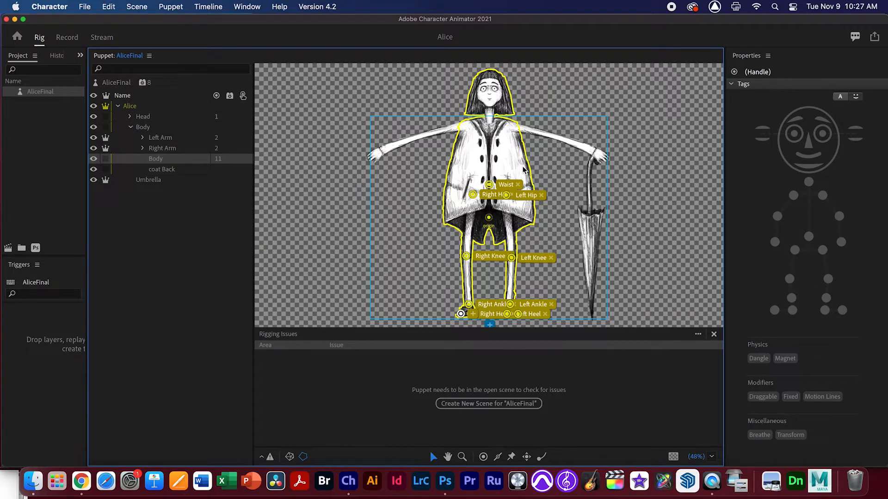
left_click(480, 116)
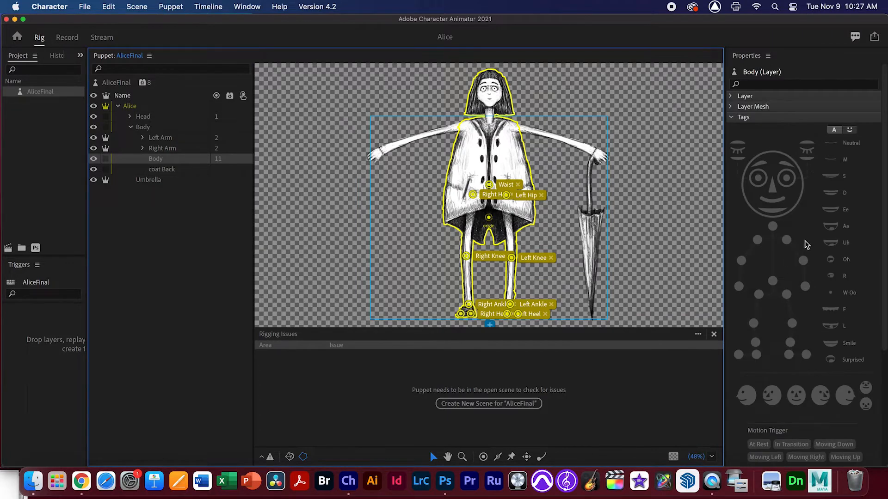
left_click(143, 117)
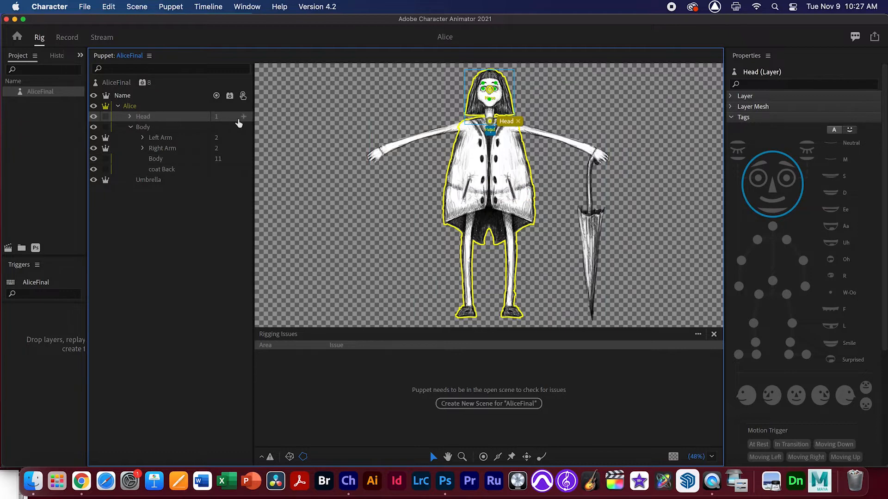
left_click(130, 117)
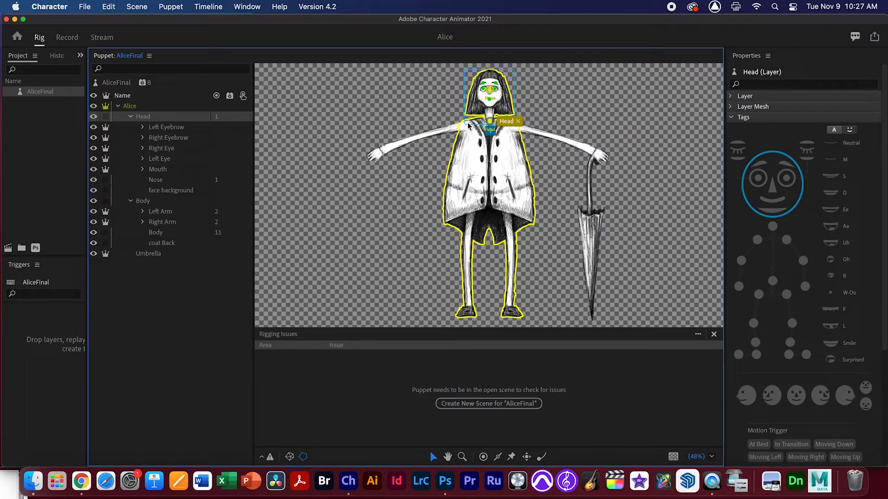
scroll(492, 124, "up", 3)
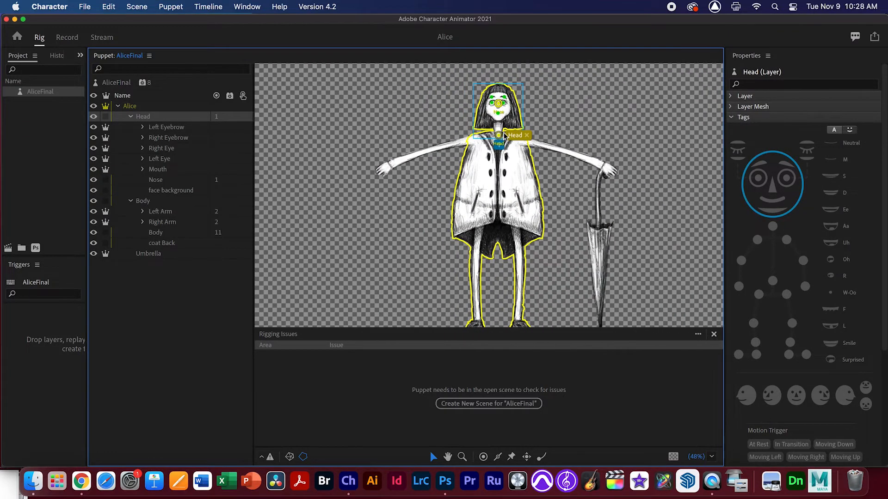
left_click(499, 136)
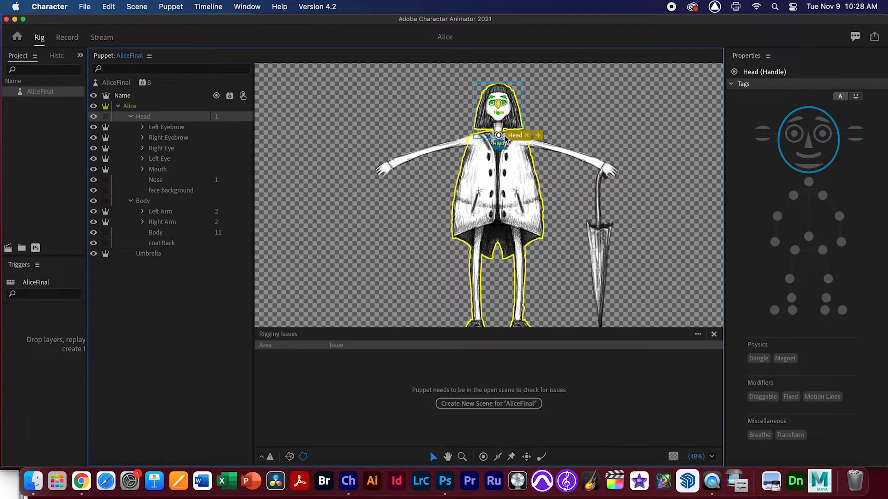
left_click(808, 181)
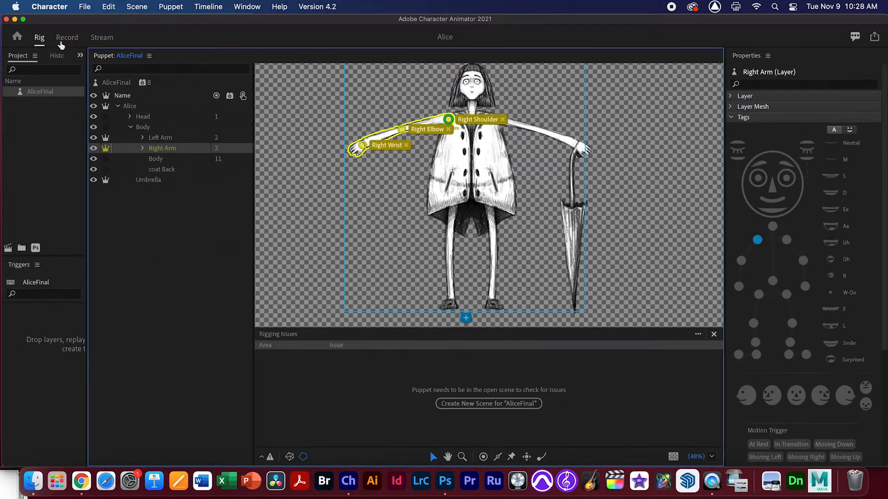
- Create a recording scene from the AliceFinal puppet and turn on the camera input with a set rest pose
left_click(67, 41)
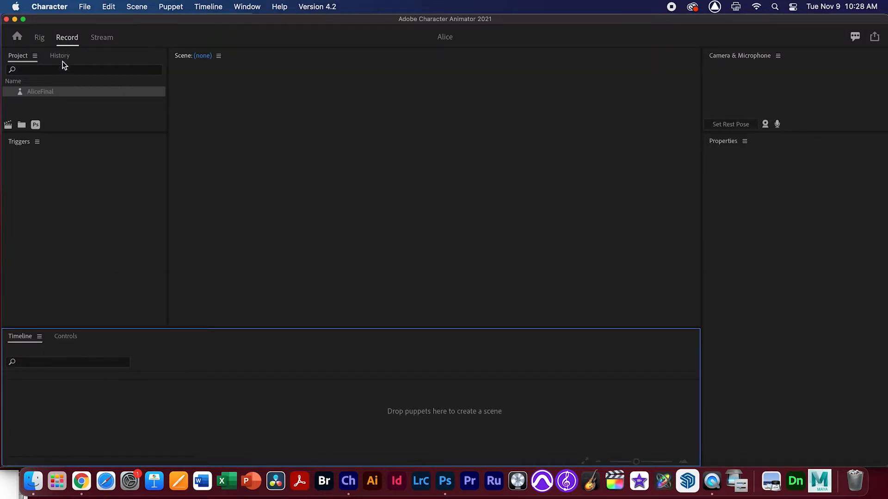
left_click(7, 126)
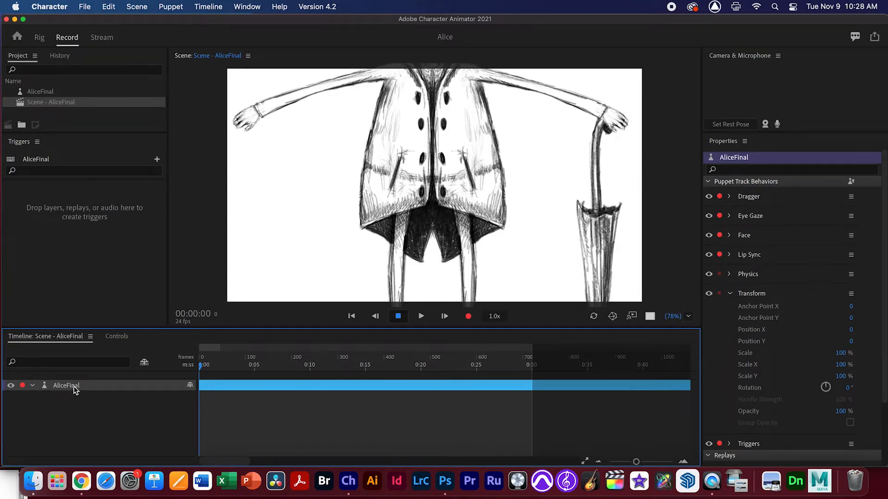
left_click(766, 124)
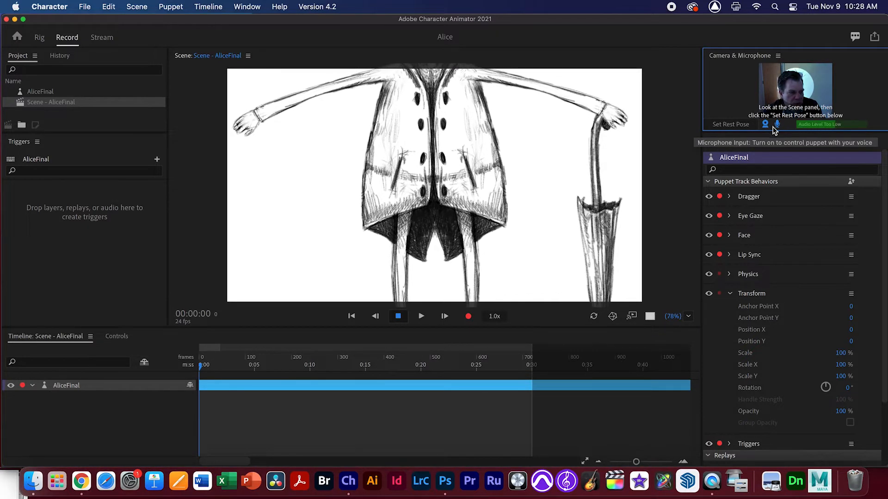
left_click(734, 124)
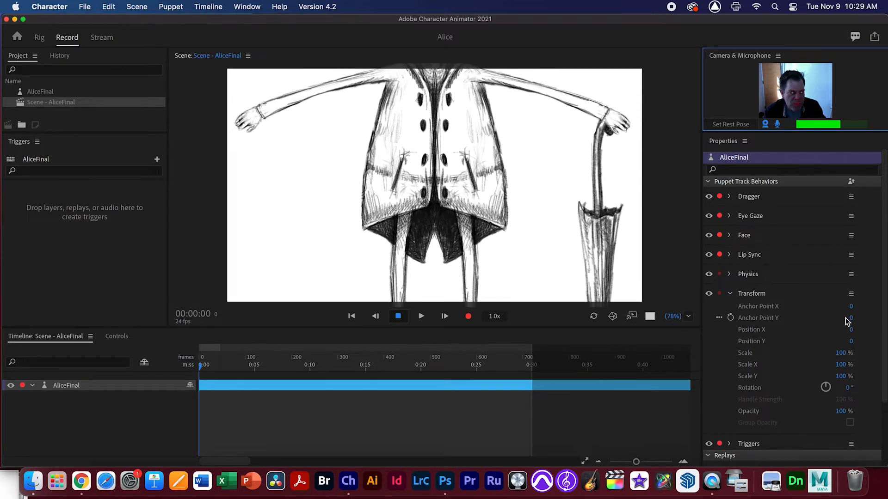
- Move the puppet down in the scene by setting its Transform Position Y to 577
left_click_drag(851, 343, 883, 341)
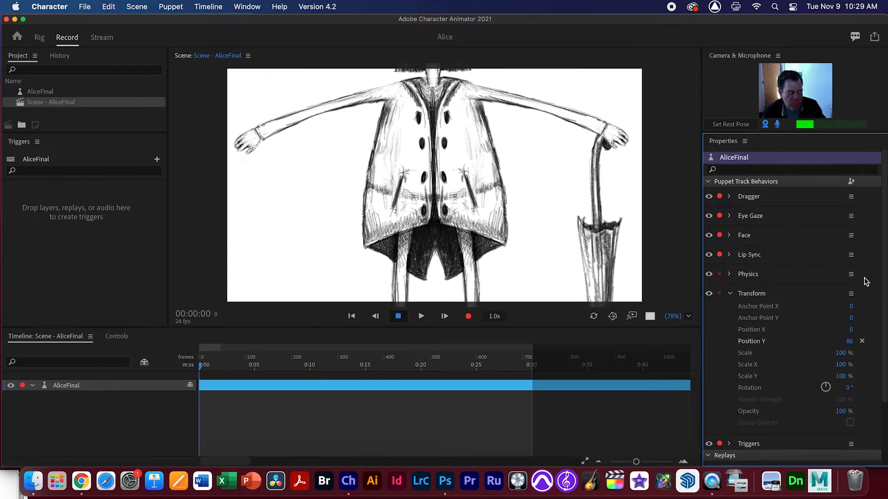
left_click_drag(851, 341, 886, 345)
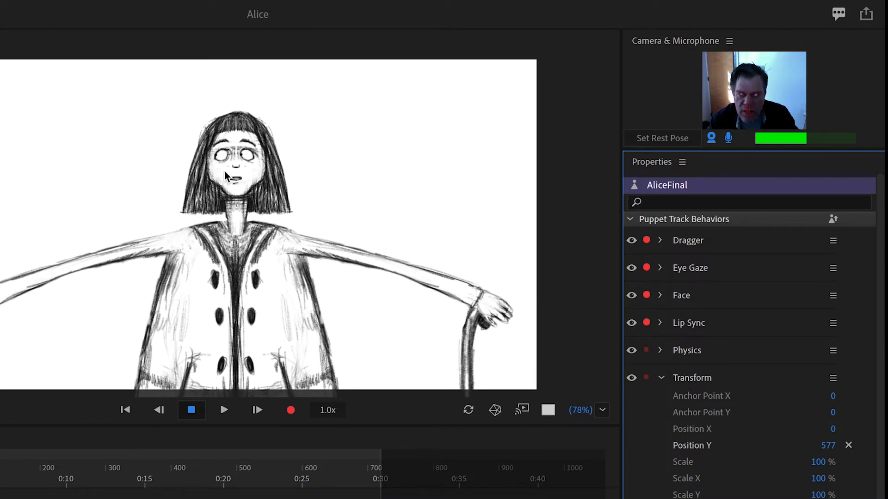
- Disable Camera Input for the Eye Gaze behavior and enable Keyboard Input instead
left_click(661, 269)
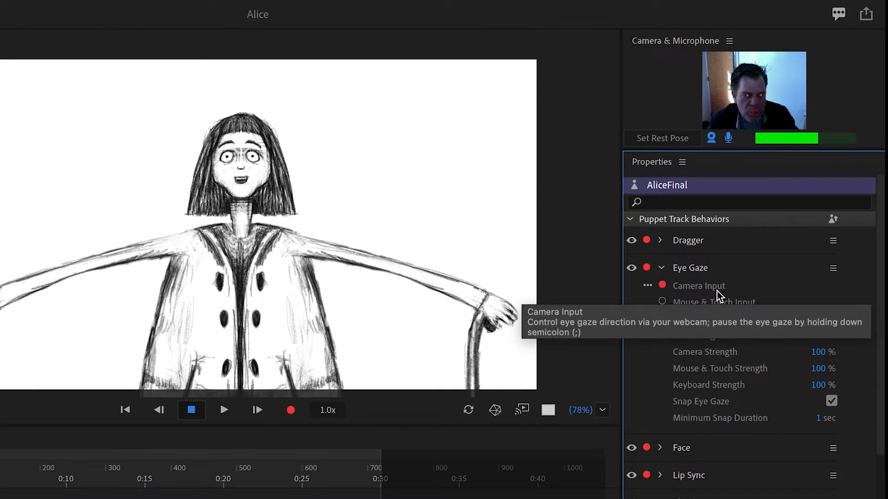
left_click(662, 285)
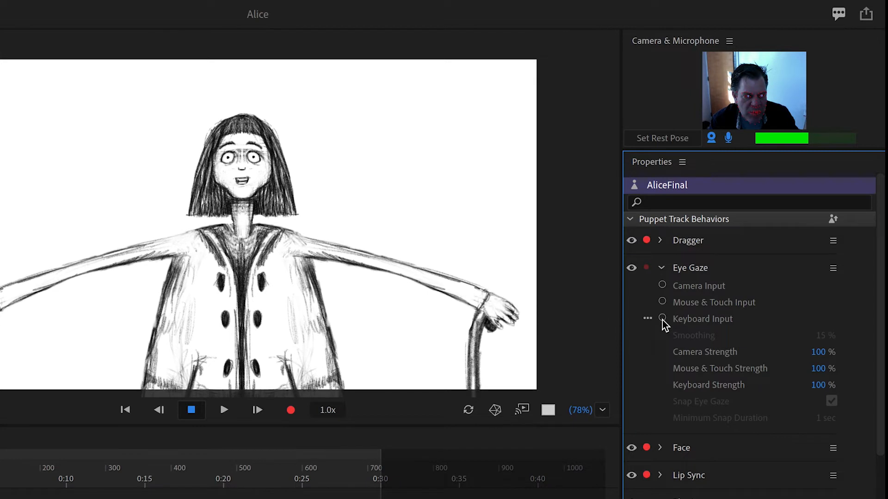
left_click(662, 318)
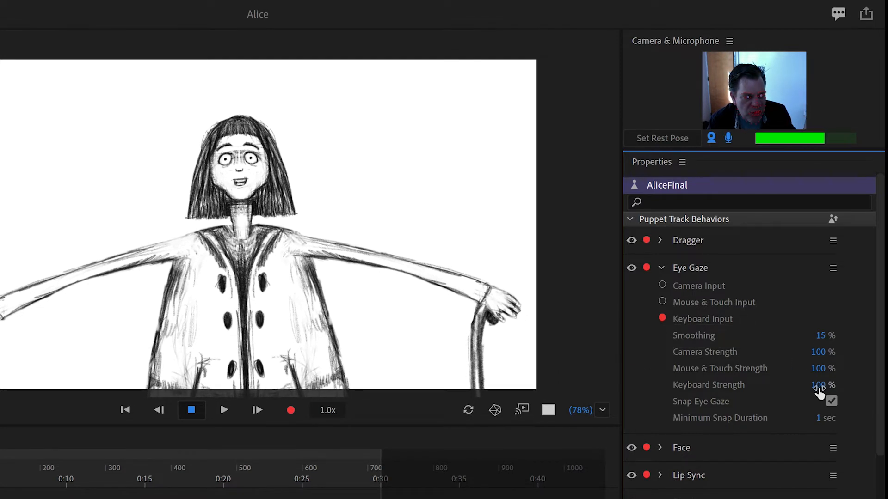
- Set the Eye Gaze behavior's Keyboard Strength, Mouse & Touch Strength and Camera Strength each to 60%
left_click_drag(821, 386, 790, 390)
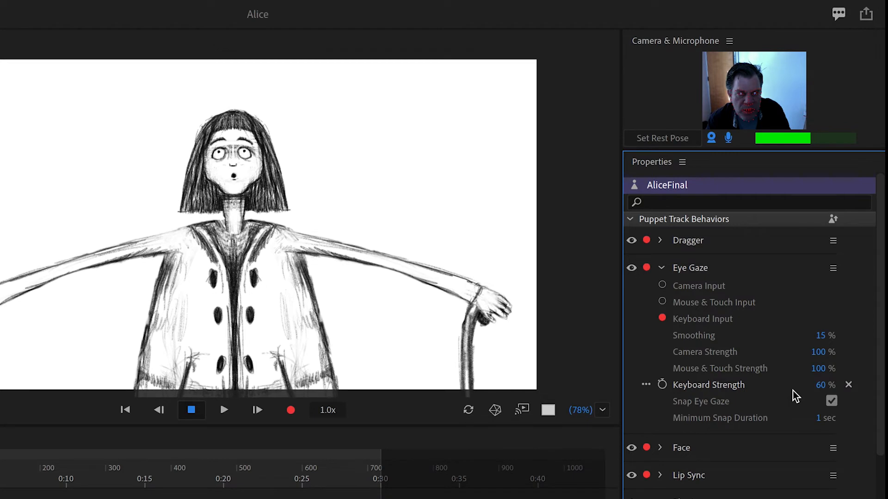
left_click(826, 366)
type("60")
key("Return")
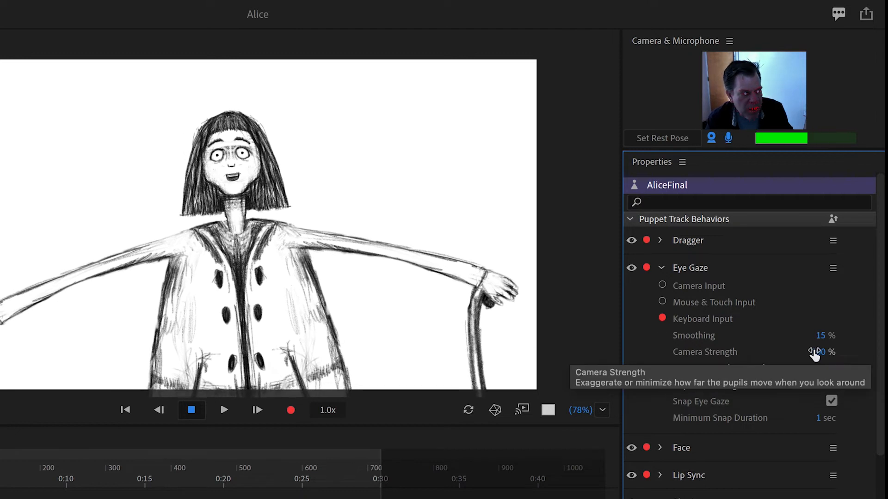
left_click(818, 352)
type("60")
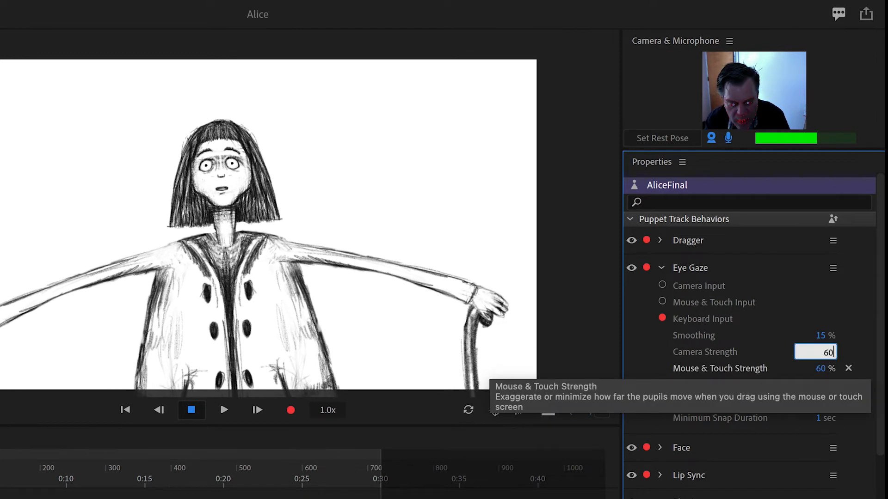
key("Return")
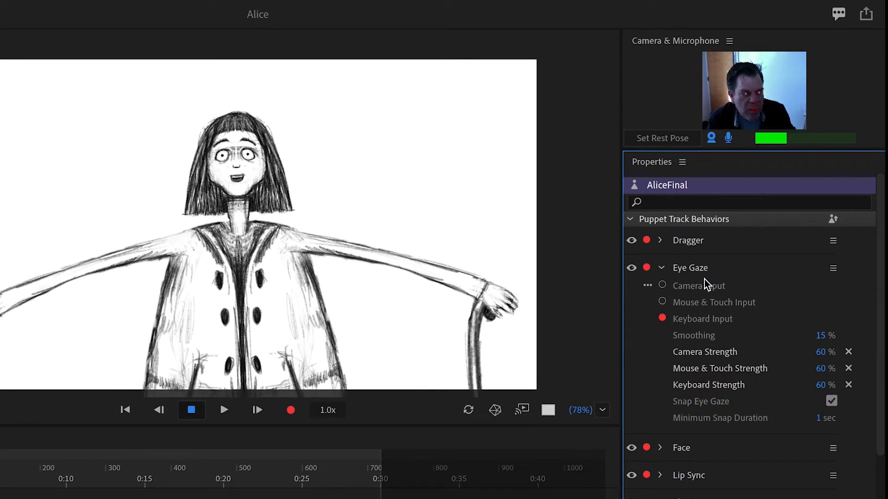
- Disable Keyboard Input for the Eye Gaze behavior, enable Camera Input again, and collapse its settings
left_click(662, 318)
left_click(662, 285)
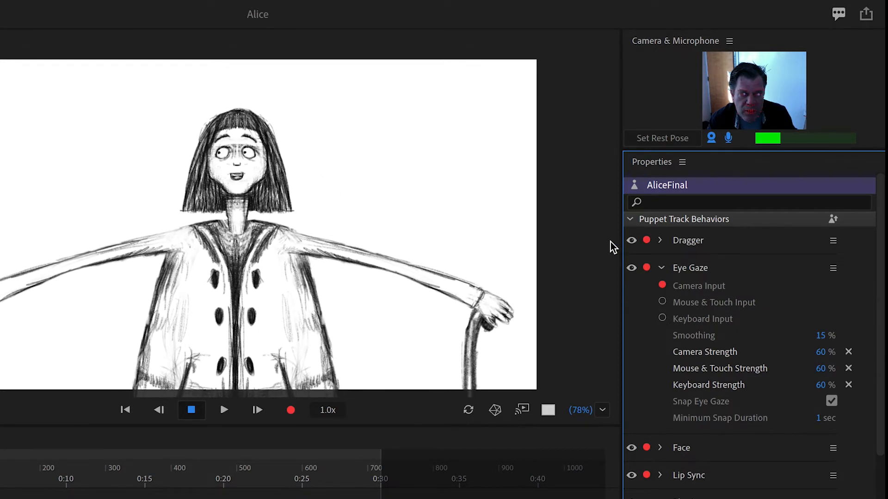
left_click(663, 271)
left_click(662, 271)
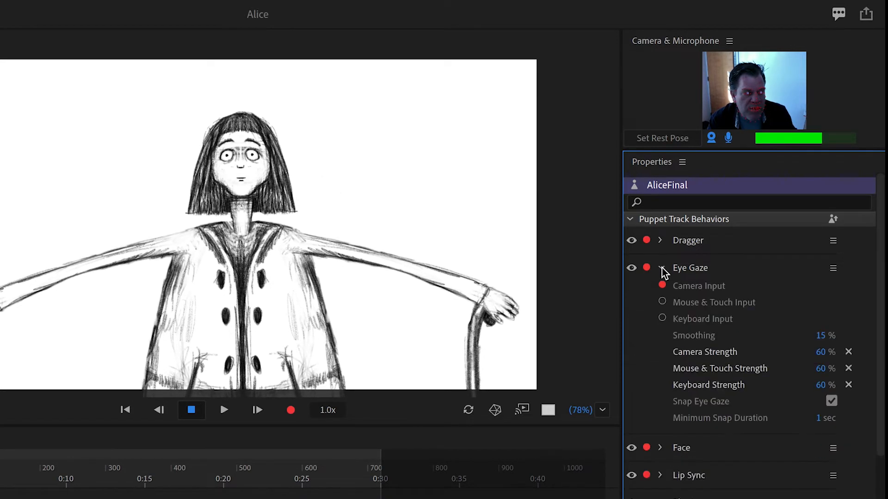
left_click(662, 269)
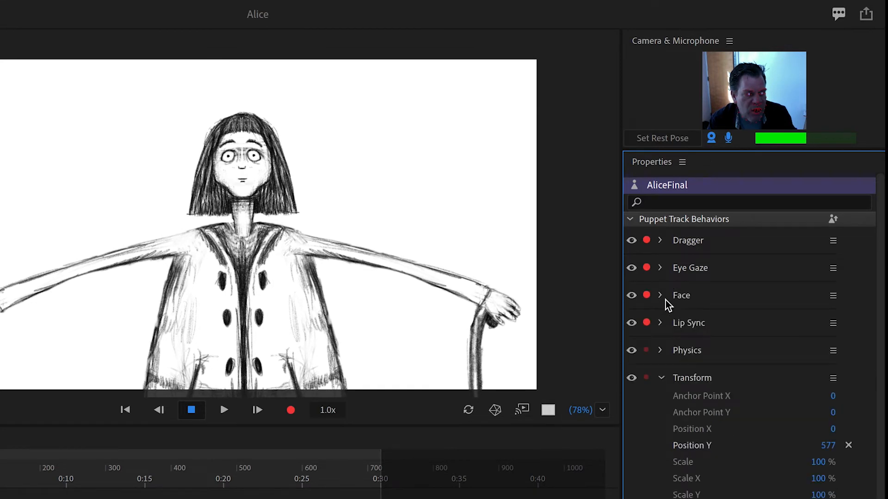
- Set the Face behavior's Eyebrow Strength to 57% and collapse its settings
left_click(662, 297)
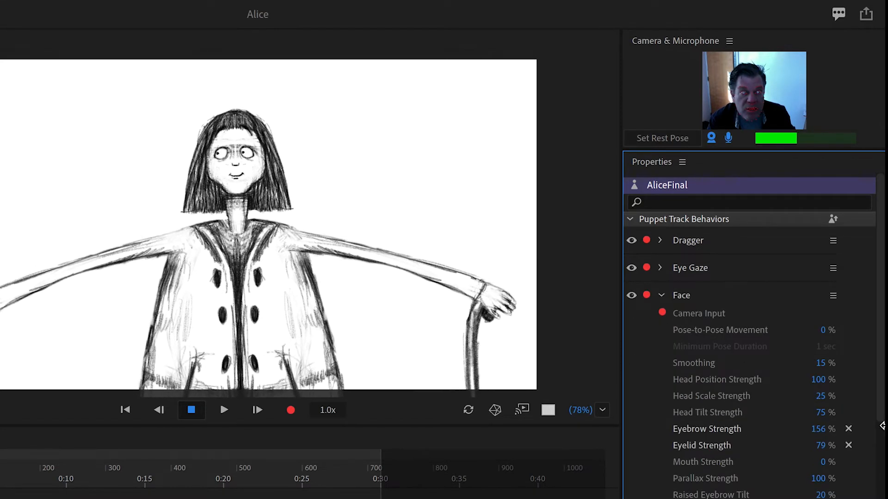
left_click_drag(818, 434, 759, 443)
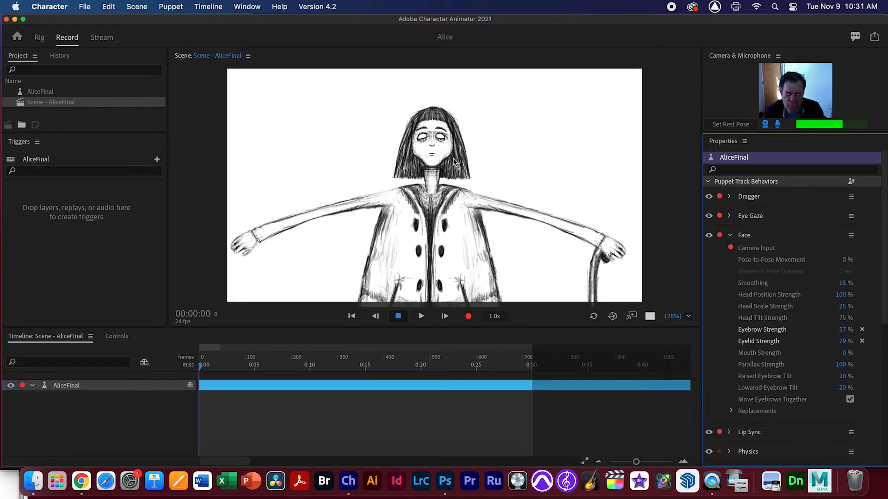
left_click(730, 235)
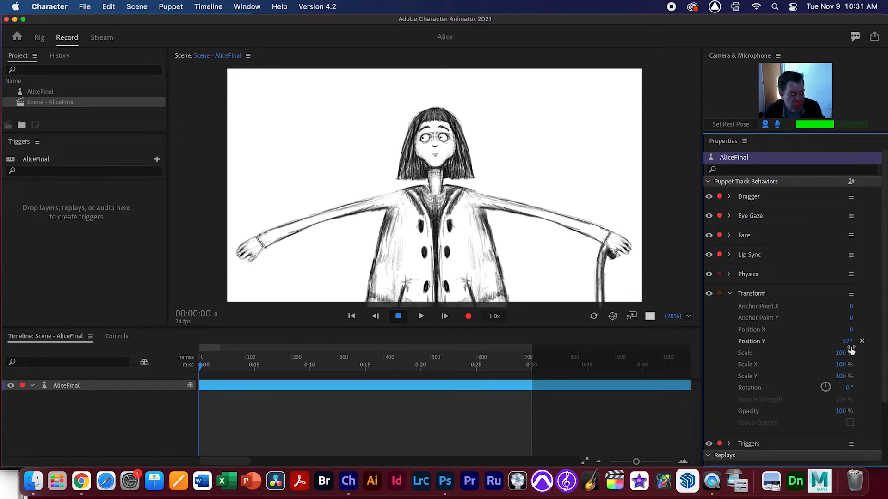
left_click(837, 376)
type("50")
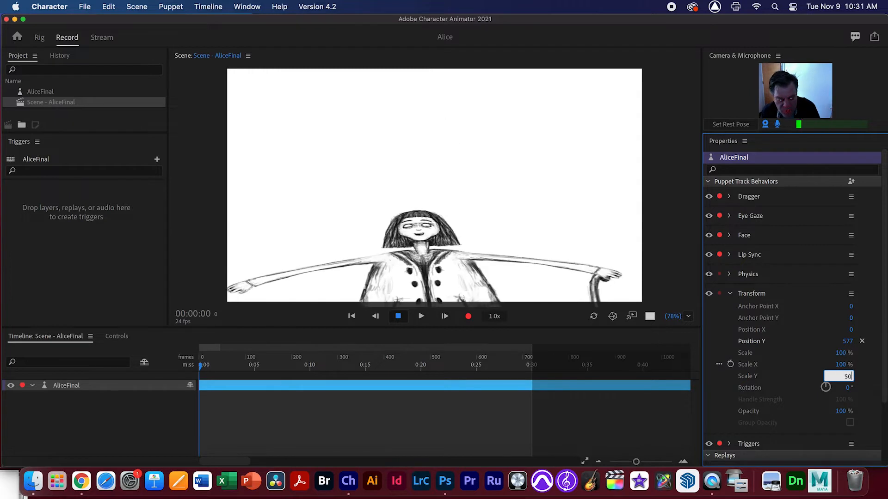
key("super+z")
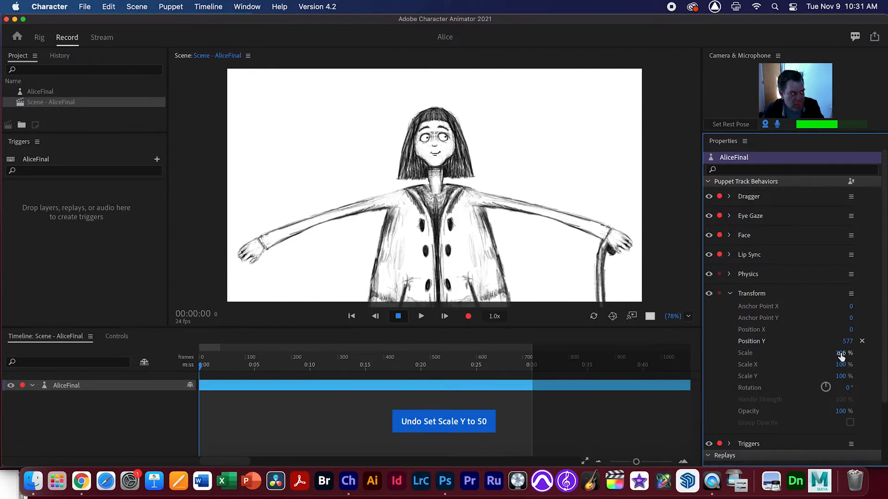
- Scale the puppet to 50% and set its Transform Position Y to 0
left_click(841, 353)
type("50")
key("Return")
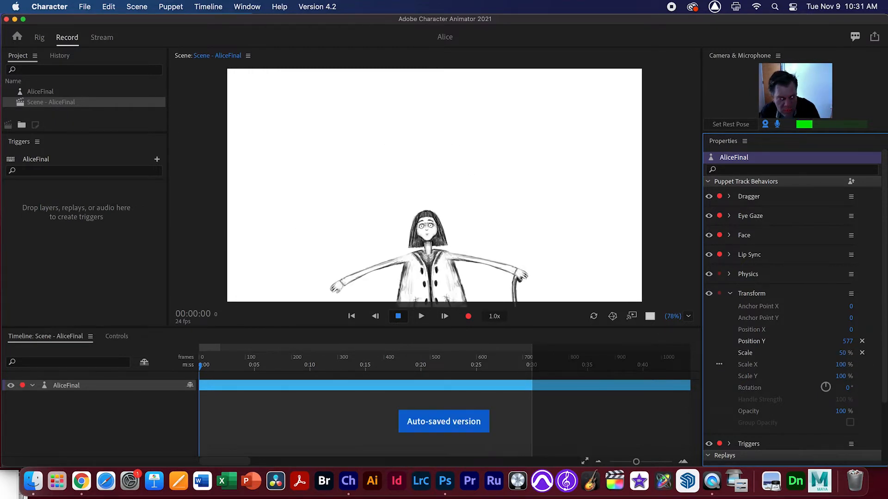
left_click(848, 342)
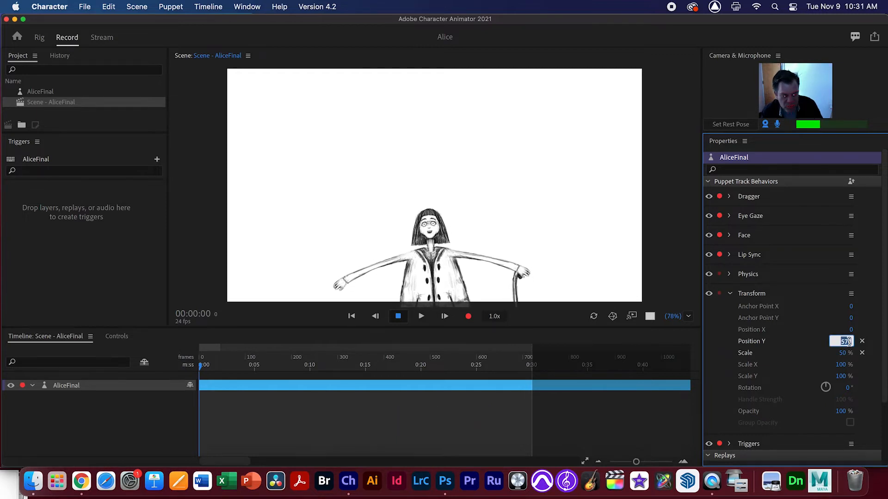
type("0")
key("Return")
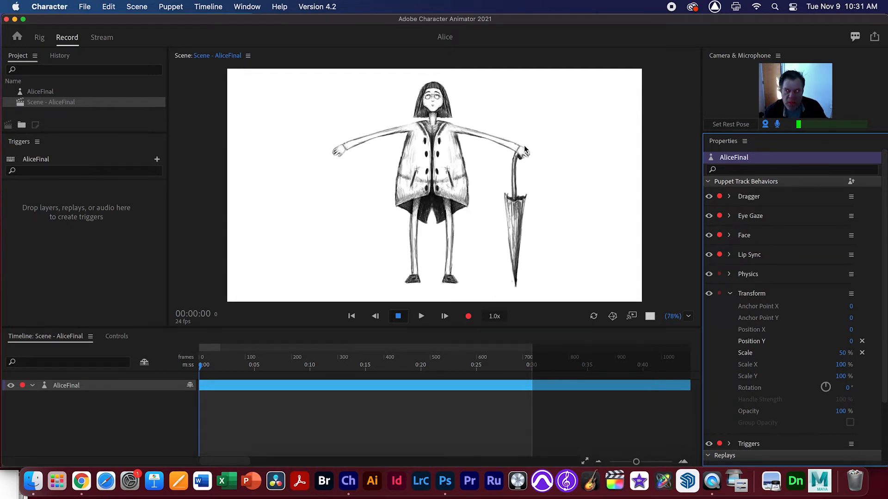
- Return to rigging the AliceFinal puppet and hide the Umbrella layer
left_click(447, 160)
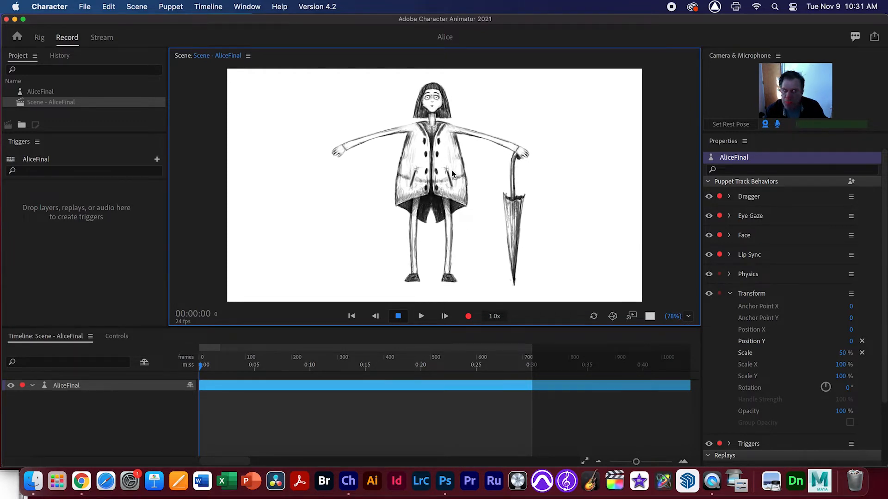
left_click(48, 37)
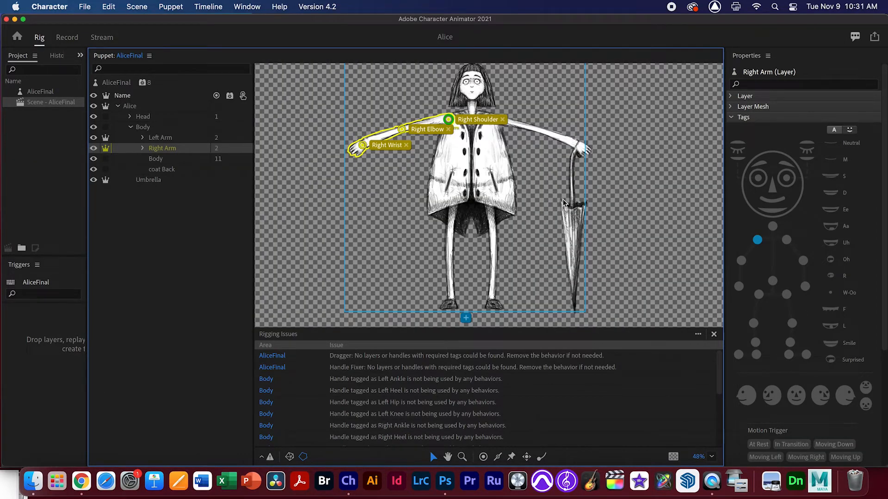
left_click(94, 179)
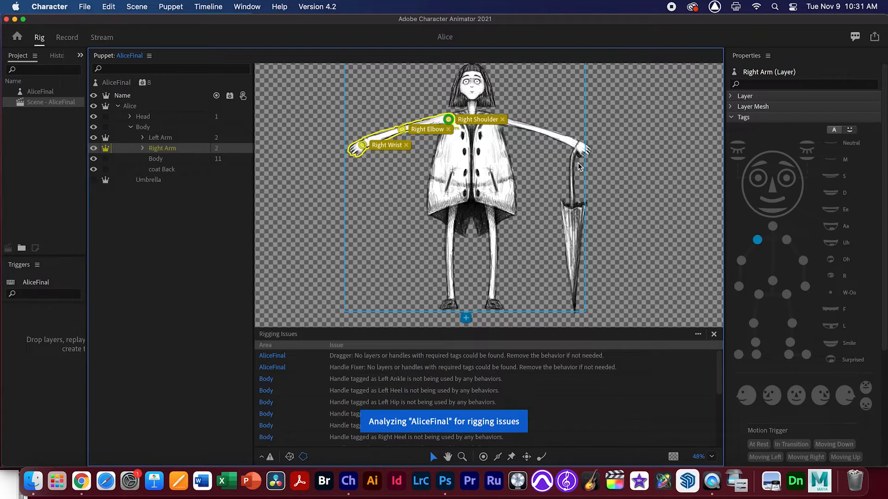
- Add the Draggable tag to the Right Wrist handle of the Right Arm
left_click_drag(517, 144, 526, 188)
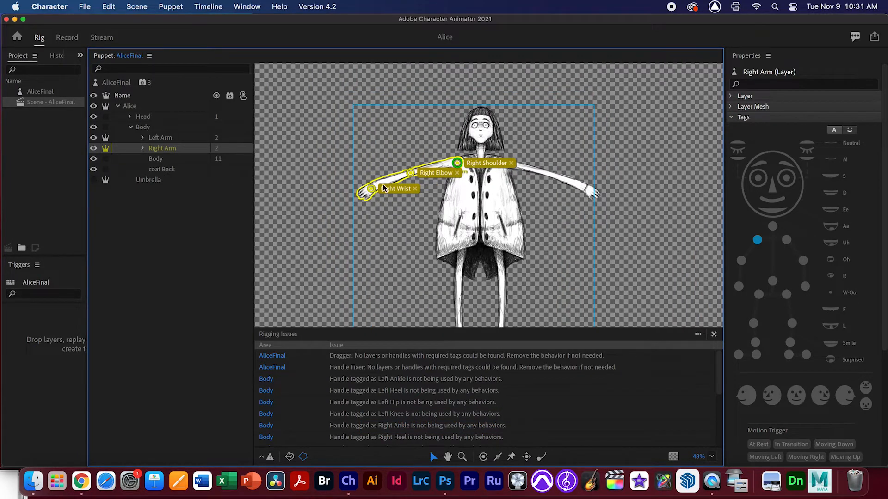
left_click(372, 189)
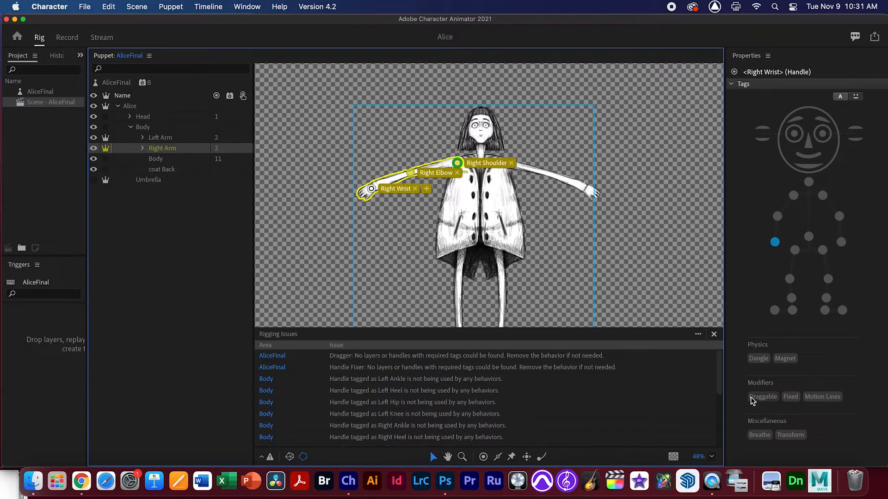
left_click(763, 397)
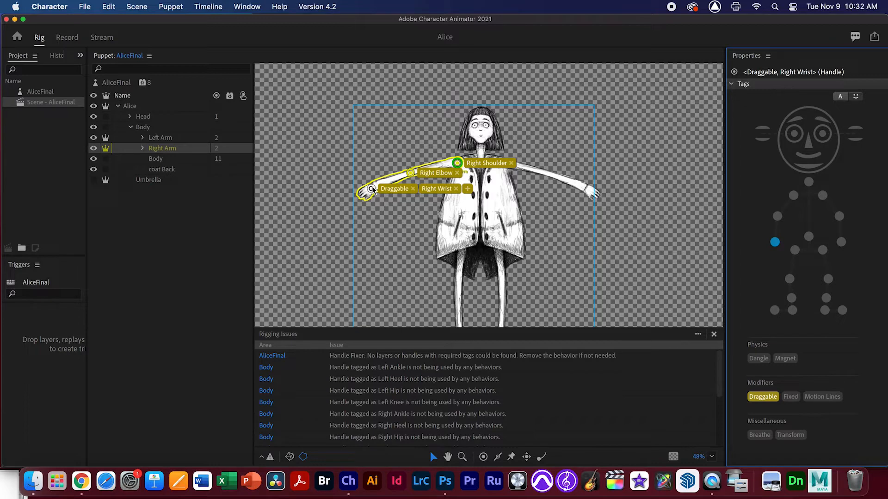
- Select the Left Arm group in the puppet's layer structure
left_click(173, 138)
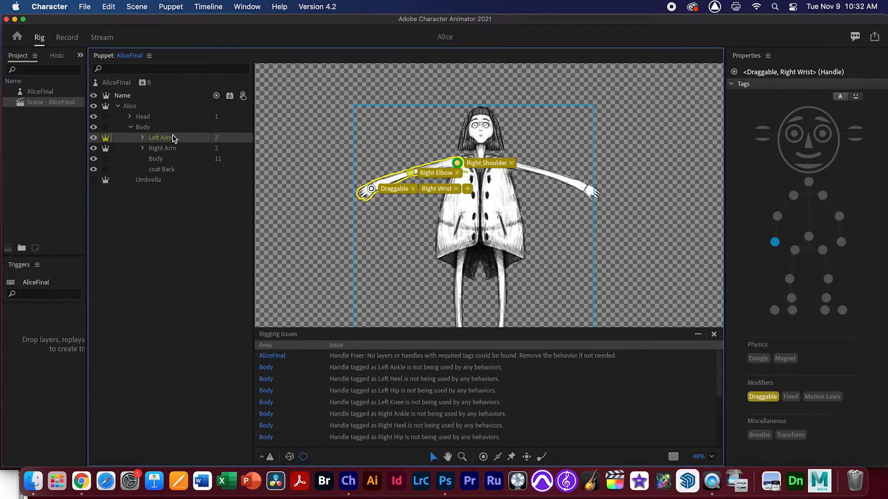
- Make the left arm's Left Wrist handle draggable
left_click(588, 192)
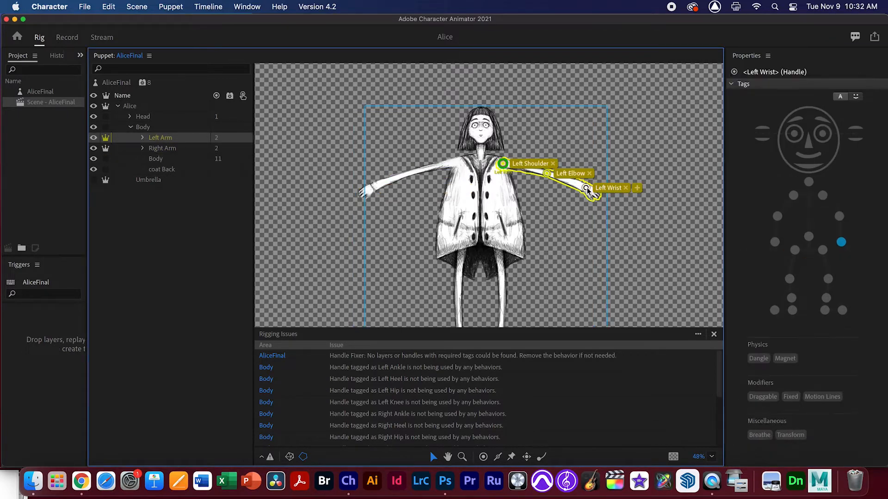
left_click(771, 397)
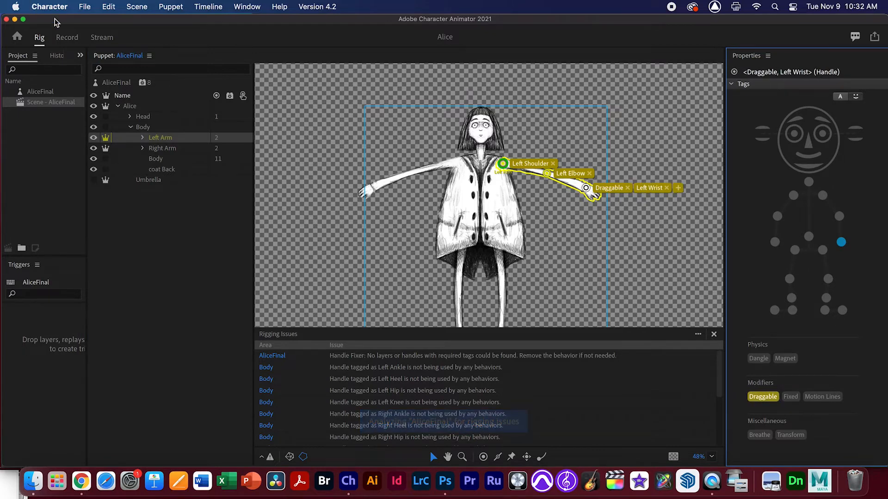
- Test the draggable wrists in the recording scene by moving both of the puppet's hands to different positions
left_click(67, 38)
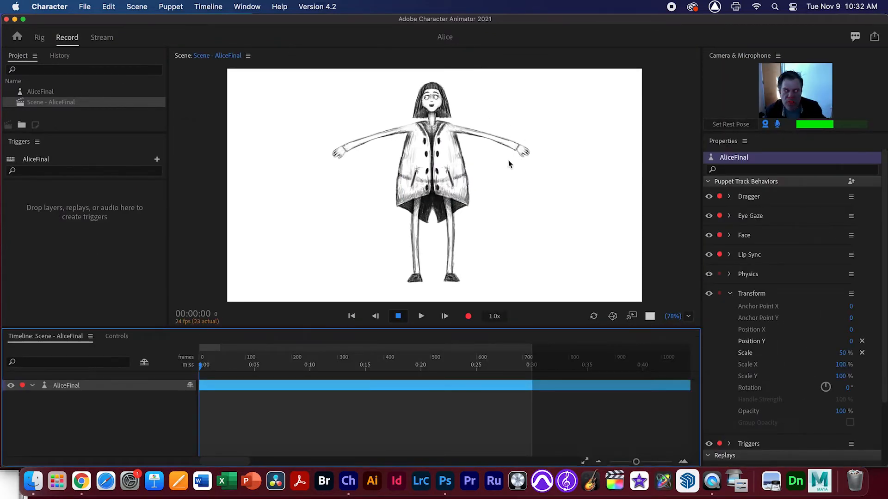
left_click_drag(522, 155, 495, 164)
left_click_drag(363, 160, 343, 167)
mouse_move(502, 168)
left_mouse_down()
mouse_move(537, 156)
mouse_move(512, 169)
left_mouse_up()
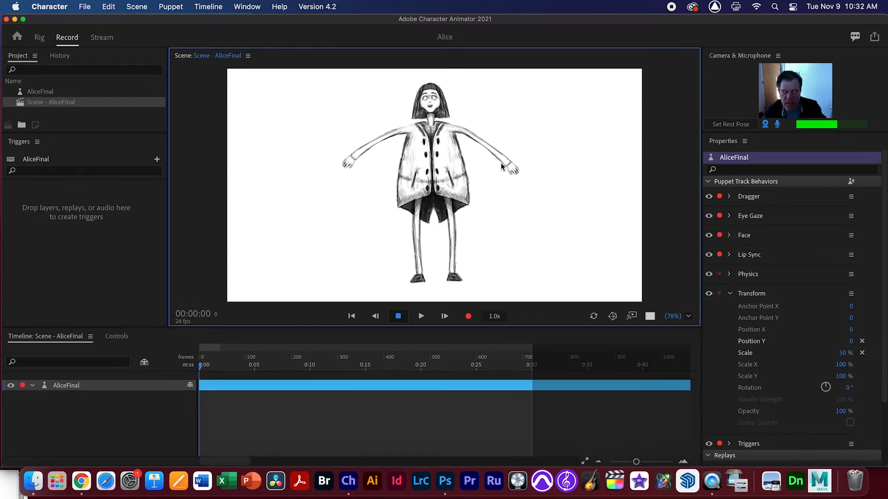
- Return to rigging and add sticks to the left arm from shoulder to elbow and from elbow to wrist
left_click(41, 39)
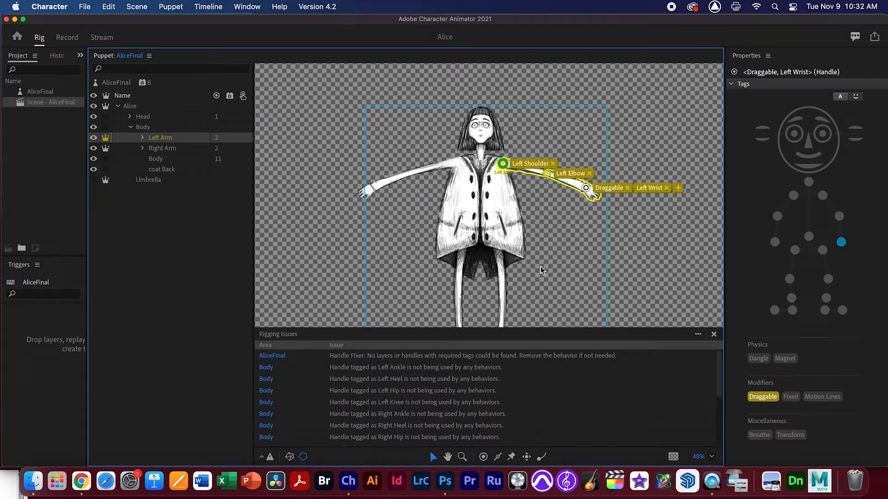
left_click(499, 459)
left_click(711, 457)
left_click(725, 372)
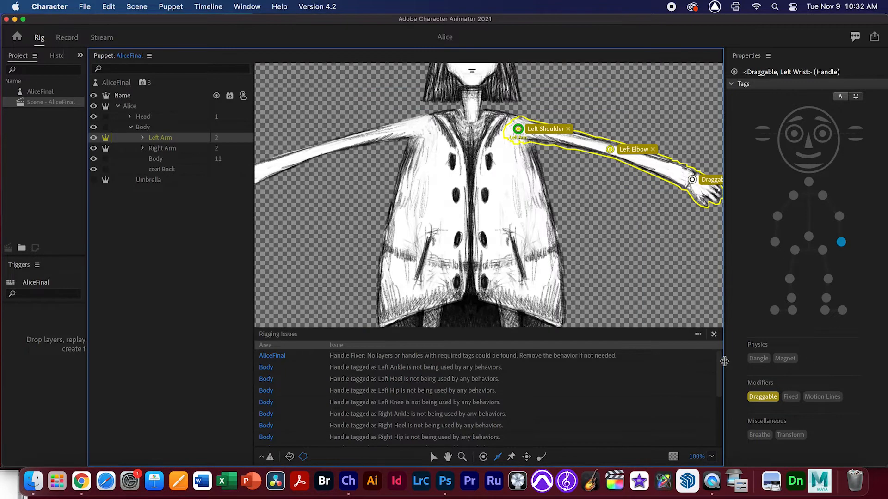
left_click_drag(559, 145, 525, 189)
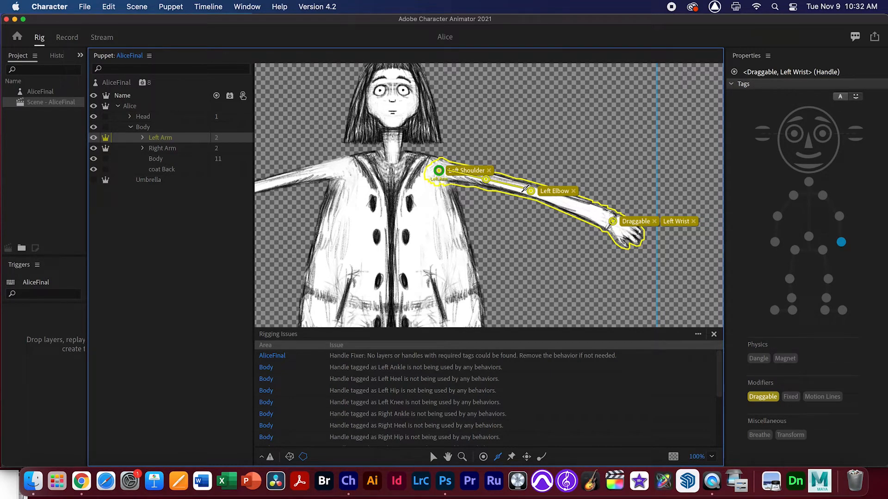
left_click_drag(524, 189, 524, 189)
left_click_drag(525, 190, 610, 222)
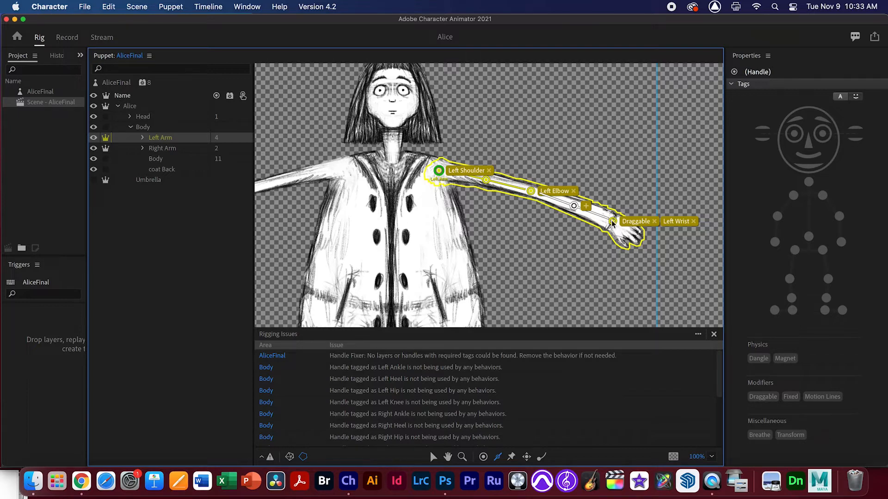
- Add sticks to the Right Arm layer from shoulder to elbow and from elbow to wrist
left_click(170, 149)
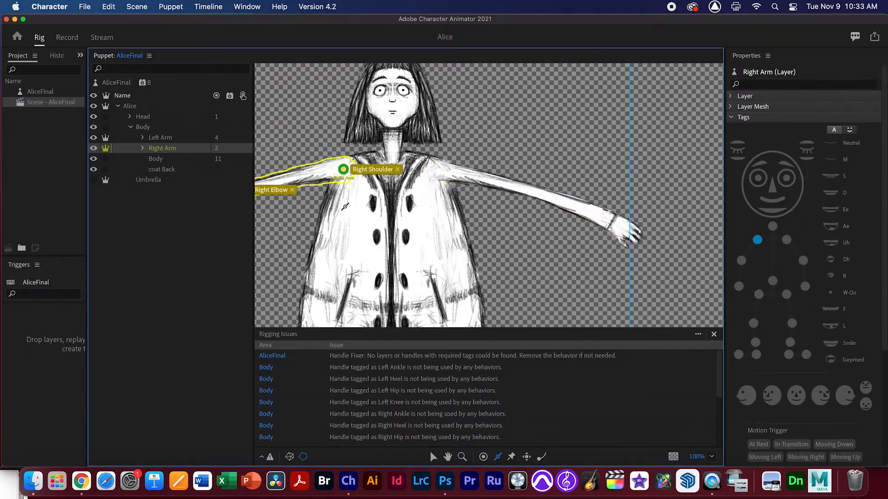
left_click_drag(343, 204, 506, 205)
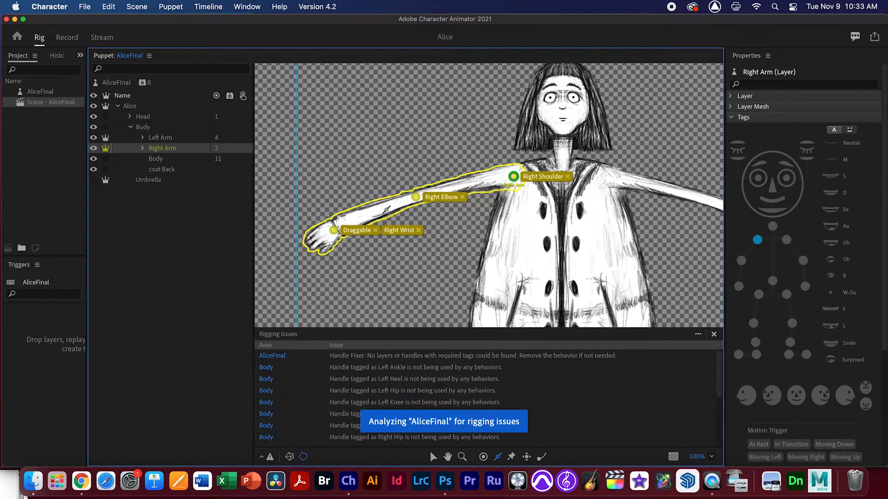
left_click_drag(506, 177, 342, 224)
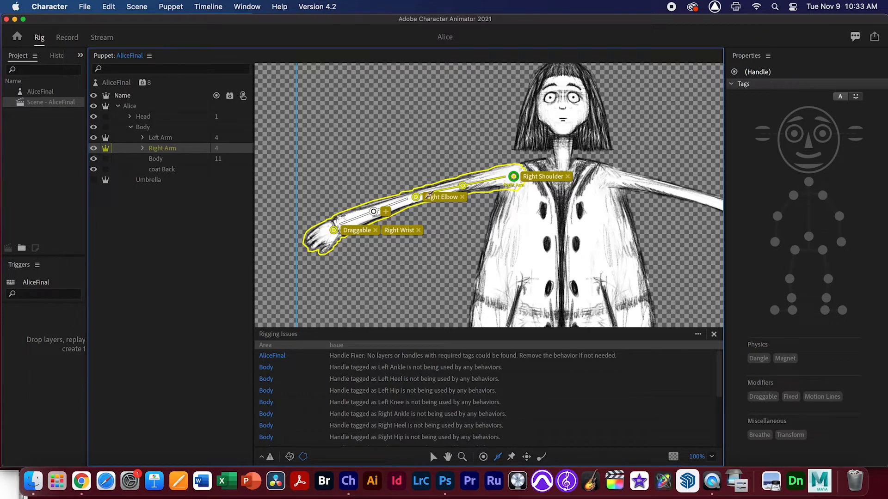
- On the Body layer inside the Body group, add a stick from hip to knee on each leg
left_click(183, 159)
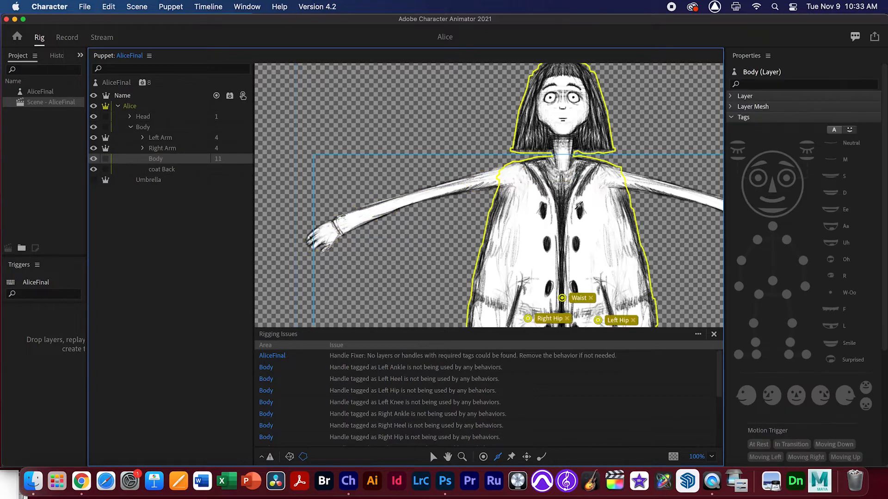
scroll(610, 220, "down", 5)
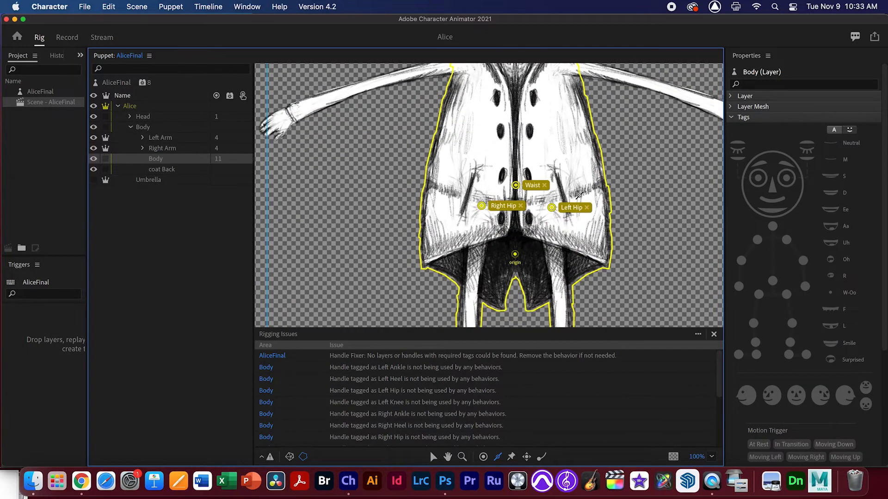
scroll(557, 221, "down", 5)
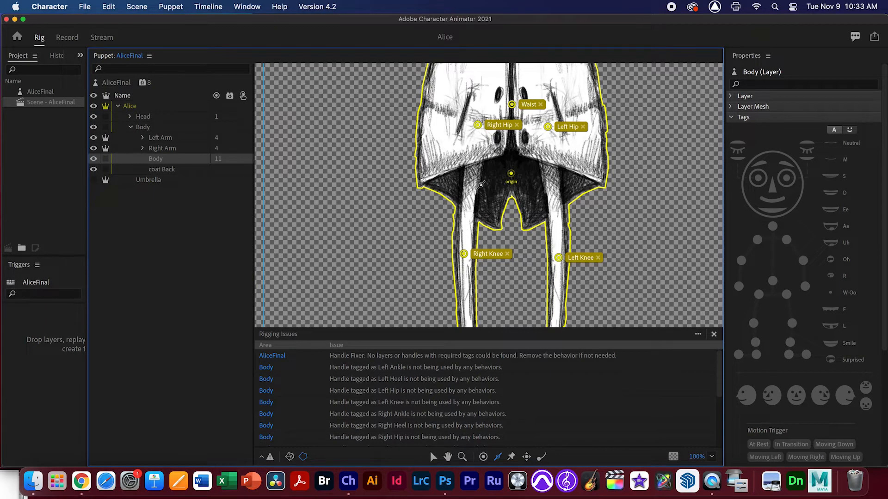
left_click_drag(476, 132, 465, 245)
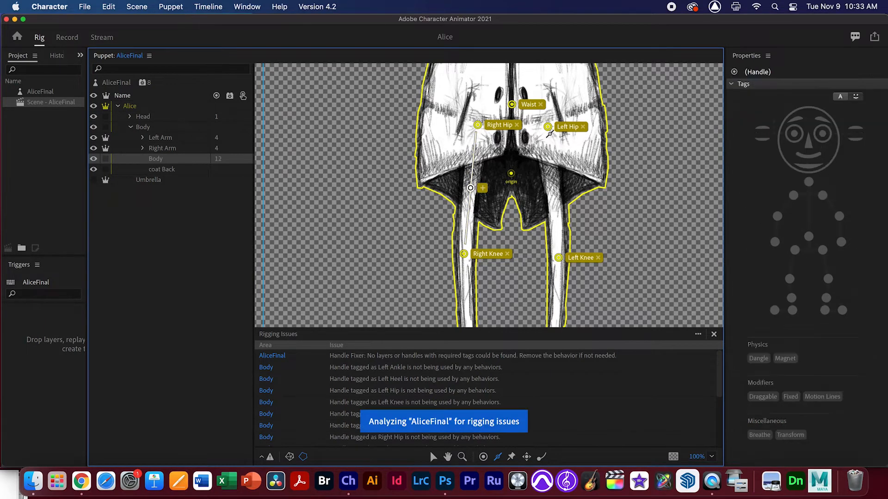
left_click_drag(548, 127, 561, 249)
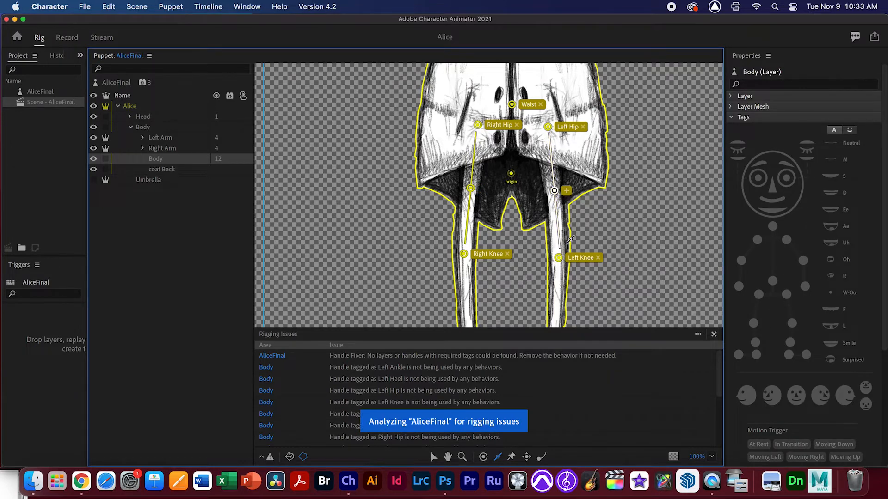
- Add a stick from knee to ankle on each lower leg
scroll(571, 199, "down", 5)
left_click_drag(578, 120, 572, 205)
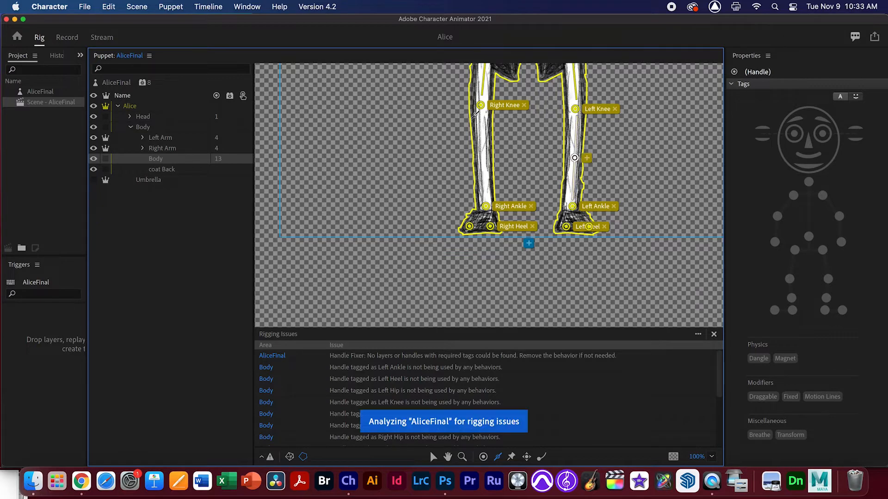
left_click_drag(480, 113, 487, 203)
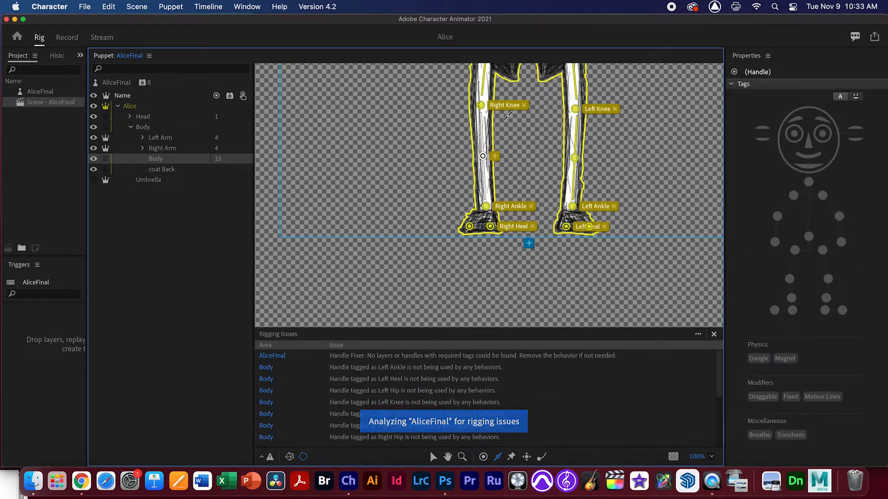
- Draw a second stick along each upper leg, from below the hip handle down to near the knee
left_click_drag(507, 114, 486, 257)
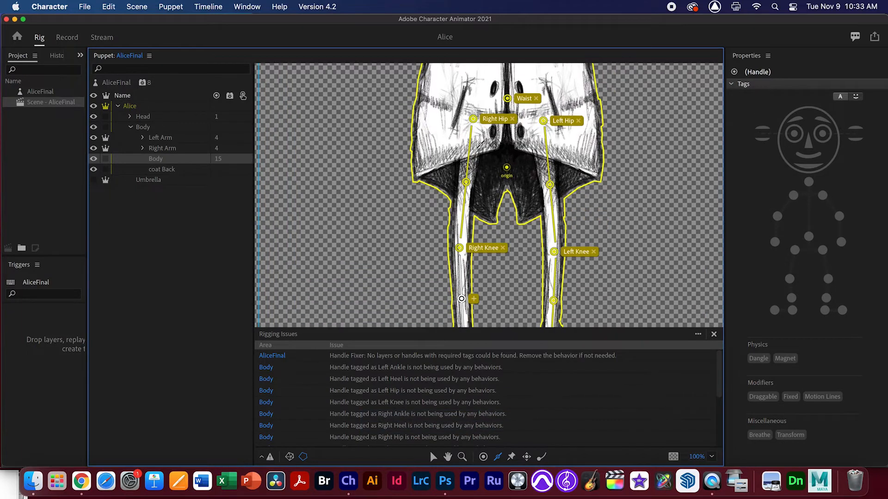
left_click_drag(483, 135, 466, 238)
left_click_drag(535, 135, 552, 239)
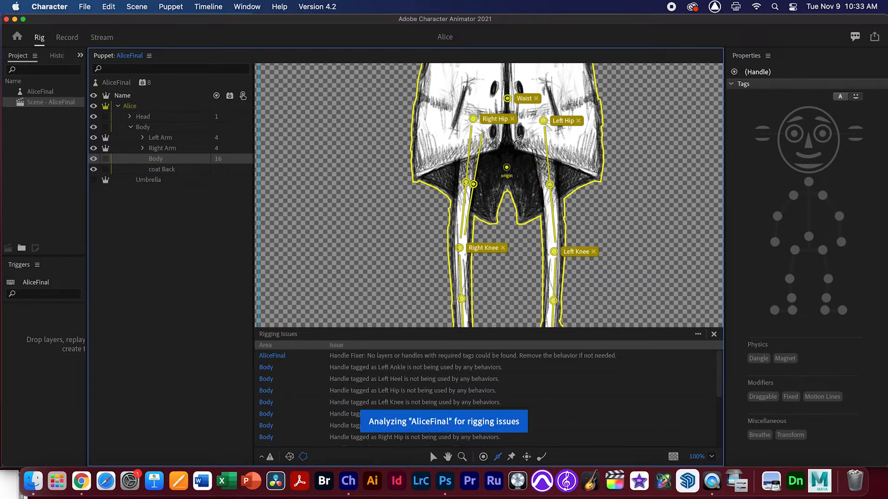
scroll(518, 141, "up", 5)
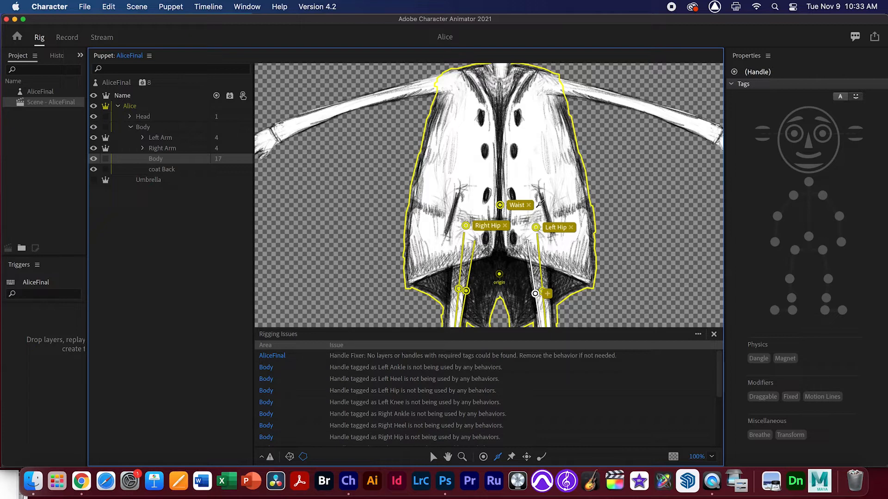
- Test the arm sticks in the recording scene by bending both arms in toward the coat
left_click(72, 39)
left_click_drag(525, 150, 451, 172)
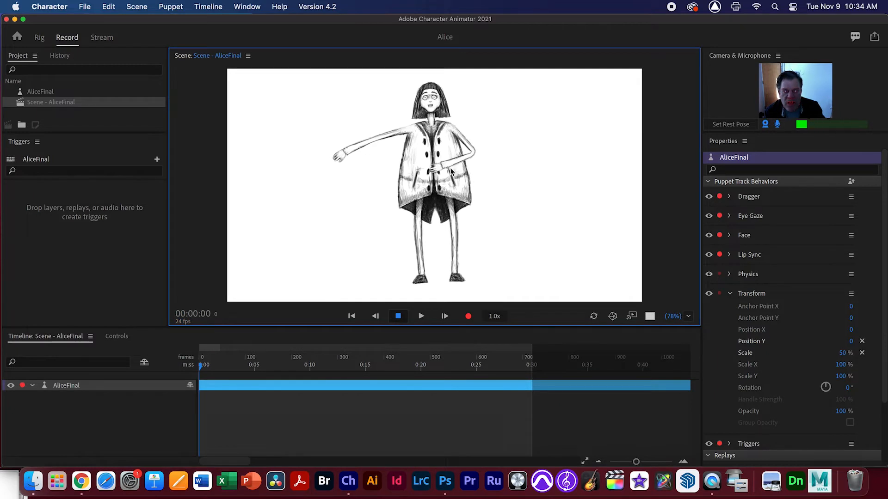
left_click_drag(383, 178, 455, 177)
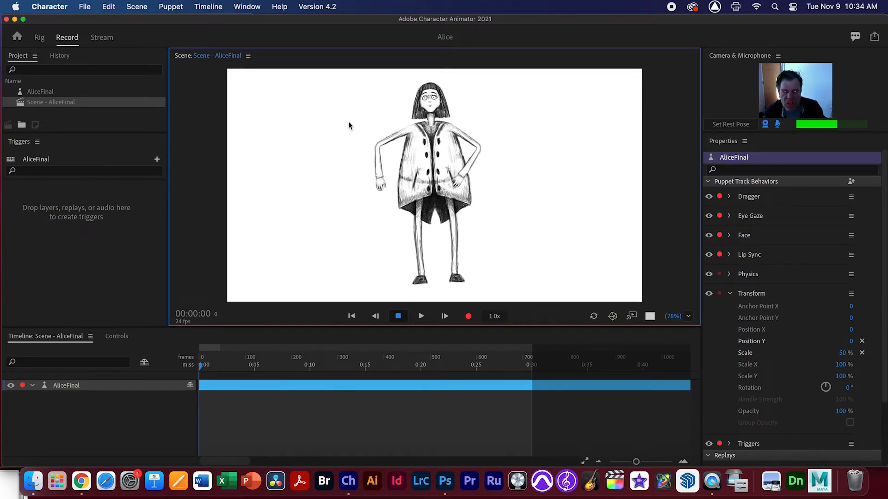
- Return to rigging and add the Limb IK behavior to the whole AliceFinal puppet
left_click(41, 39)
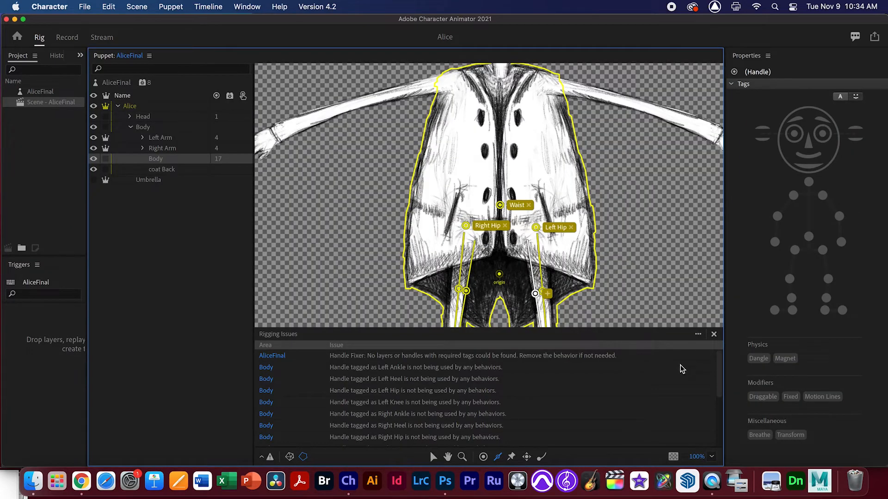
left_click(711, 457)
left_click(730, 284)
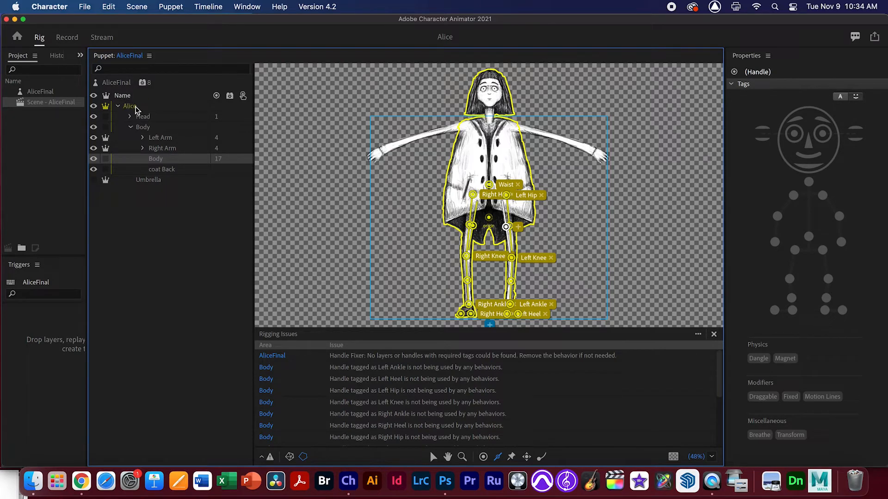
left_click(118, 82)
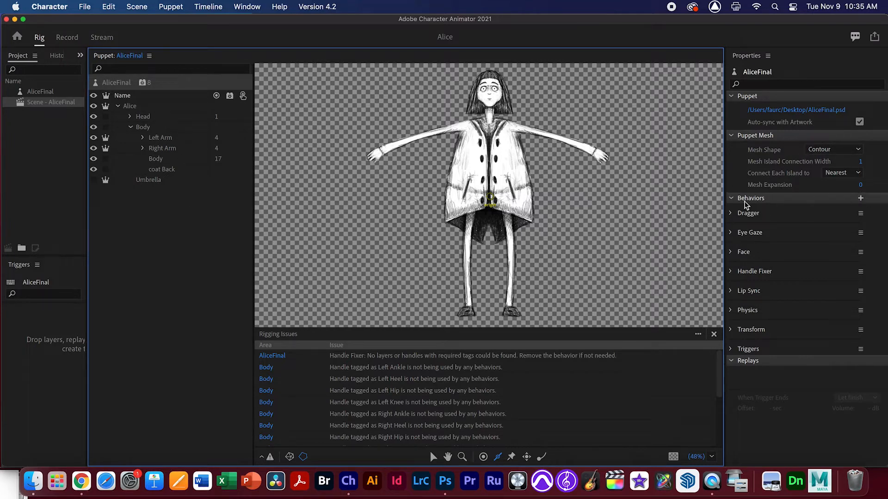
left_click(861, 199)
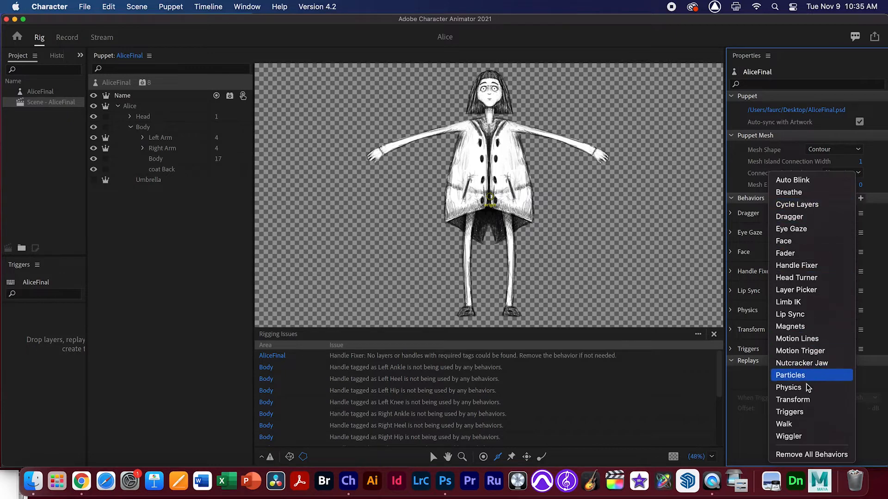
left_click(804, 306)
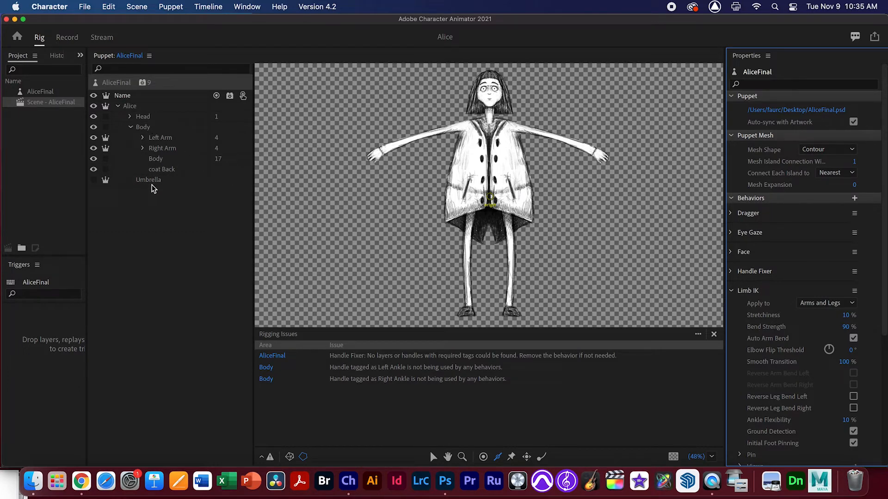
- Expand the Limb IK behavior's handles and check which body parts have an assigned handle
scroll(771, 349, "down", 4)
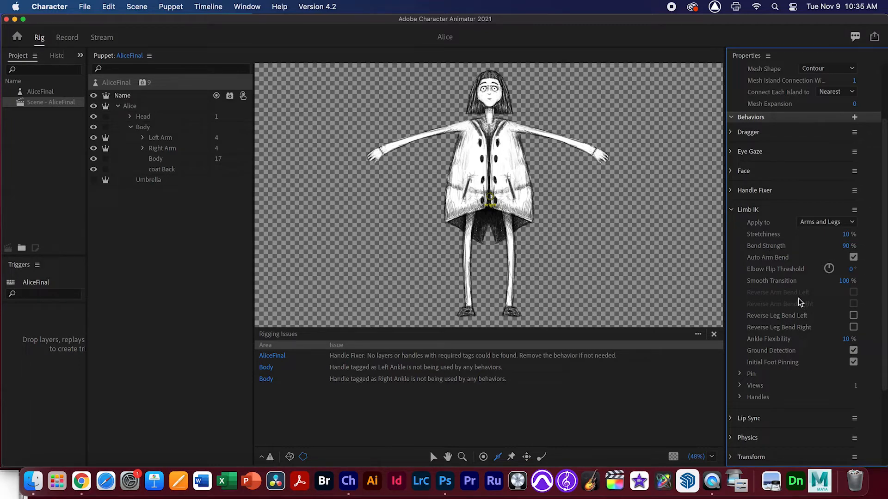
scroll(777, 348, "down", 2)
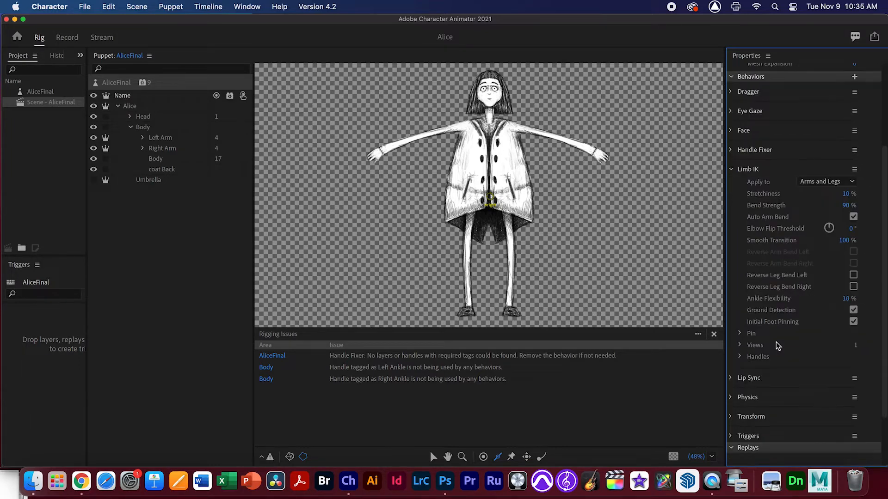
left_click(739, 356)
scroll(758, 356, "down", 12)
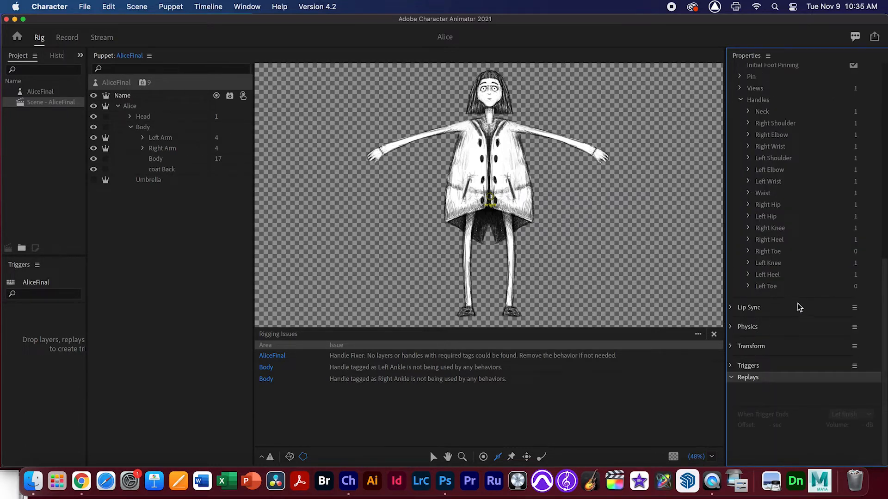
scroll(885, 303, "up", 3)
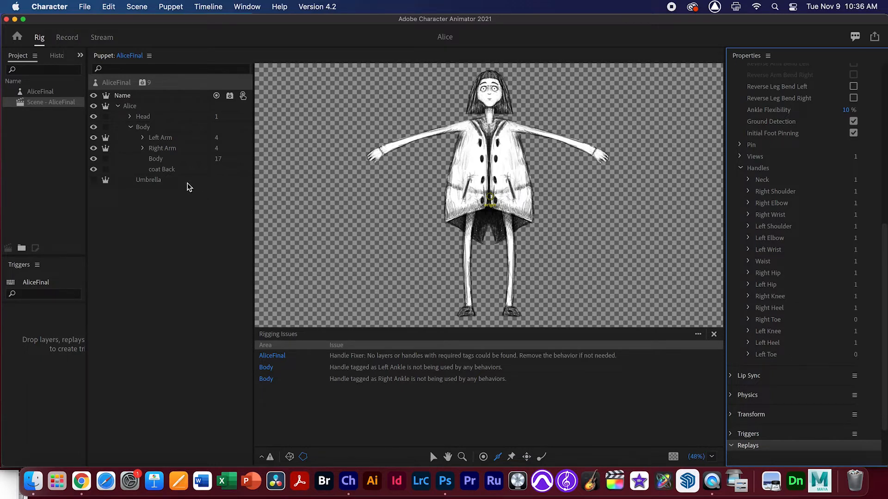
- Tag the outer handle on each foot of the Body layer as Right Toe and Left Toe
left_click(160, 128)
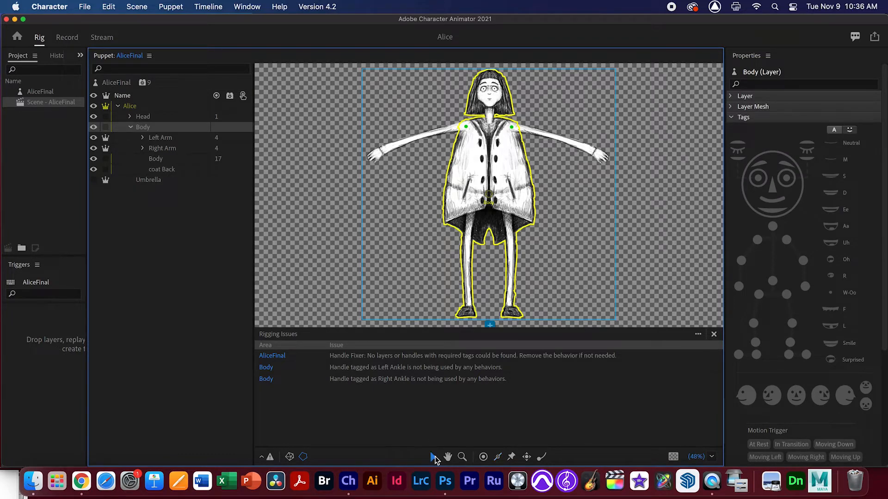
left_click(170, 159)
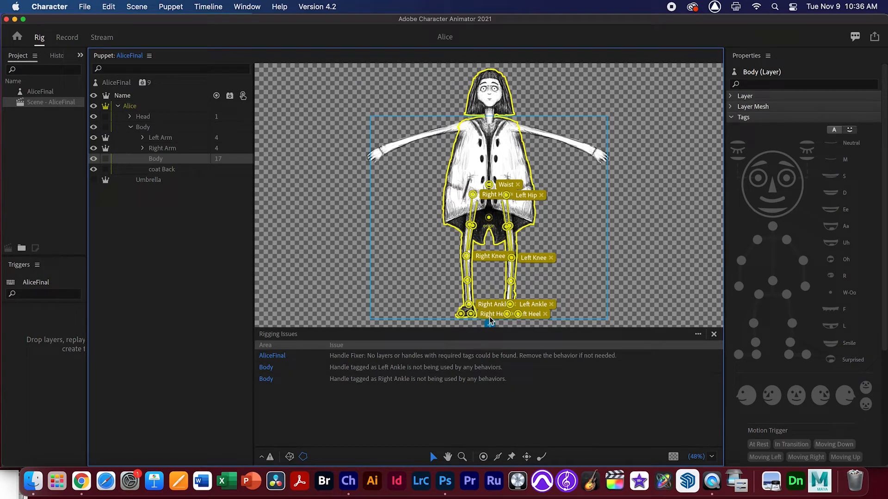
left_click(710, 458)
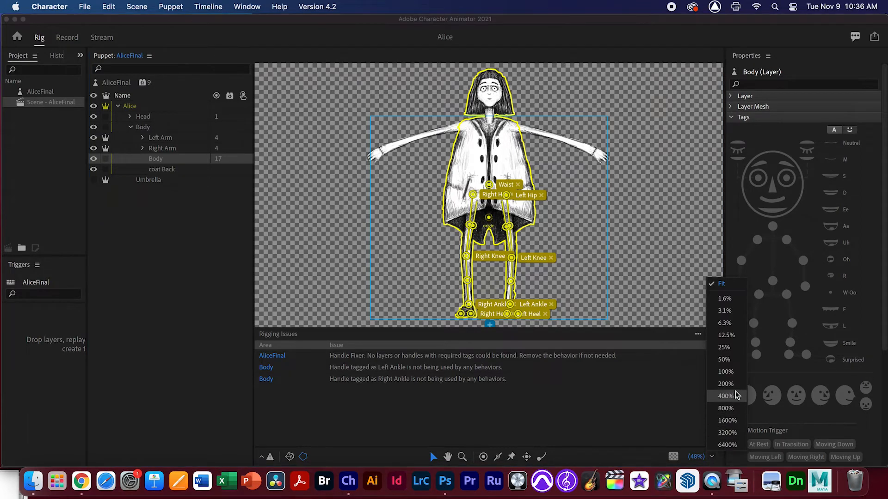
left_click(726, 384)
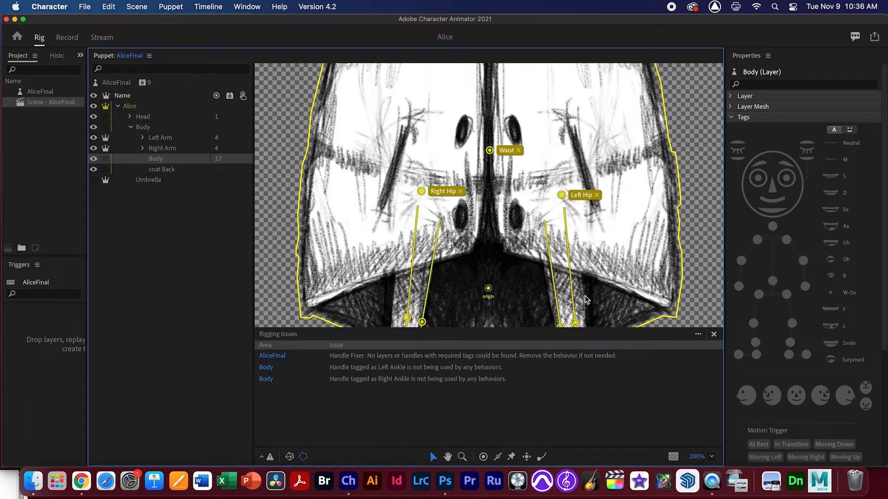
scroll(518, 291, "down", 10)
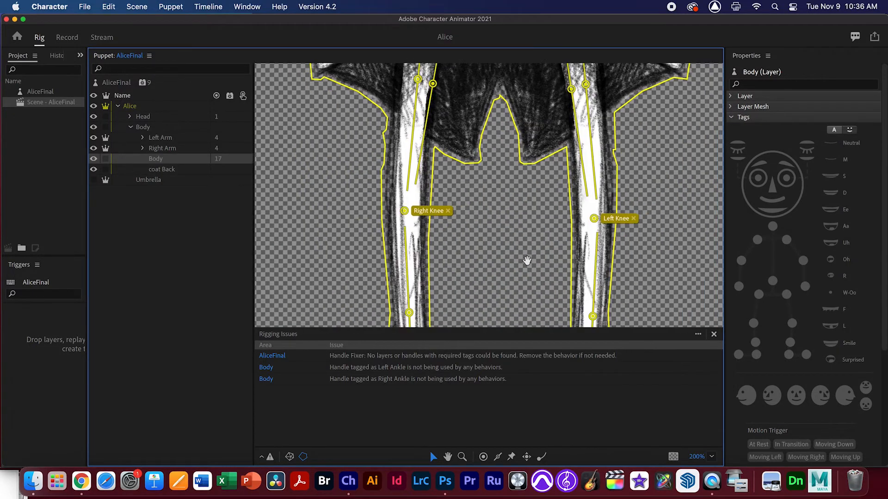
scroll(522, 292, "down", 10)
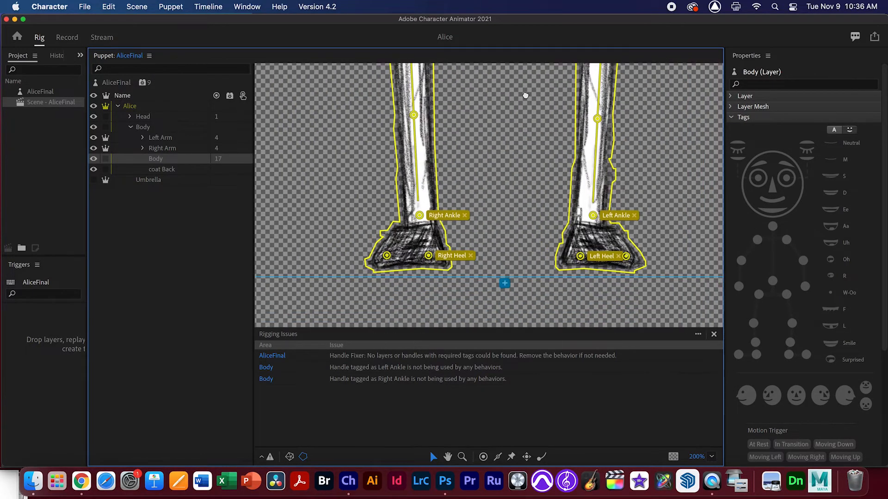
left_click(387, 255)
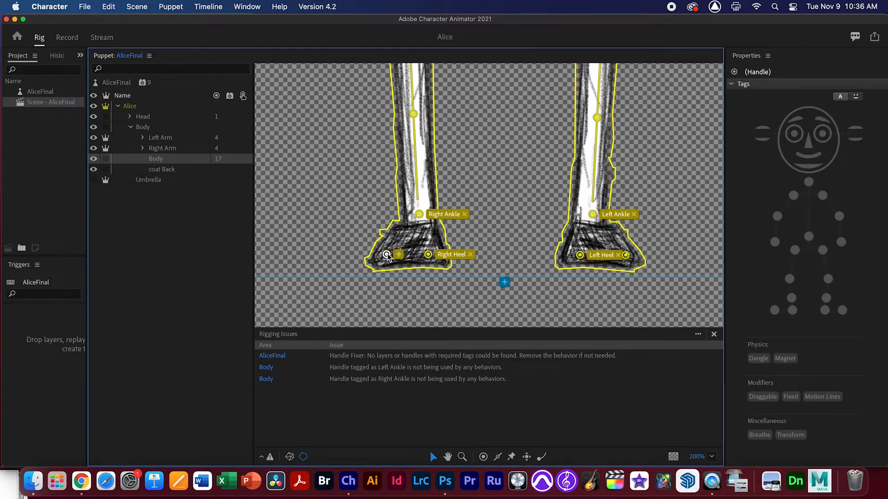
left_click(774, 311)
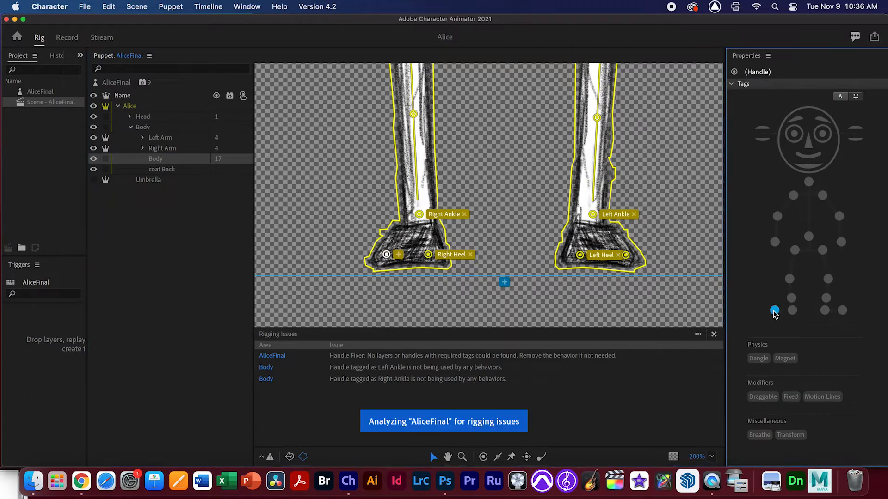
left_click(626, 255)
left_click(842, 311)
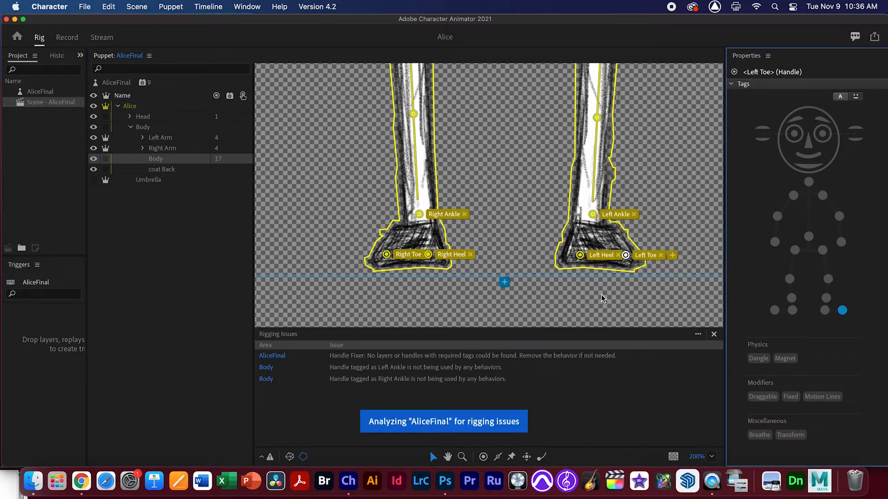
left_click(711, 459)
left_click(734, 284)
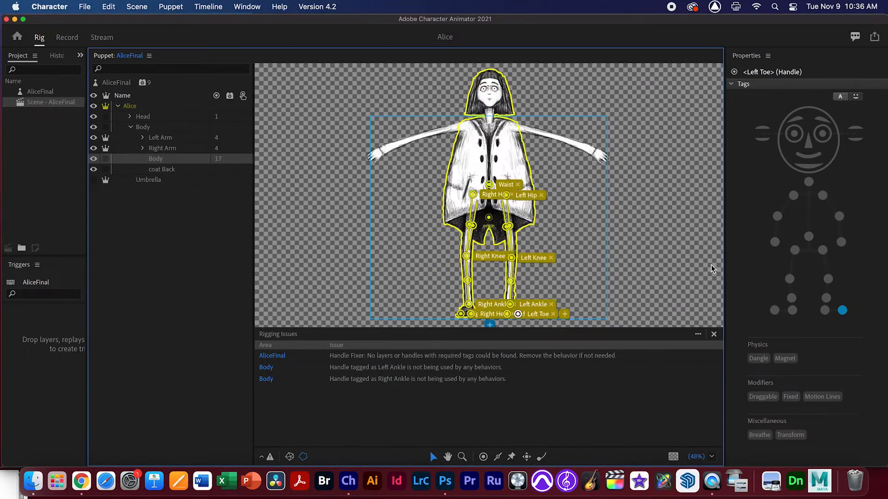
- Check the whole puppet's Limb IK handle list for unassigned body parts, and collapse the behavior
left_click(109, 81)
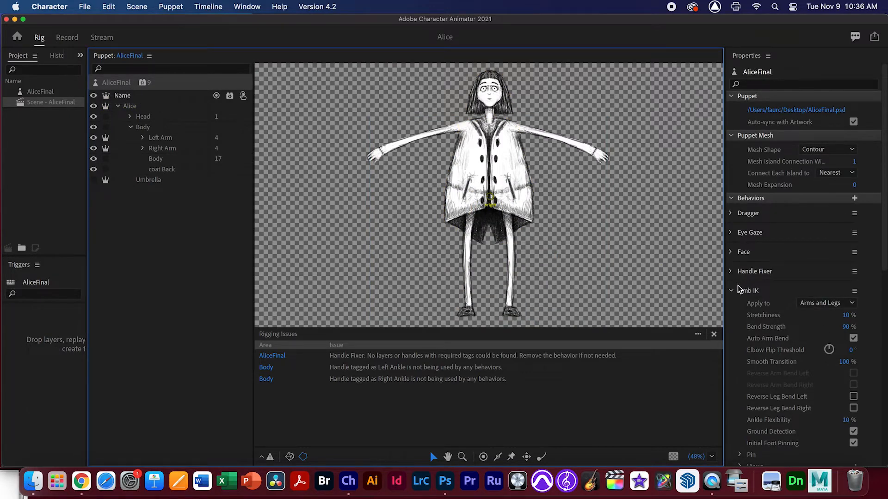
scroll(827, 348, "down", 3)
scroll(792, 370, "down", 6)
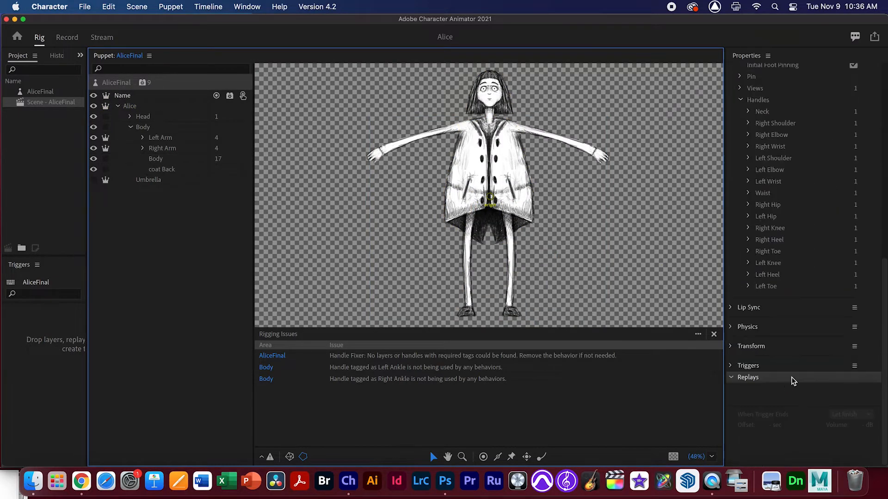
scroll(874, 287, "up", 4)
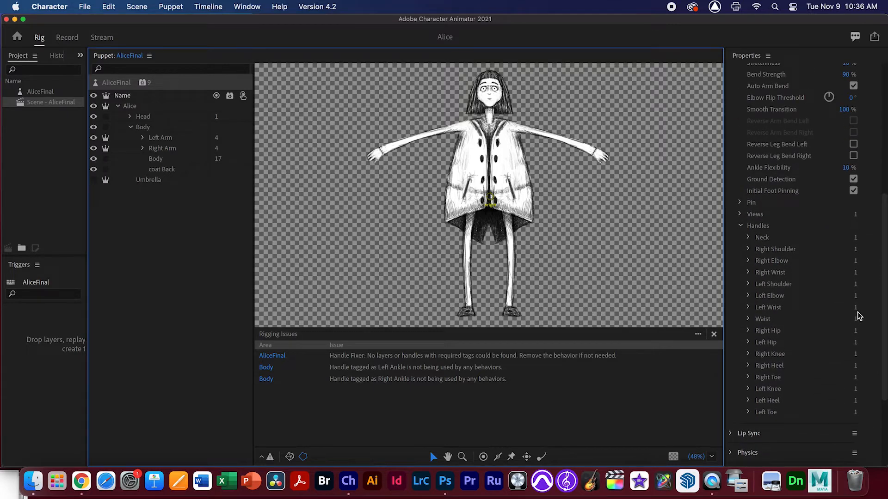
left_click(740, 226)
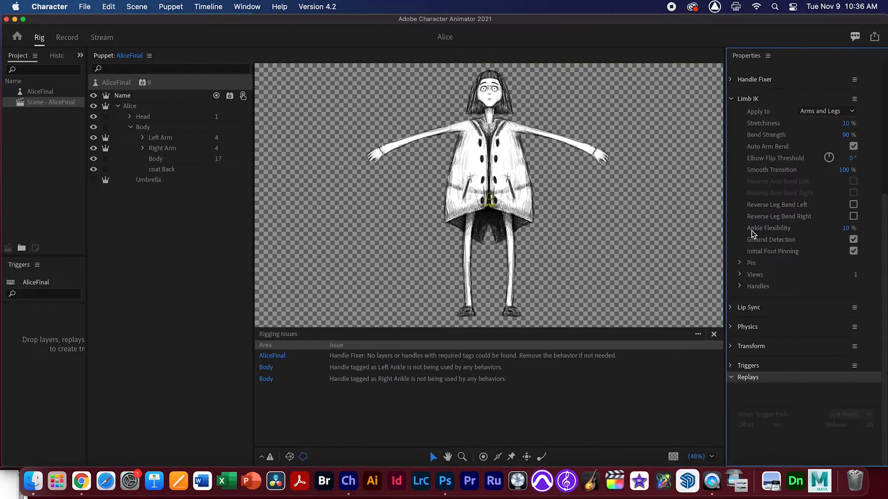
left_click(731, 99)
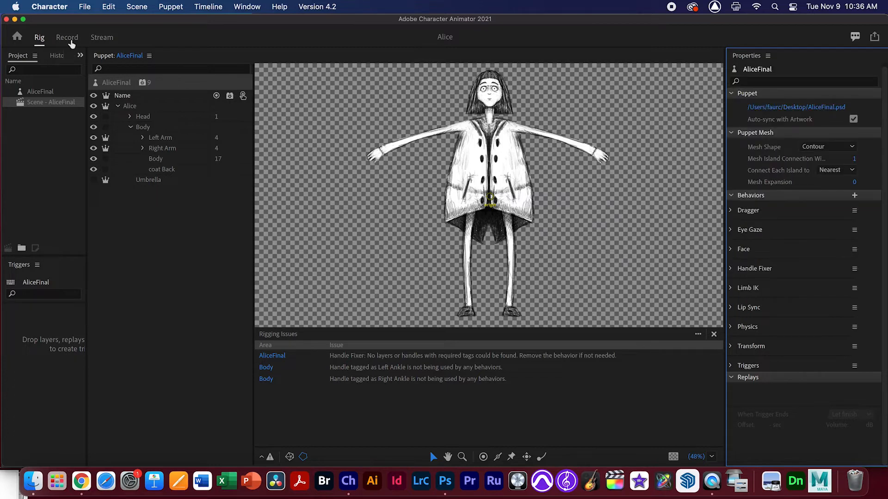
- In the recording scene, set Limb IK's Stretchiness to 0% and test it by moving the arm on the scene's right side
left_click(67, 37)
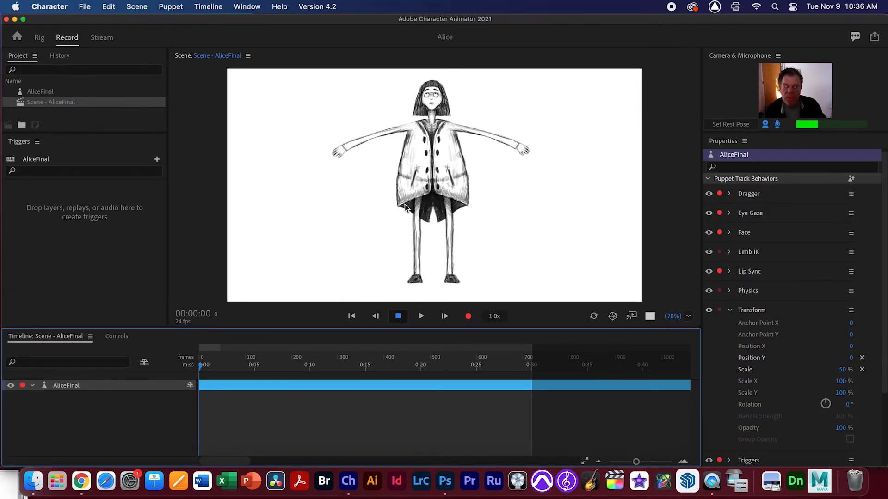
left_click_drag(524, 157, 497, 92)
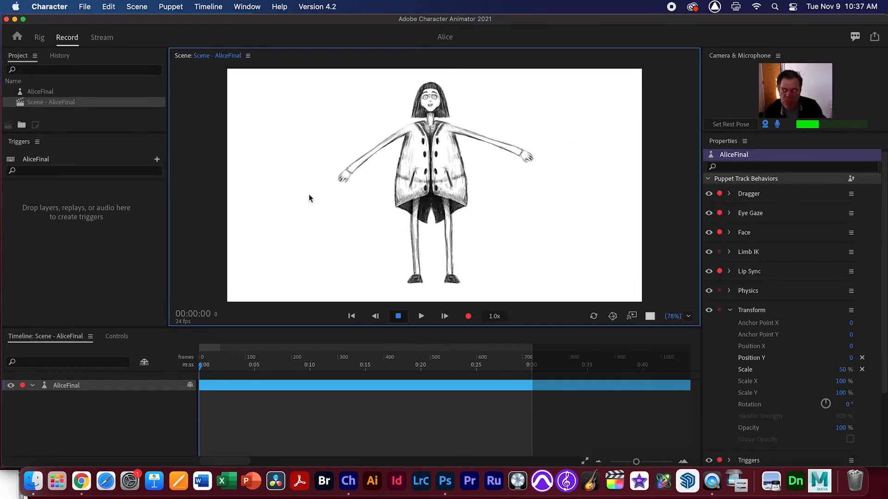
left_click(730, 252)
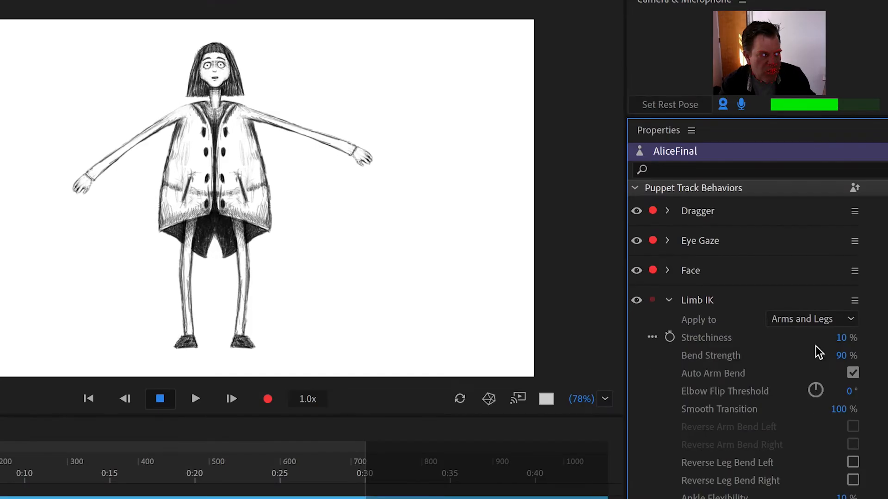
left_click_drag(852, 340, 798, 342)
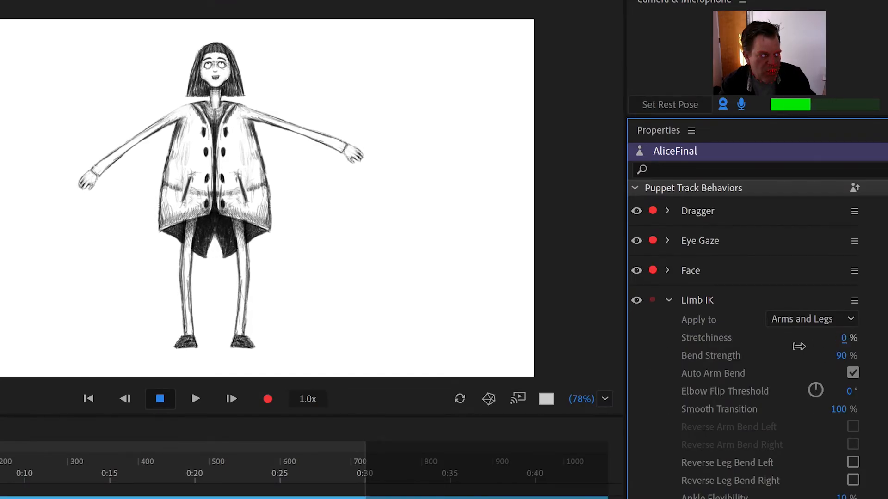
left_click_drag(369, 155, 272, 188)
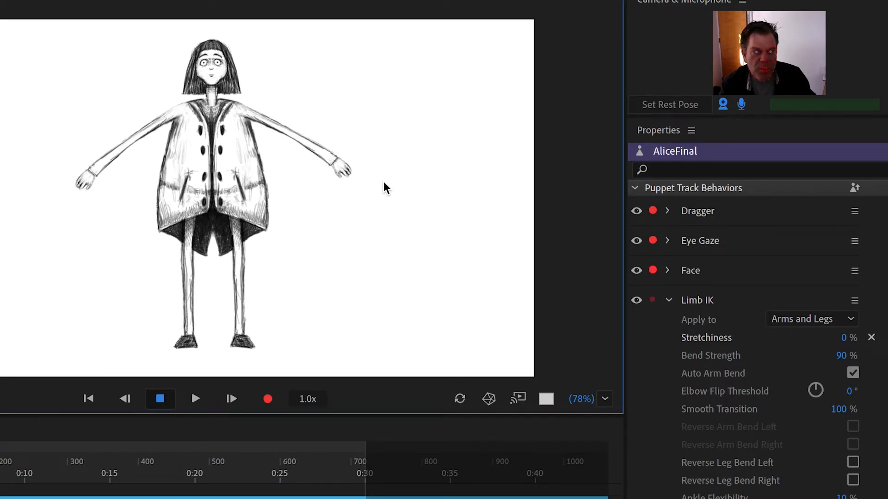
left_click_drag(359, 177, 360, 136)
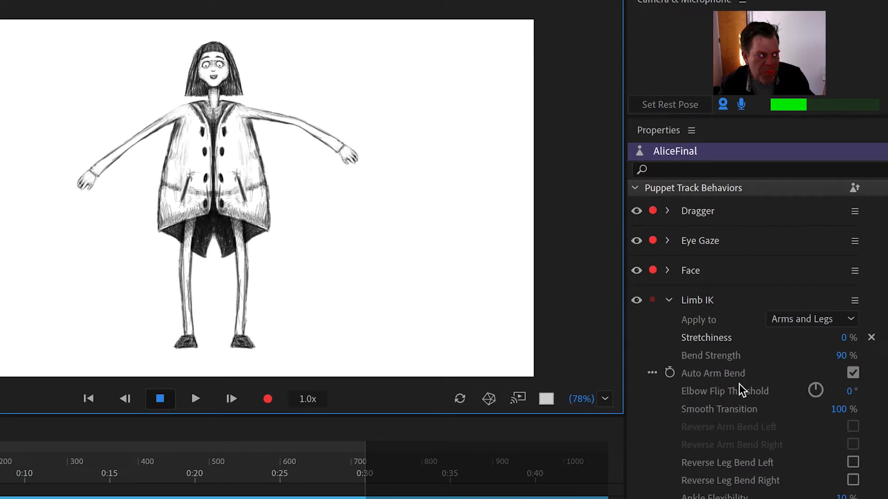
- Set Limb IK's Elbow Flip Threshold to 47°, testing values by moving both arms down until the hands rest on the coat
mouse_move(701, 396)
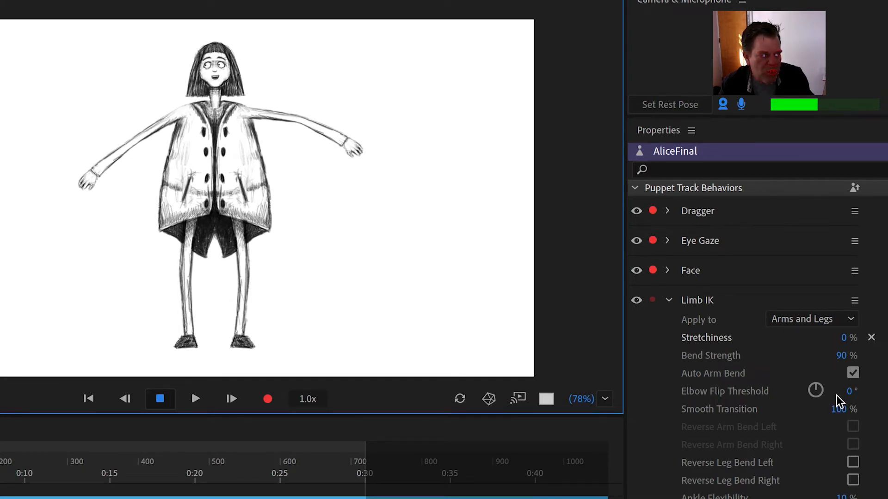
left_click_drag(849, 391, 867, 392)
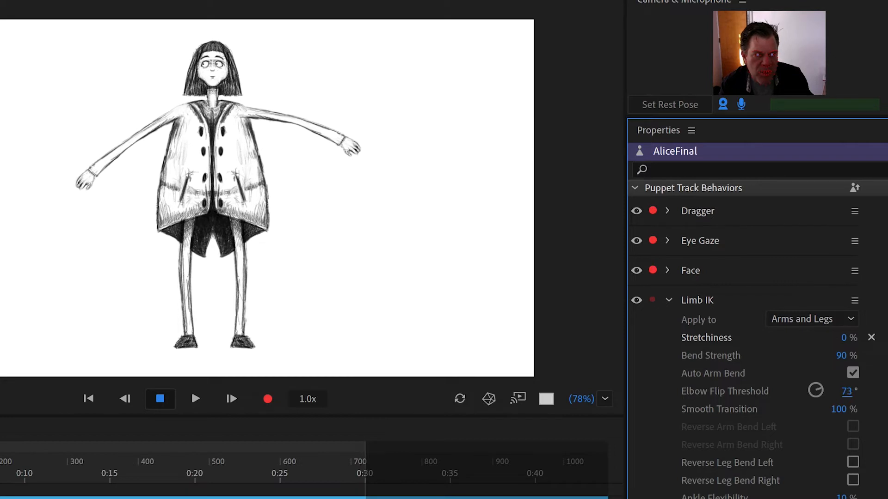
left_click_drag(353, 149, 336, 118)
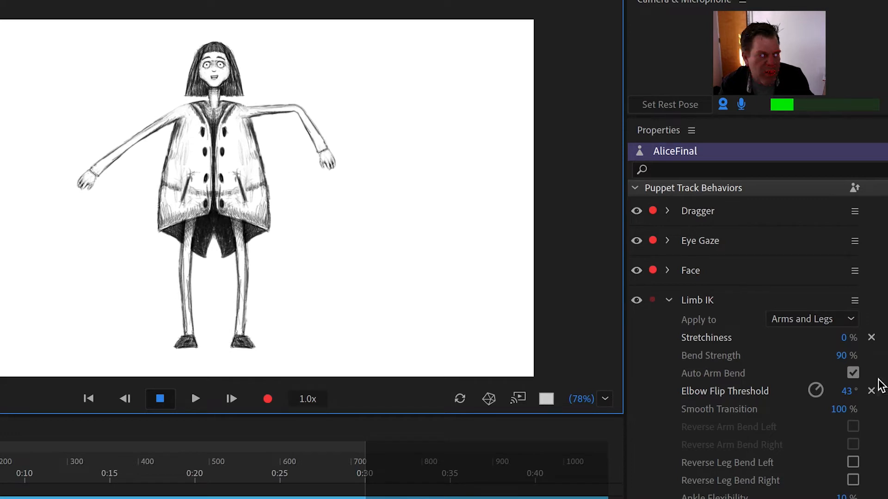
left_click_drag(848, 394, 883, 391)
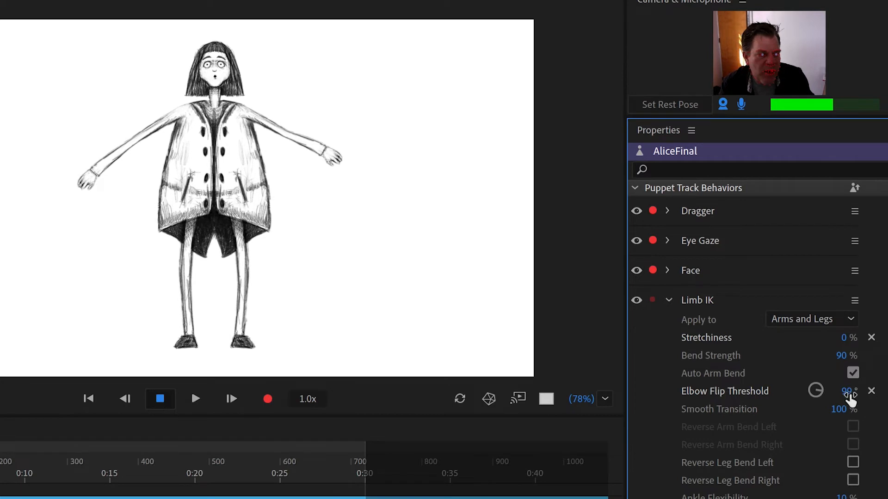
left_click_drag(85, 182, 157, 205)
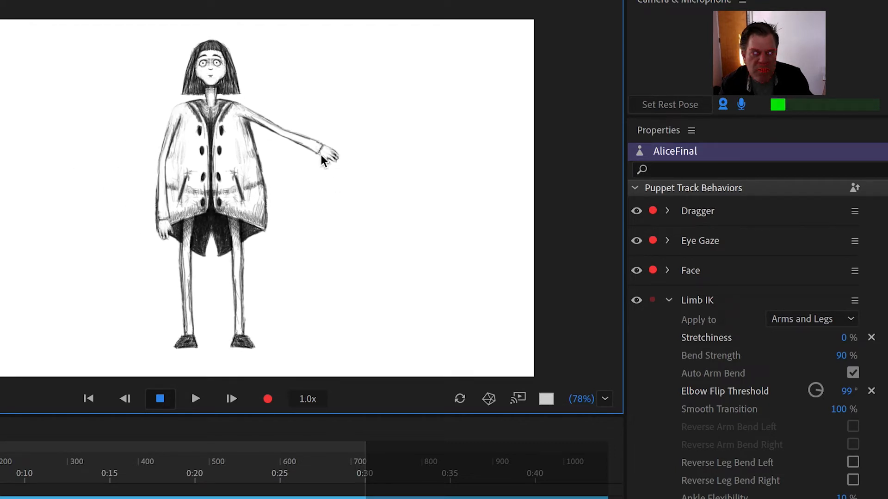
left_click(847, 393)
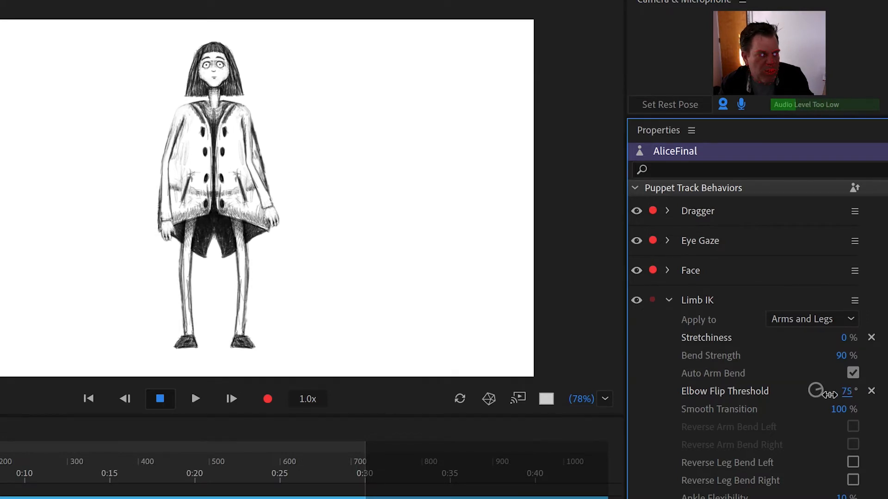
left_click_drag(273, 214, 228, 209)
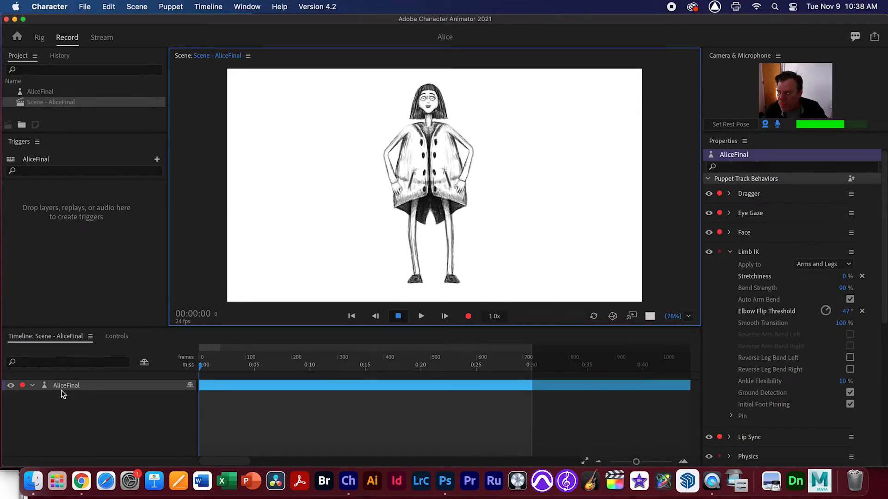
- Disarm the AliceFinal track, try to move an arm, and arm the track for recording again
left_click(23, 386)
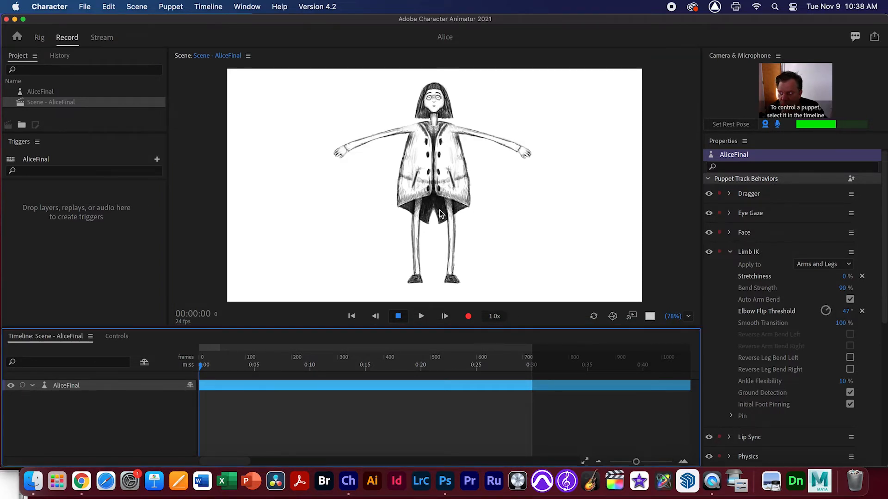
left_click(518, 161)
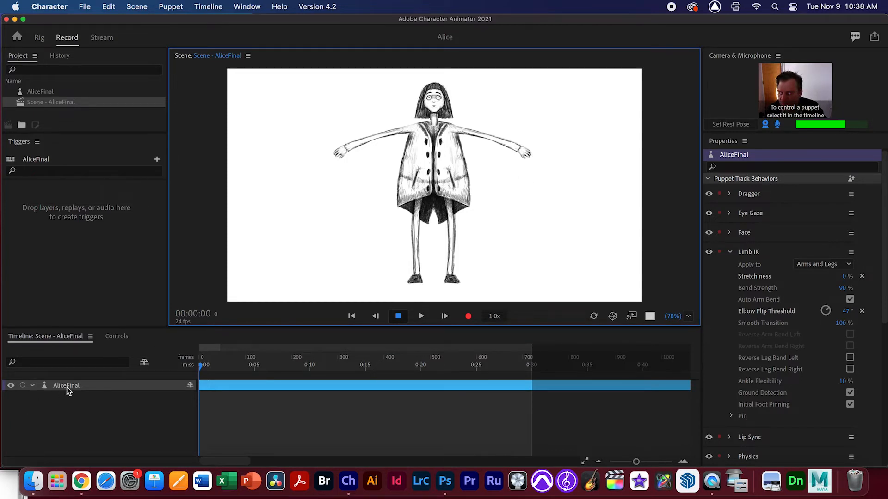
left_click(205, 367)
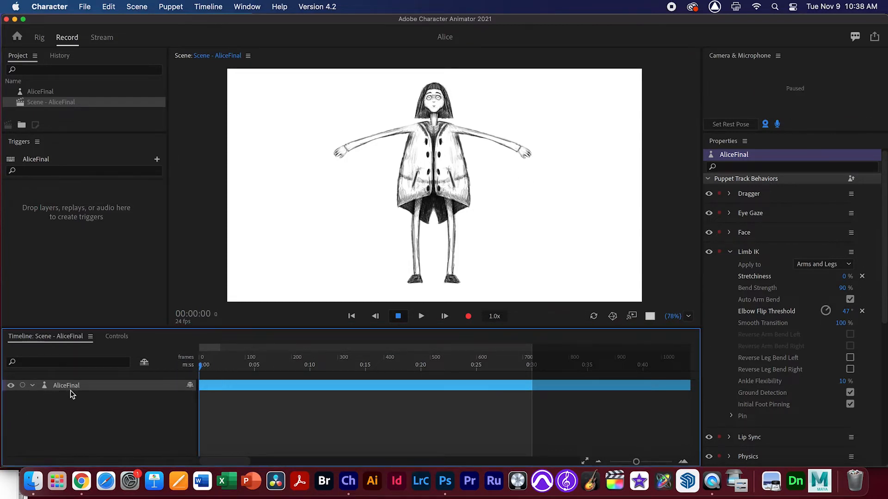
left_click(22, 385)
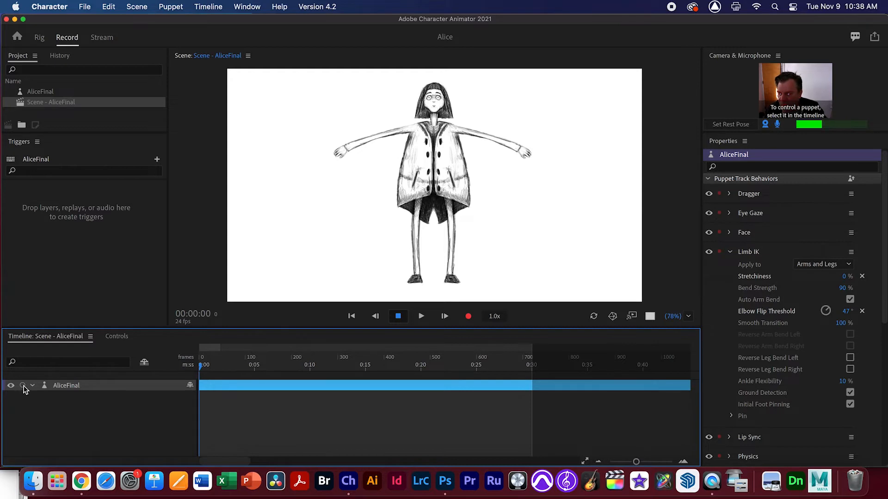
- Examine the scene's length on the timeline and show the properties of Scene - AliceFinal
left_click_drag(251, 365, 200, 365)
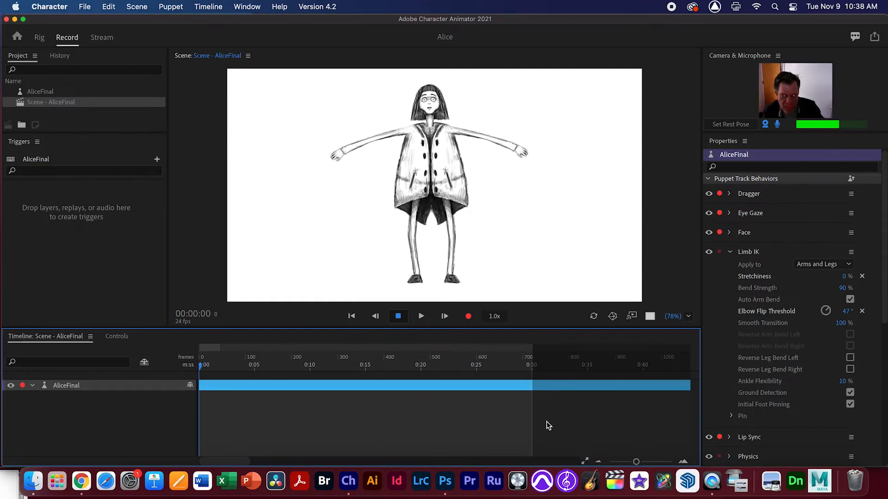
mouse_move(635, 462)
left_mouse_down()
mouse_move(628, 462)
mouse_move(637, 464)
left_mouse_up()
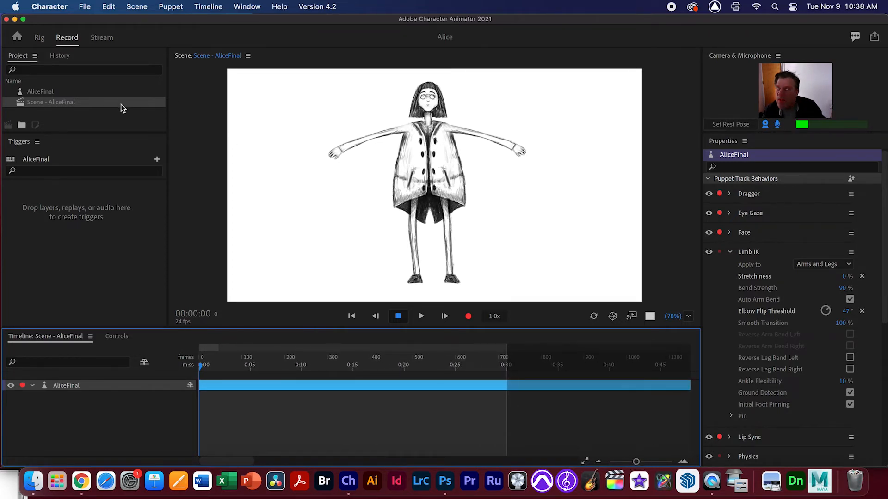
left_click(21, 105)
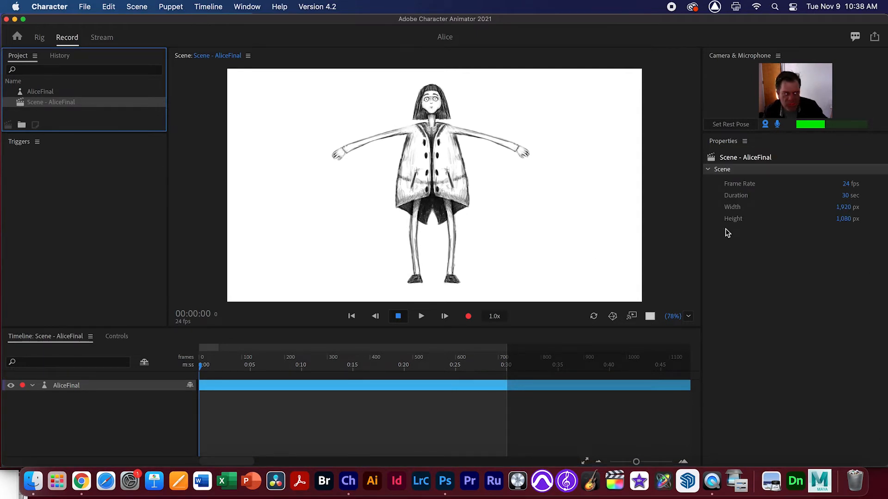
- Set the scene's duration to 45 seconds and check its frame rate setting
left_click(846, 196)
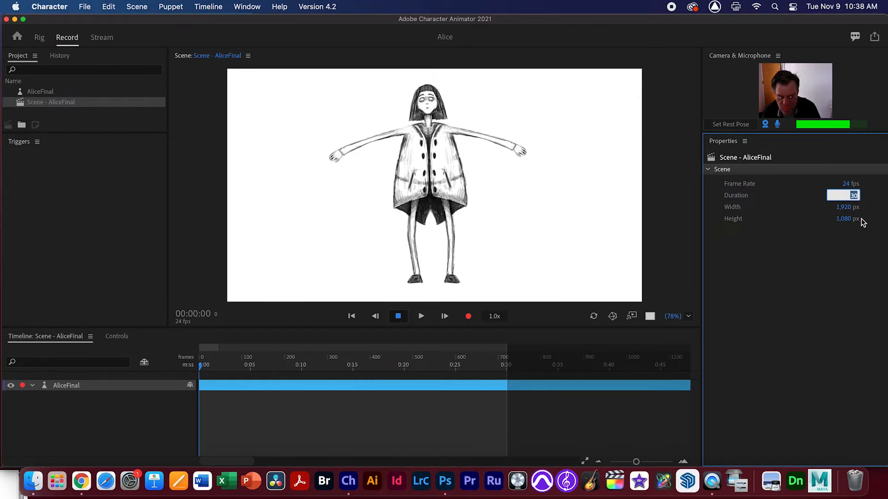
type("45")
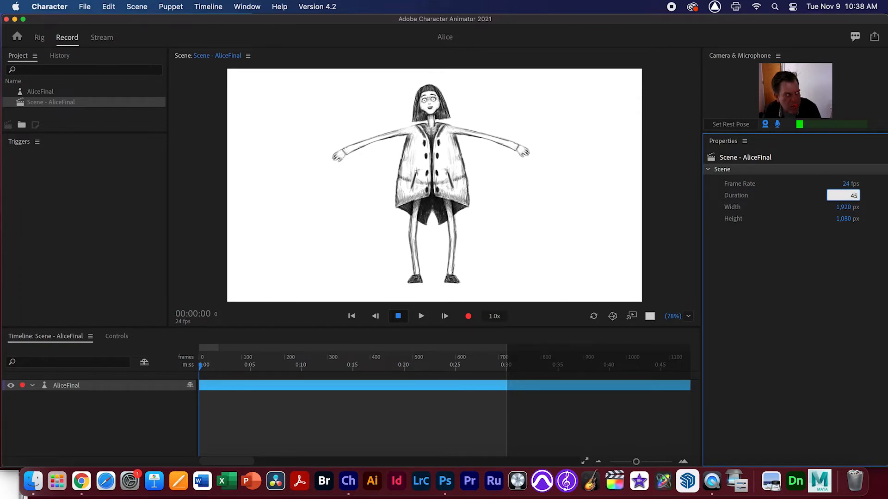
key("Return")
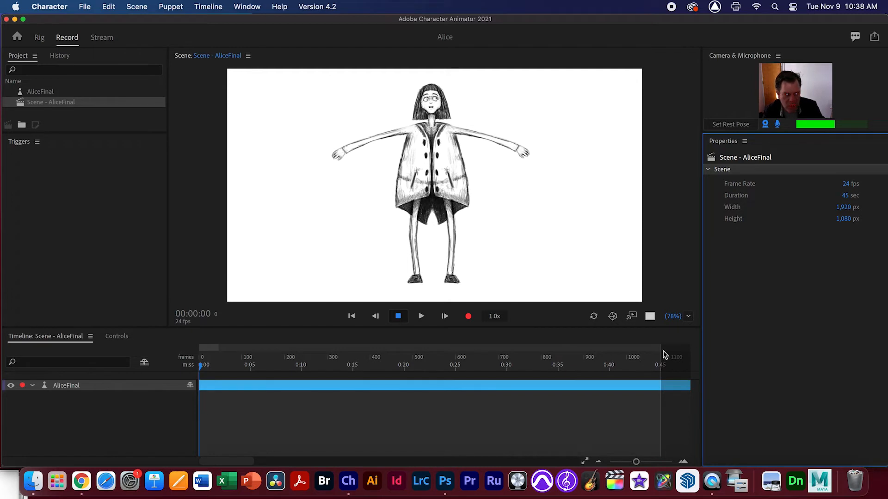
left_click(848, 185)
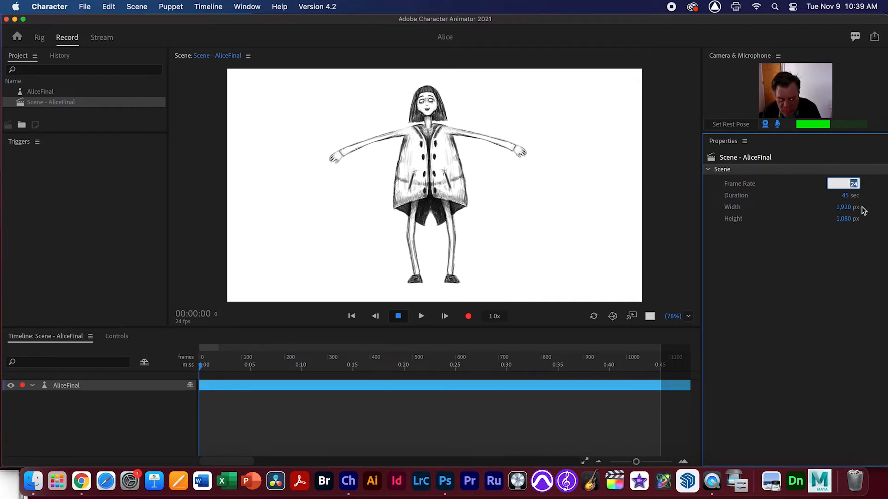
left_click(827, 258)
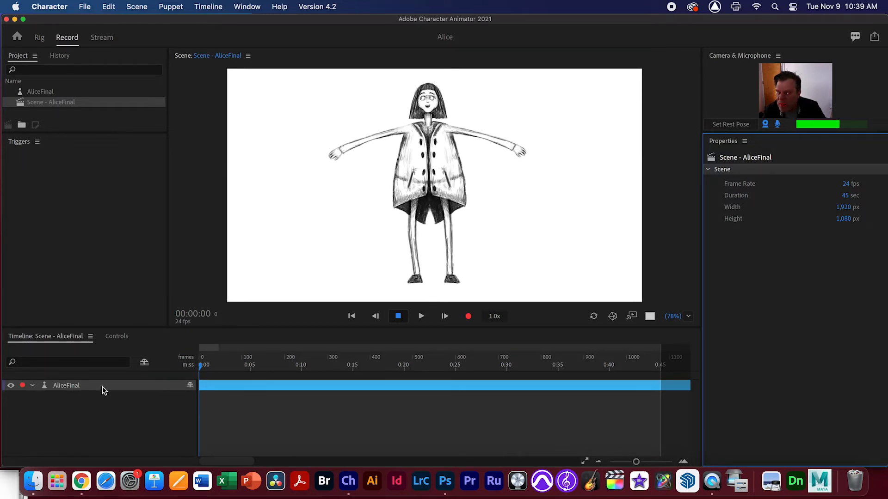
- Show the AliceFinal track's behaviors and collapse the Limb IK and Transform settings
left_click(64, 390)
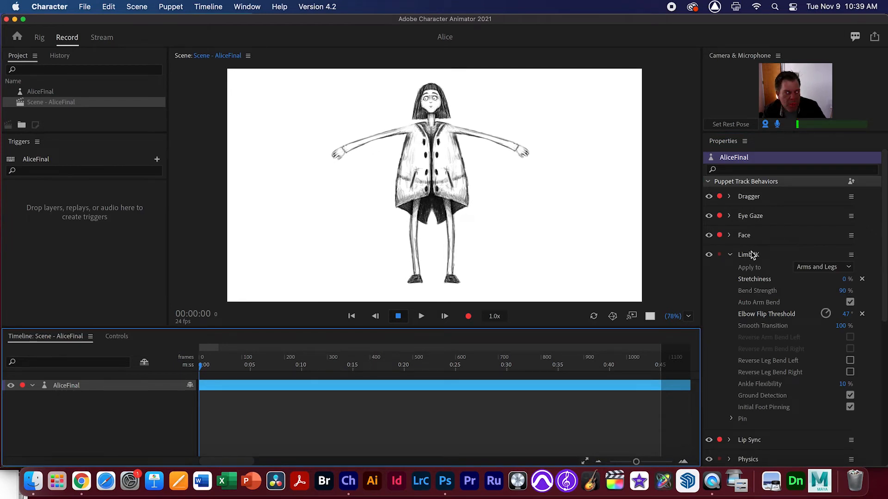
left_click(729, 254)
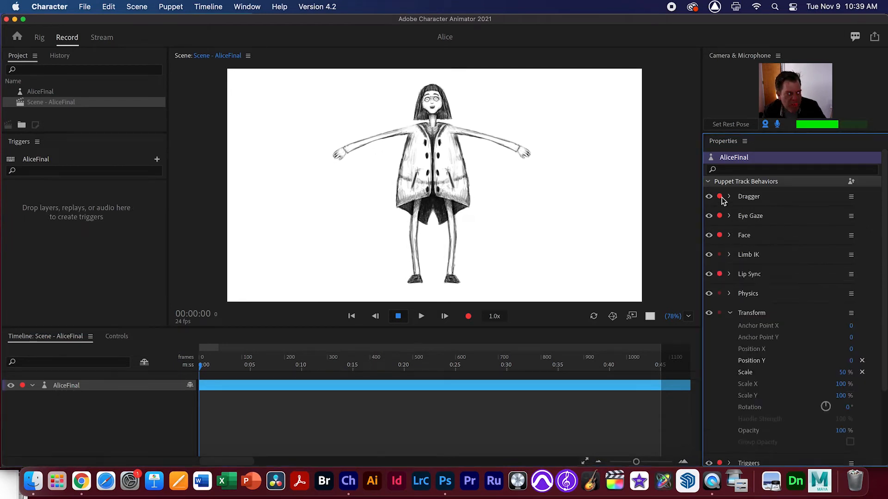
left_click(729, 314)
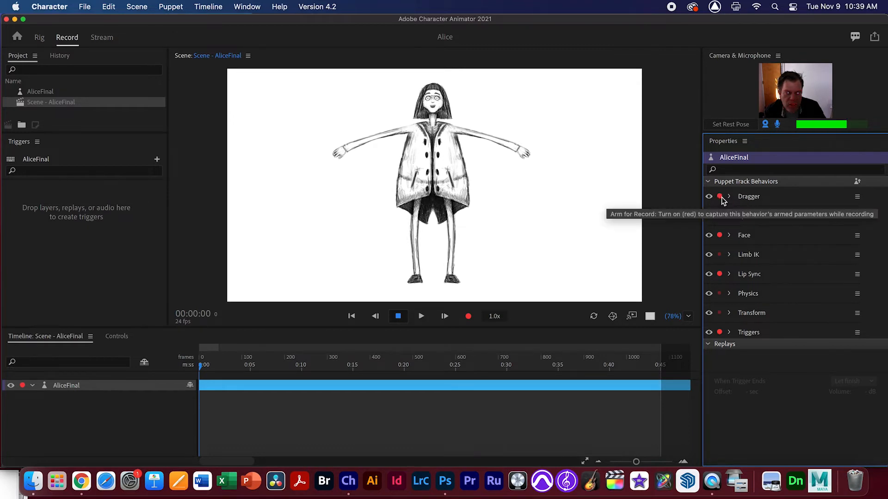
- Record a take of about 8 seconds with camera, voice and Dragger, moving the arm on the scene's right side
left_click_drag(524, 153, 508, 180)
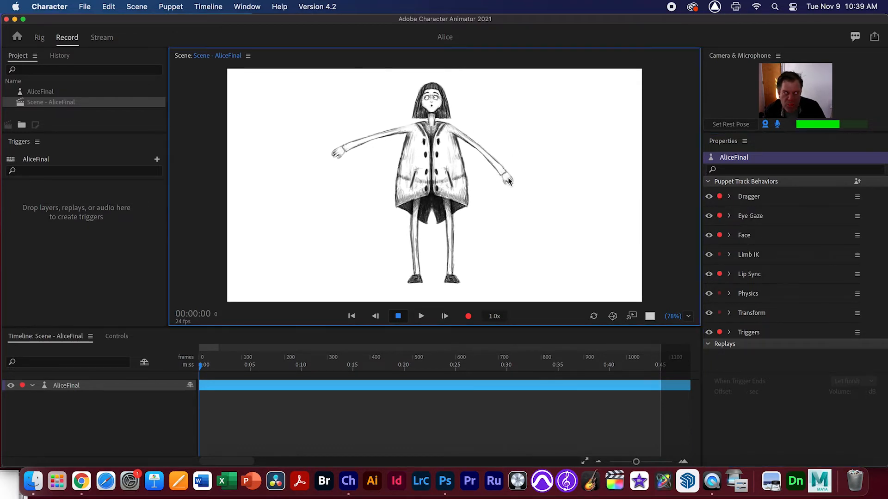
left_click(467, 316)
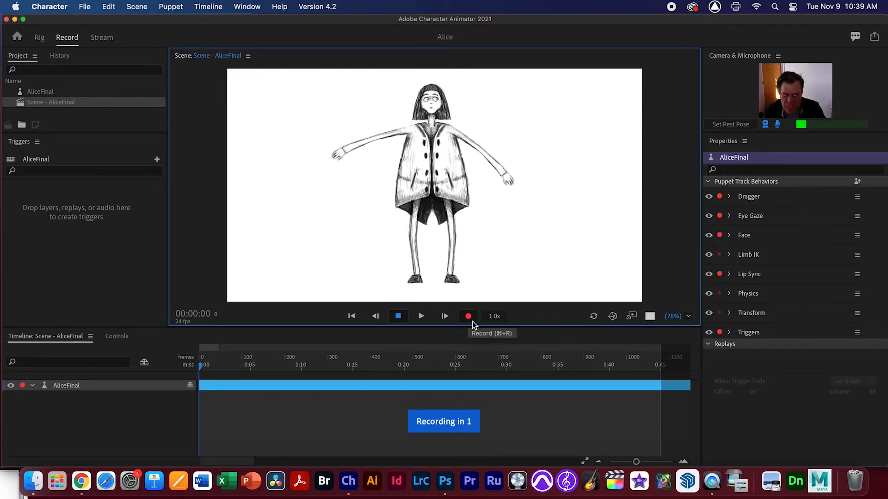
mouse_move(508, 180)
left_mouse_down()
mouse_move(486, 186)
mouse_move(507, 171)
mouse_move(505, 97)
mouse_move(470, 109)
mouse_move(499, 109)
mouse_move(474, 117)
mouse_move(503, 123)
mouse_move(498, 134)
mouse_move(512, 118)
mouse_move(504, 135)
left_mouse_up()
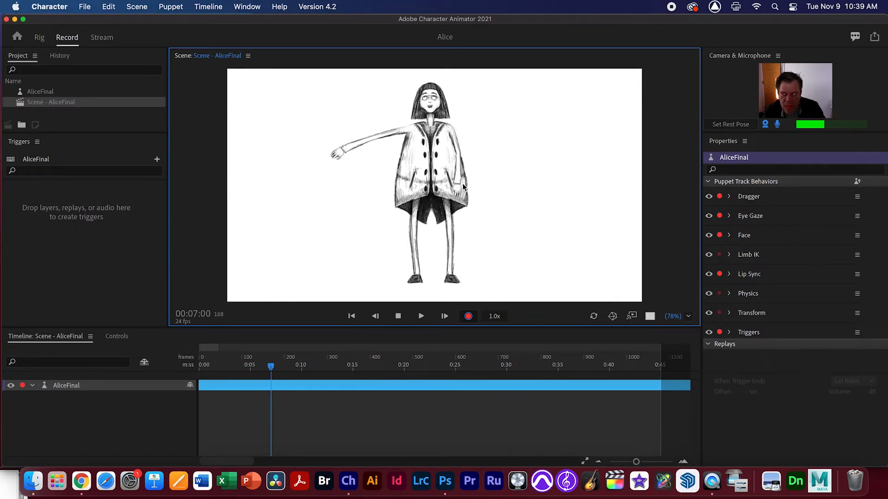
left_click(467, 315)
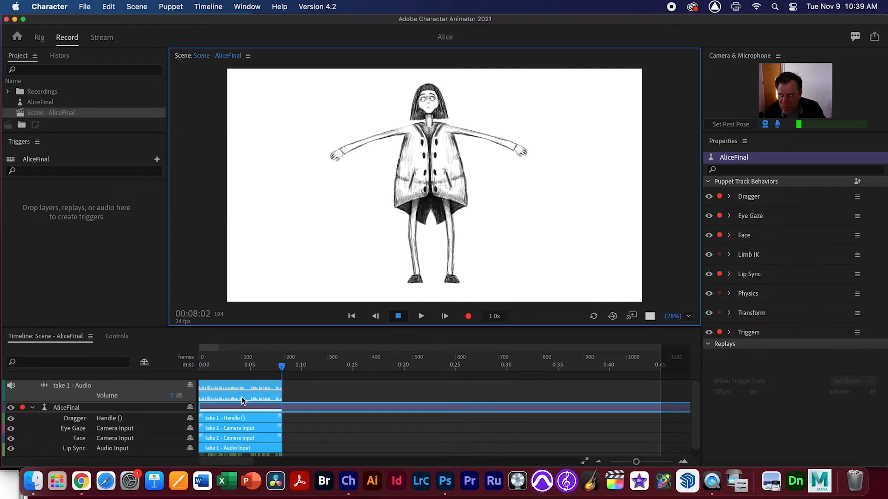
- Examine the first take's audio and its Lip Sync visemes closely from the start of the timeline
left_click(212, 392)
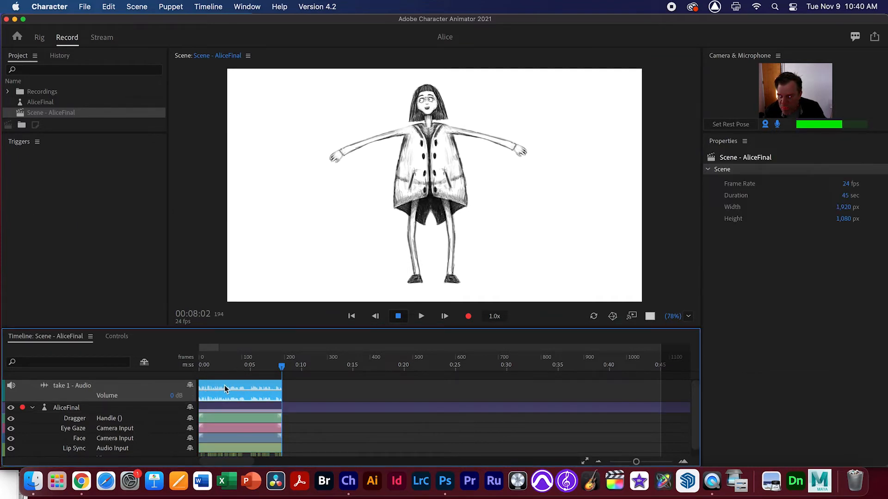
left_click_drag(282, 366, 200, 368)
scroll(235, 439, "down", 1)
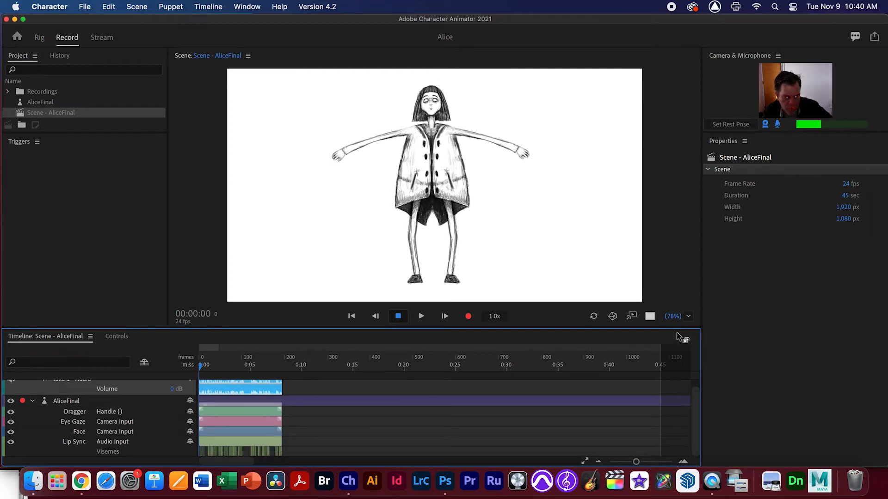
key("equal")
key("equal")
key("equal")
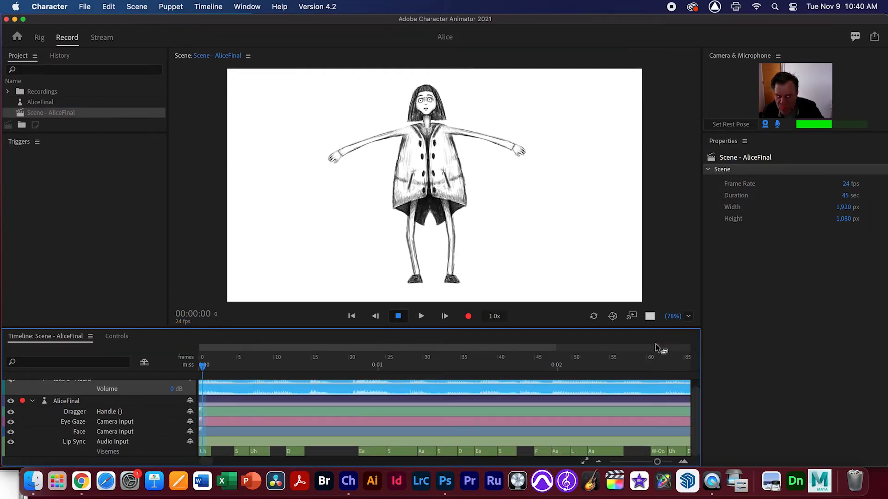
left_click_drag(202, 368, 249, 372)
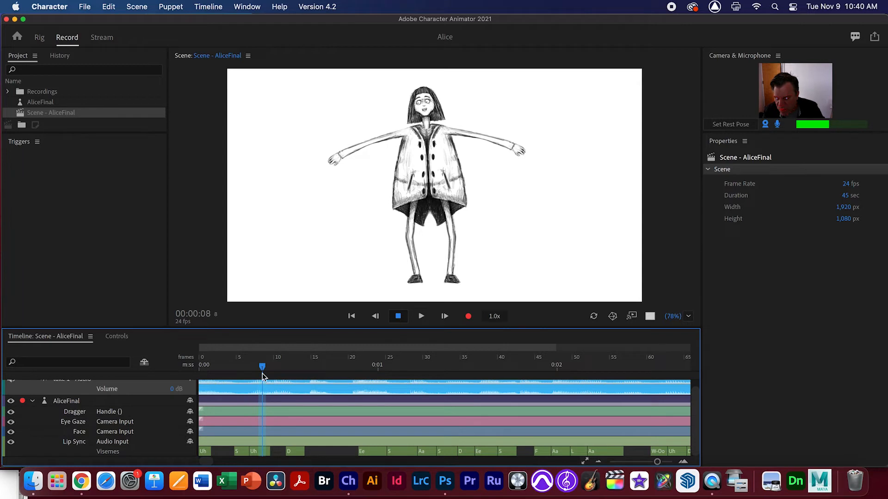
left_click(272, 451)
left_click_drag(263, 367, 366, 369)
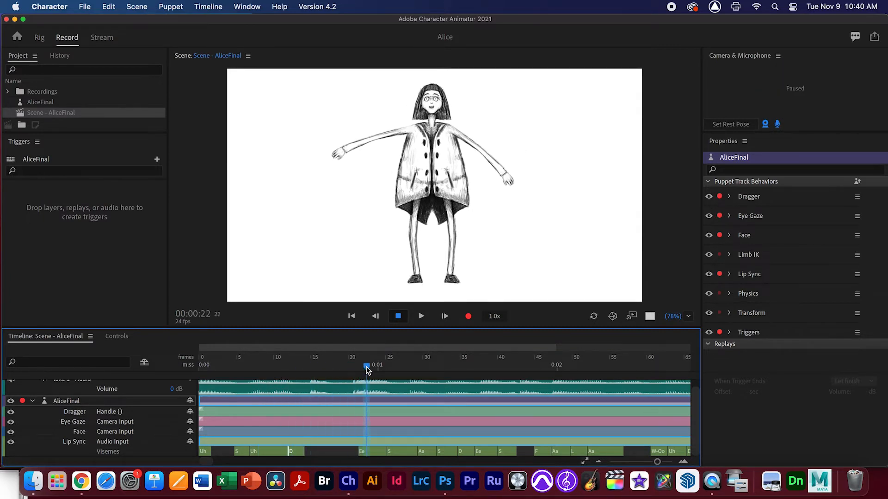
left_click_drag(222, 454, 313, 453)
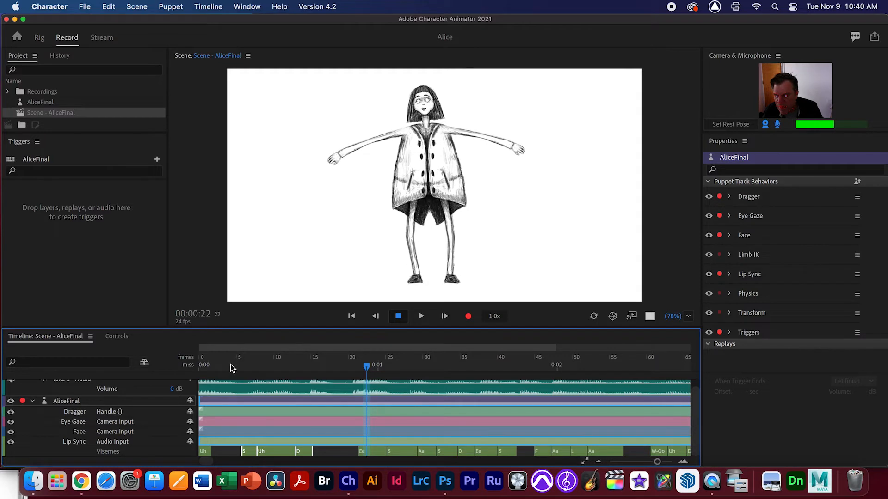
- Play the first take from the beginning to review the recorded arm movement and lip sync
left_click_drag(229, 364, 179, 363)
key("space")
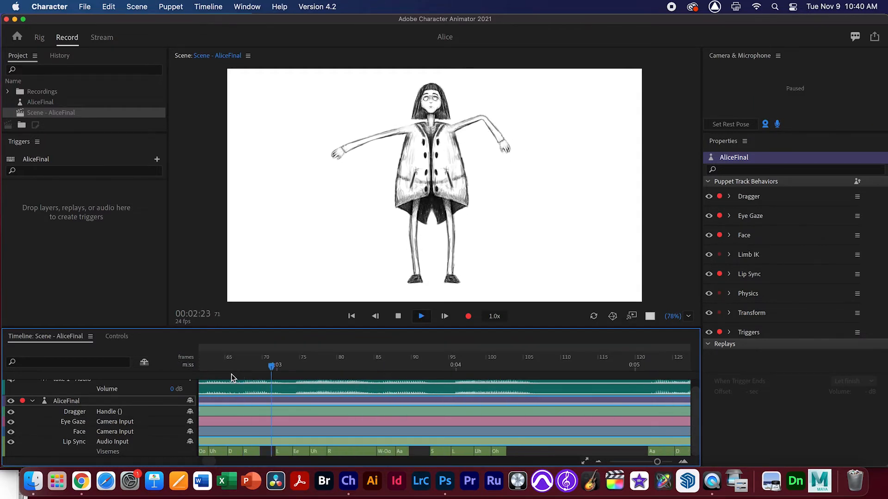
key("space")
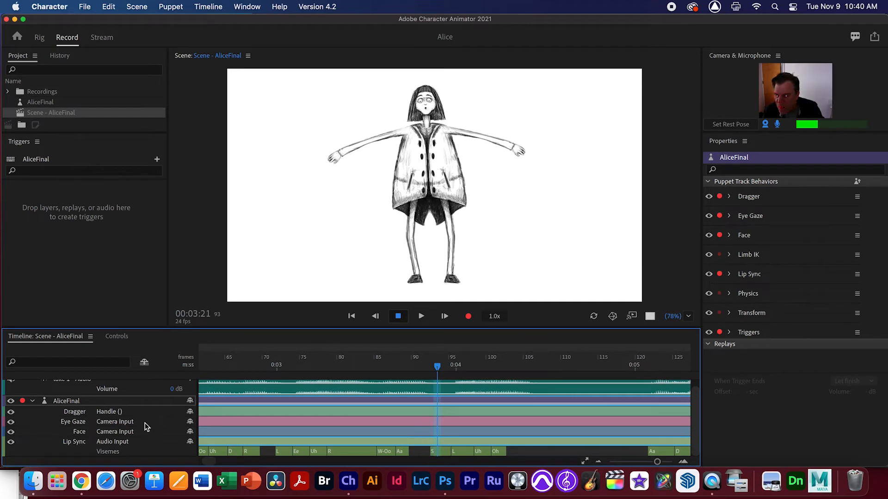
- Compare the take with Dragger and with Face hidden in turn, playing part of it and restoring both tracks' visibility
left_click(83, 413)
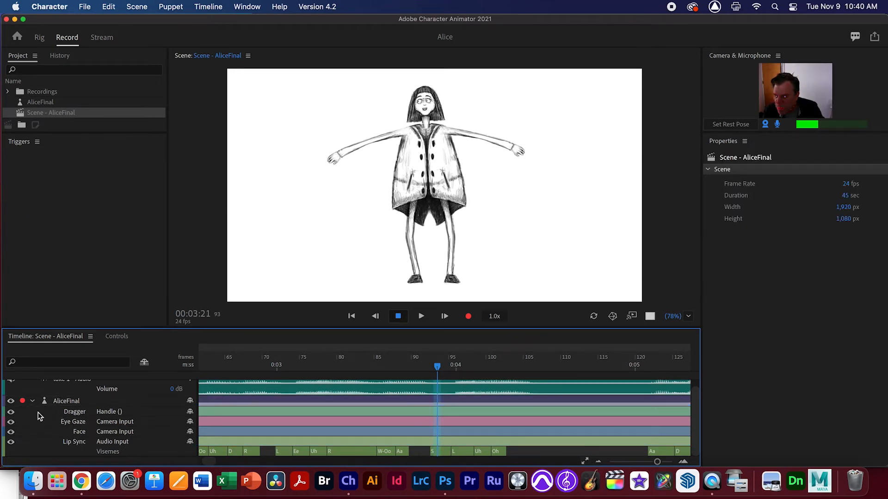
left_click_drag(331, 365, 295, 366)
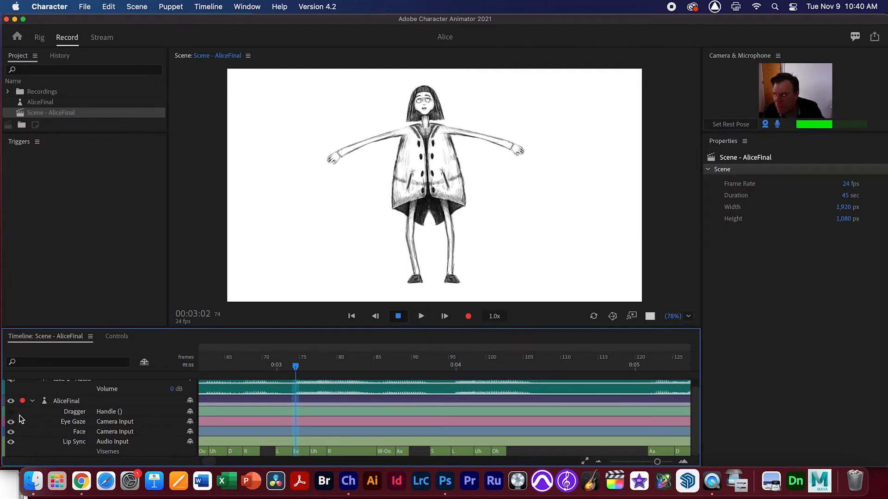
key("space")
key("space")
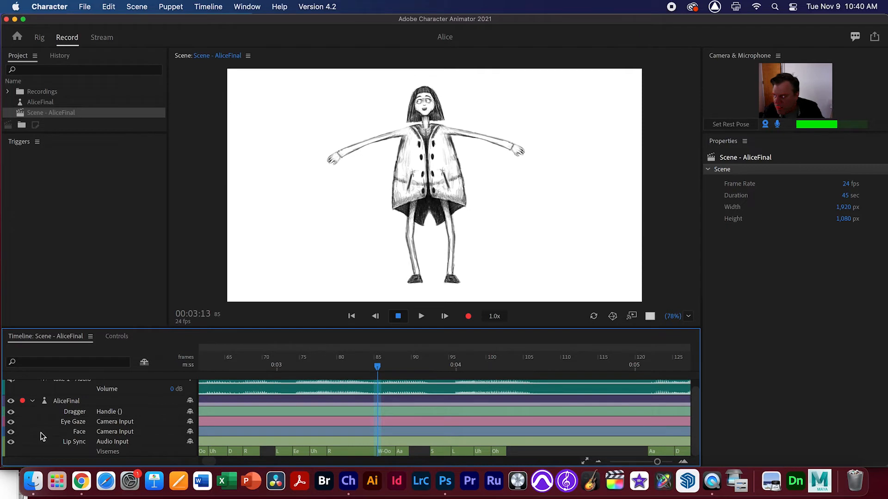
left_click(11, 432)
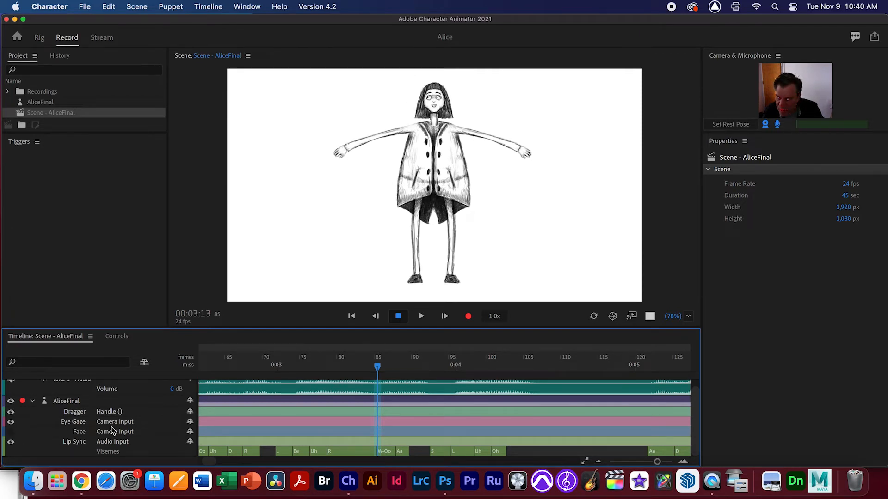
left_click(11, 431)
left_click_drag(298, 367, 236, 366)
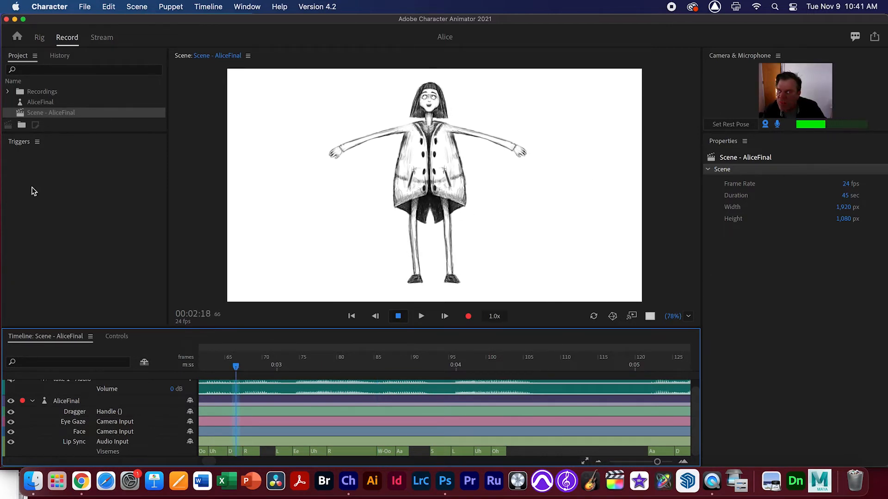
- Select the AliceFinal track and rehearse moving both hands down and inward toward the coat
left_click(69, 401)
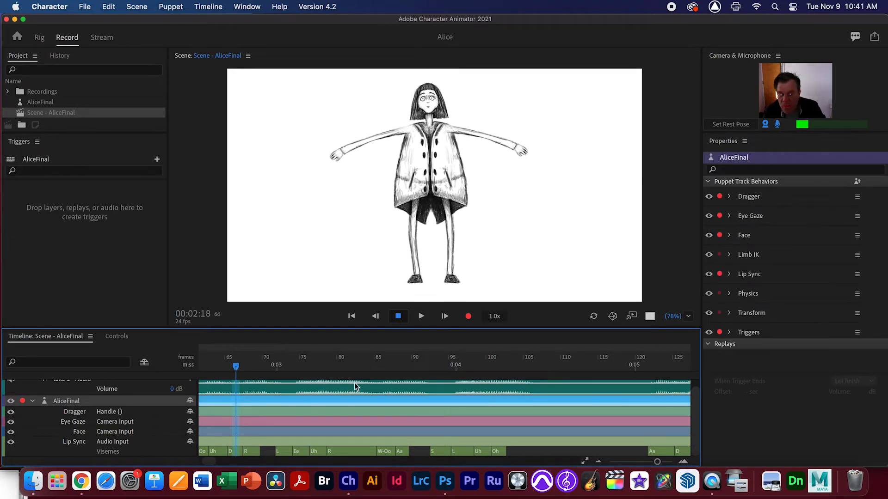
left_click_drag(236, 367, 201, 365)
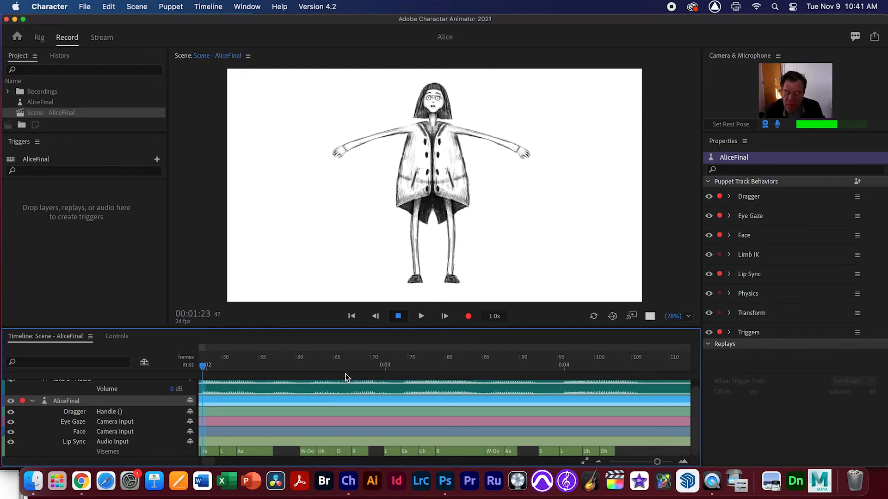
left_click_drag(526, 152, 481, 178)
left_click_drag(337, 156, 396, 179)
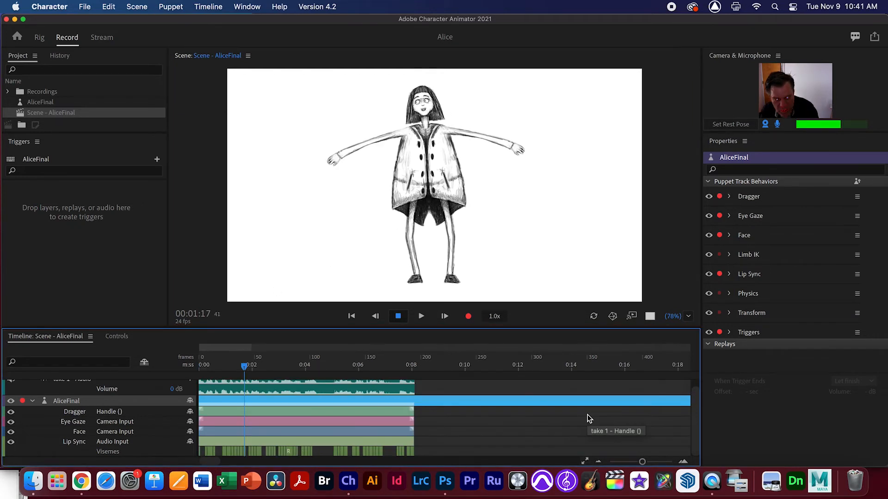
key("minus")
key("minus")
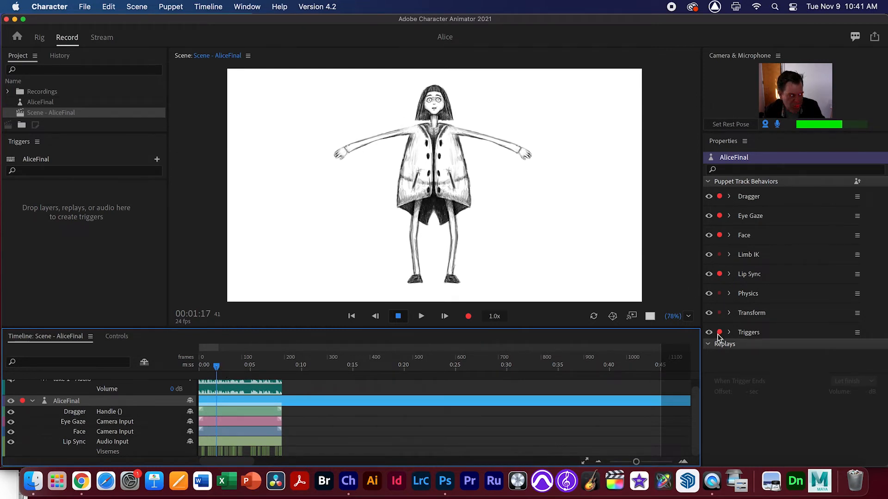
- Turn off the microphone input and disarm the Lip Sync, Face and Eye Gaze behaviors, leaving Dragger armed
left_click(779, 126)
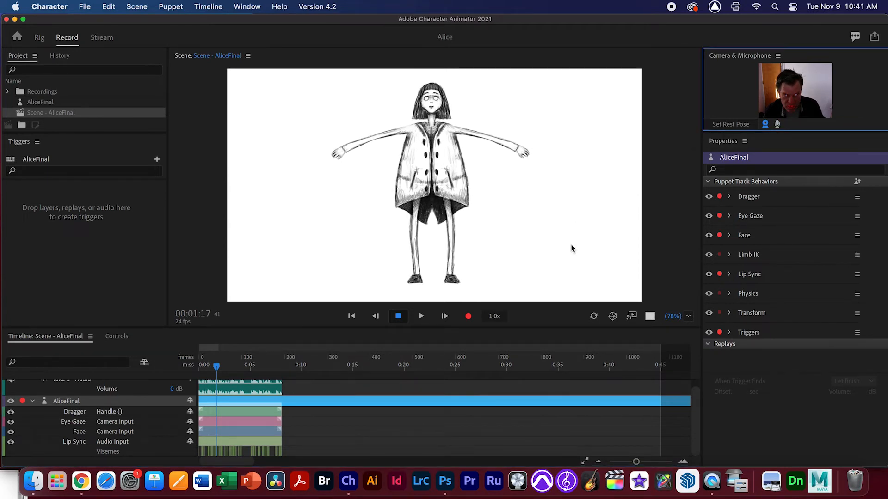
left_click(719, 275)
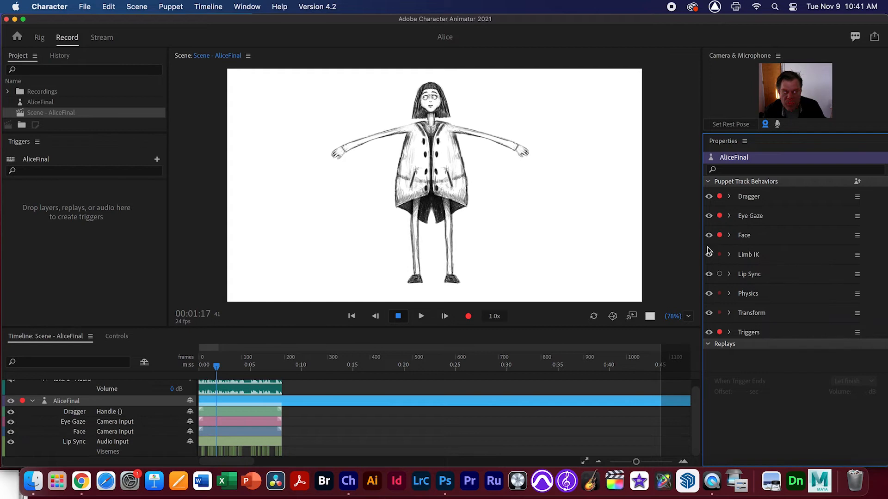
left_click(719, 235)
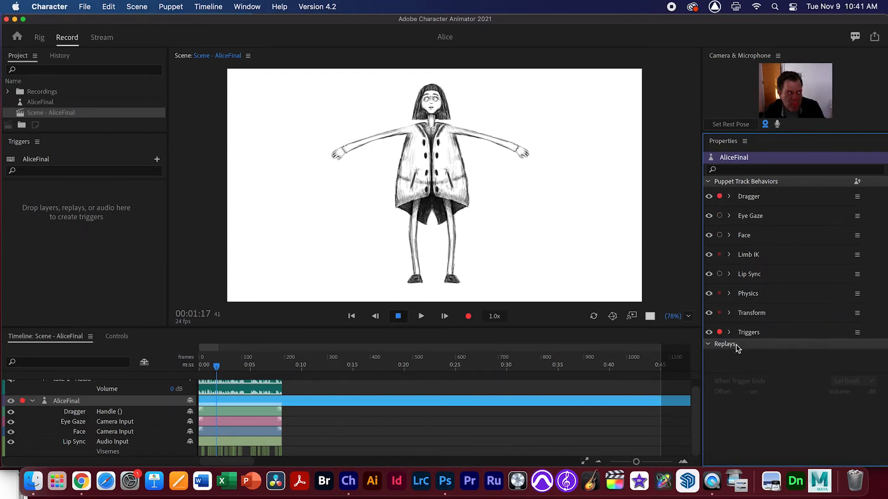
- Record a second Dragger take of about 9 seconds from frame 0, moving the arm on the scene's right side to the coat
left_click_drag(217, 367, 199, 367)
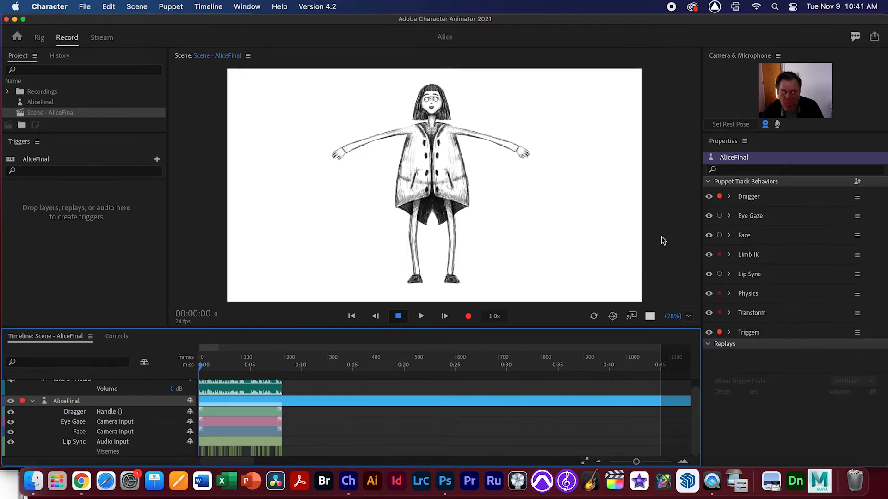
left_click(468, 317)
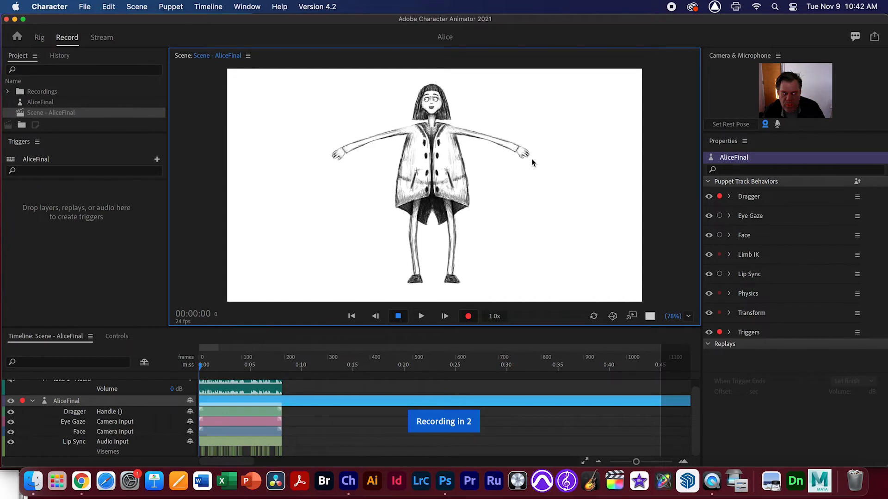
mouse_move(521, 152)
left_mouse_down()
mouse_move(501, 168)
mouse_move(459, 175)
mouse_move(487, 161)
mouse_move(508, 107)
mouse_move(515, 124)
mouse_move(486, 105)
mouse_move(469, 109)
mouse_move(485, 108)
mouse_move(497, 148)
mouse_move(459, 185)
left_mouse_up()
key("space")
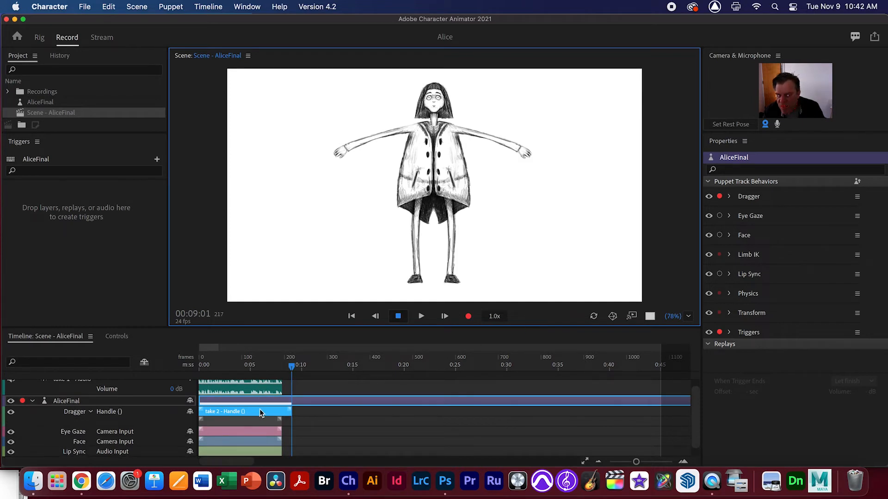
- Move the take 2 Dragger clip clear of take 1 to start at about 10.5 seconds, and scrub through both takes
left_click_drag(262, 411, 379, 412)
left_click(278, 366)
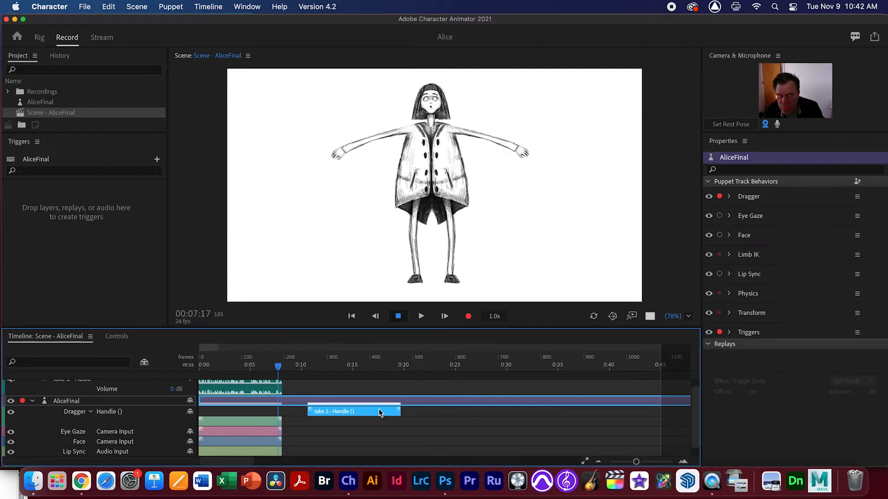
left_click_drag(288, 365, 331, 366)
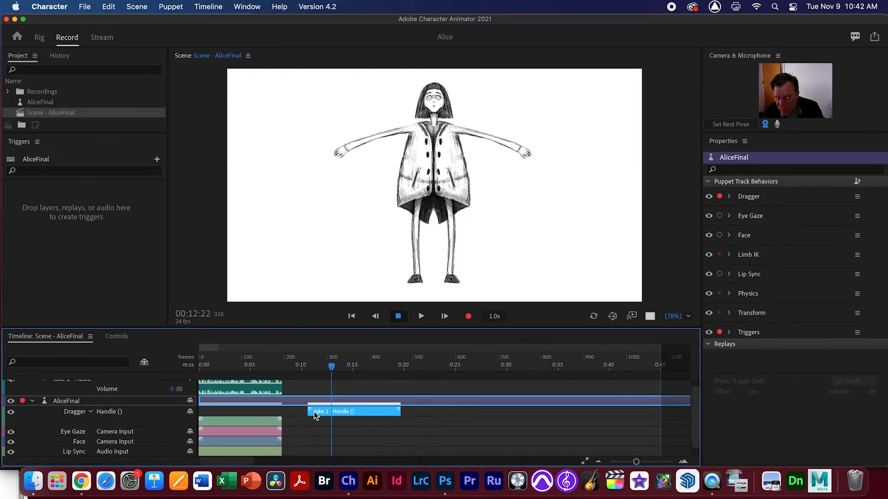
left_click_drag(259, 368, 235, 365)
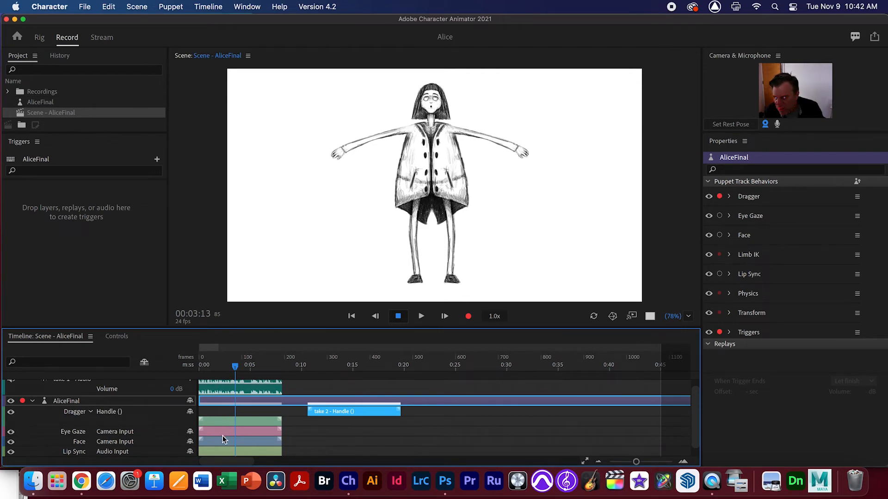
scroll(229, 413, "right", 3)
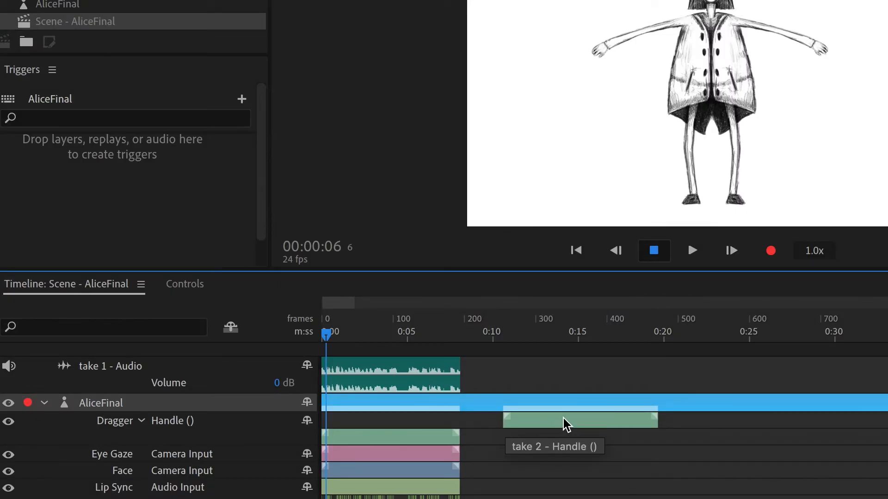
- Slide the take 2 Dragger clip back over the end of take 1, starting at about 3.6 seconds
left_click(337, 412)
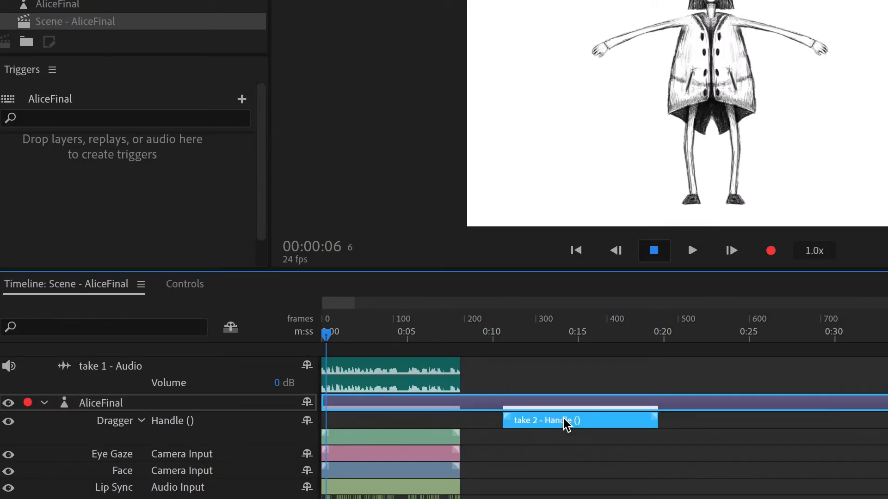
left_click_drag(553, 425, 453, 430)
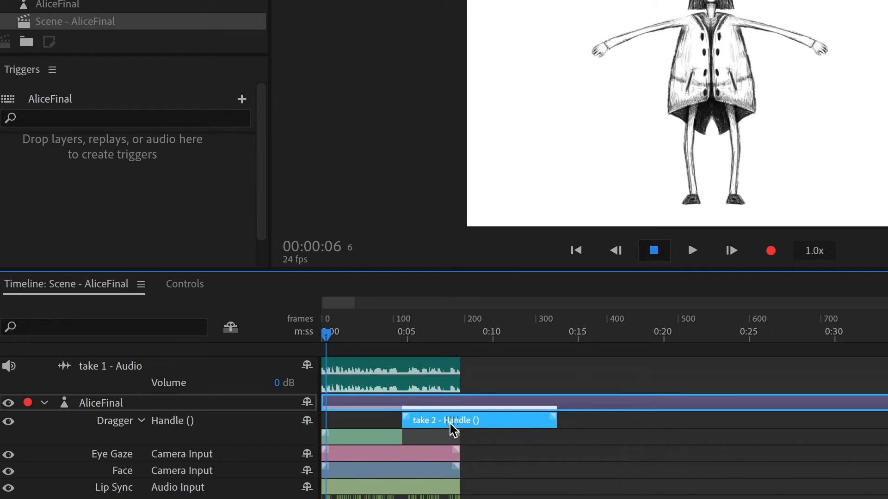
left_click(363, 439)
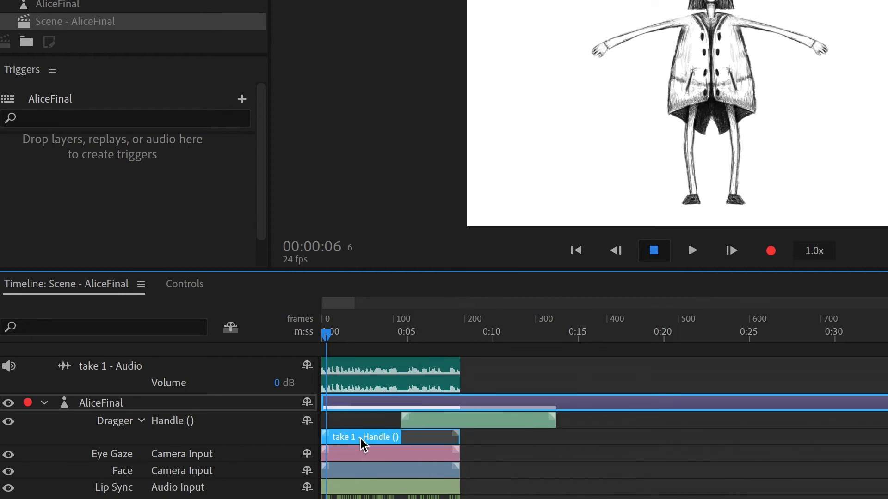
left_click_drag(444, 424, 424, 423)
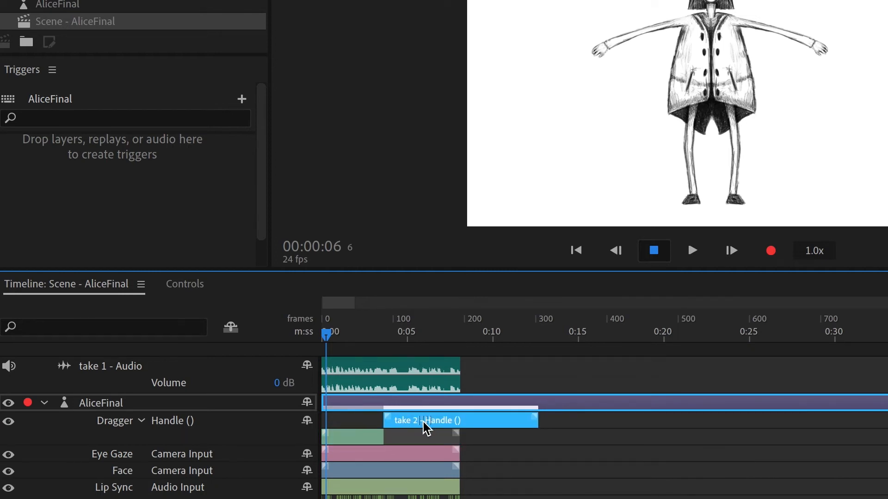
- Add fade-in and fade-out blends to the take 2 Dragger clip and place it over take 1, starting at about 1.2 seconds
left_click_drag(388, 422, 438, 419)
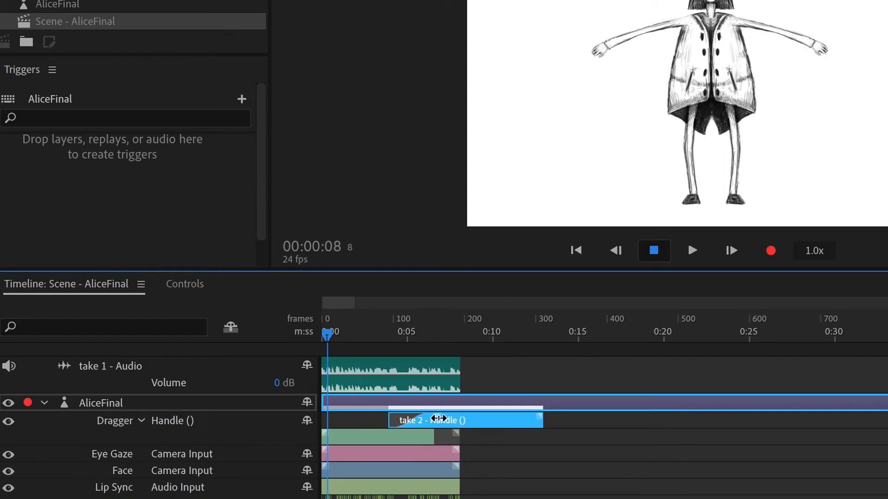
left_click_drag(504, 420, 408, 429)
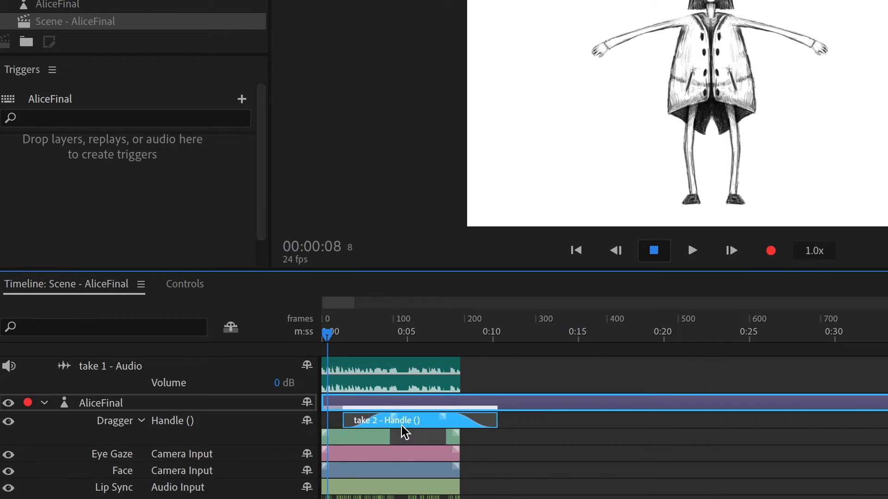
left_click(346, 437)
left_click(319, 332)
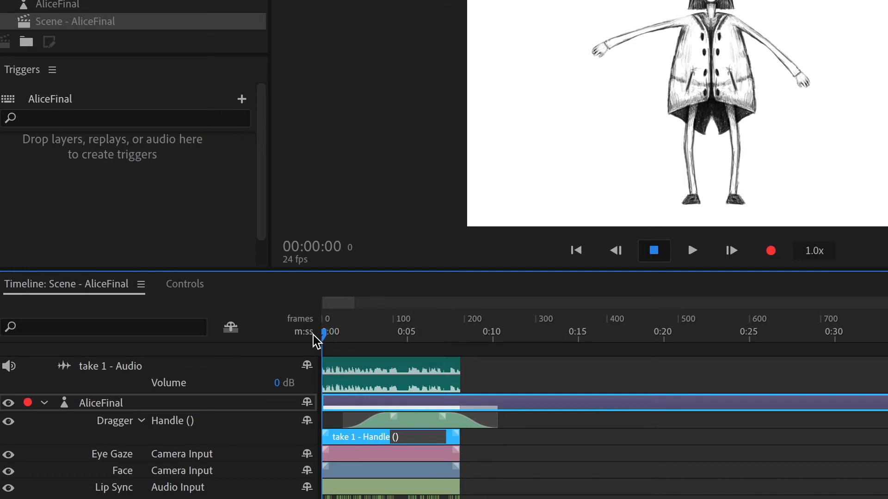
- Move take 2 clear of take 1 to about 9 seconds, mute the take 1 audio and play take 1 alone from the start
left_click_drag(392, 425, 528, 425)
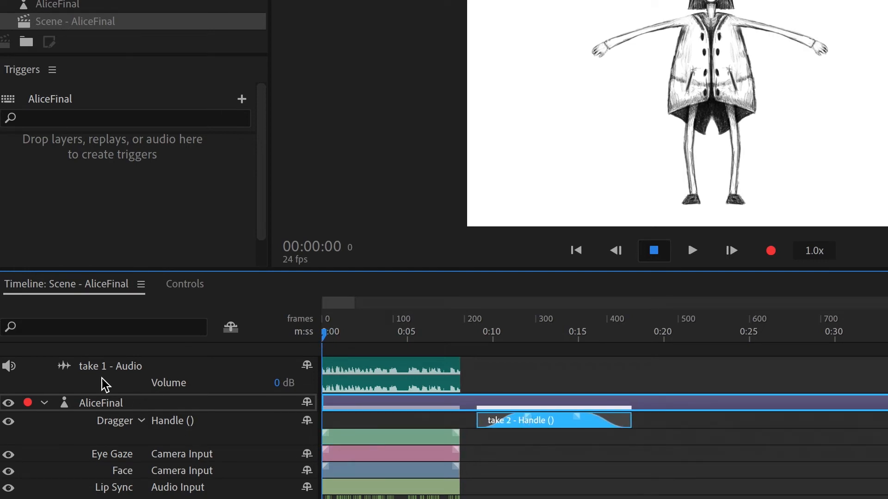
left_click(8, 367)
key("space")
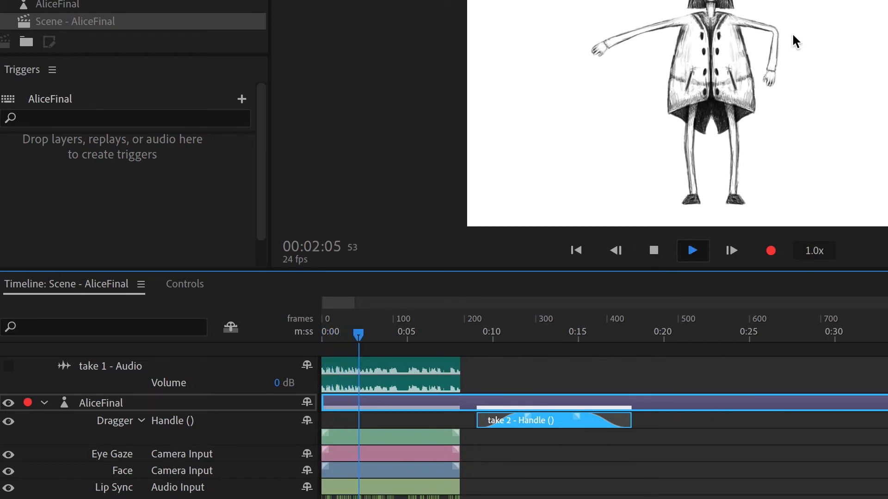
left_click(653, 250)
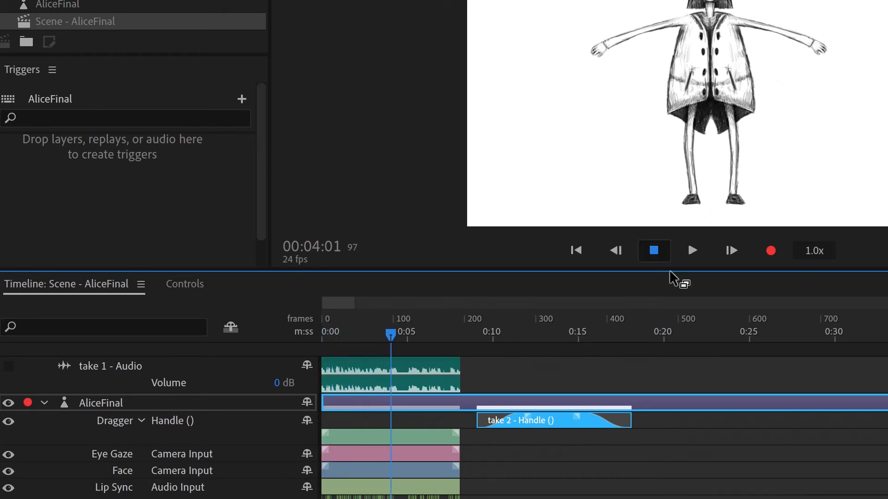
- Place the blended take 2 clip back over take 1 at about 1 second and play the overlap from frame 0
left_click_drag(562, 420, 422, 432)
left_click_drag(389, 344, 323, 334)
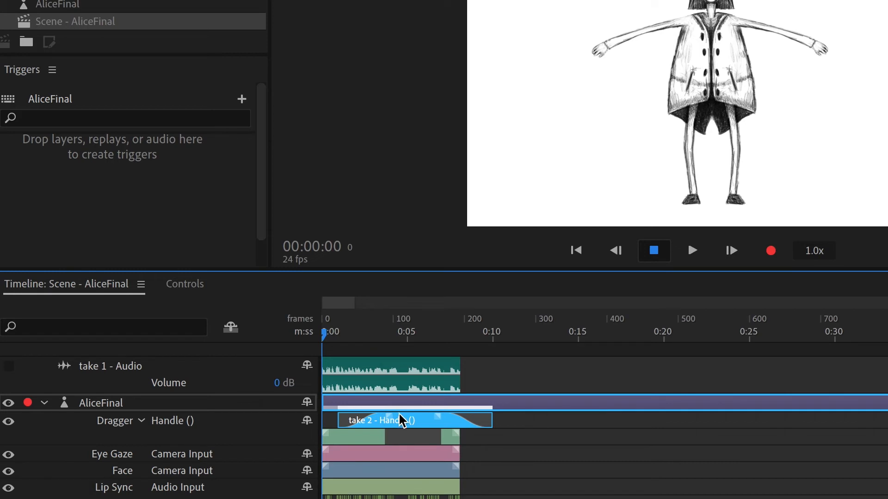
key("space")
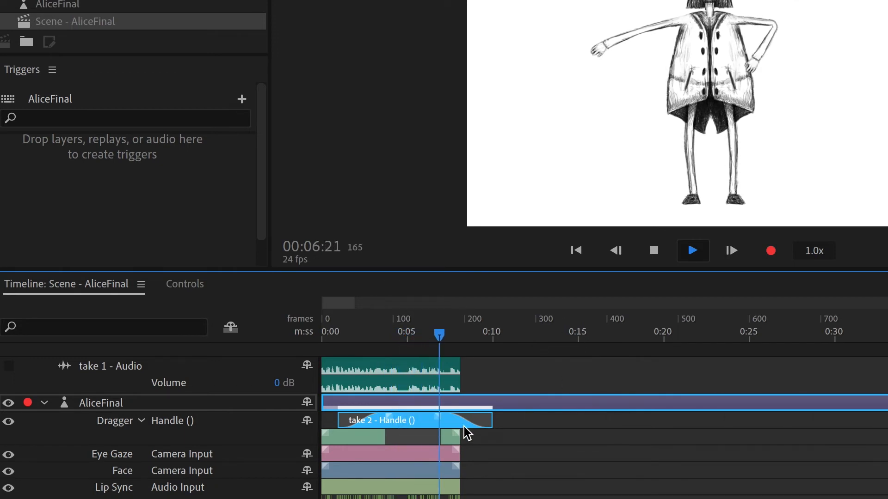
key("space")
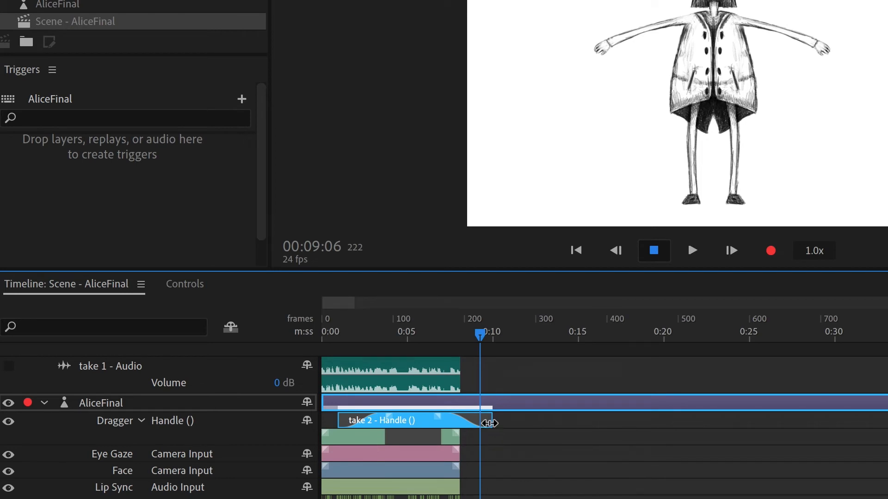
- Extend the end of take 2 to a length of about 10.6 seconds, place it directly after take 1 and play it
left_click_drag(490, 423, 517, 422)
left_click_drag(433, 423, 555, 423)
left_click_drag(505, 333, 483, 337)
key("space")
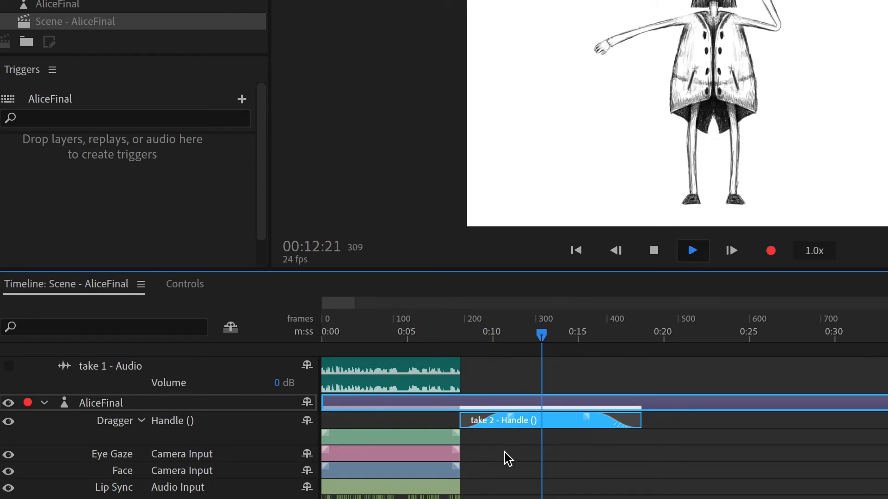
key("space")
left_click_drag(546, 347, 526, 350)
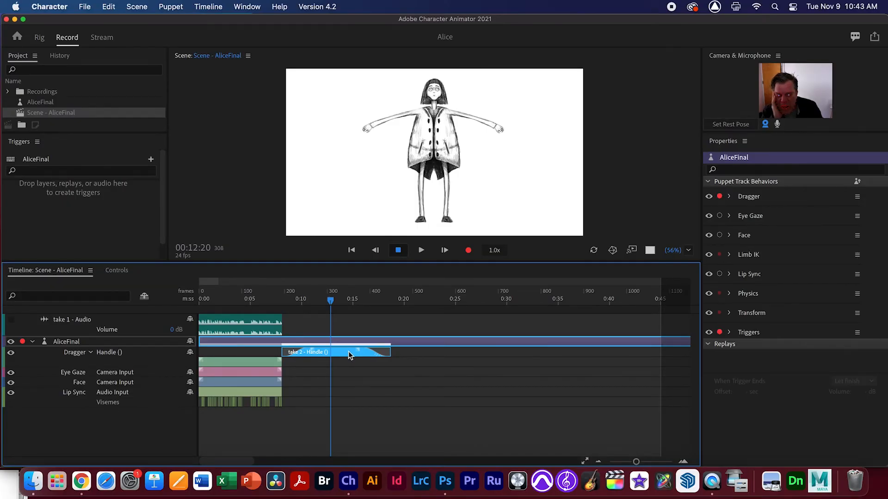
- Create a replay and trigger from the take 2 Dragger clip, preview it, and set its trigger ending to Stop / Sustain replay
right_click(349, 355)
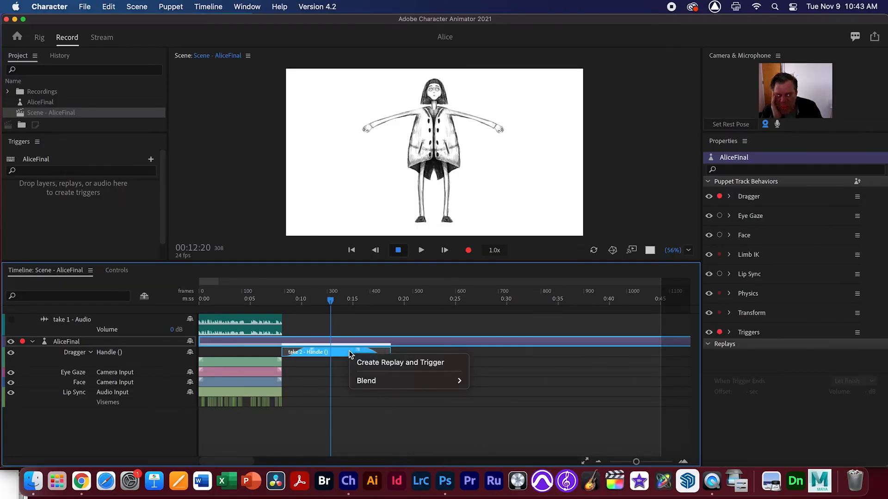
left_click(396, 362)
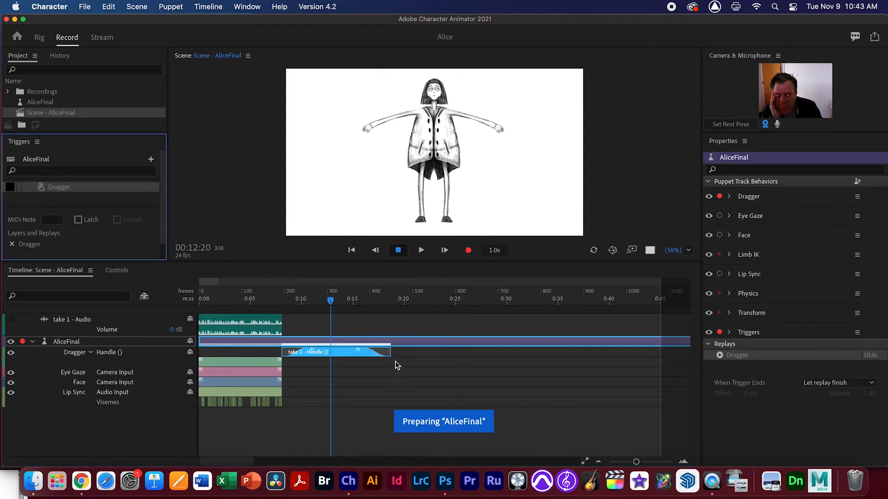
left_click(720, 355)
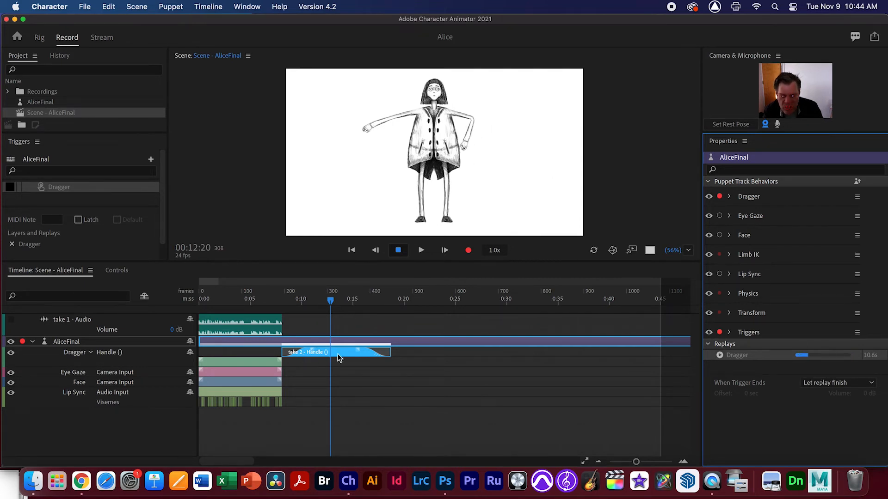
left_click(868, 386)
left_click(819, 408)
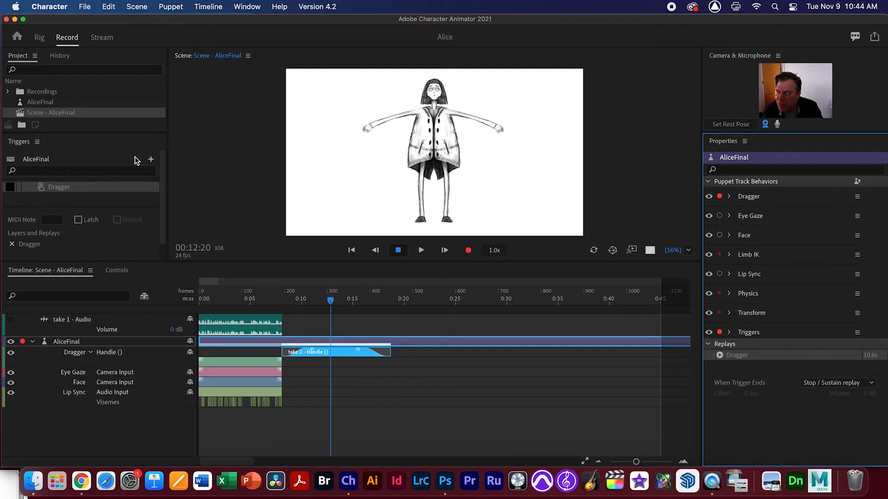
- Rename the new Dragger trigger to "wave"
right_click(57, 187)
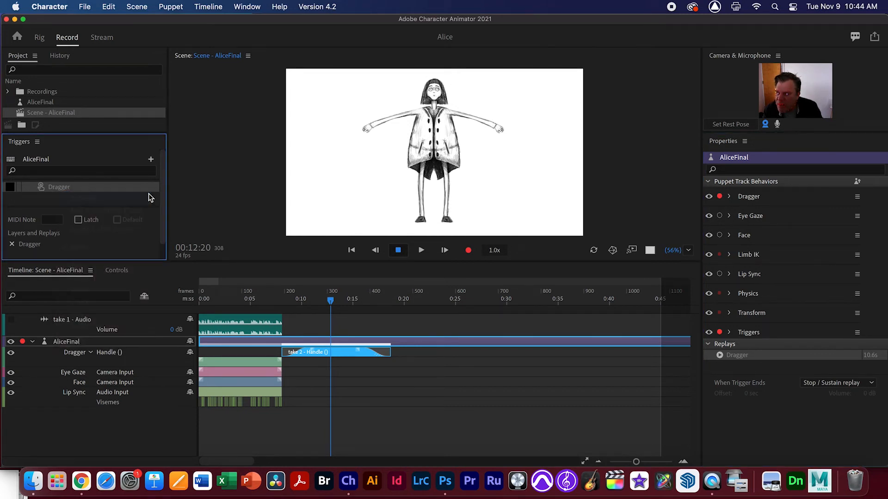
left_click(149, 196)
type("wave")
key("Return")
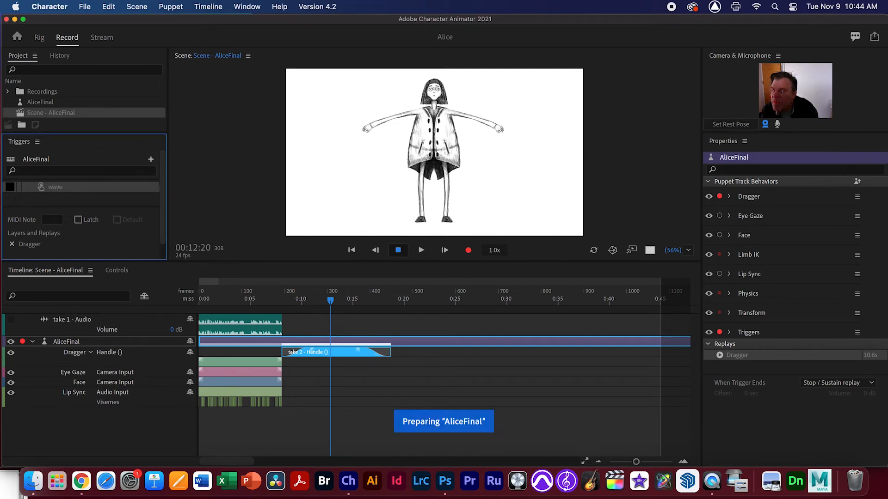
- Assign the letter W to the wave trigger and test it at frame 547, in the empty part of the timeline
left_click(11, 187)
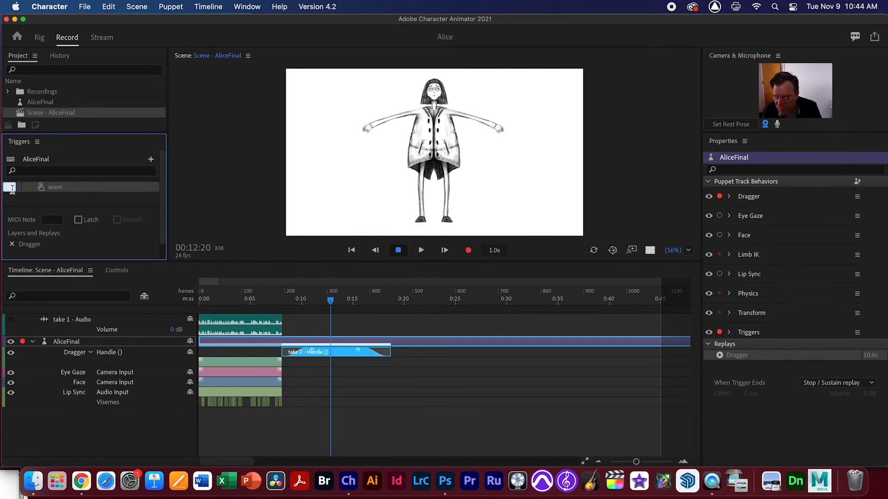
left_click(46, 202)
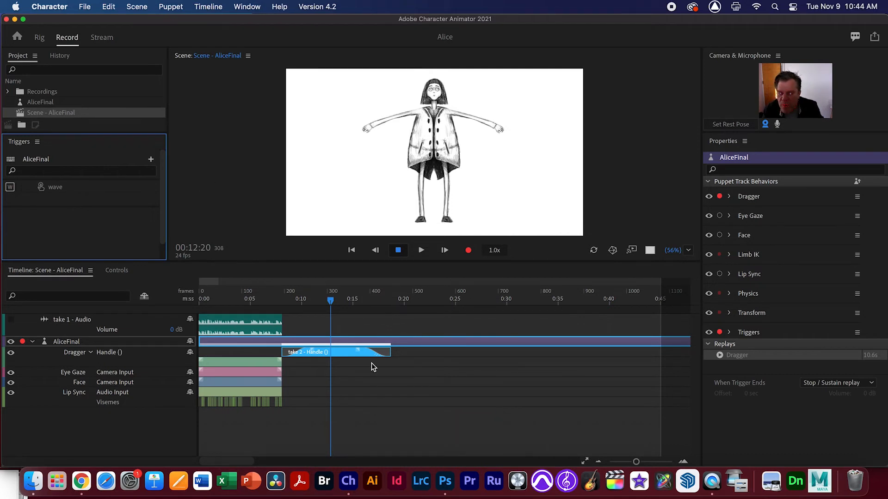
left_click_drag(453, 299, 433, 300)
key("w")
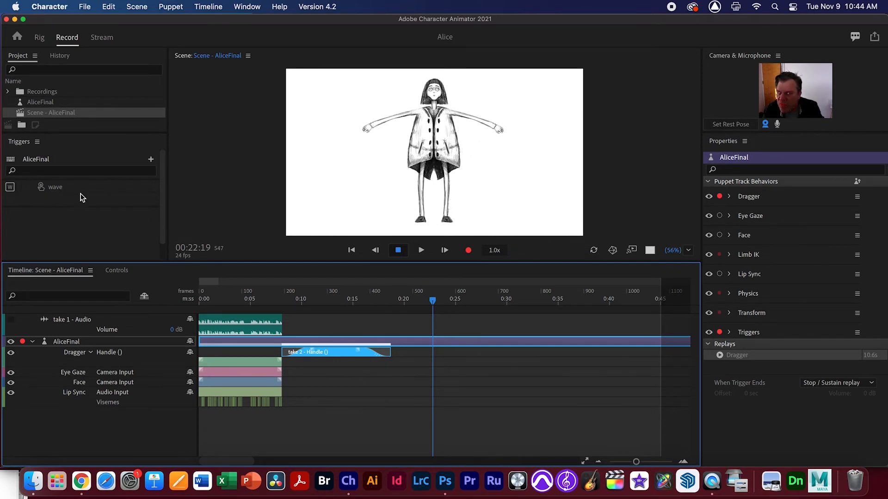
- Pose both of the puppet's hands at the coat pockets at frame 516
left_click_drag(398, 301, 419, 303)
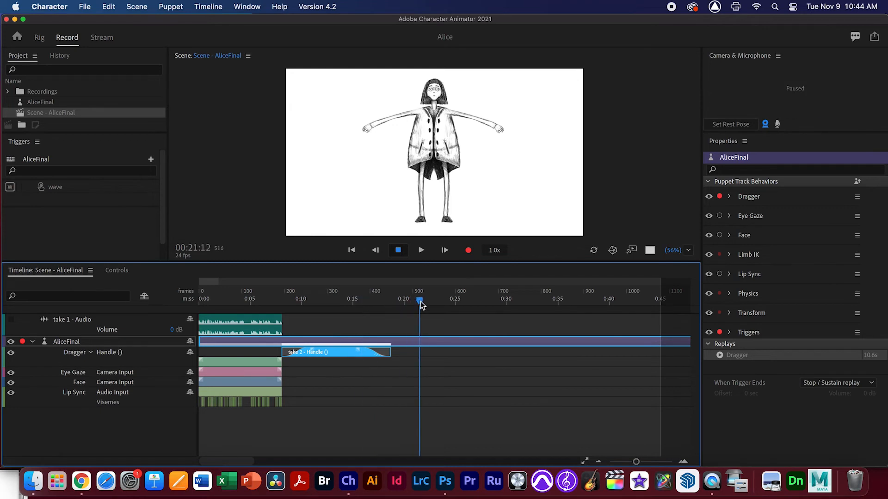
left_click_drag(498, 133, 457, 155)
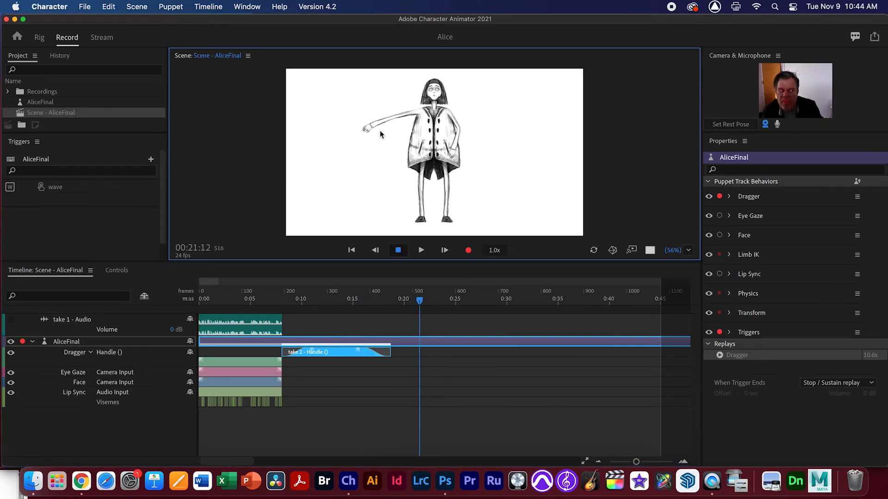
left_click_drag(370, 135, 408, 160)
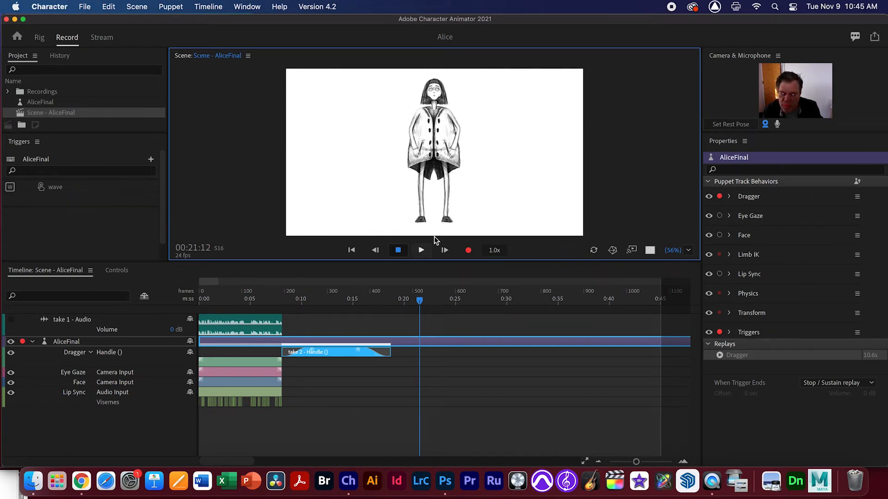
mouse_move(452, 158)
left_mouse_down()
mouse_move(476, 111)
mouse_move(466, 79)
mouse_move(453, 139)
mouse_move(480, 149)
mouse_move(457, 174)
mouse_move(435, 177)
mouse_move(479, 174)
mouse_move(440, 181)
mouse_move(462, 170)
mouse_move(444, 152)
mouse_move(415, 152)
mouse_move(449, 154)
left_mouse_up()
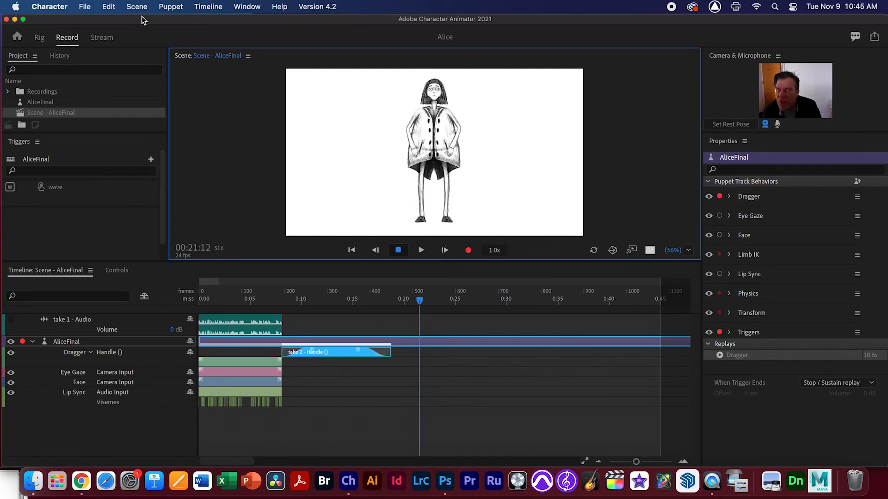
- Look up the 1-frame and 2-frame take recording commands, and pose both hands at the coat pockets at frame 528
left_click(175, 6)
mouse_move(209, 4)
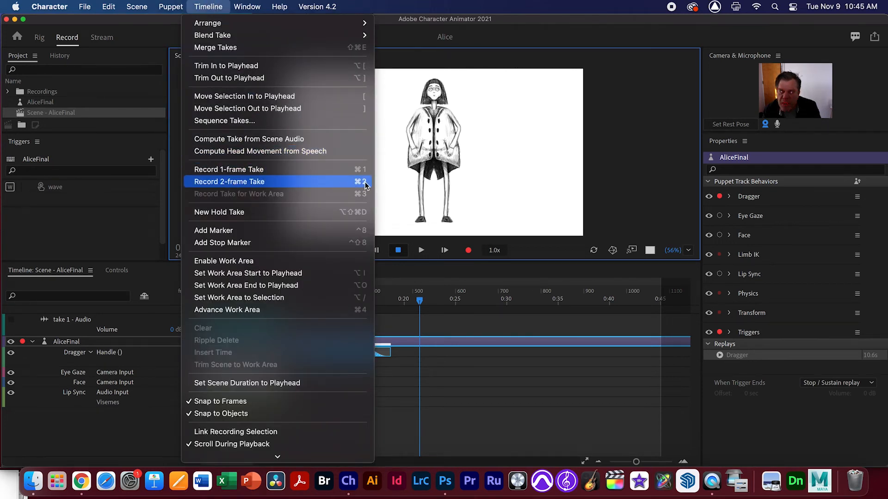
left_click(418, 301)
mouse_move(419, 302)
left_mouse_down()
mouse_move(407, 303)
mouse_move(432, 301)
mouse_move(424, 302)
left_mouse_up()
left_click(502, 142)
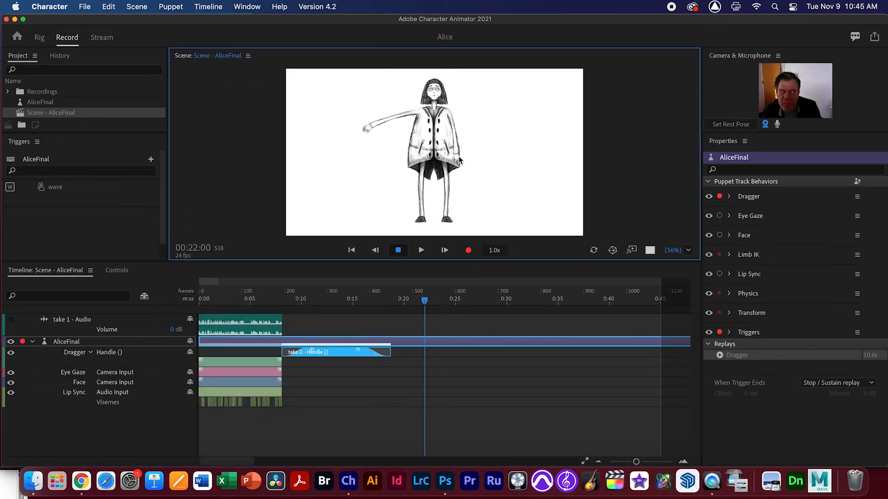
left_click_drag(370, 130, 413, 153)
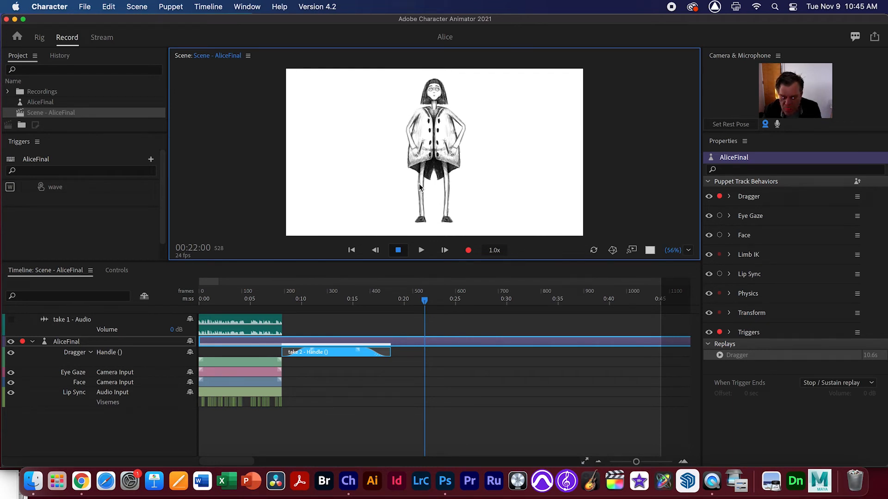
- Record the two-hand pose as a 2-frame take at frame 528 and extend both hand takes to about frame 567
key("super+2")
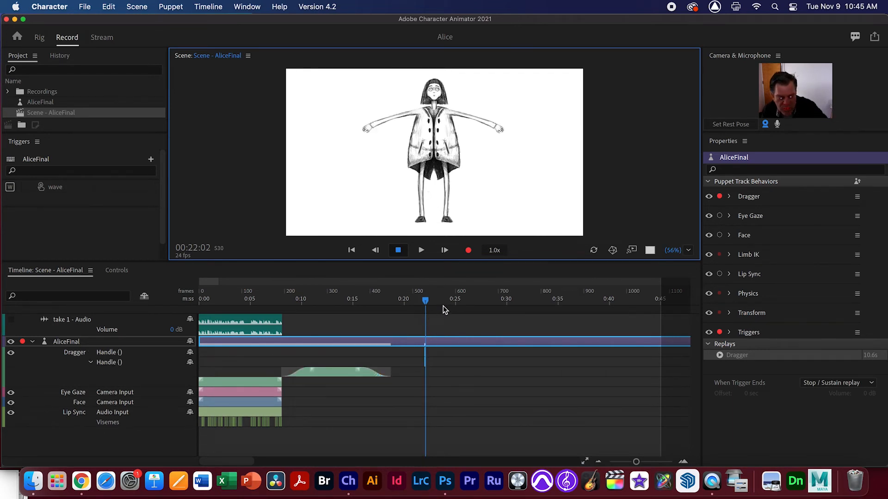
key("=")
key("=")
key("=")
scroll(376, 341, "right", 2)
left_click_drag(363, 300, 399, 301)
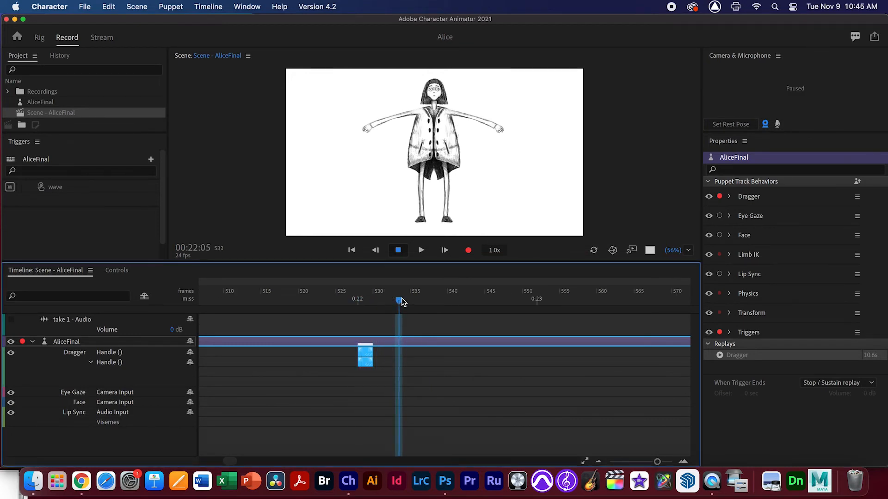
left_click_drag(372, 360, 658, 359)
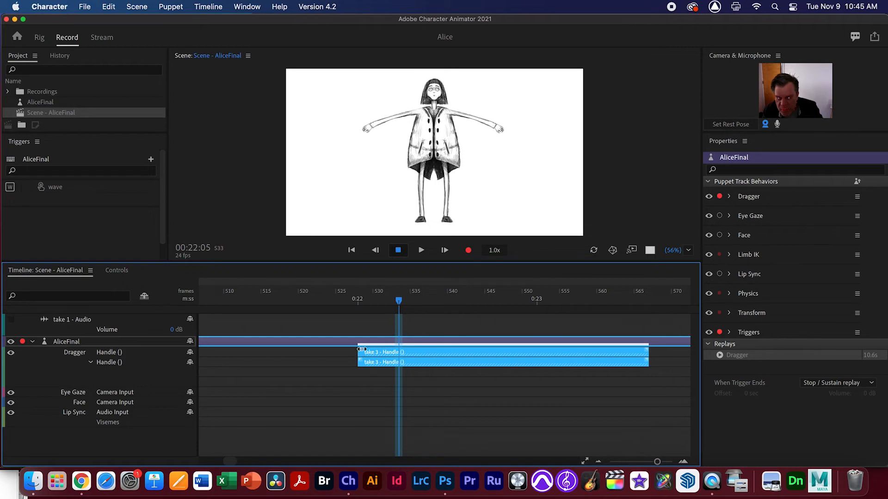
- Blend both take 3 hand takes in until about frame 541 and out from about frame 556, and play them back
left_click(354, 299)
left_click_drag(343, 303, 331, 304)
key("space")
key("space")
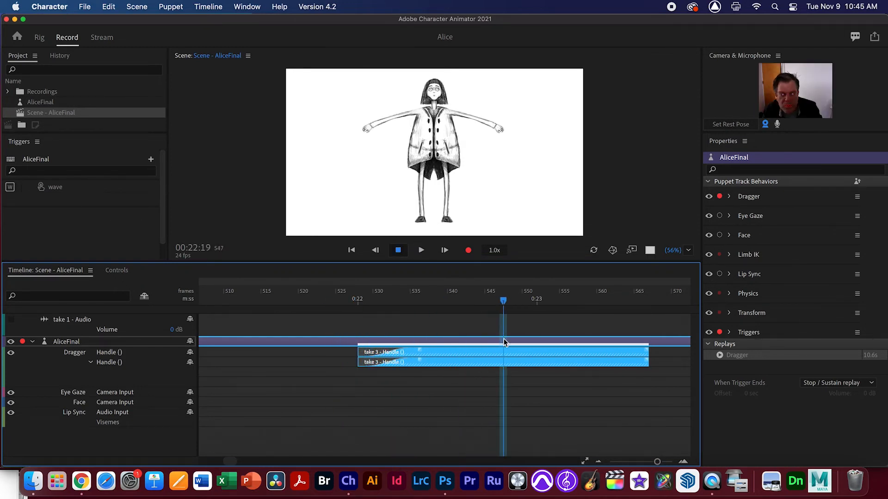
left_click_drag(421, 353, 455, 348)
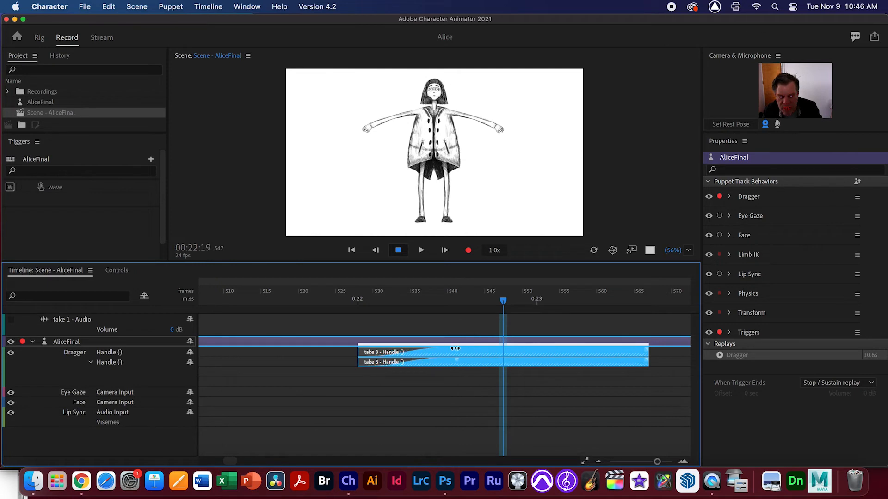
left_click_drag(646, 349, 556, 355)
left_click_drag(500, 302, 337, 307)
key("space")
key("space")
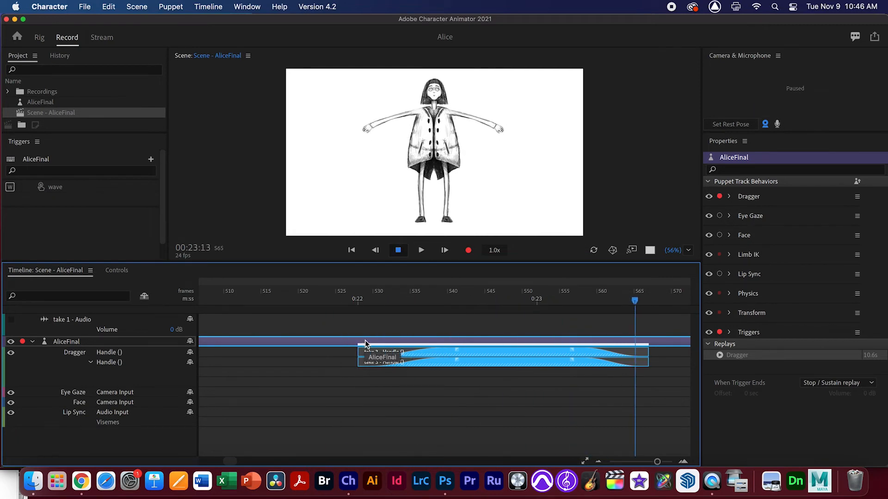
- Create a replay and trigger from the take 3 hand takes and name the trigger "stand"
left_click_drag(647, 301, 556, 303)
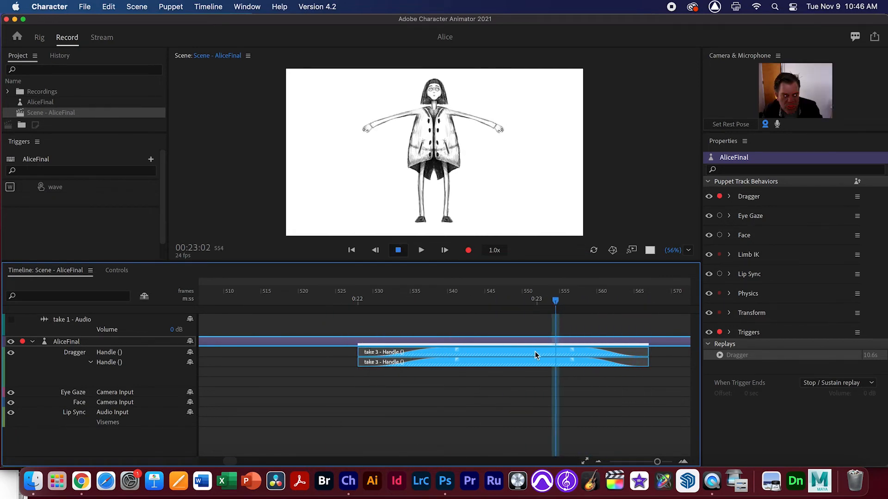
right_click(539, 353)
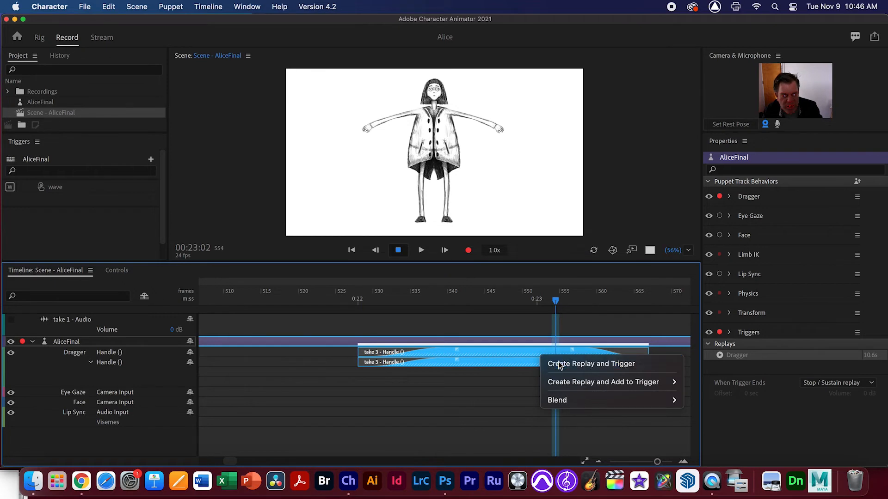
left_click(560, 363)
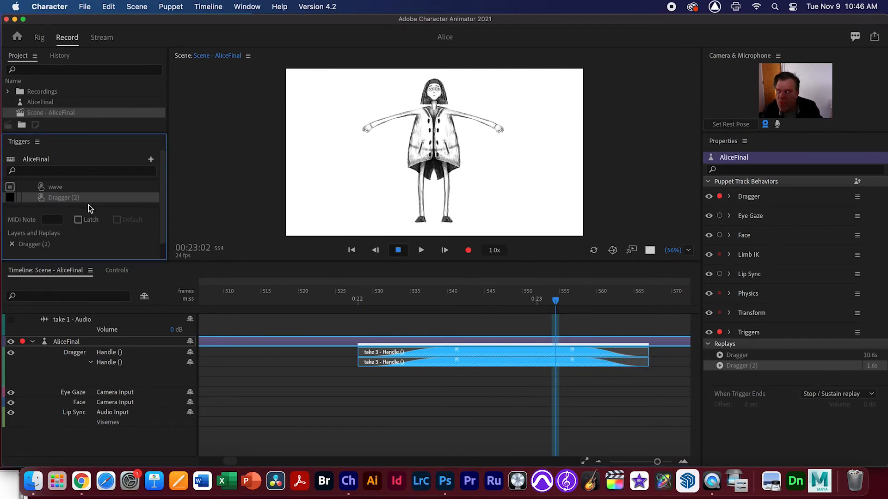
right_click(75, 200)
left_click(98, 211)
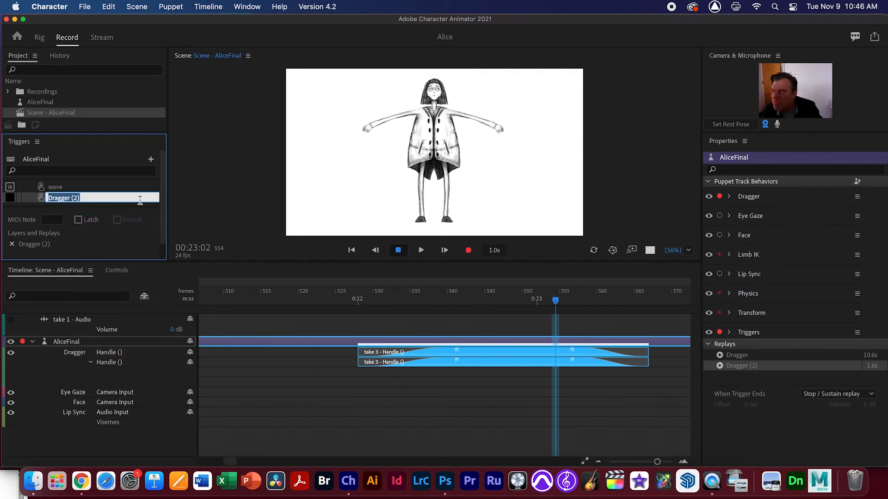
type("s")
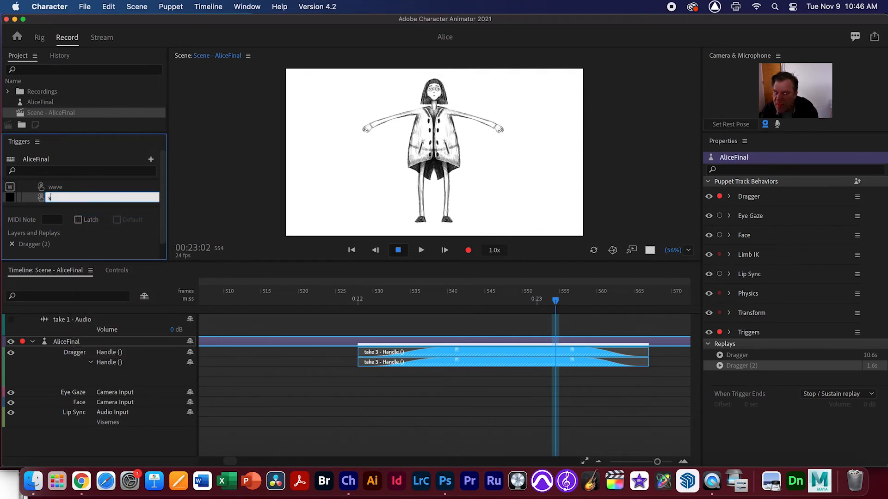
type("tand")
key("Return")
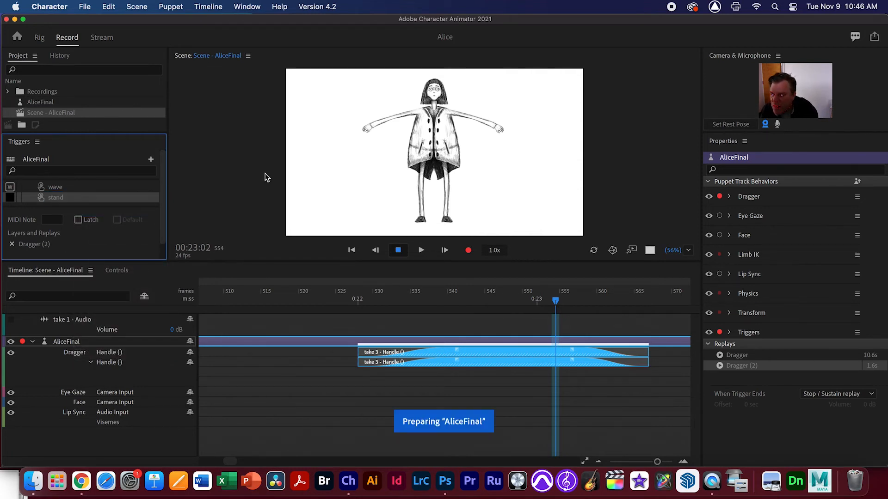
- Assign the letter S to the stand trigger and test it
left_click(10, 198)
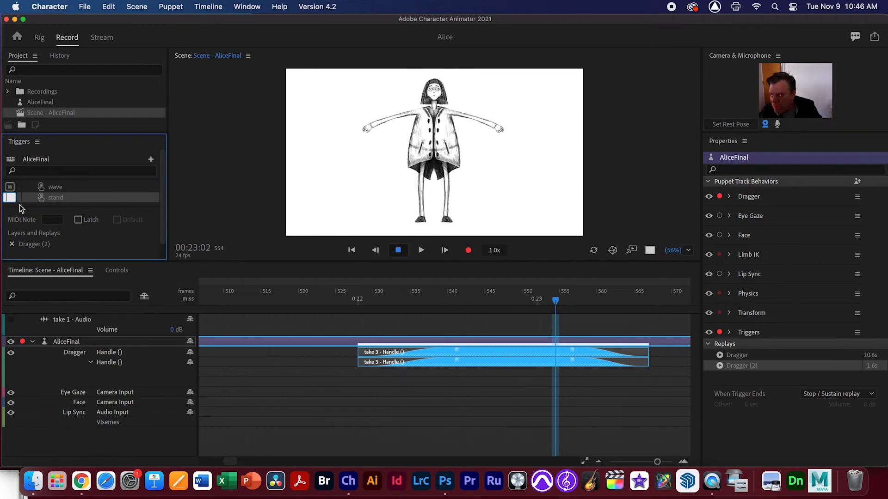
left_click(97, 189)
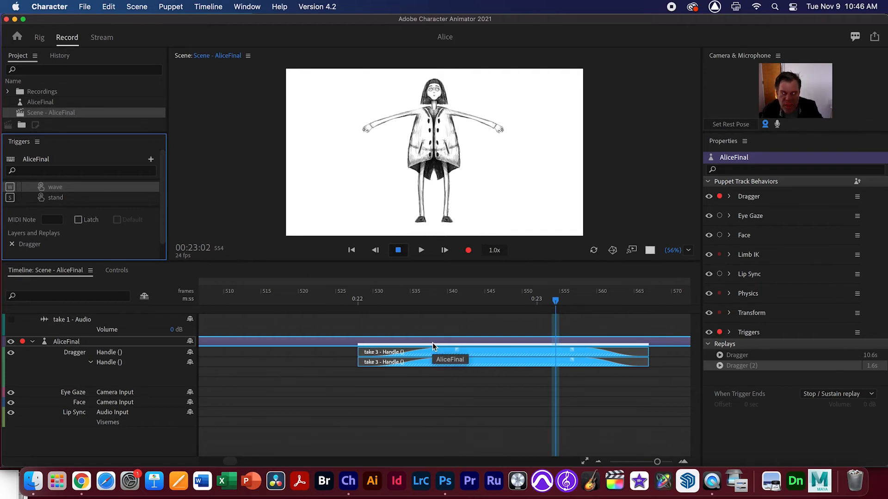
key("s")
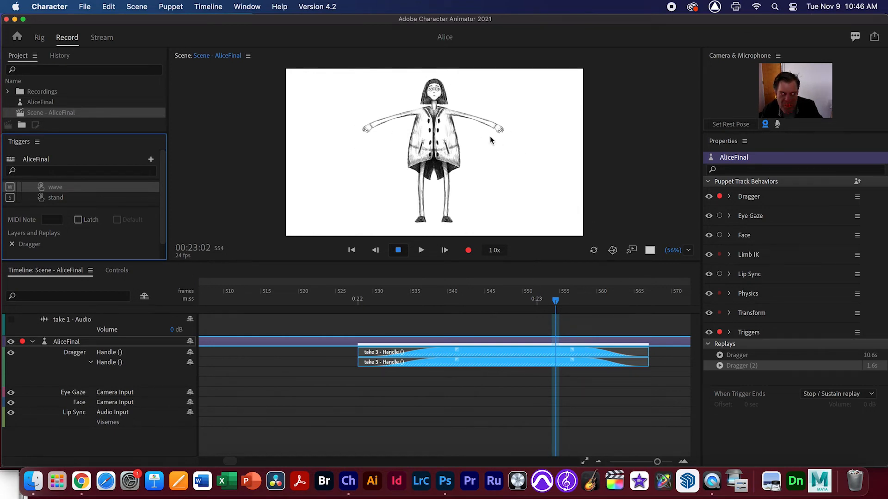
- Delete the take 3 hand takes, and pose the image-left hand at the coat pocket and the other hand raised at frame 536
left_click(552, 358)
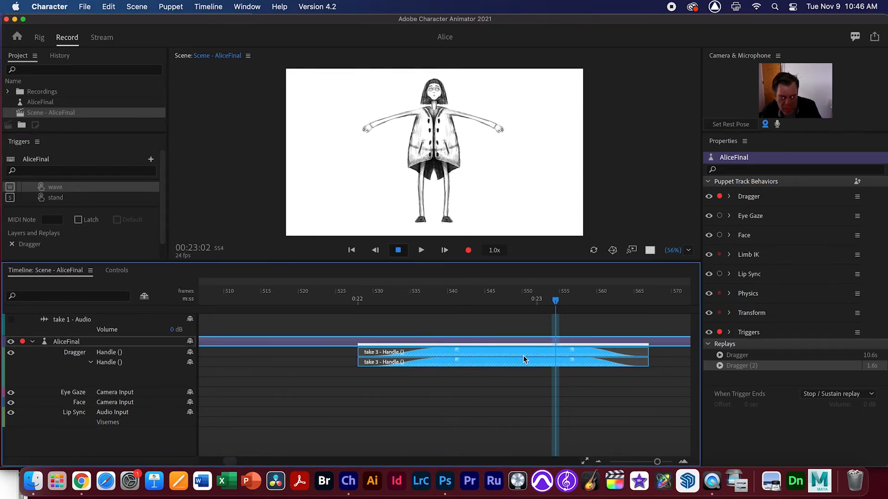
key("Delete")
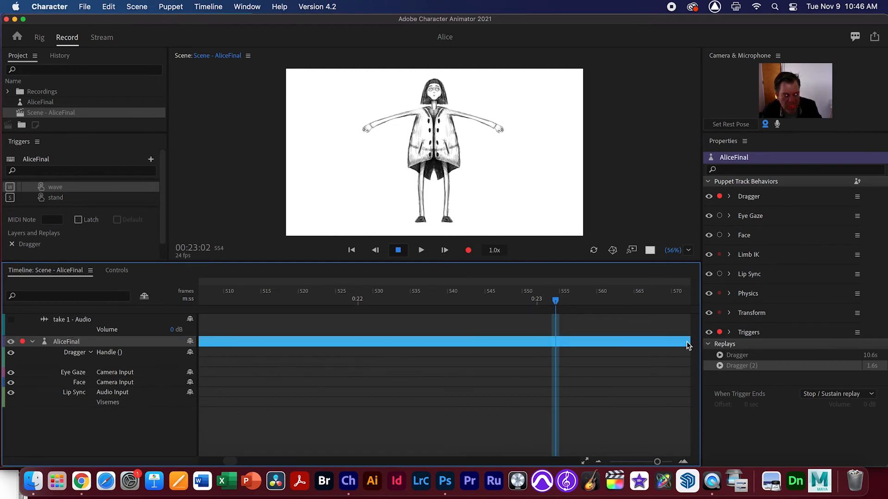
left_click_drag(555, 301, 420, 302)
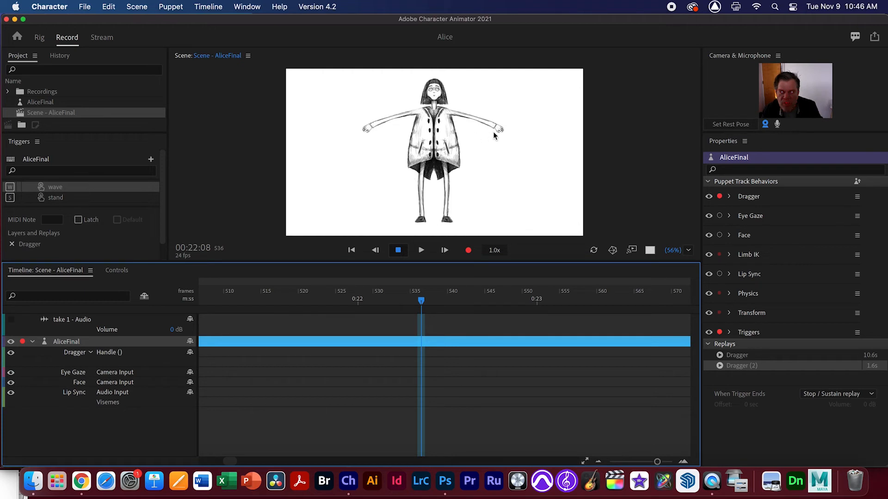
left_click_drag(379, 125, 421, 151)
left_click_drag(497, 128, 472, 80)
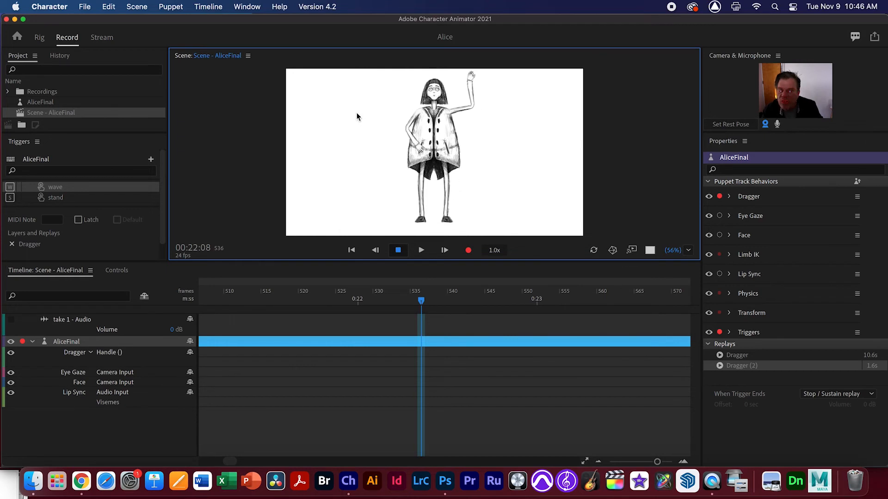
- Record the raised-hand pose as a 2-frame take at frame 536 and extend it to about frame 569 with blends at both ends
left_click(468, 250)
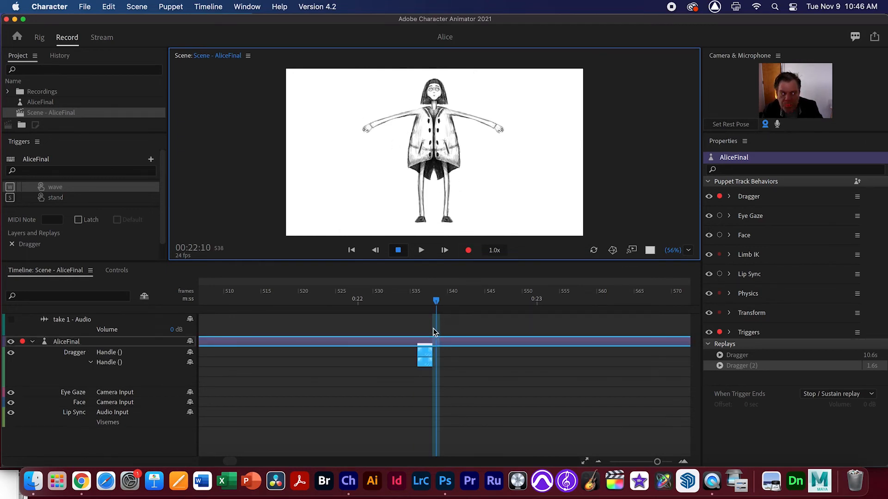
left_click_drag(435, 301, 421, 302)
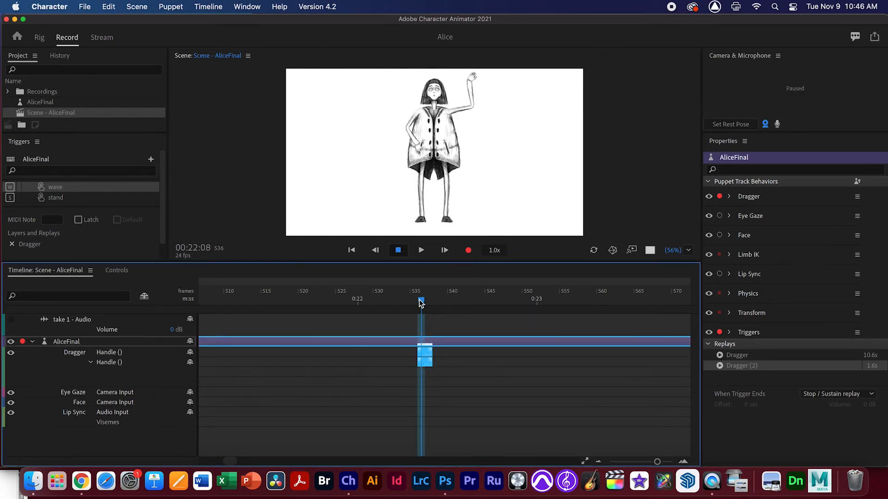
left_click_drag(431, 361, 665, 361)
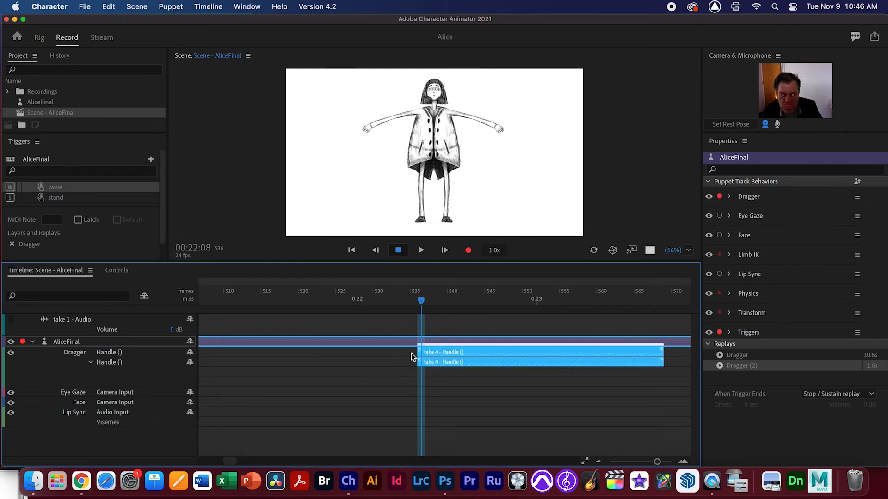
left_click_drag(419, 350, 495, 351)
left_click_drag(666, 350, 580, 353)
- Create a replay and trigger from the take 4 hand takes and name the trigger "hand in air"
right_click(539, 360)
left_click(578, 375)
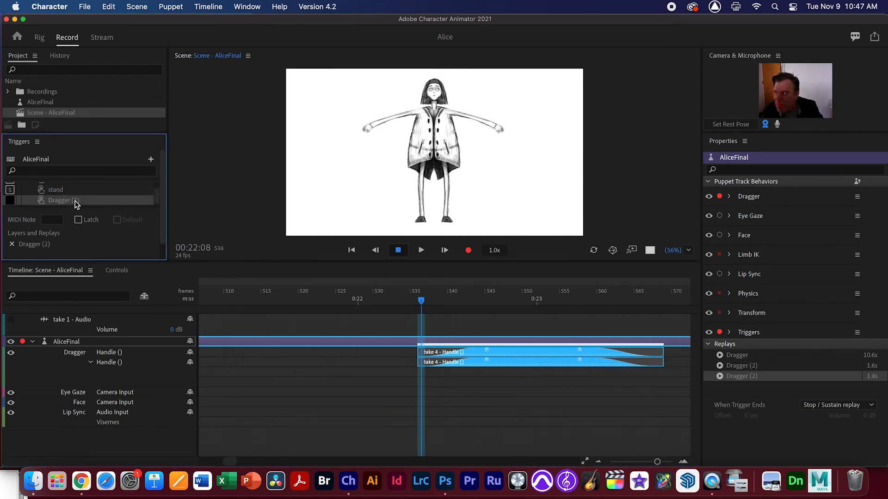
double_click(74, 200)
type("hand in air")
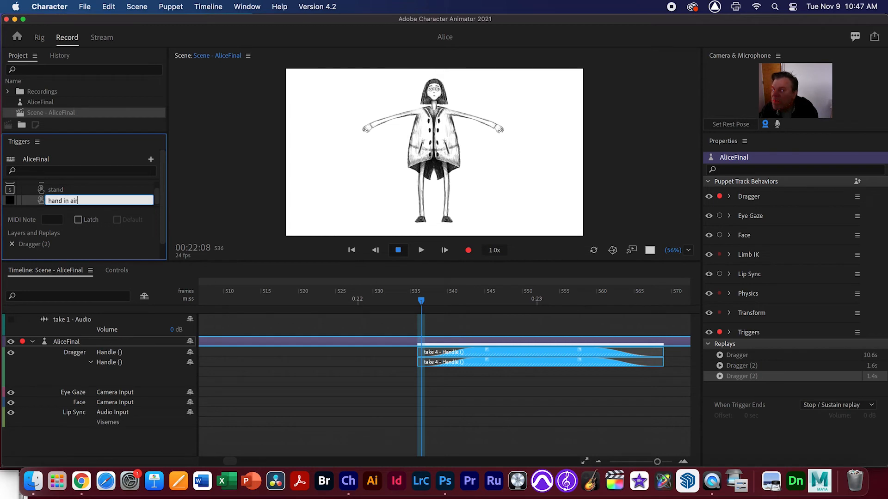
key("Return")
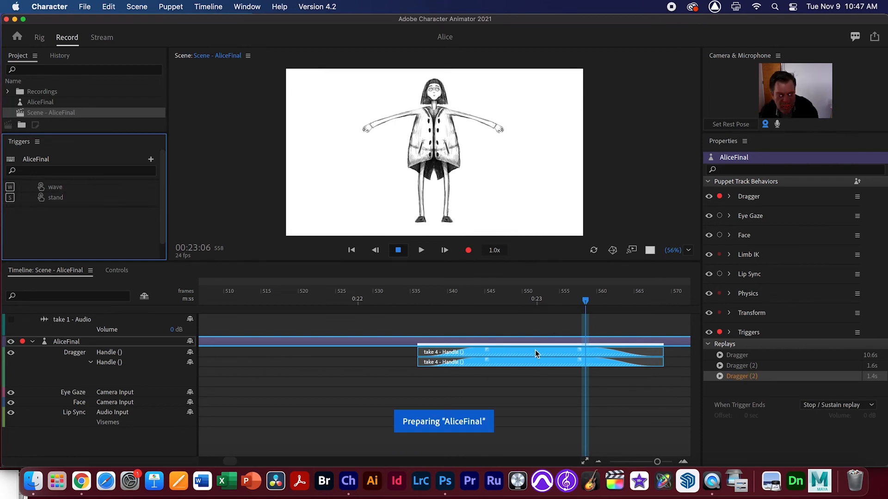
- Delete the take 4 hand takes, and pose the image-left arm stretched outward and the other hand at the coat pocket at frame 524
left_click(515, 344)
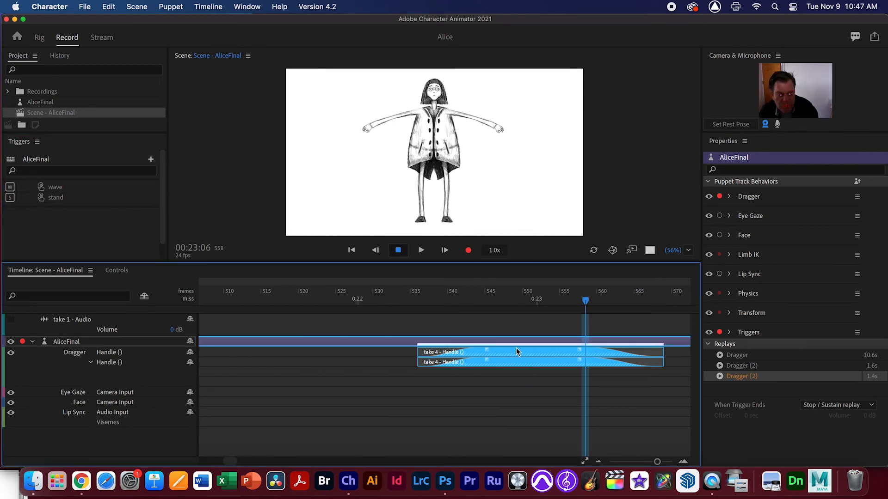
key("Delete")
left_click_drag(471, 300, 419, 301)
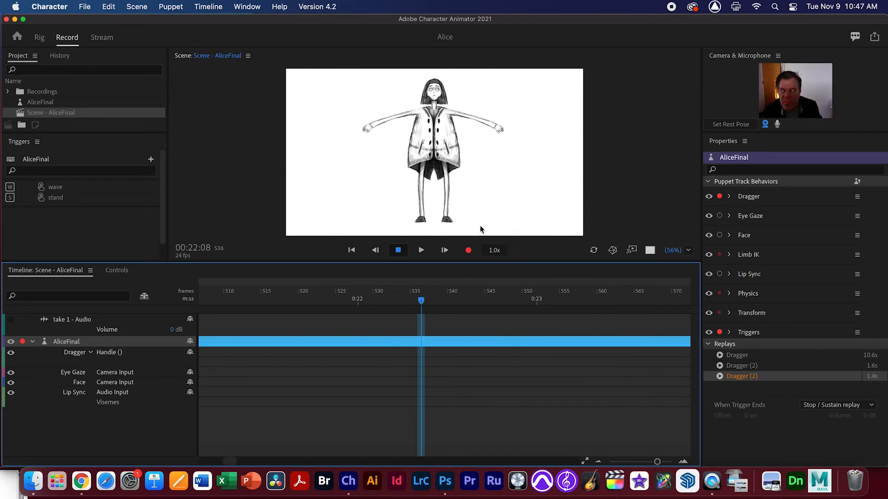
left_click_drag(421, 306, 331, 302)
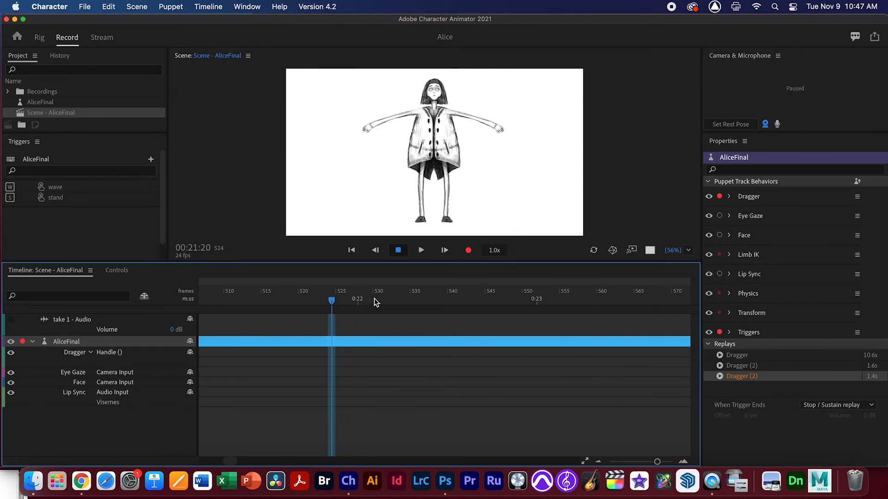
scroll(348, 303, "down", 5)
left_click_drag(366, 130, 392, 96)
left_click_drag(498, 129, 447, 154)
left_click_drag(394, 99, 358, 108)
- Record a hand take of the outstretched-arm pose from frame 524 to about frame 605
left_click(468, 250)
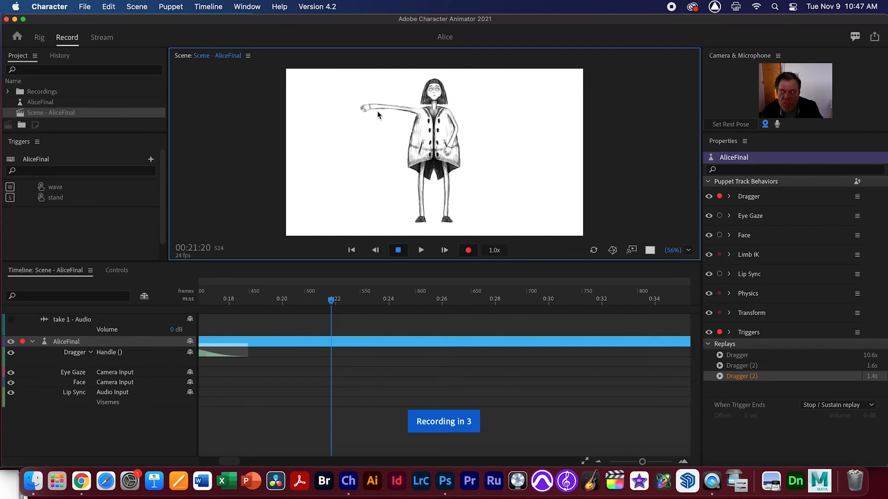
left_click_drag(368, 109, 364, 108)
left_click(466, 251)
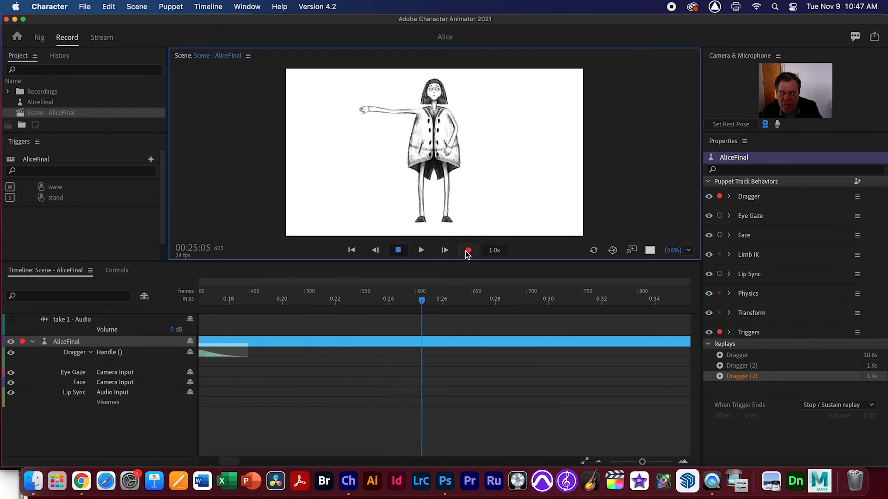
- Extend both take 5 hand takes to about frame 672 with a blend-in and a blend-out, and play them back
left_click_drag(391, 304, 355, 304)
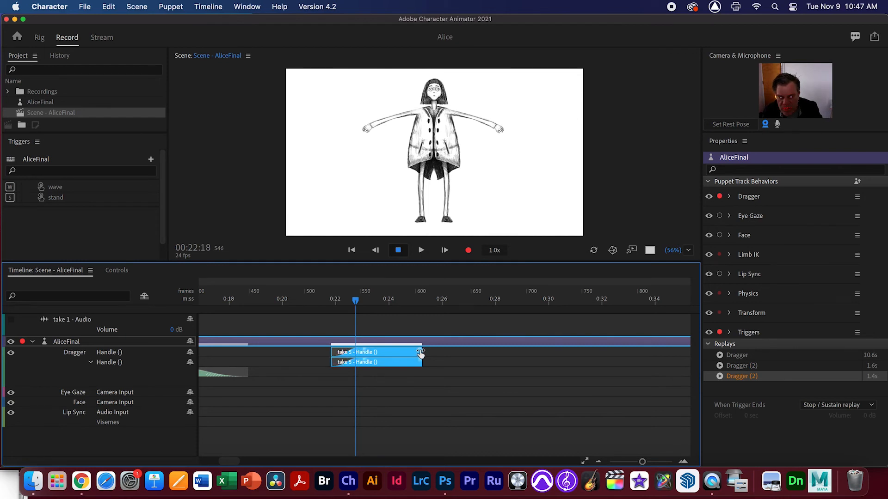
left_click_drag(420, 354, 433, 358)
left_click_drag(494, 357, 455, 352)
left_click_drag(355, 300, 316, 301)
key("space")
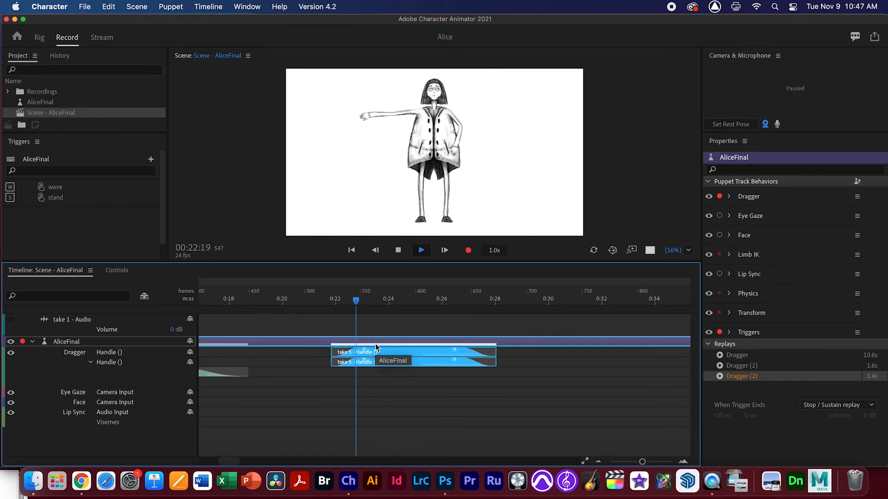
key("space")
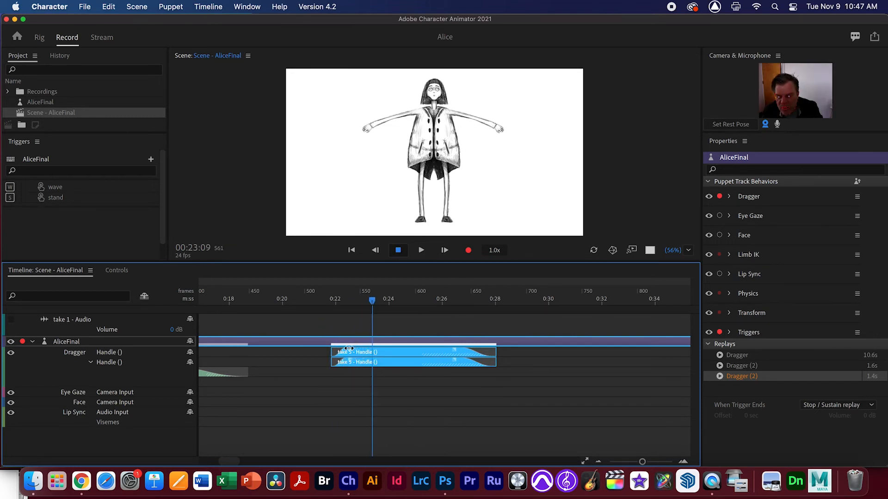
- Shorten the take 5 hand takes' blend-in to about frame 536 and their end to about frame 614, and play them back
left_click_drag(352, 302, 319, 301)
key("space")
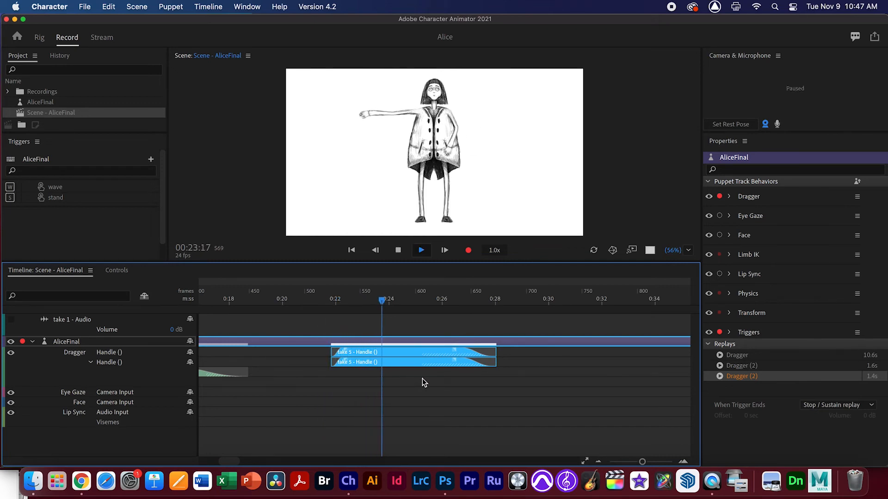
key("space")
left_click_drag(494, 355, 427, 366)
key("space")
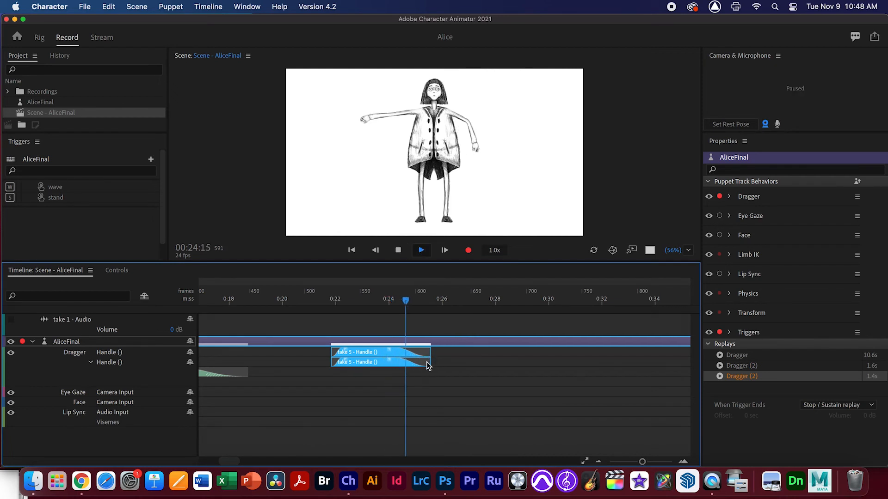
- Shorten both take 5 hand takes so they end at about frame 598 and play them back
key("space")
left_click_drag(389, 351, 414, 354)
left_click(376, 300)
key("space")
key("space")
- Create a replay with a trigger from the take 5 hand takes and name the trigger "pointing"
right_click(372, 353)
left_click(408, 362)
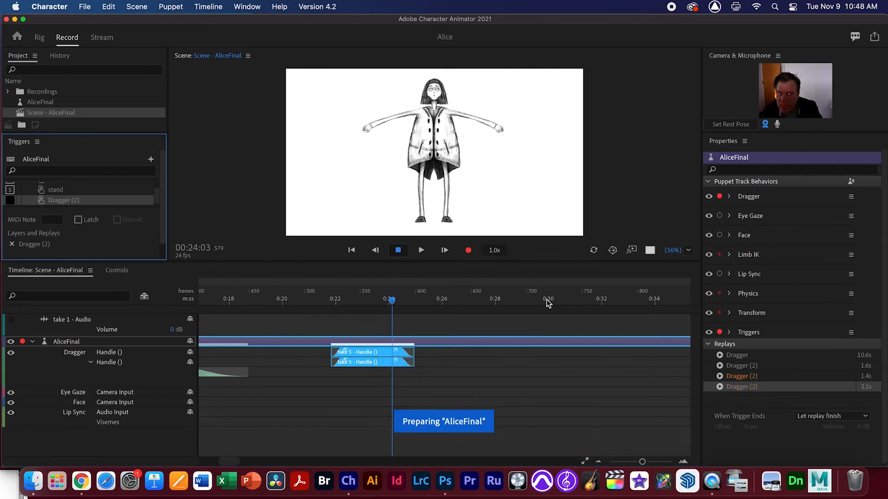
right_click(68, 200)
left_click(98, 212)
type("pointing")
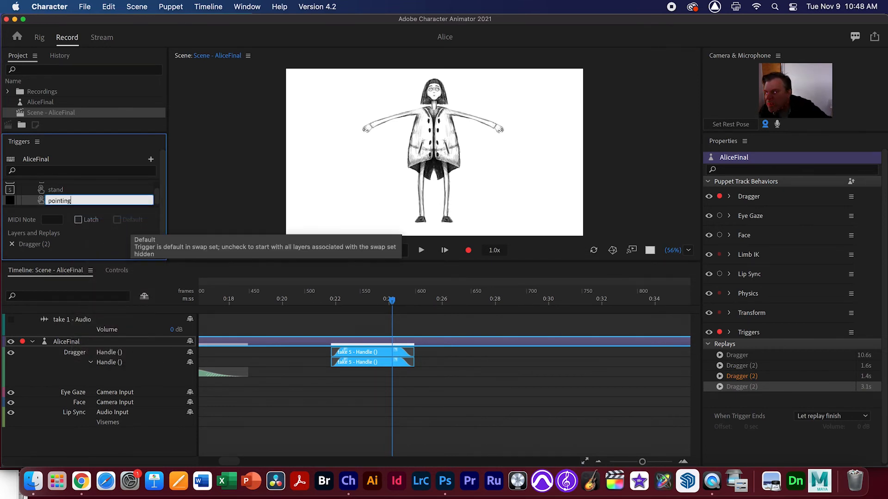
- Assign P as the trigger key for the pointing replay
left_click(11, 201)
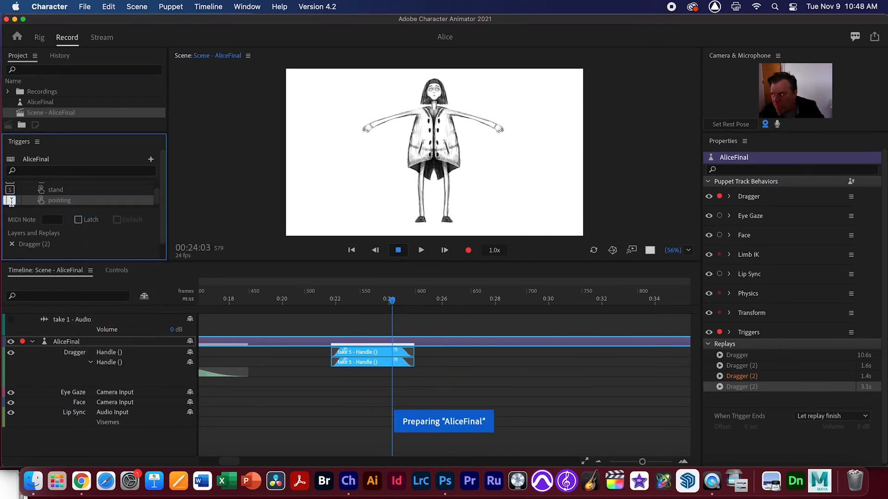
type("p")
left_click(102, 190)
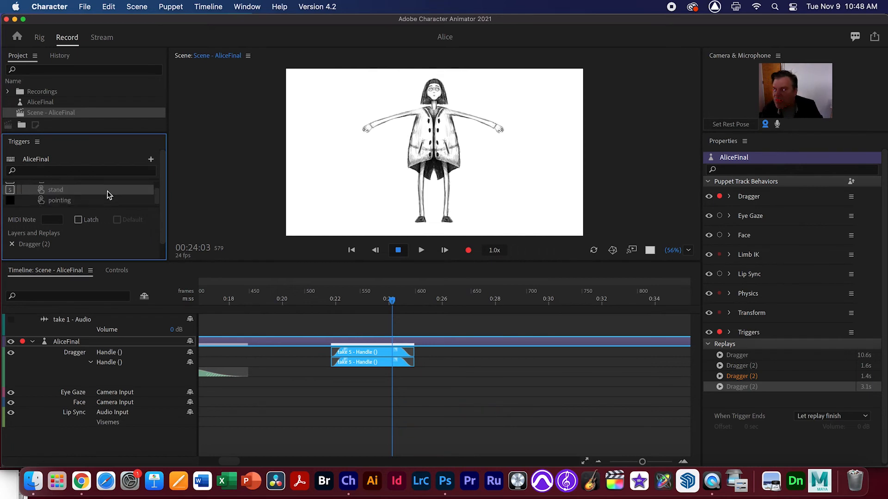
left_click(52, 221)
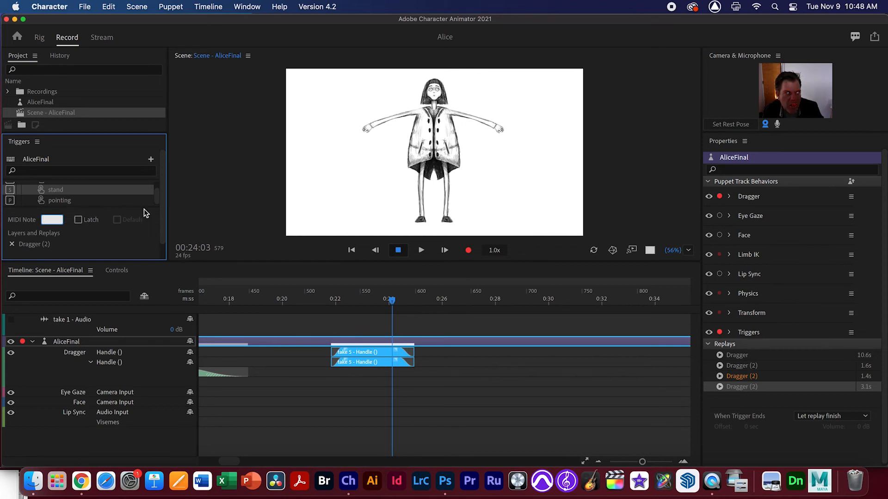
- Place the playhead at frame 238, disarm Dragger, and arm Eye Gaze, Lip Sync and Face for recording
left_click_drag(365, 298, 337, 304)
key("space")
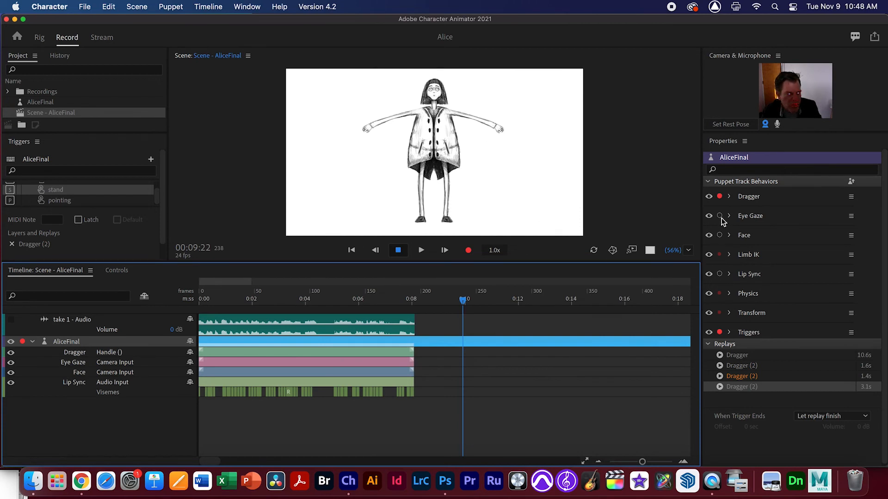
left_click(719, 215)
left_click(722, 197)
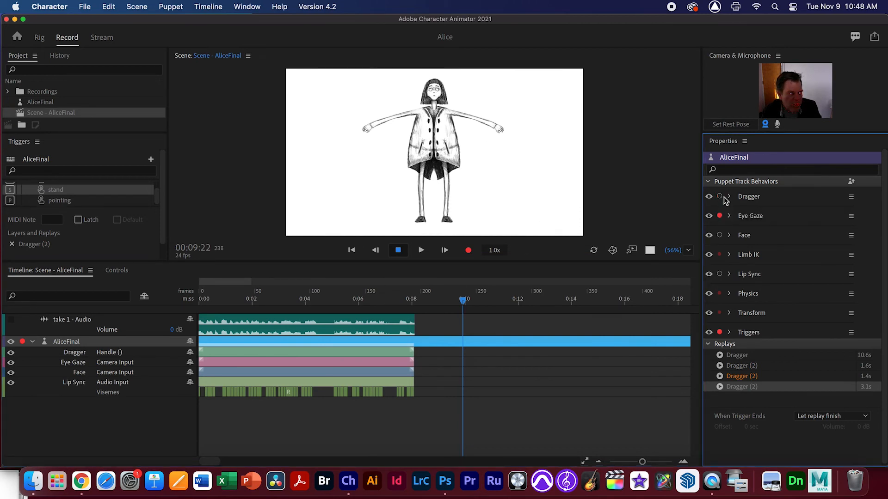
left_click(719, 274)
left_click(720, 236)
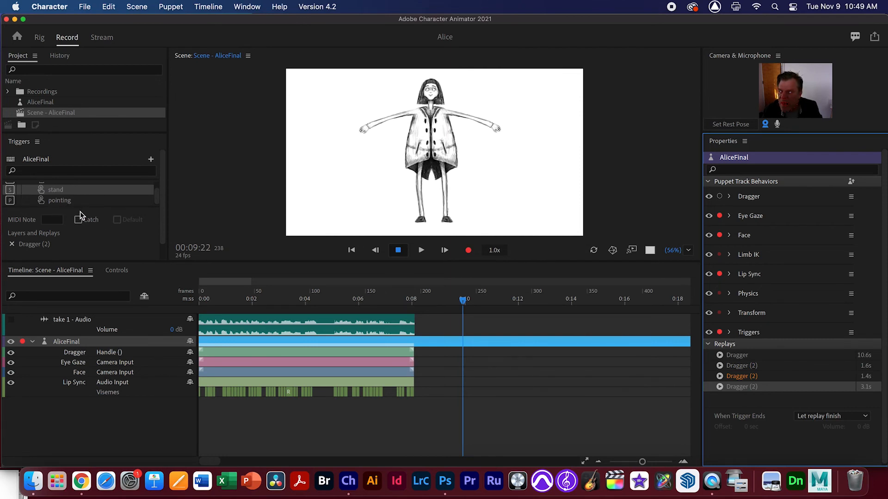
- Record a performance from frame 238 to about frame 455, triggering the pointing and hands-on-hips replays, and scrub through the result
key("s")
key("p")
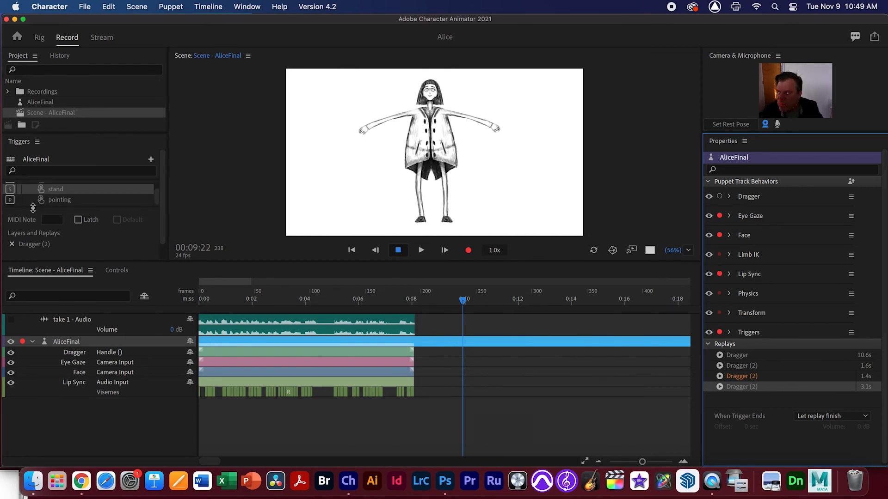
left_click(446, 305)
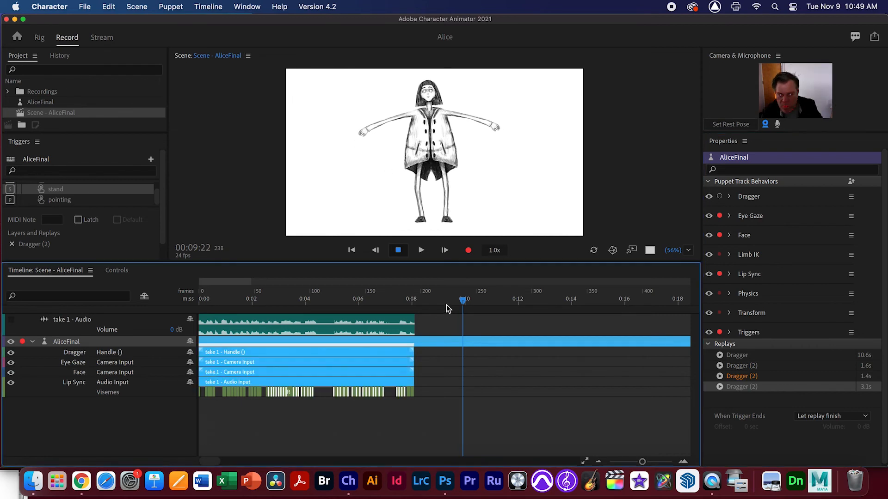
left_click(470, 251)
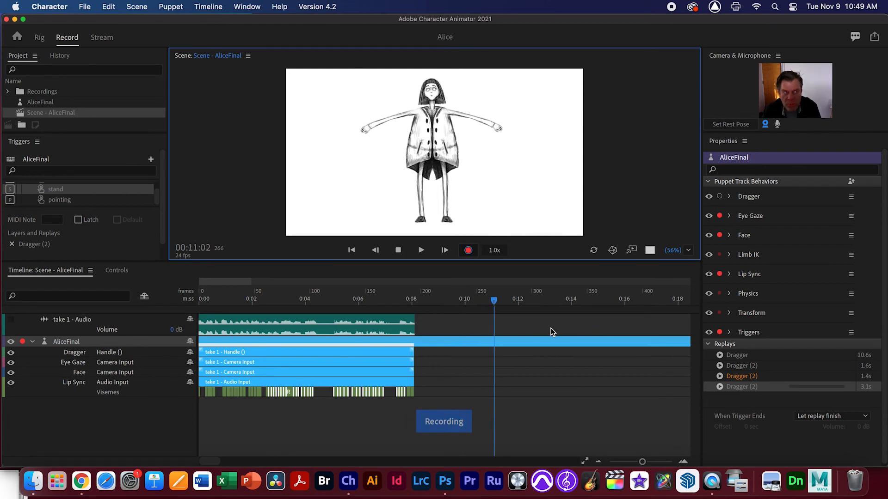
key("s")
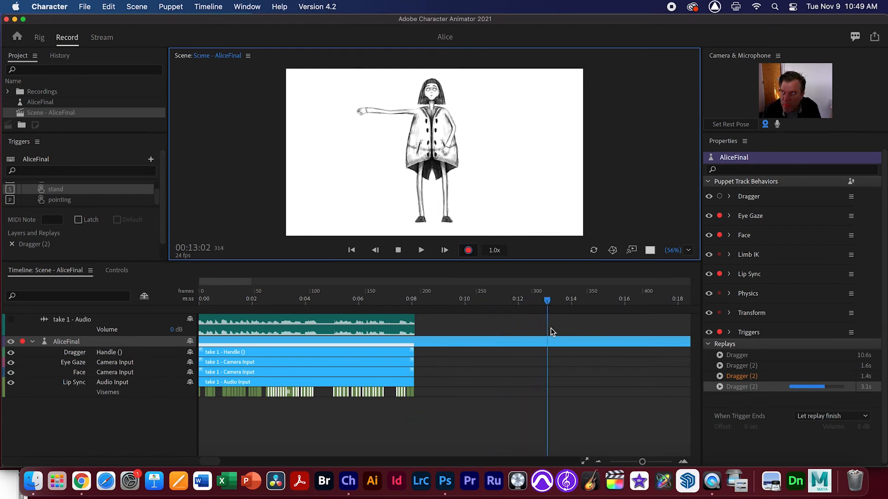
key("h")
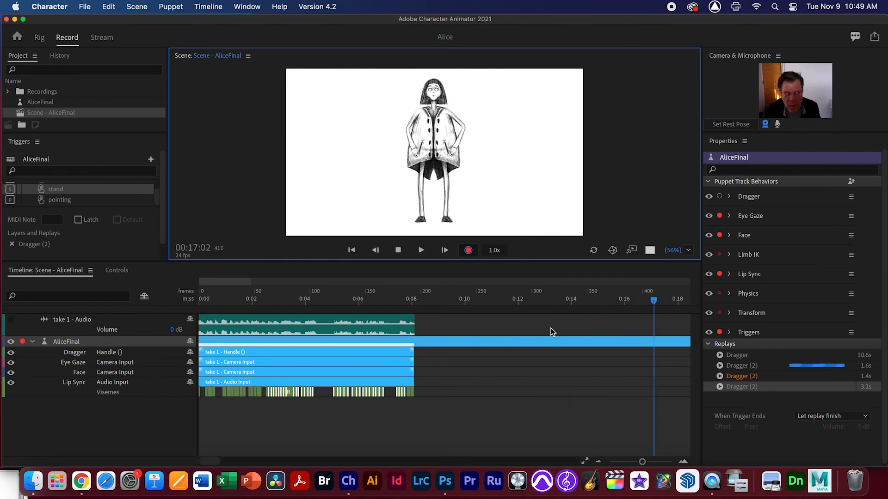
key("space")
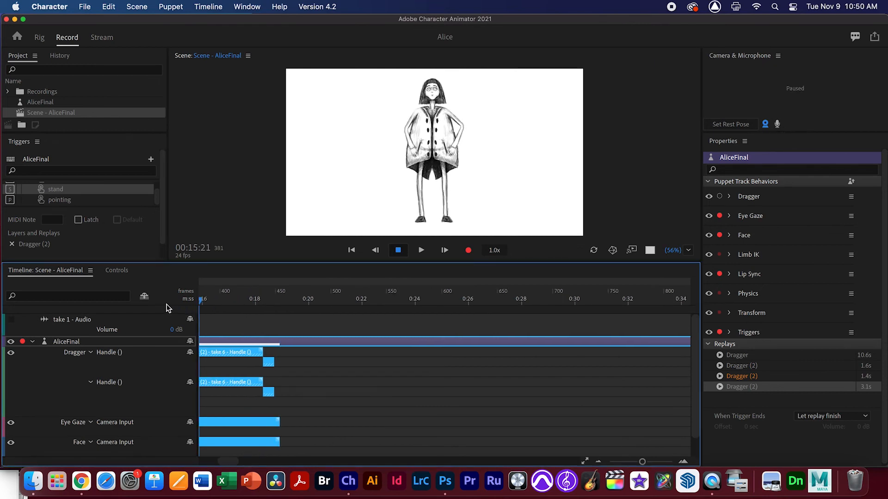
left_click(251, 317)
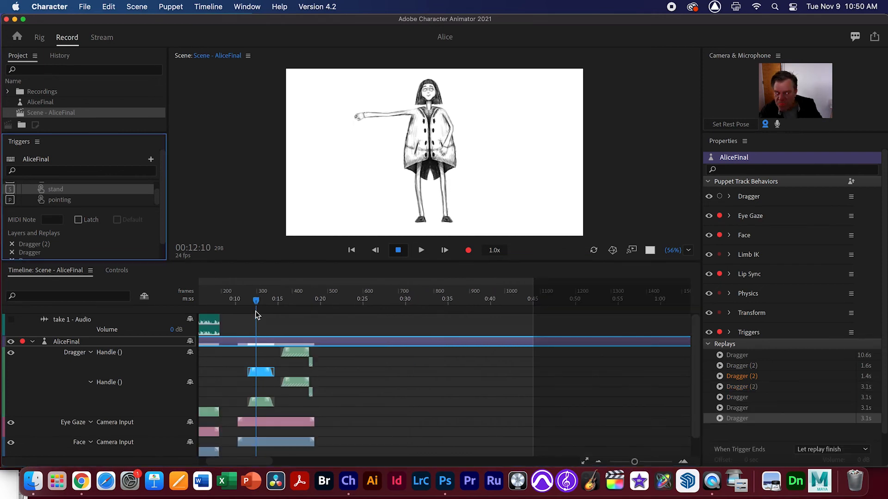
left_click_drag(257, 303, 244, 302)
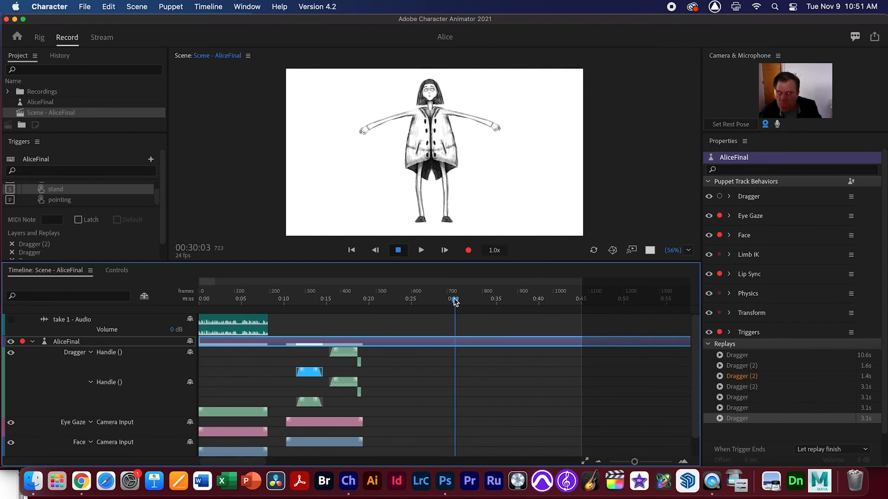
- Export the scene as video with alpha through Adobe Media Encoder, saved to the Desktop as QuickTime file "Scene - AliceFinal1"
left_click(86, 7)
mouse_move(113, 204)
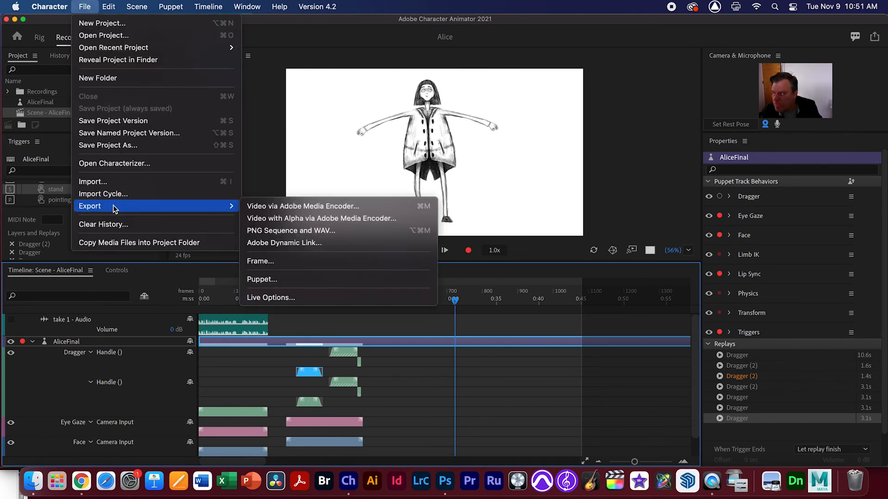
left_click(307, 220)
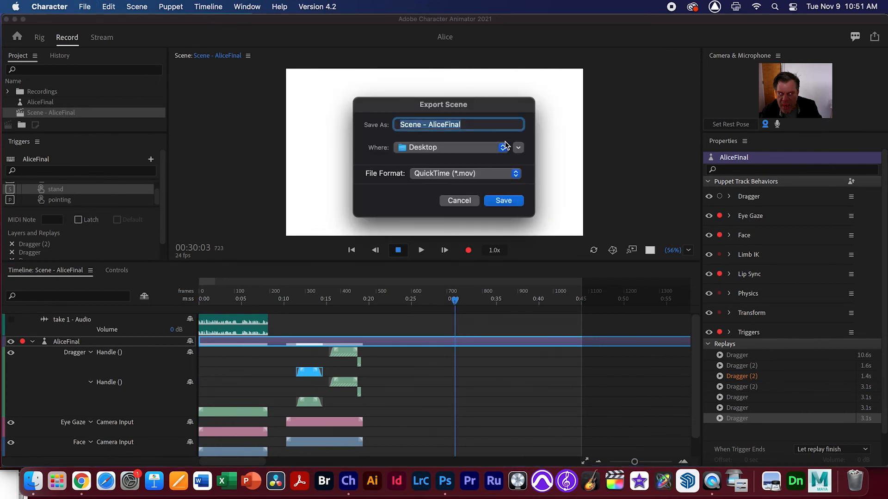
key("Right")
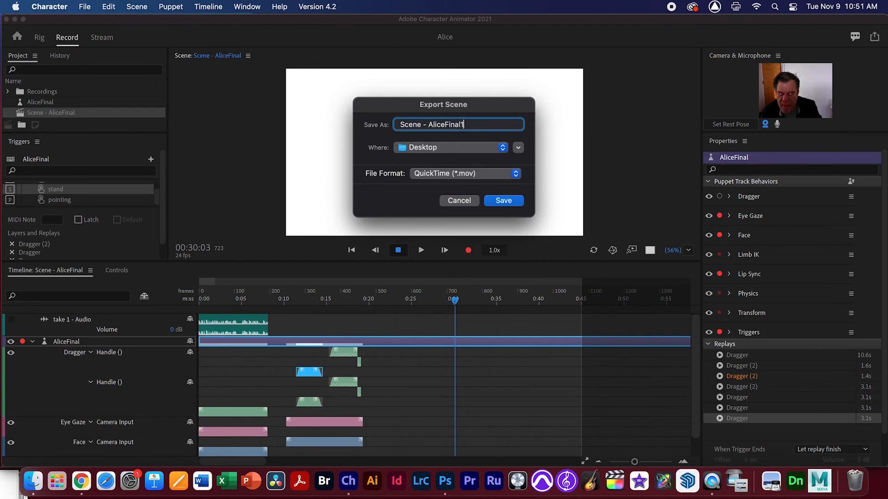
key("Return")
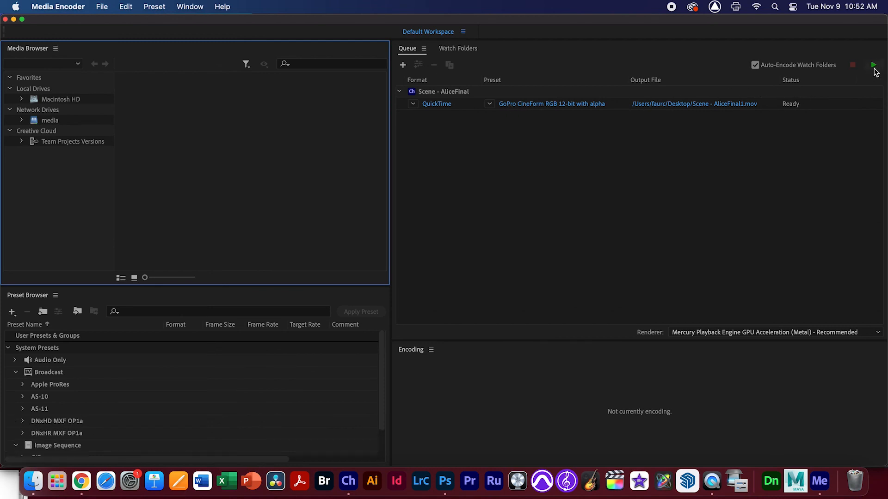
- In Media Encoder, set the queued scene's preset to Apple ProRes 4444 with alpha and start encoding
mouse_move(546, 106)
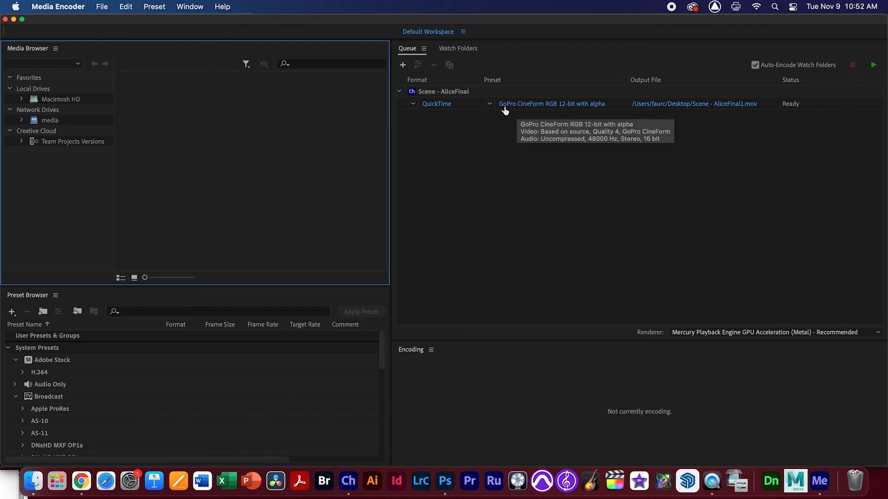
left_click(570, 106)
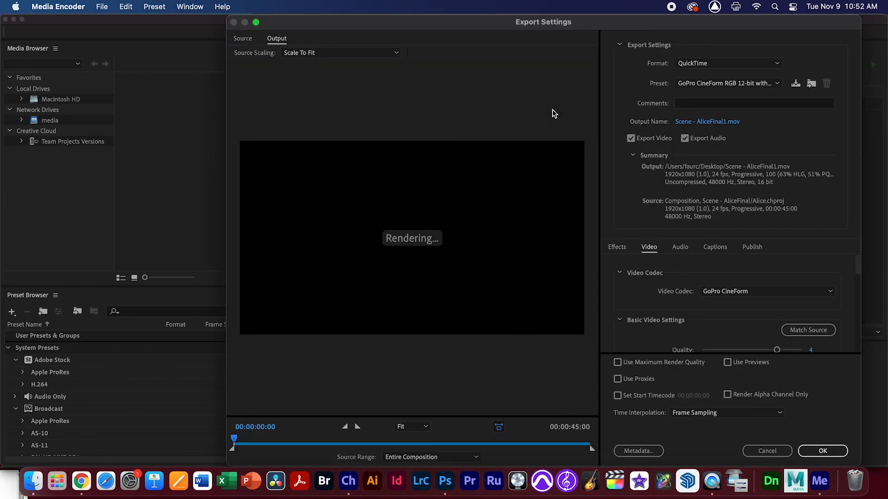
left_click(735, 84)
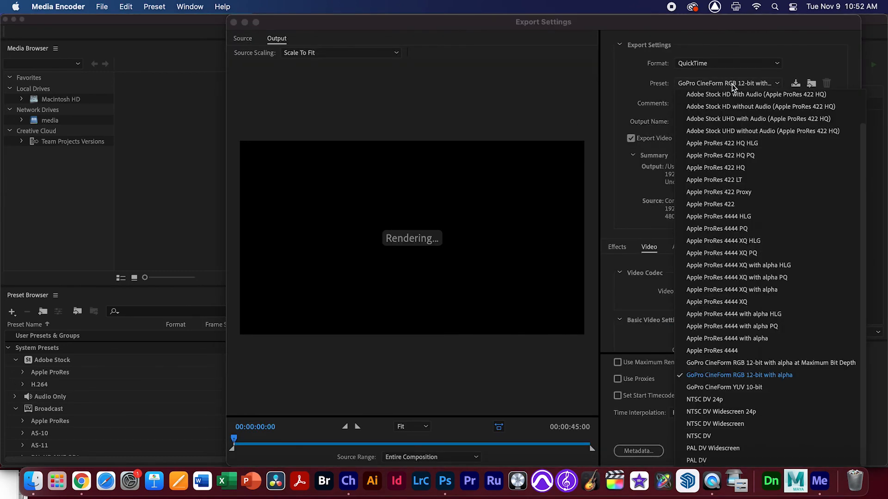
left_click(762, 339)
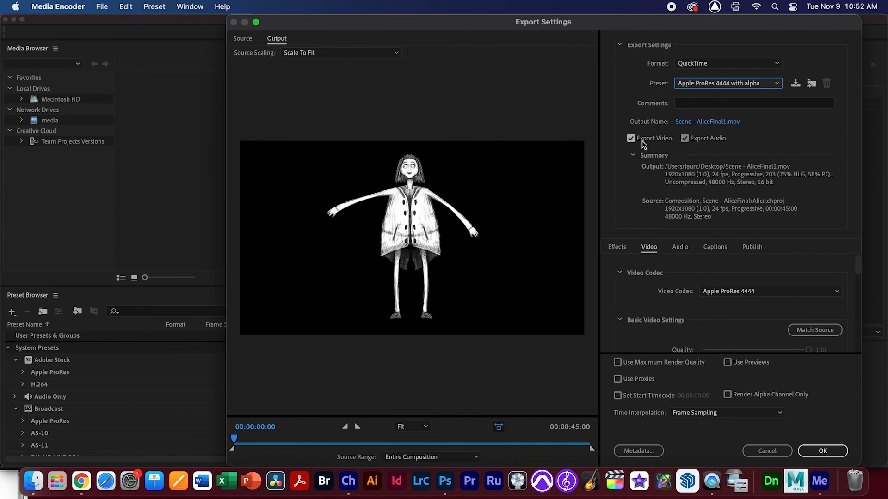
left_click(822, 450)
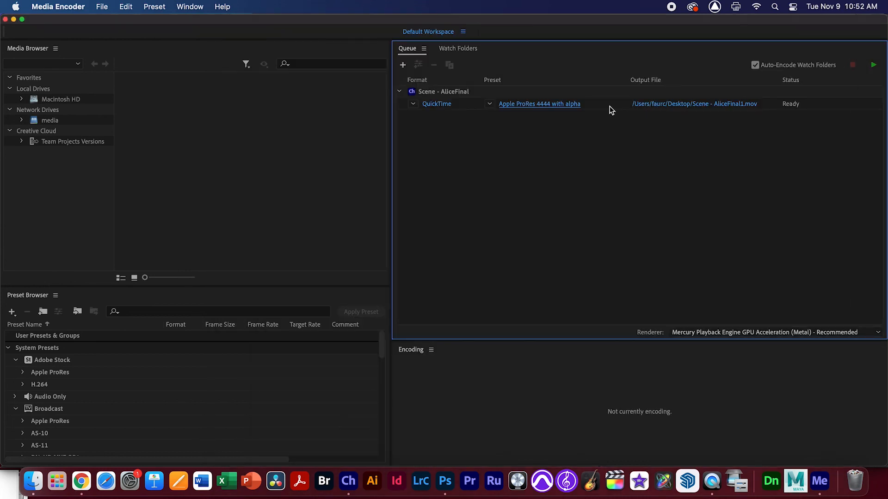
mouse_move(543, 110)
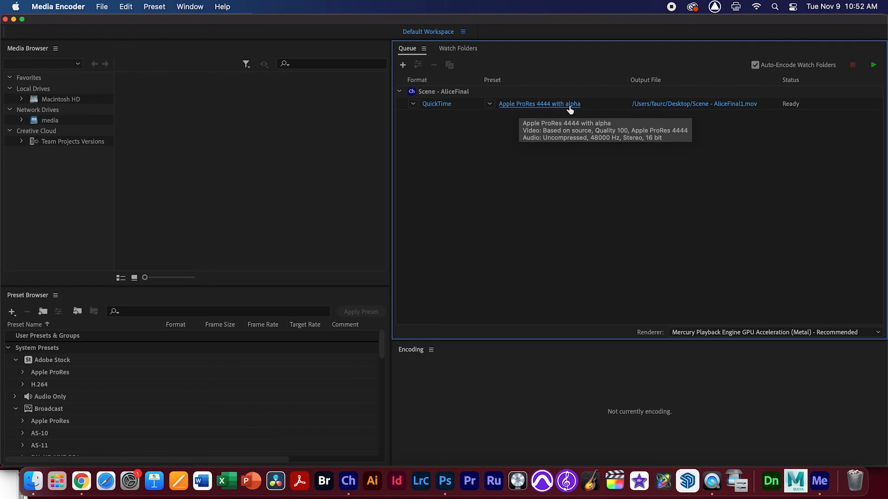
left_click(872, 65)
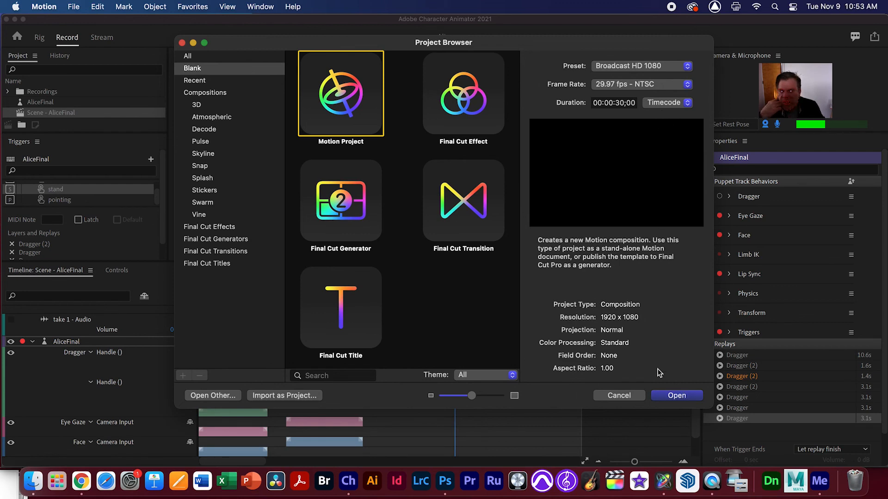
- In Motion, create a blank Broadcast HD 1080 project at 29.97 fps and import Scene - AliceFinal1.mov from the Desktop
key("Return")
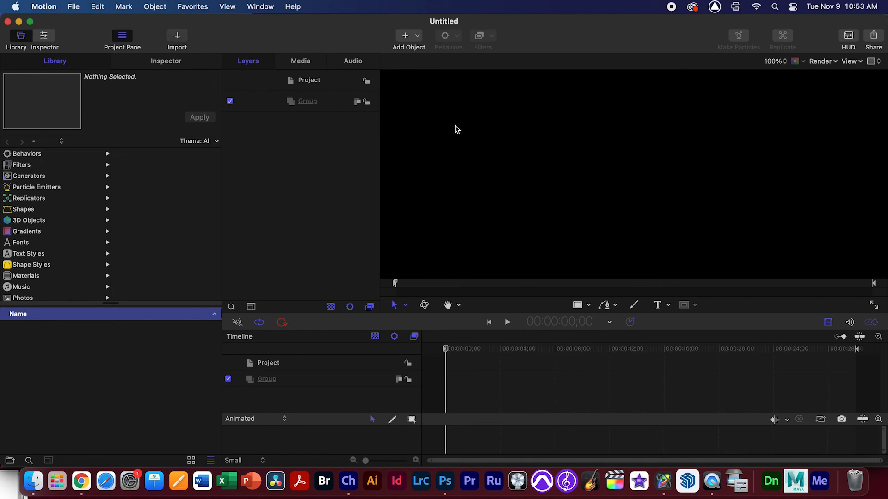
key("super+i")
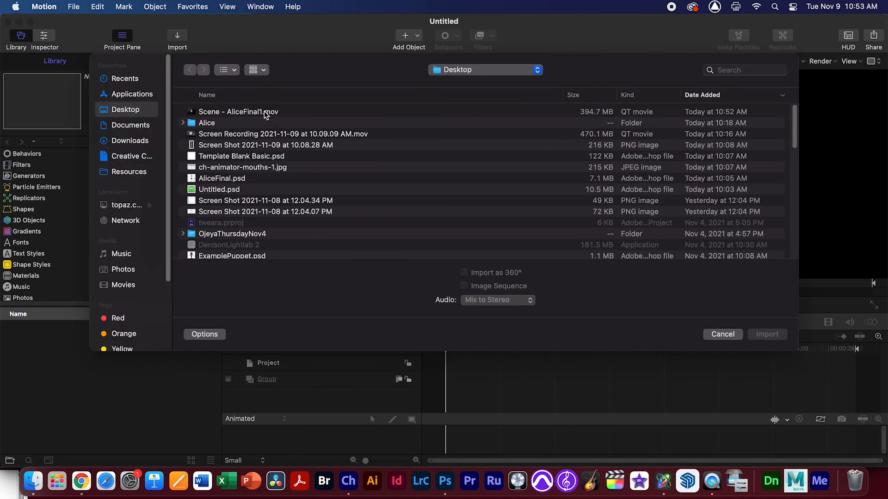
left_click(266, 115)
left_click(767, 334)
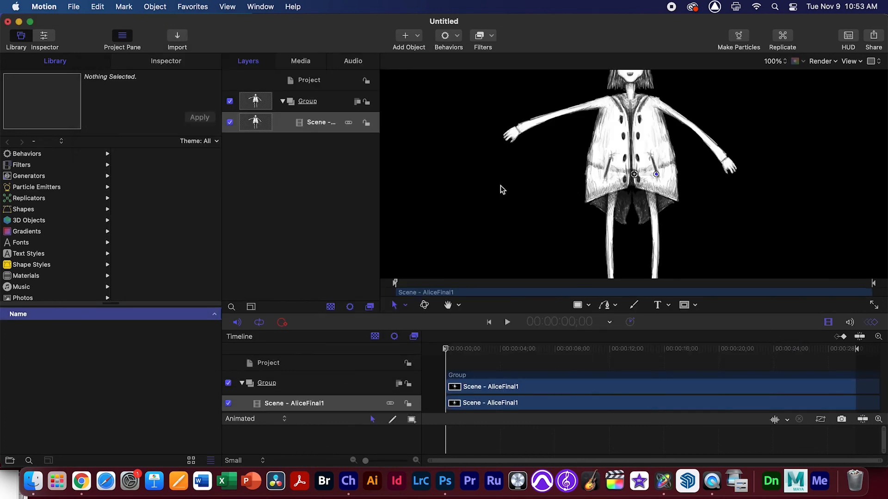
- Draw a wide white rectangle across the figure and move its layer below the Scene - AliceFinal1 clip
left_click(582, 305)
mouse_move(465, 106)
left_mouse_down()
mouse_move(677, 226)
mouse_move(826, 264)
left_mouse_up()
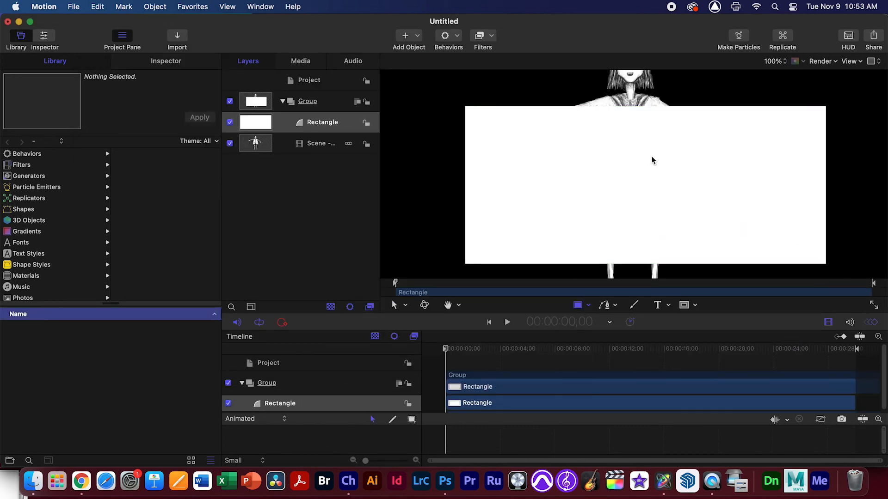
left_click_drag(304, 127, 301, 159)
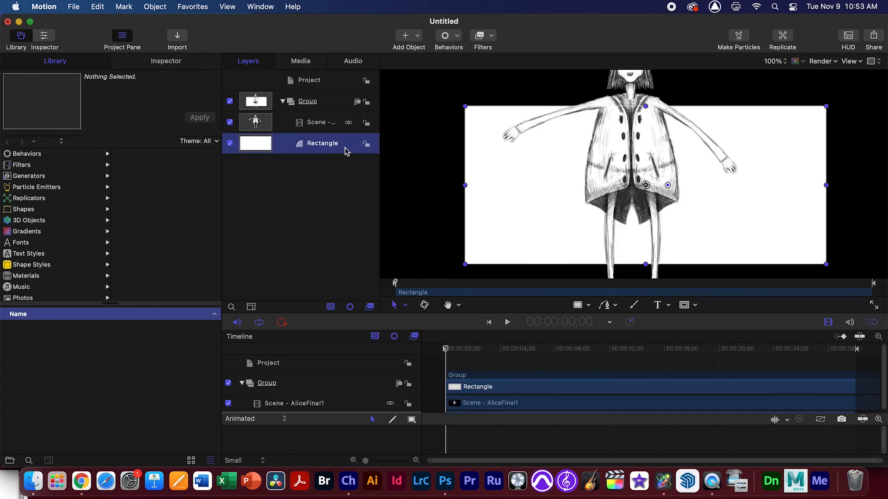
- Add a camera, switching the existing groups to 3D, and add a light to the project
left_click(421, 39)
left_click(419, 69)
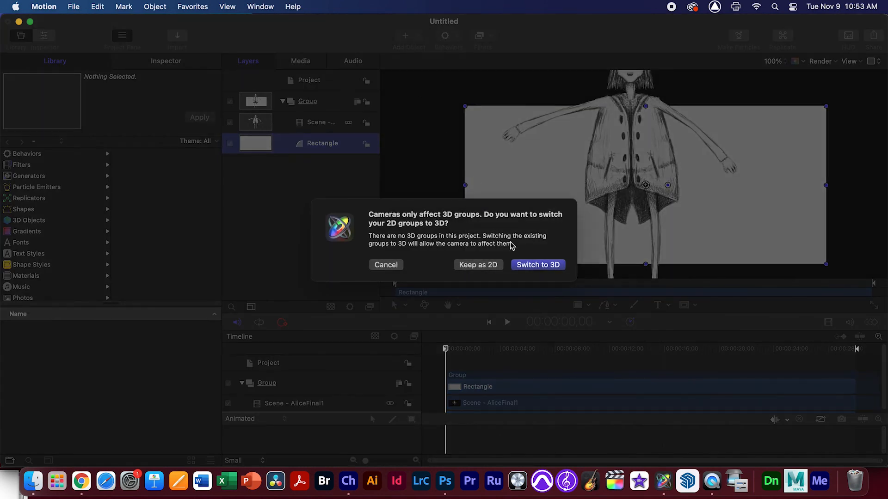
left_click(549, 270)
left_click(418, 36)
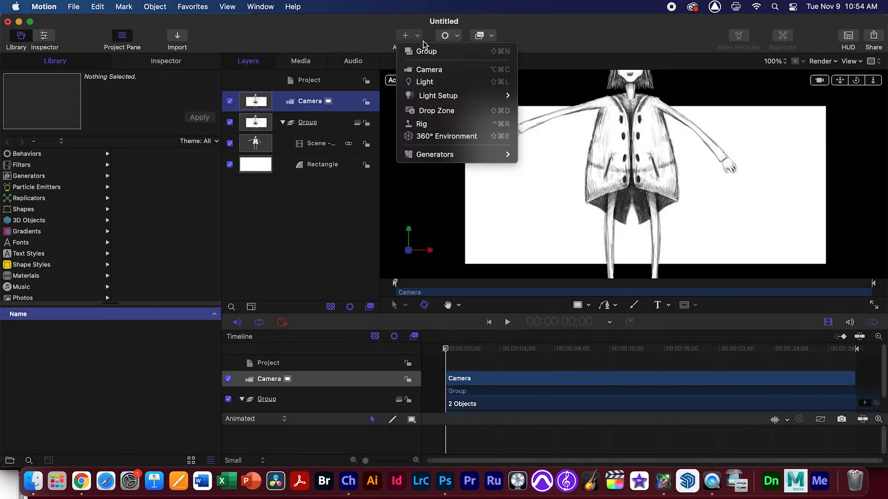
left_click(440, 82)
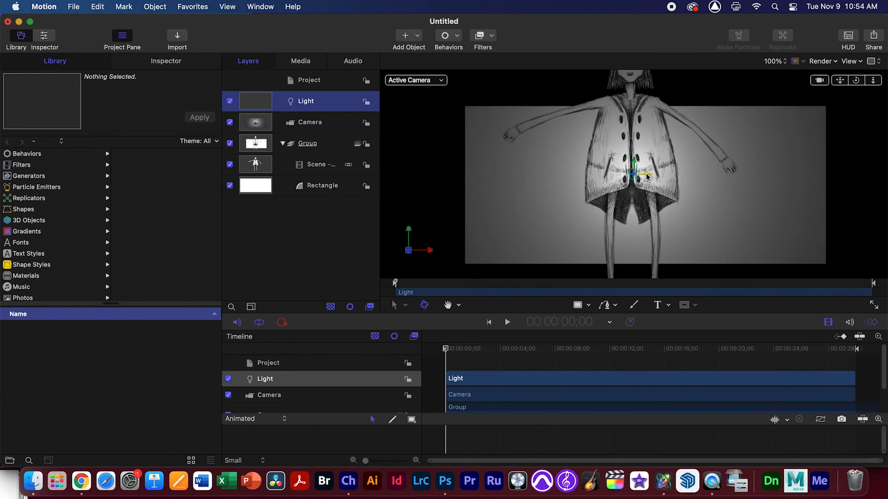
- Move the light up to the figure's collar, at about X 16, Y 246 px, with the whole frame fitted in view
left_click_drag(634, 166, 634, 135)
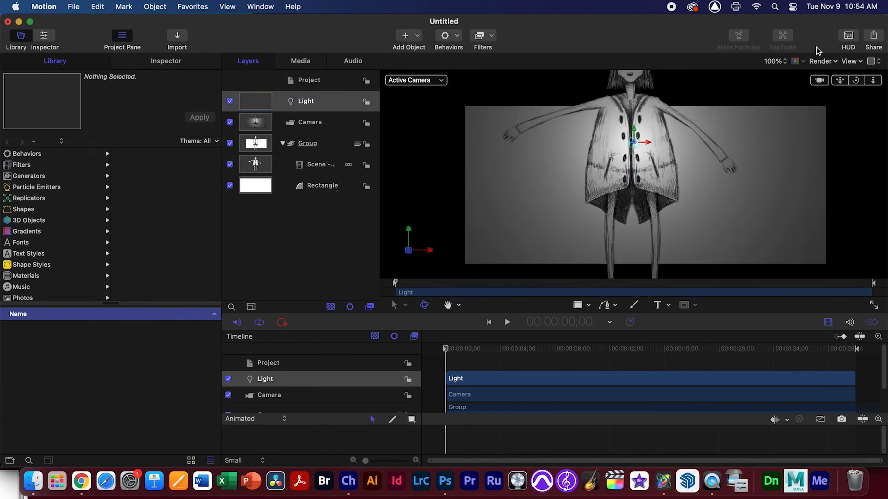
left_click(774, 61)
left_click(771, 10)
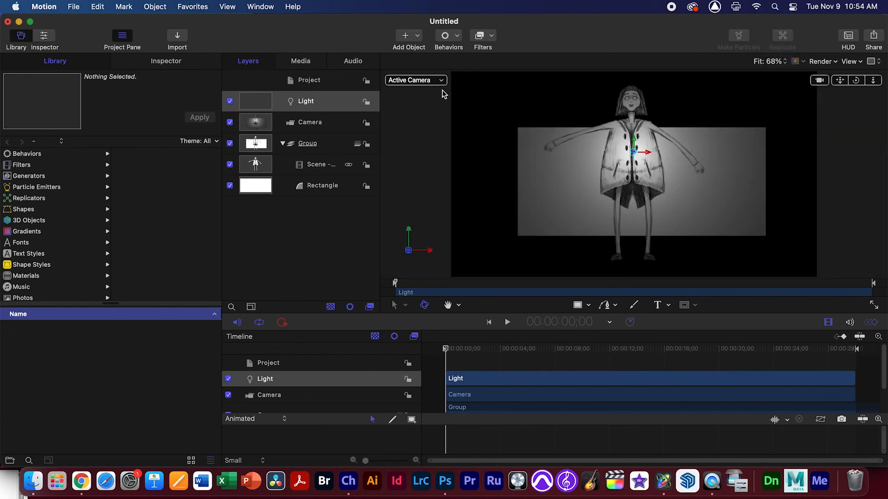
left_click(319, 111)
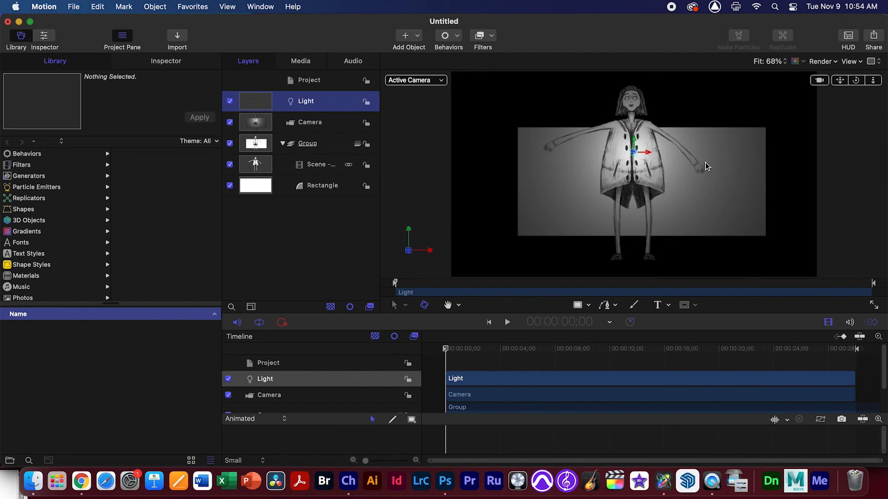
left_click_drag(634, 146, 651, 127)
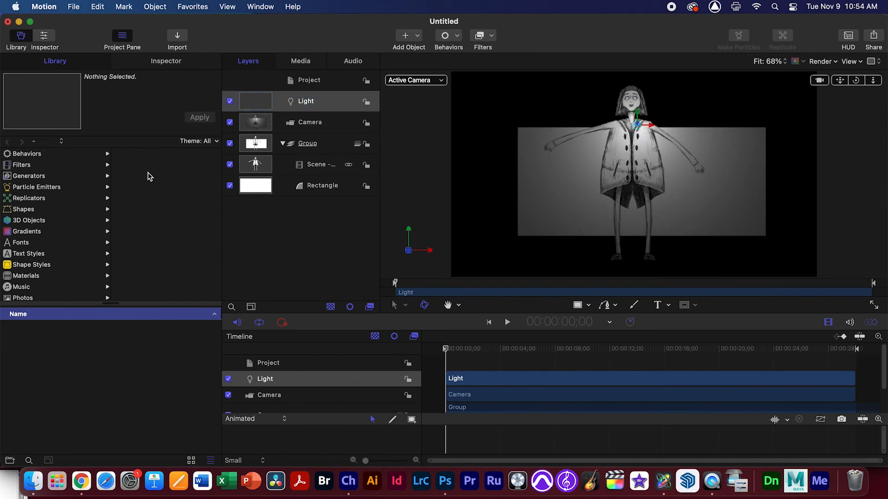
- Play back the first couple of seconds of the Scene - AliceFinal1 clip in the lit composition
left_click(315, 163)
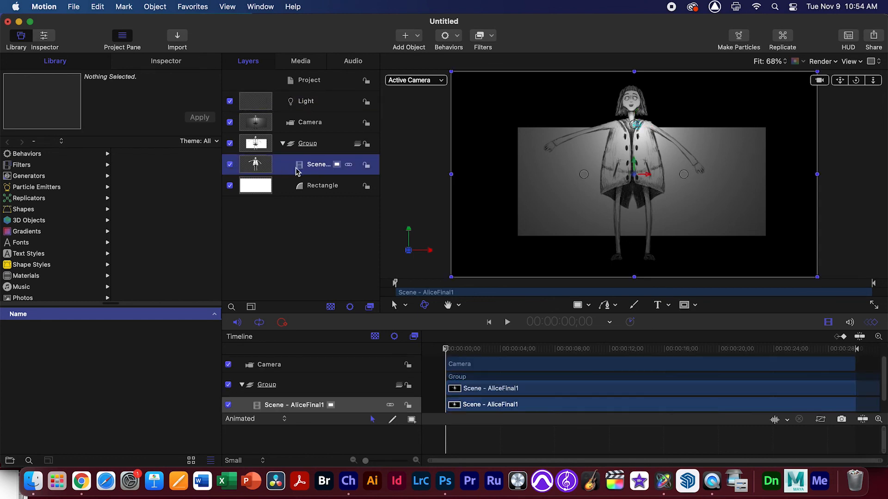
key("space")
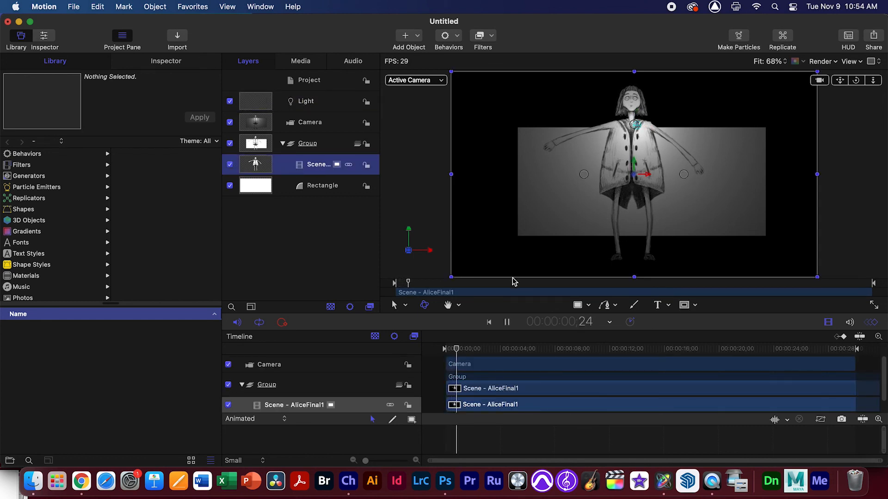
key("space")
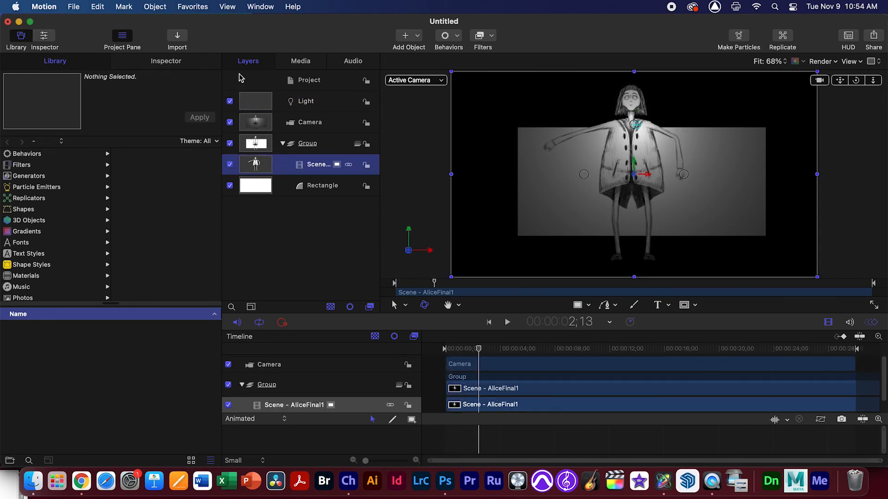
- Adjust the Scene - AliceFinal1 clip's Z position, using an orbited Perspective view to judge its depth against the rectangle
left_click(166, 61)
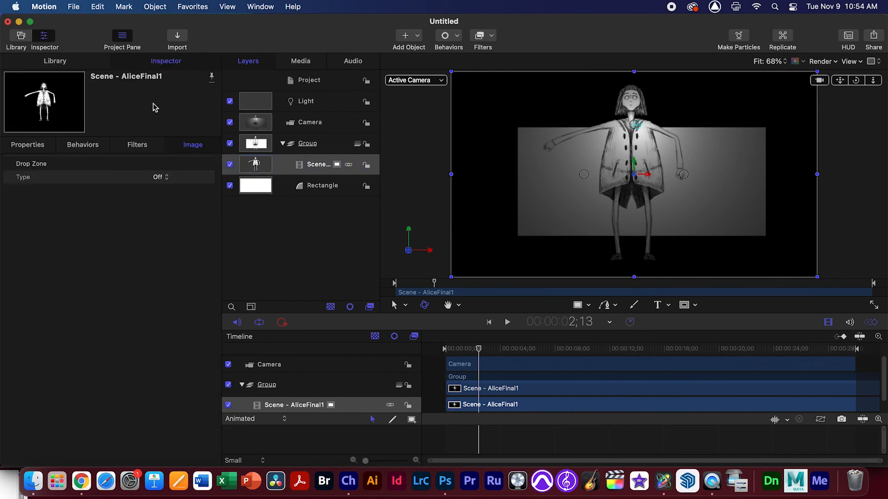
left_click(27, 145)
left_click(11, 177)
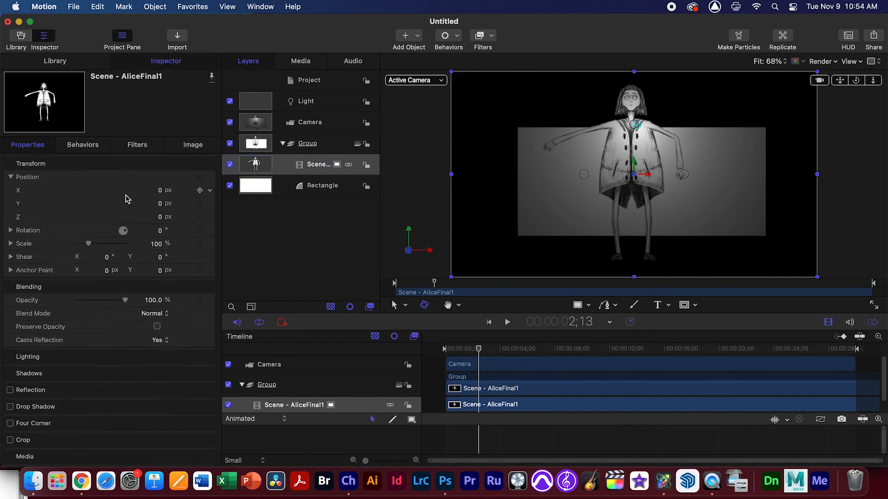
left_click_drag(160, 222, 191, 205)
left_click(440, 81)
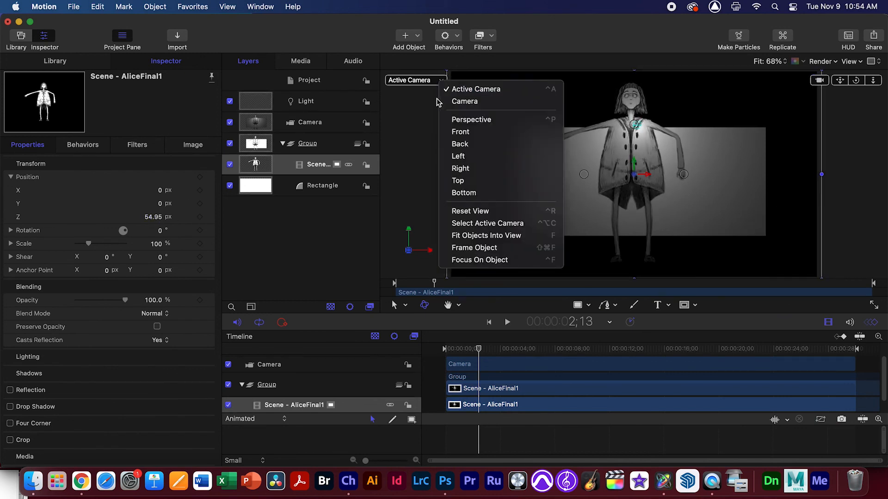
left_click(459, 119)
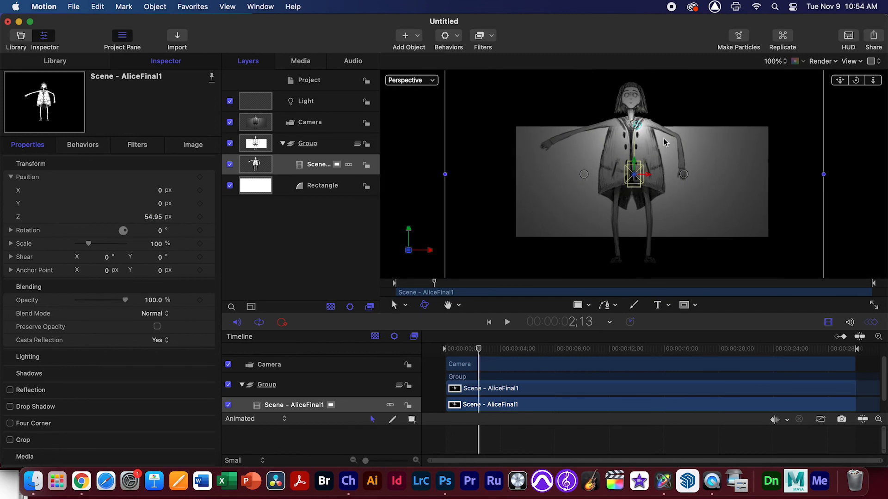
left_click_drag(856, 82, 718, 116)
left_click_drag(159, 216, 145, 217)
- Push the rectangle back to Z -227 px and scale it to 185% as a larger backdrop
left_click(316, 190)
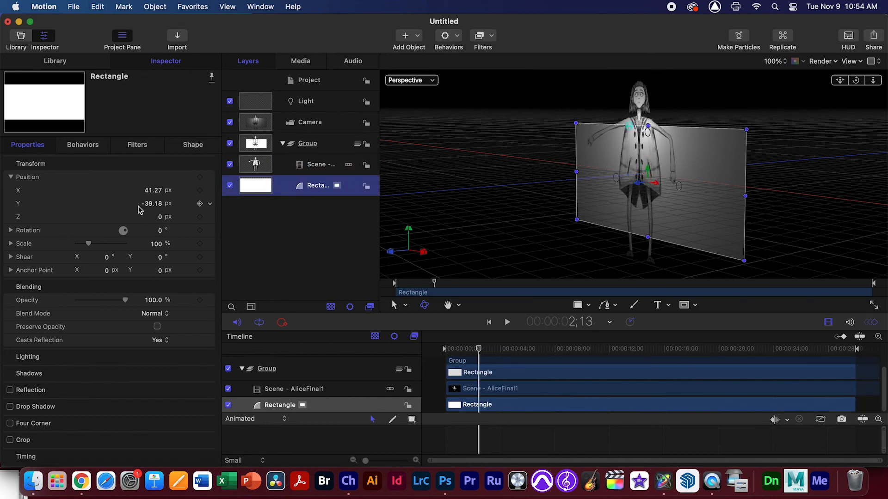
left_click_drag(159, 218, 164, 245)
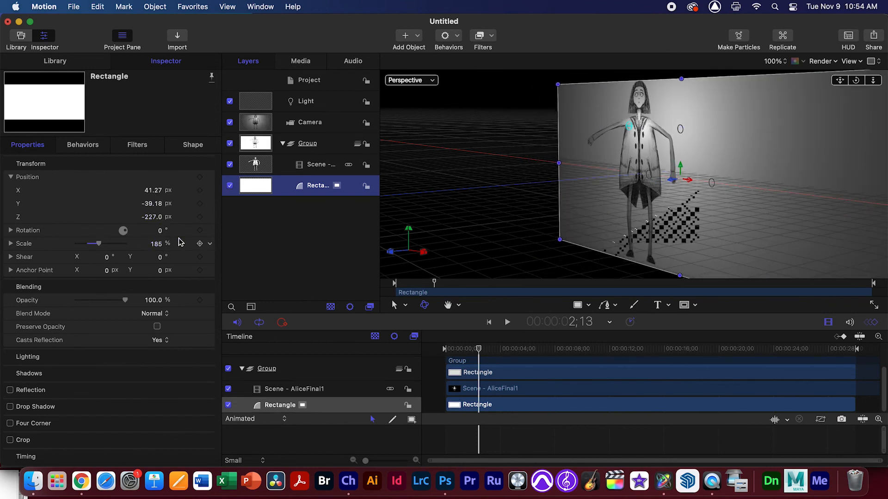
- Enable shadows on the light with about 69.74% opacity and a softness of 20
left_click(305, 104)
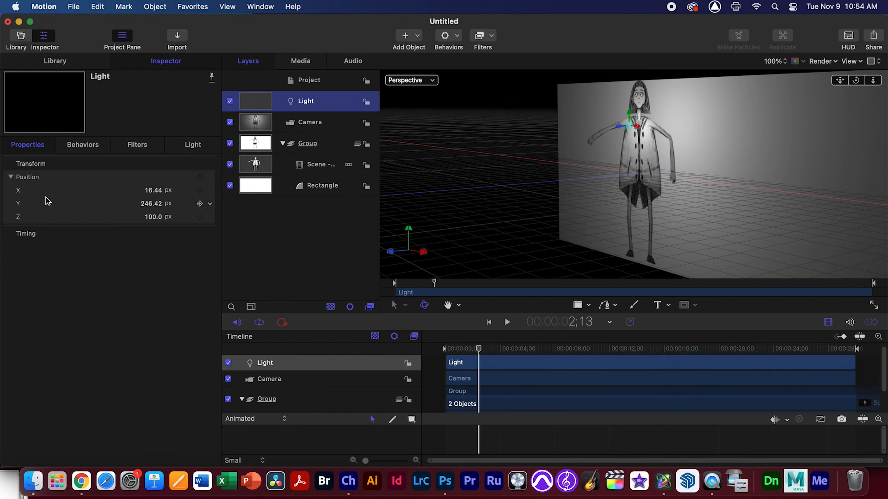
left_click(193, 145)
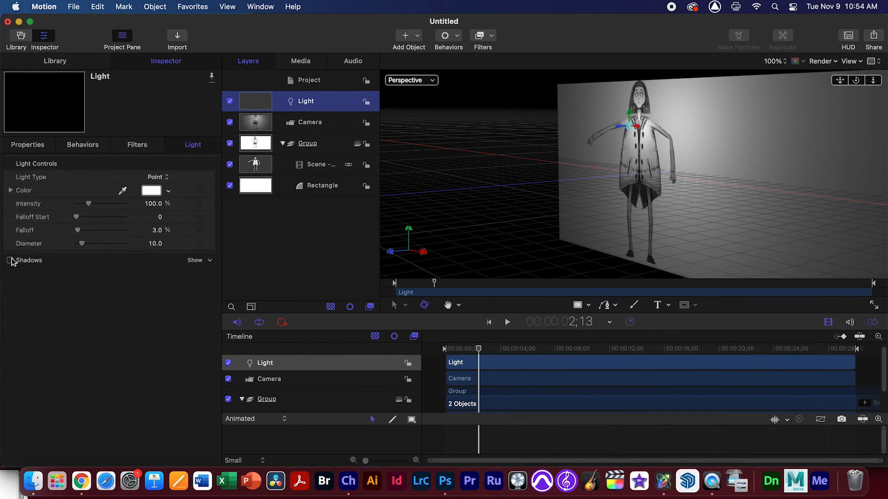
left_click(10, 261)
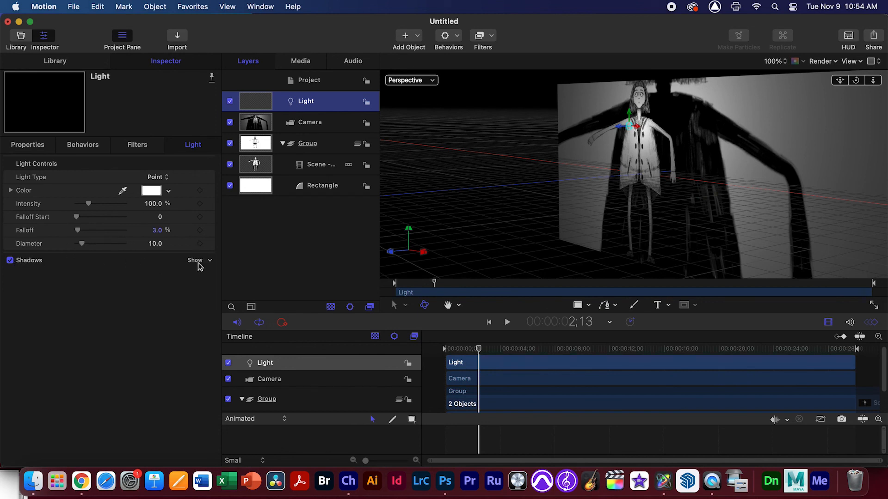
left_click(195, 261)
left_click_drag(83, 287, 110, 274)
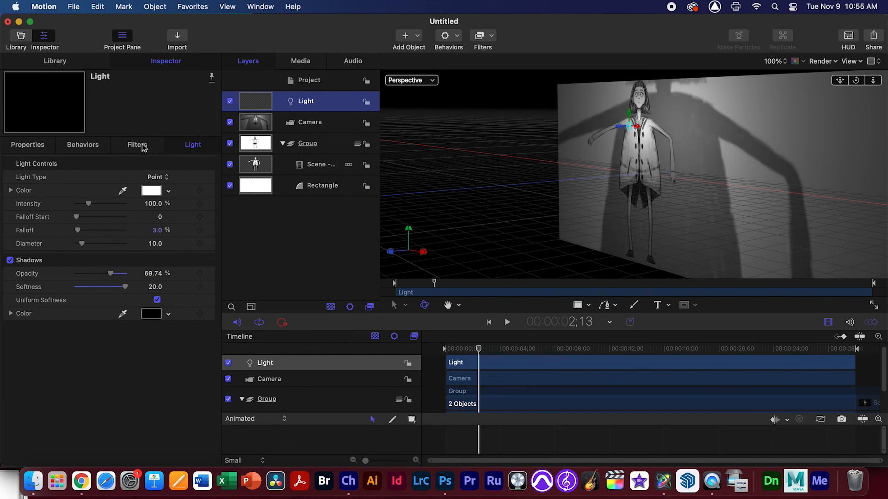
- Move the light to about X 58.24, Y 363.28 px and show the full frame through the Camera view
left_click(28, 145)
mouse_move(160, 190)
left_mouse_down()
mouse_move(171, 190)
mouse_move(149, 190)
mouse_move(151, 204)
mouse_move(171, 203)
left_mouse_up()
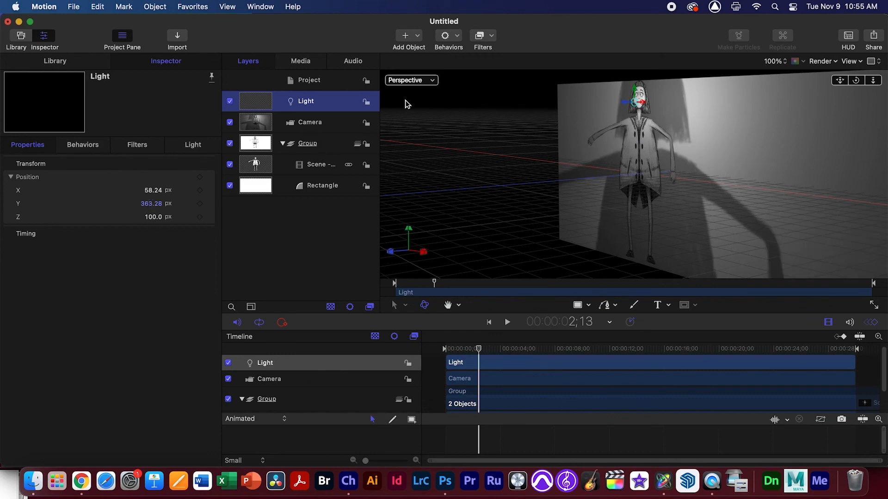
left_click(411, 80)
left_click(439, 96)
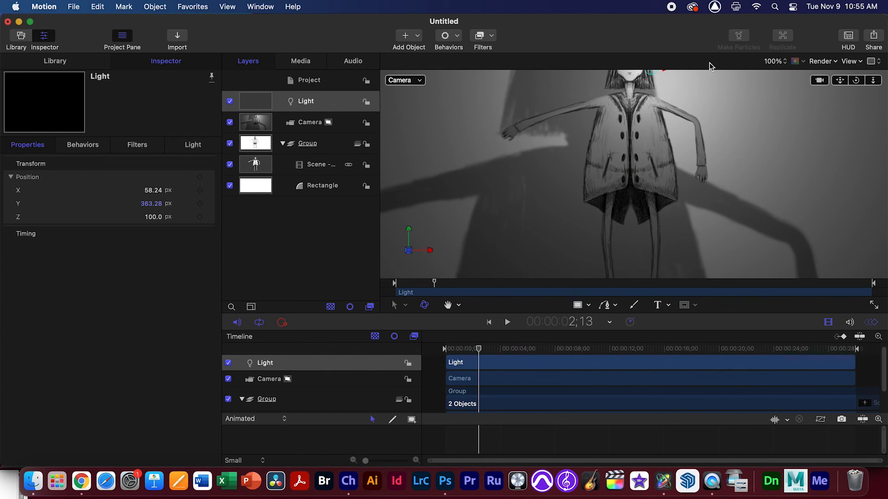
left_click(775, 61)
left_click(773, 12)
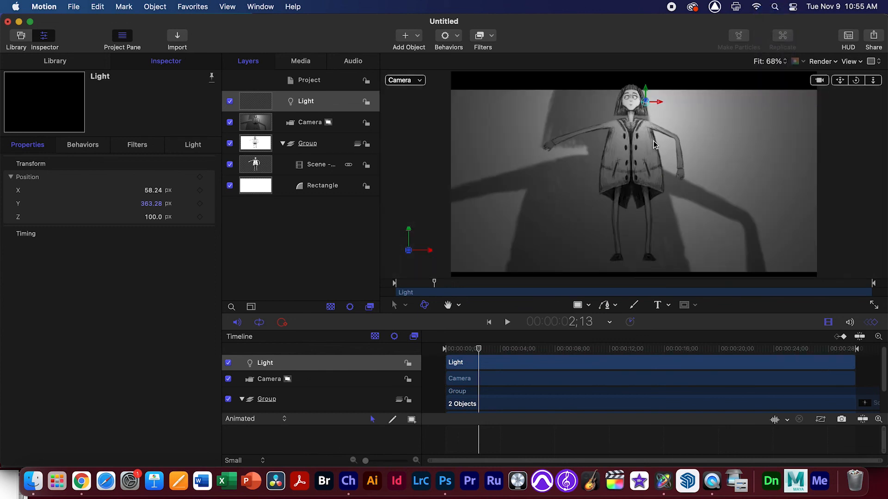
- Play the composition from the start with the sound turned up to review the figure's cast shadow
left_click_drag(478, 348, 447, 349)
key("space")
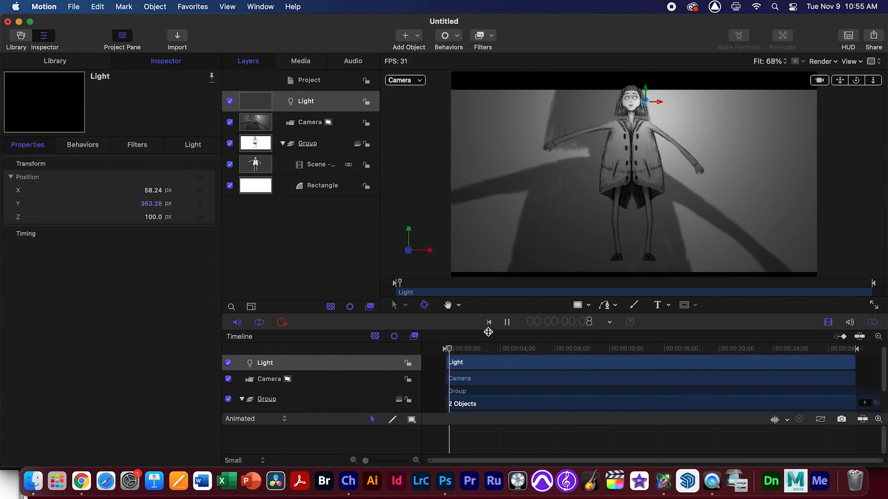
key("XF86AudioRaiseVolume")
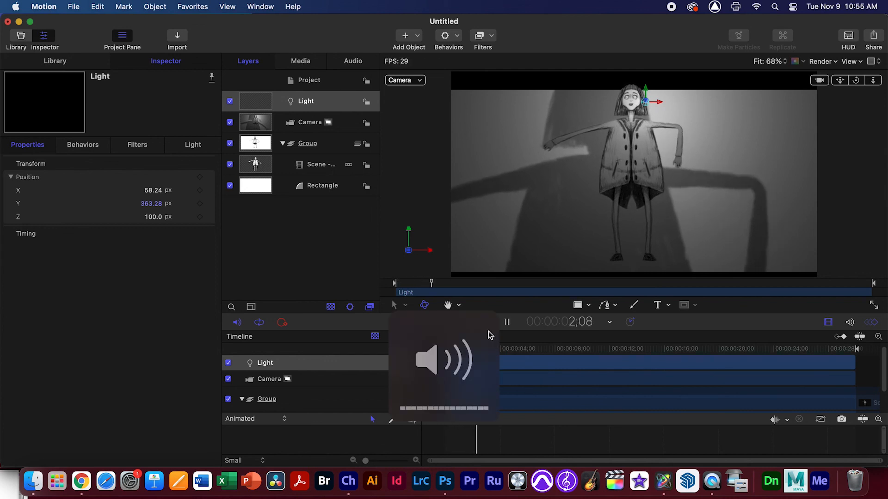